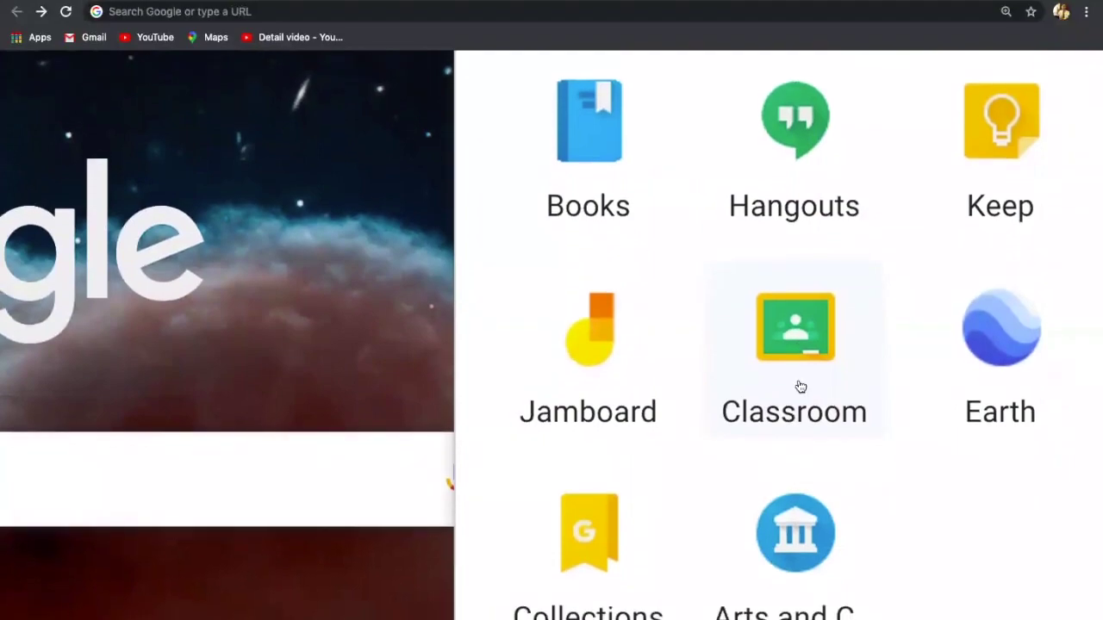
Step: Launch Google Classroom and scroll the class list down to the X OTKP 3 card
{"action": "left_click", "coordinate": [798, 326]}
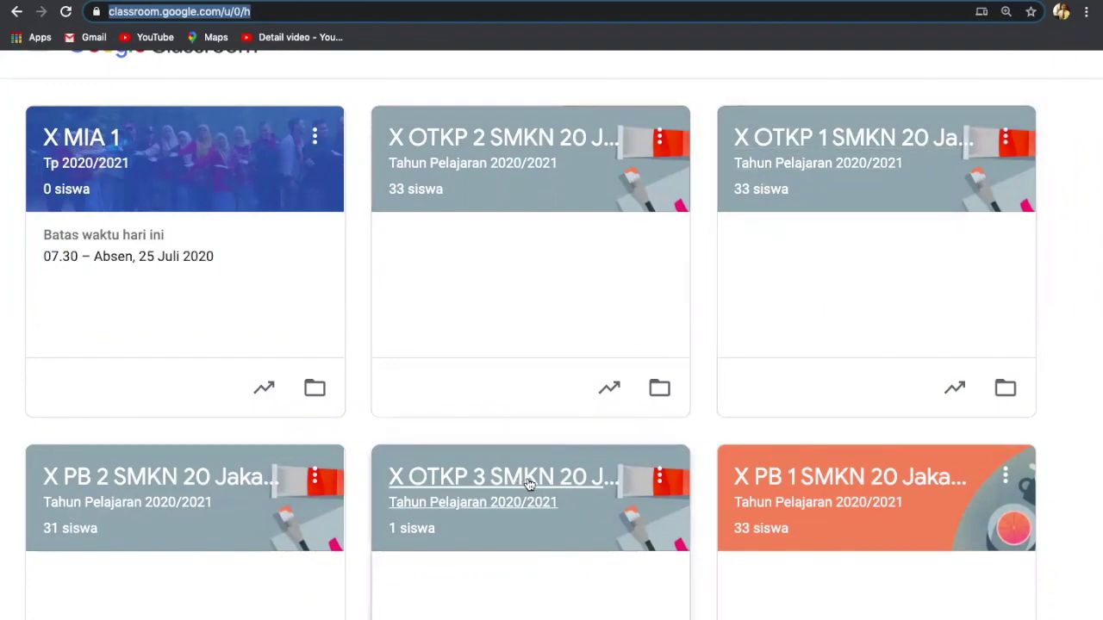
{"action": "scroll", "coordinate": [601, 469], "scroll_direction": "up", "scroll_amount": 3}
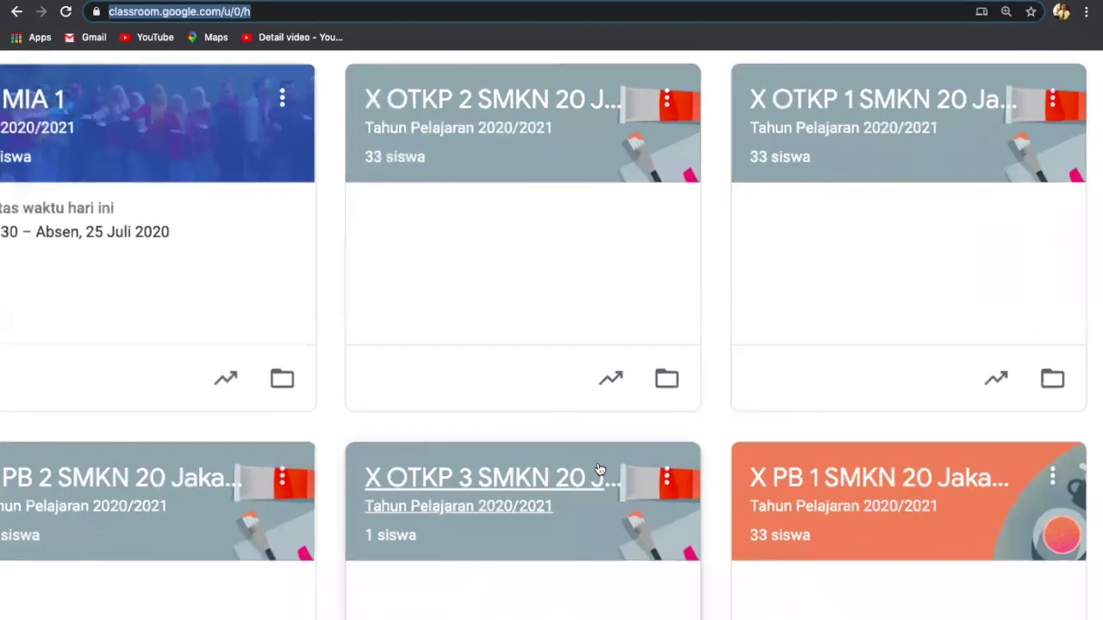
{"action": "scroll", "coordinate": [600, 469], "scroll_direction": "down", "scroll_amount": 3}
{"action": "scroll", "coordinate": [600, 470], "scroll_direction": "down", "scroll_amount": 1}
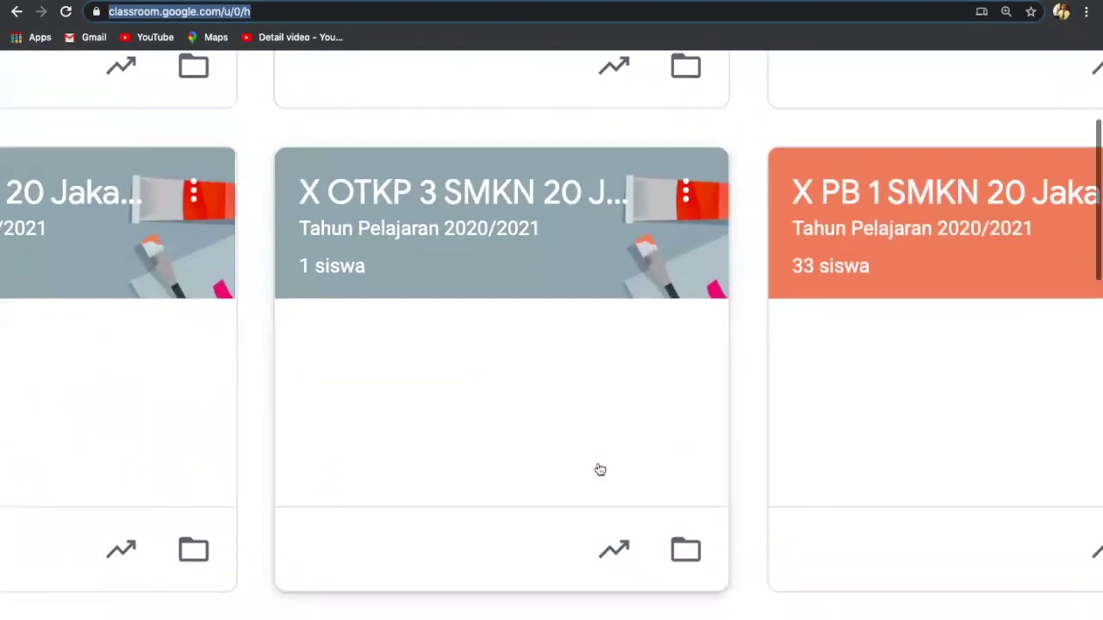
Step: Enter the X OTKP 3 SMKN 20 Jakarta class and view its Tugas Kelas topics and drafts
{"action": "left_click", "coordinate": [488, 211]}
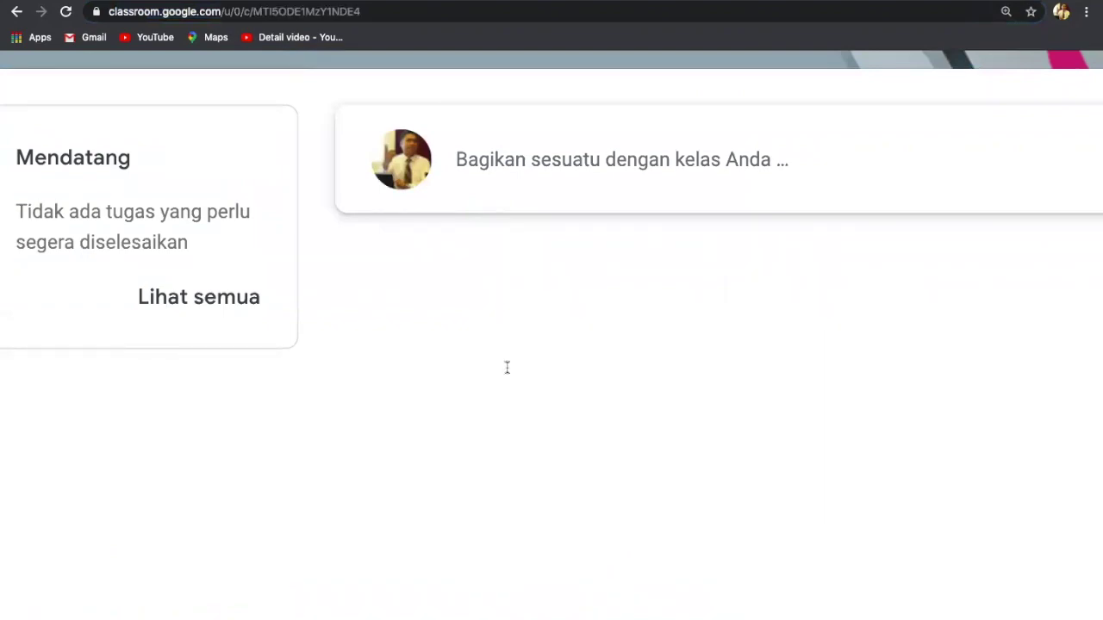
{"action": "scroll", "coordinate": [495, 242], "scroll_direction": "down", "scroll_amount": 5}
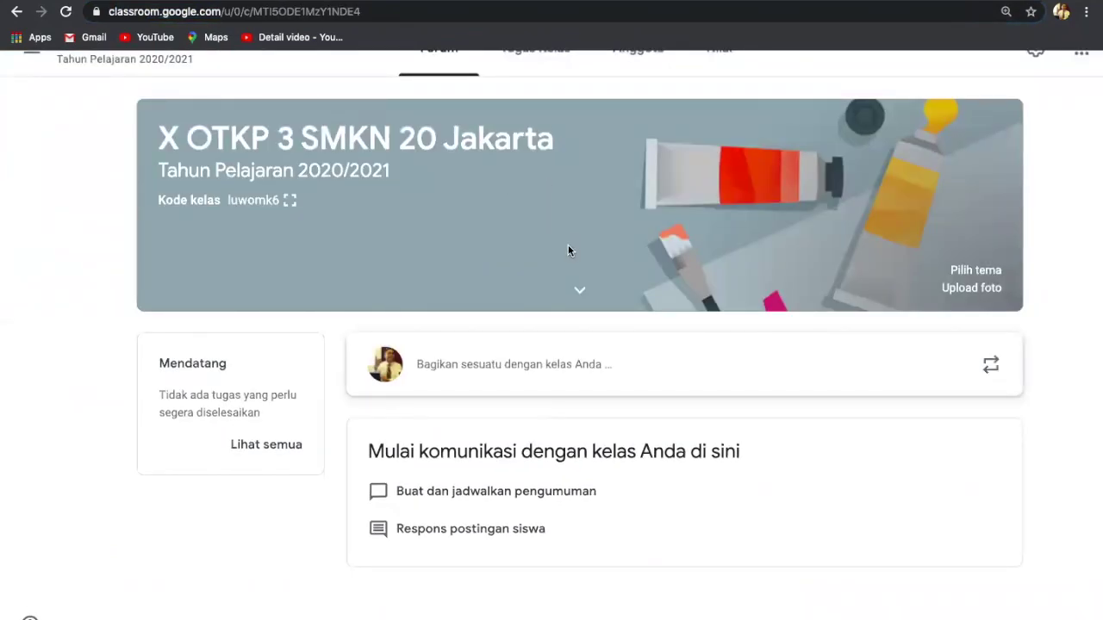
{"action": "scroll", "coordinate": [568, 250], "scroll_direction": "down", "scroll_amount": 2}
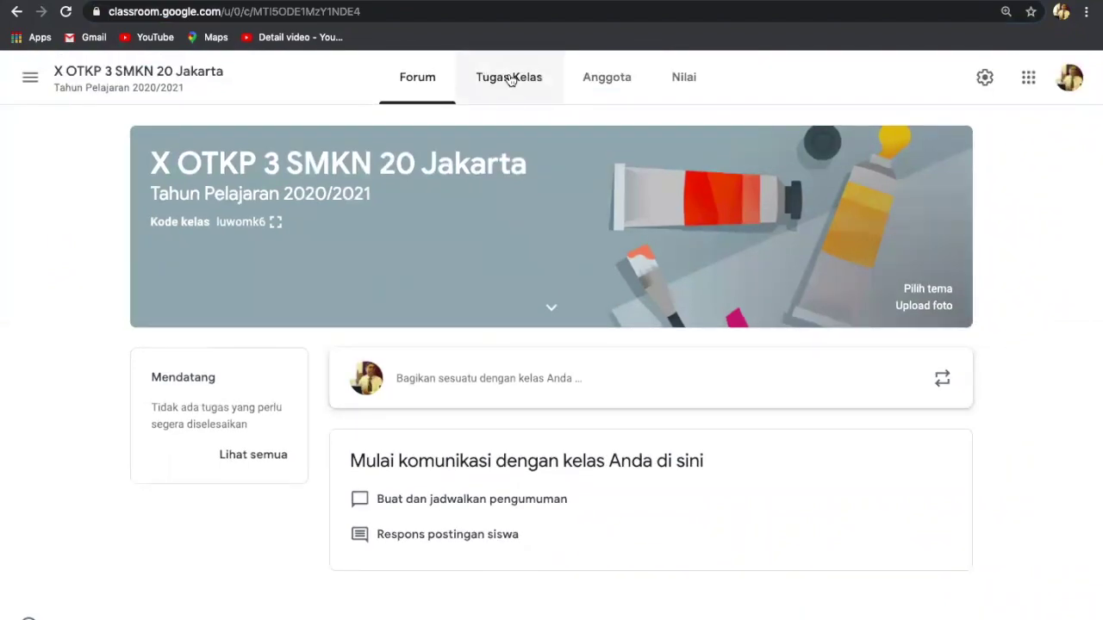
{"action": "scroll", "coordinate": [510, 79], "scroll_direction": "up", "scroll_amount": 3}
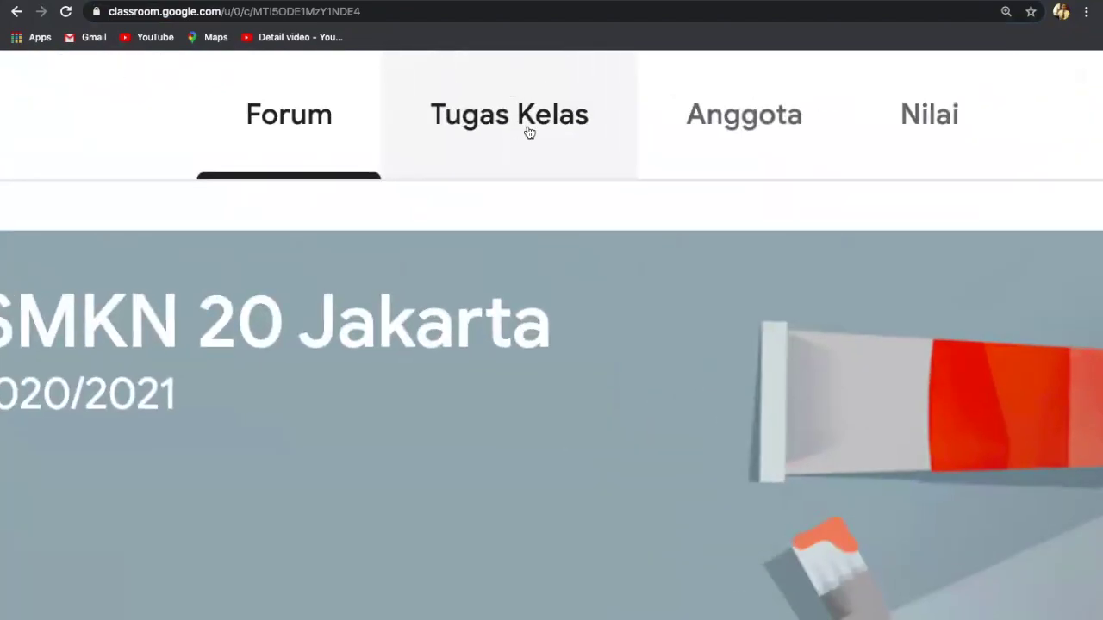
{"action": "scroll", "coordinate": [527, 127], "scroll_direction": "up", "scroll_amount": 2}
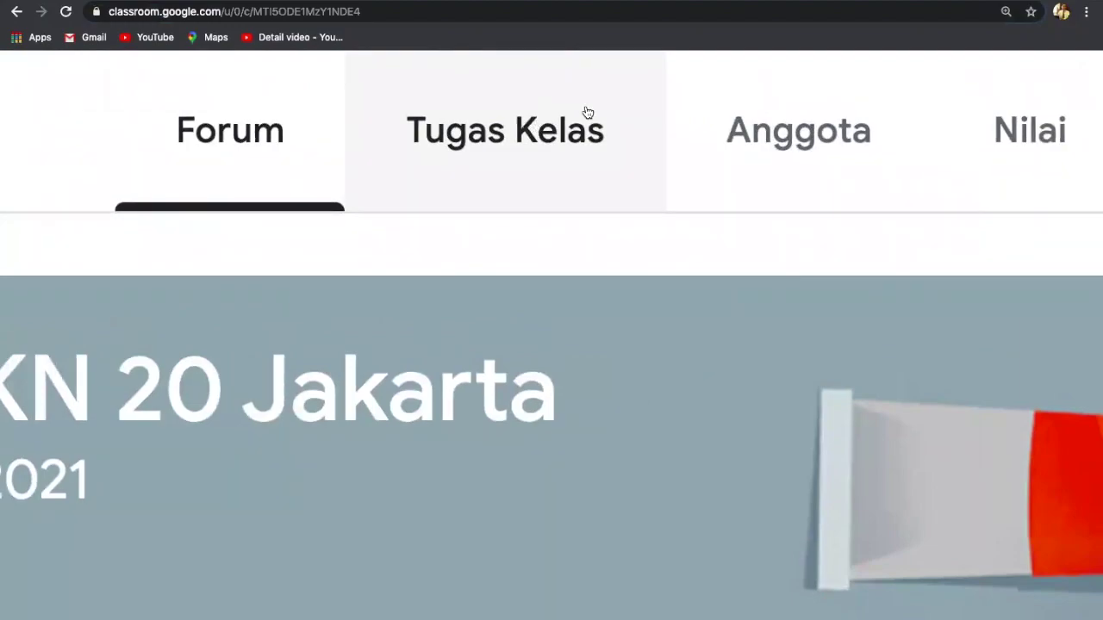
{"action": "left_click", "coordinate": [494, 130]}
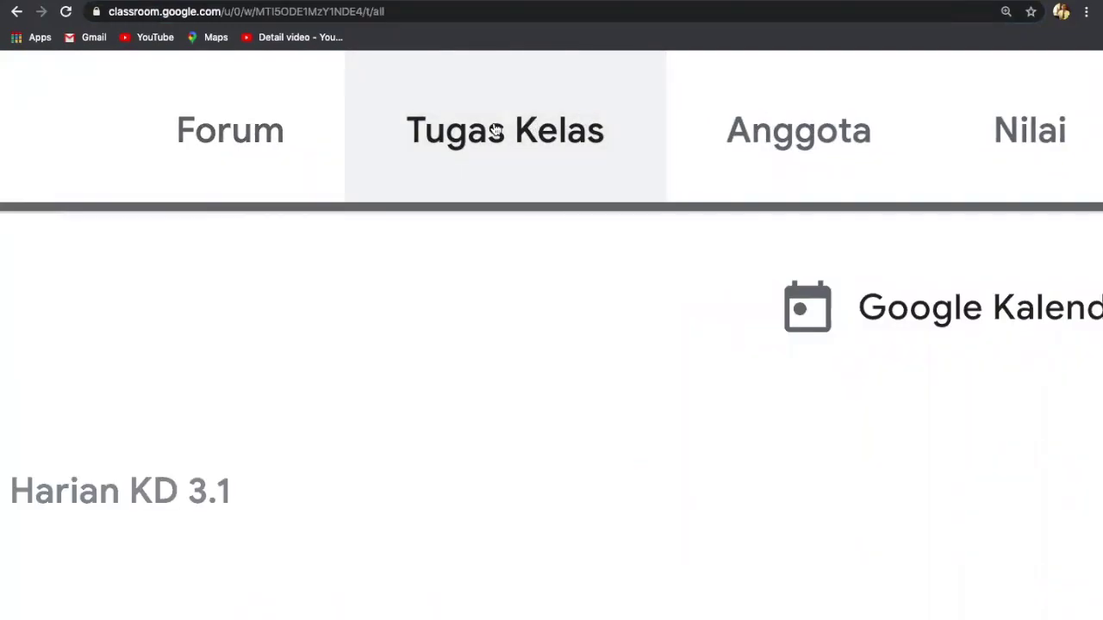
{"action": "scroll", "coordinate": [495, 129], "scroll_direction": "down", "scroll_amount": 5}
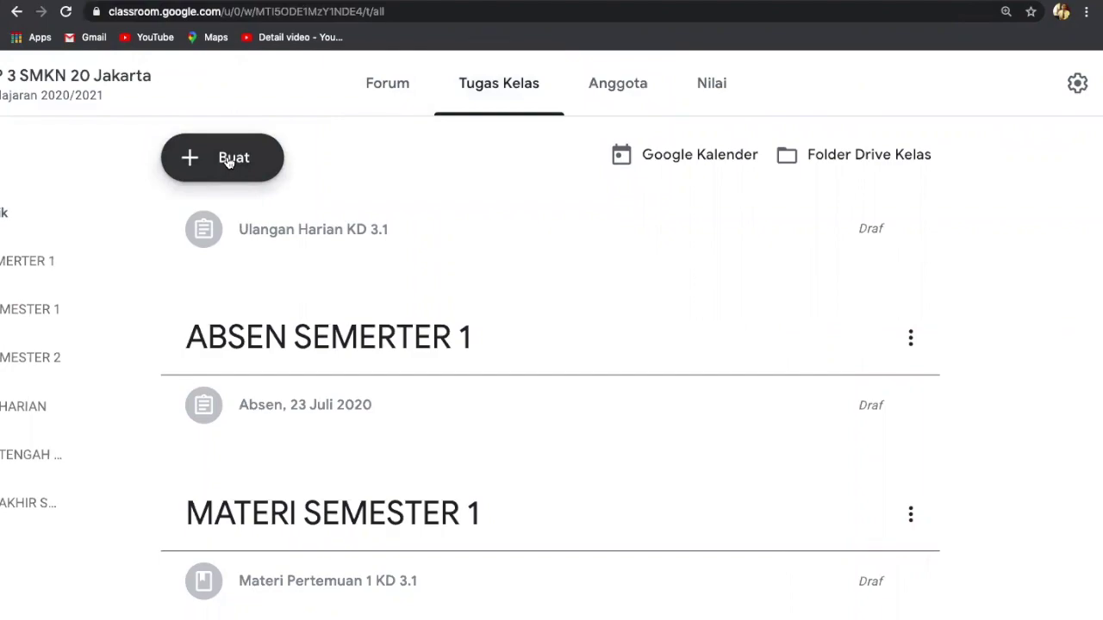
{"action": "scroll", "coordinate": [228, 161], "scroll_direction": "up", "scroll_amount": 5}
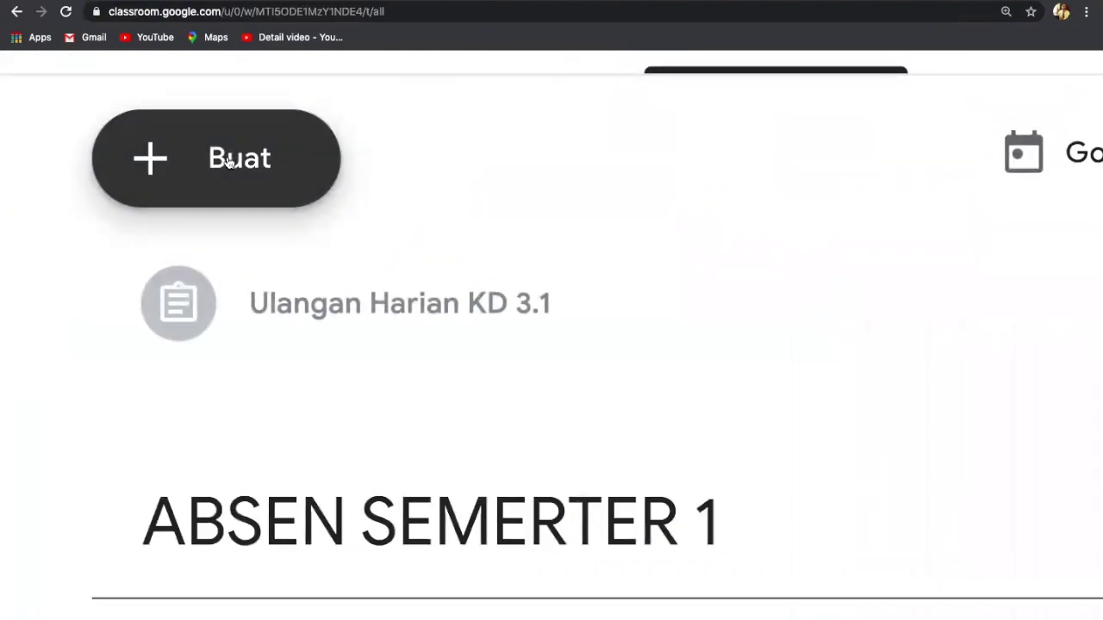
Step: Create a new Tugas kuis assignment titled 'UH KD 3.1'
{"action": "left_click", "coordinate": [229, 162]}
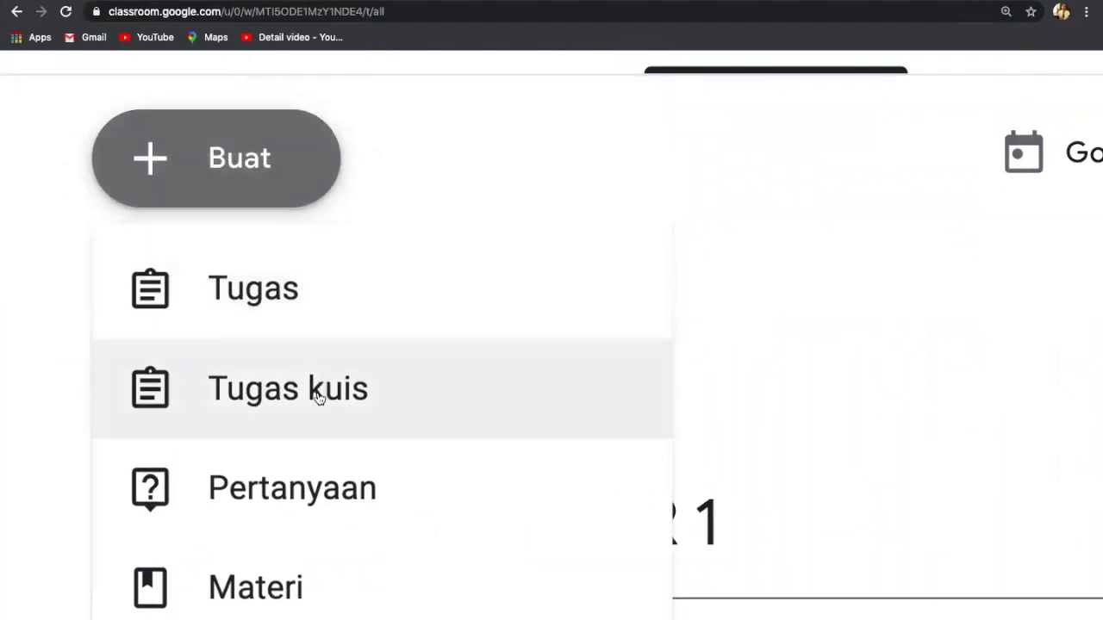
{"action": "left_click", "coordinate": [258, 392]}
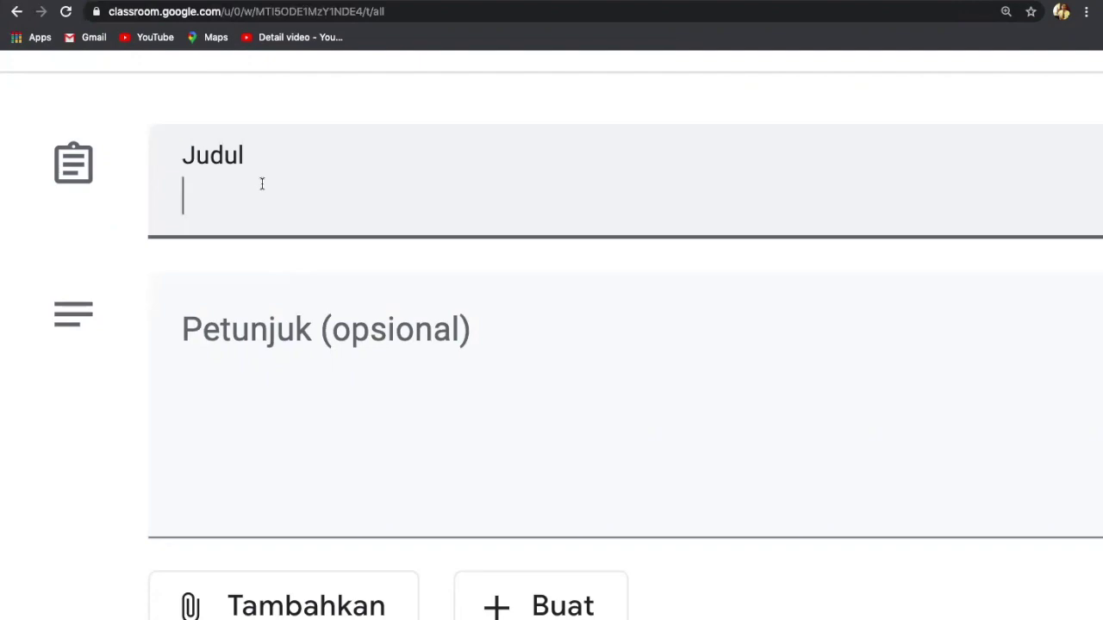
{"action": "type", "text": "UH"}
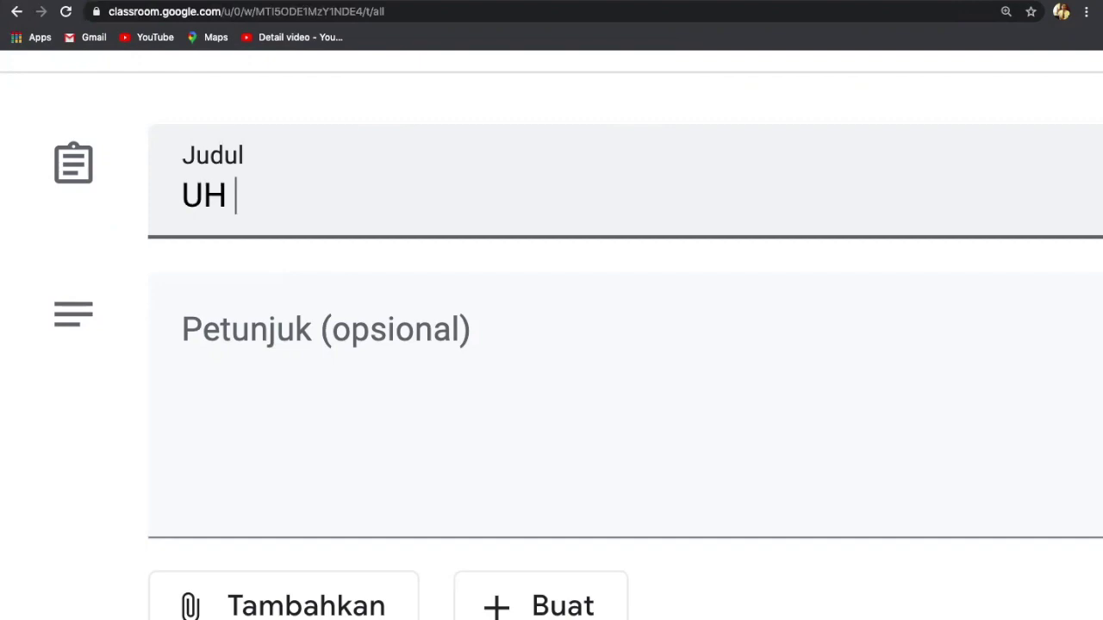
{"action": "type", "text": " 3"}
{"action": "key", "text": "BackSpace"}
{"action": "type", "text": "KD 3"}
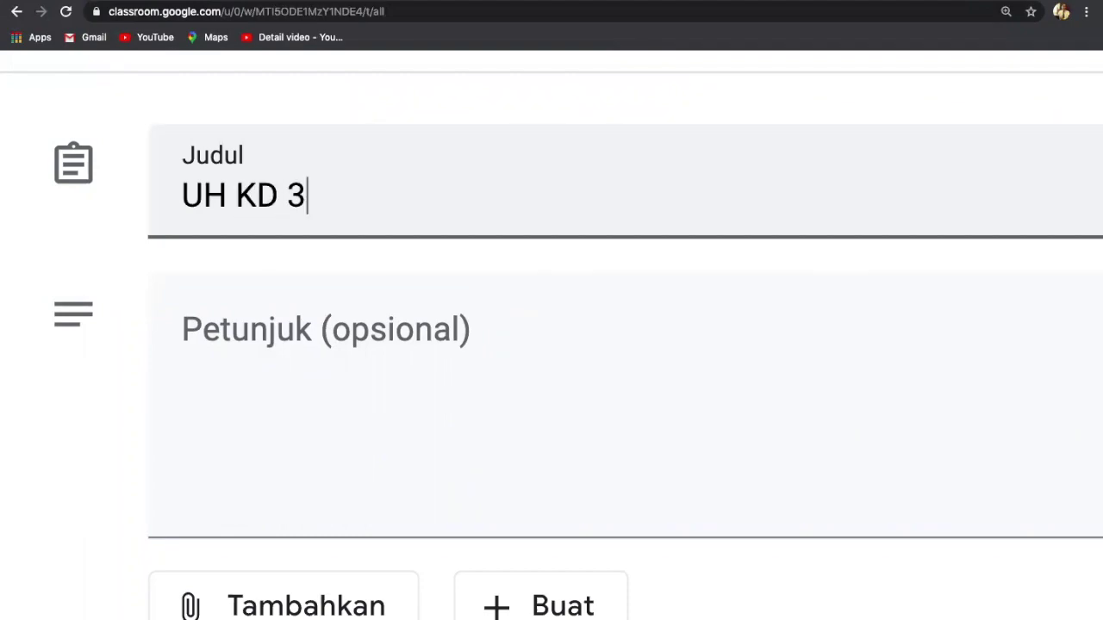
{"action": "type", "text": ".1"}
Step: Scroll to the Blank Quiz Google Formulir attachment and open it in Google Forms
{"action": "left_click", "coordinate": [197, 366]}
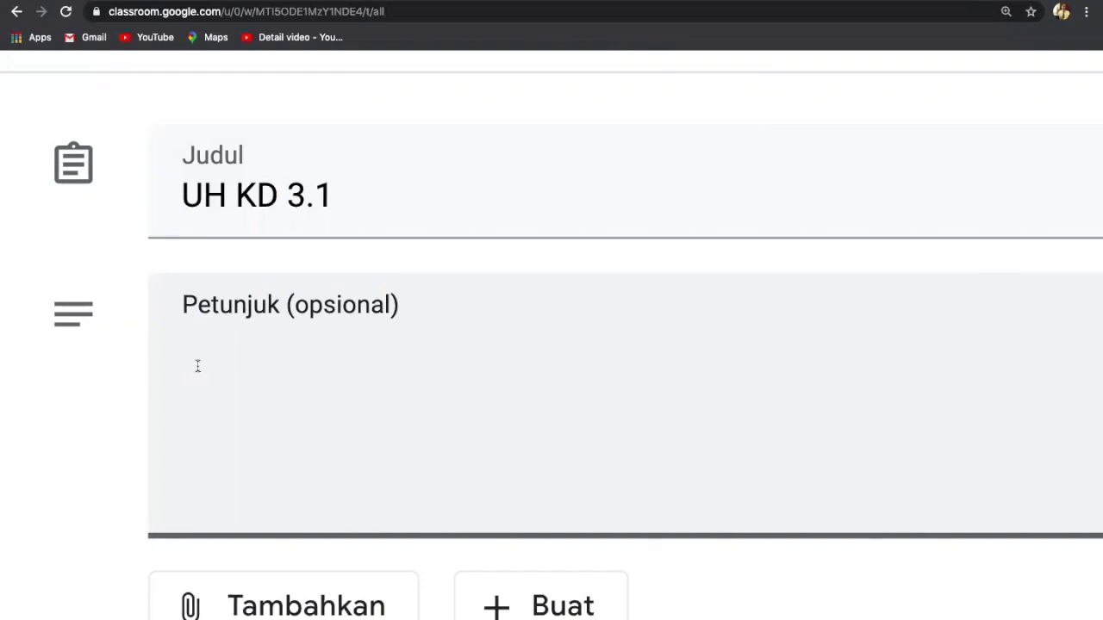
{"action": "scroll", "coordinate": [198, 366], "scroll_direction": "down", "scroll_amount": 2}
{"action": "scroll", "coordinate": [198, 366], "scroll_direction": "down", "scroll_amount": 1}
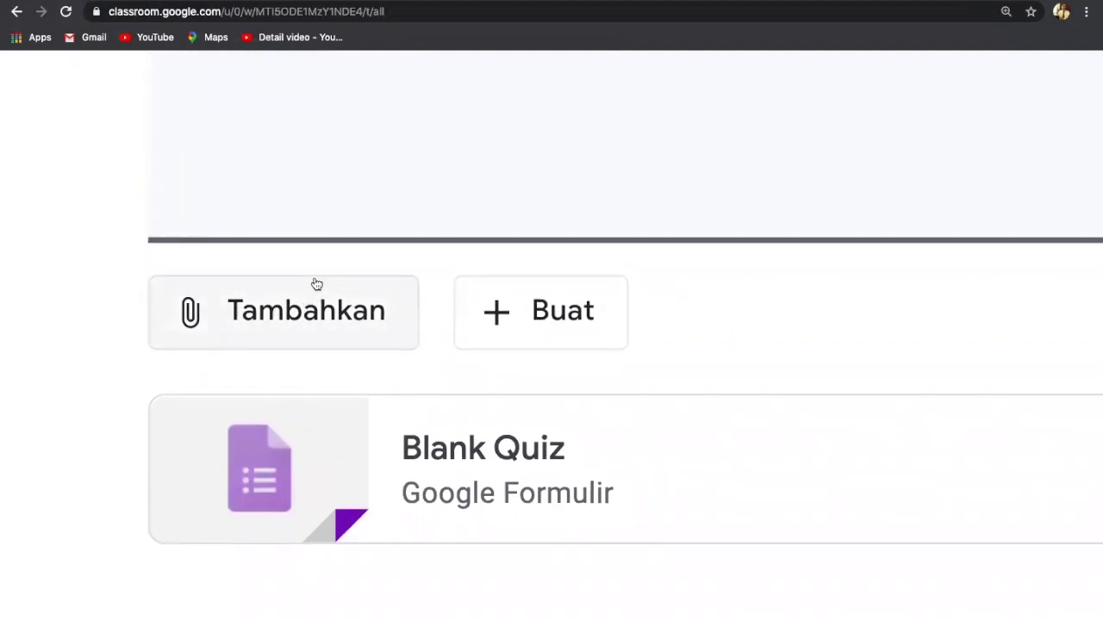
{"action": "scroll", "coordinate": [314, 283], "scroll_direction": "down", "scroll_amount": 1}
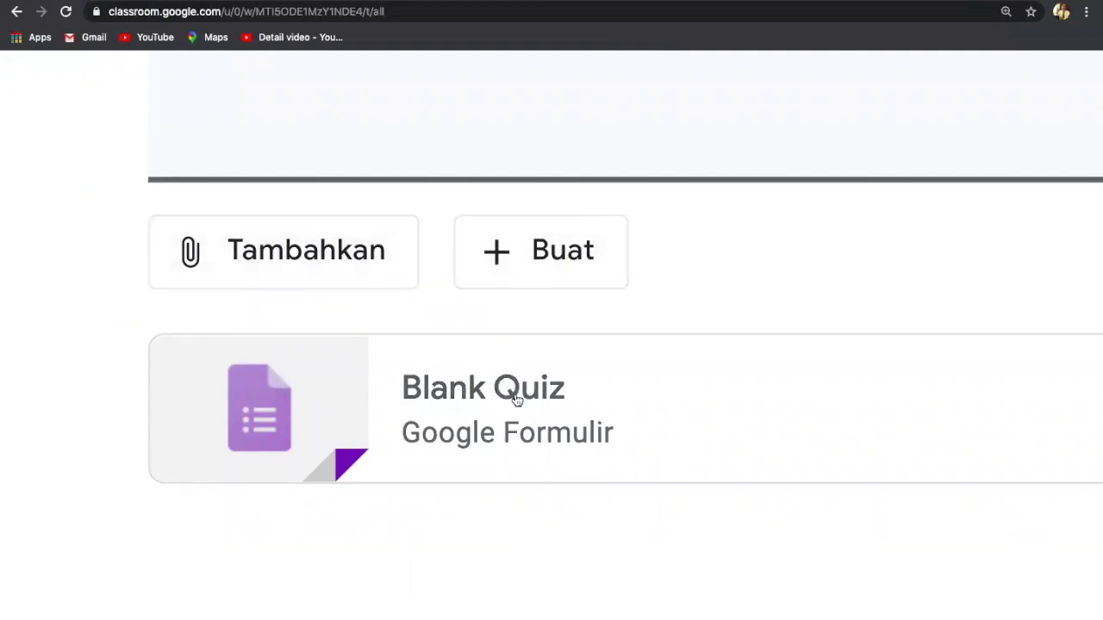
{"action": "scroll", "coordinate": [516, 398], "scroll_direction": "up", "scroll_amount": 2}
{"action": "scroll", "coordinate": [516, 398], "scroll_direction": "down", "scroll_amount": 2}
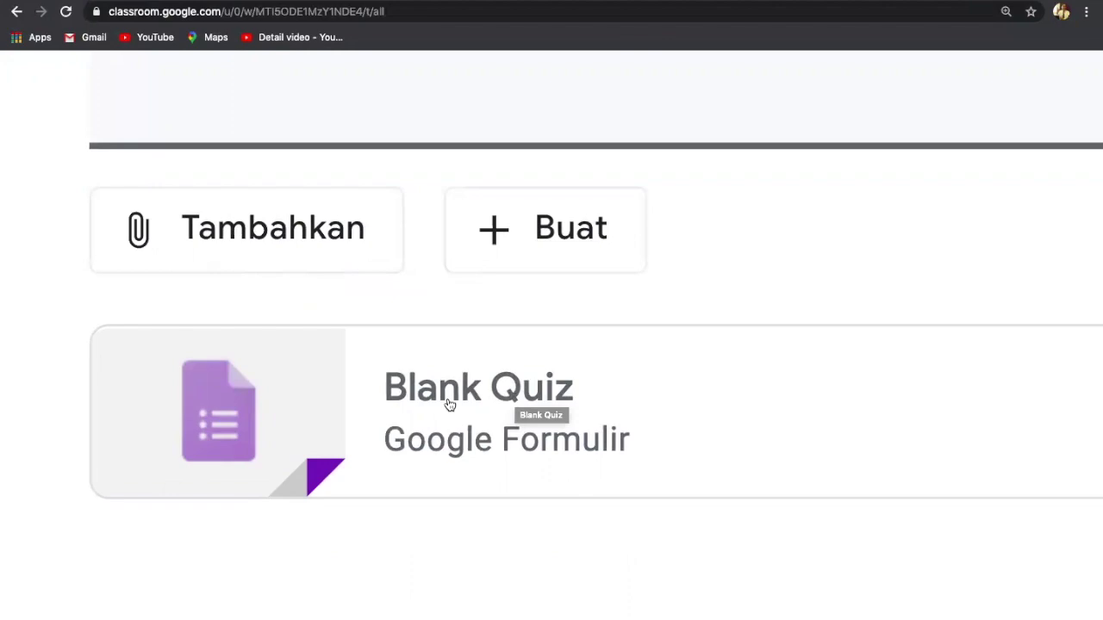
{"action": "left_click", "coordinate": [422, 398]}
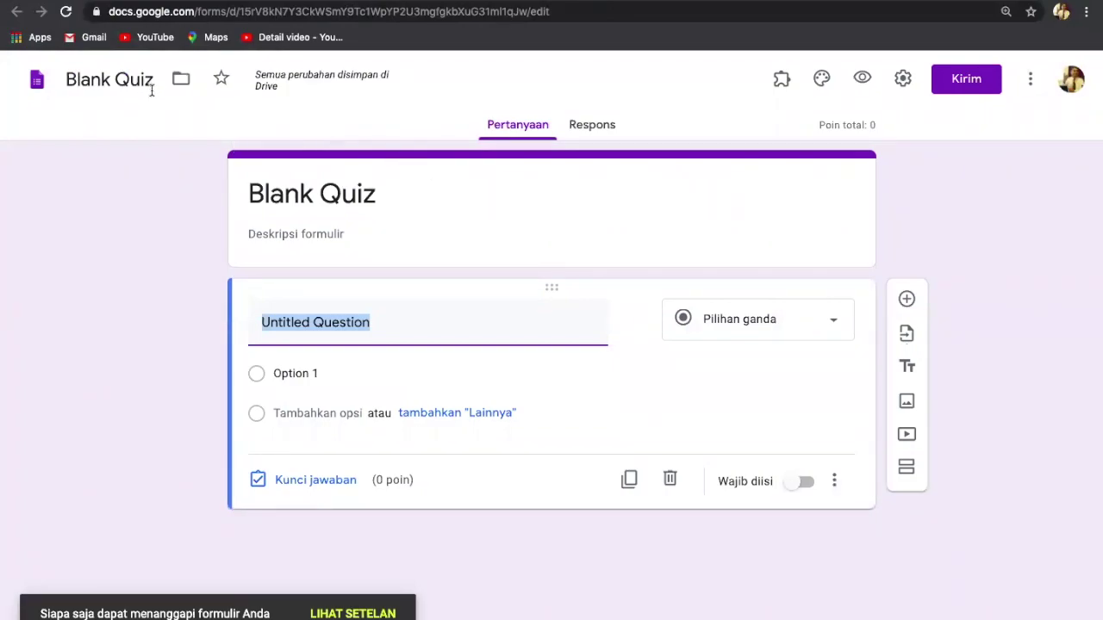
Step: Rename the form file from 'Blank Quiz' to 'UH KD 3.1'
{"action": "left_click", "coordinate": [70, 80]}
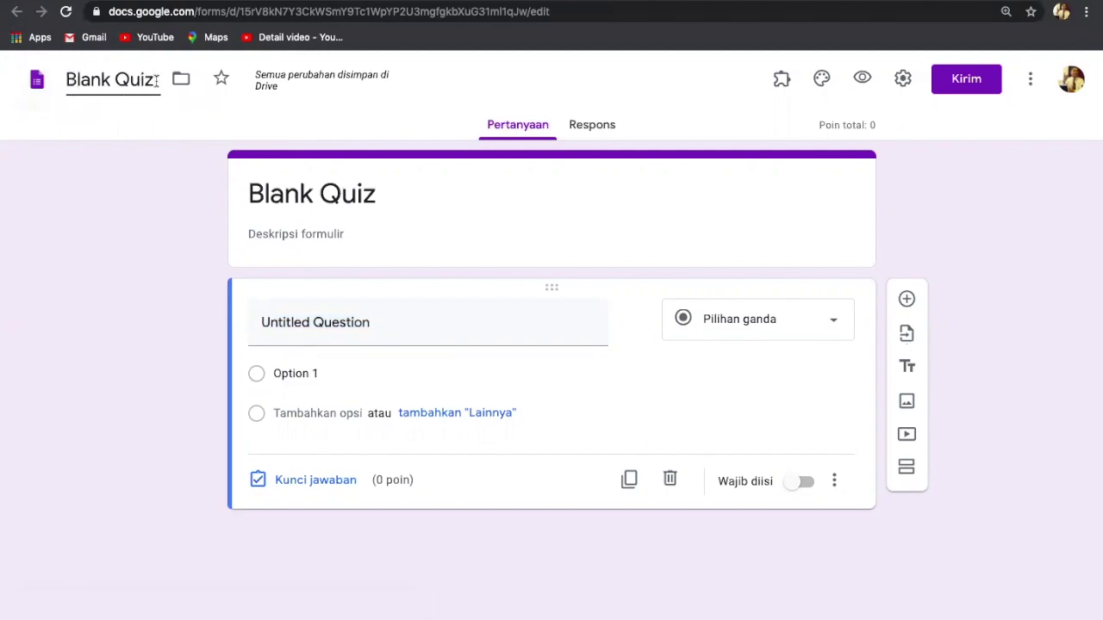
{"action": "key", "text": "BackSpace"}
{"action": "key", "text": "BackSpace"}
{"action": "key", "text": "BackSpace"}
{"action": "key", "text": "BackSpace"}
{"action": "key", "text": "BackSpace"}
{"action": "key", "text": "BackSpace"}
{"action": "key", "text": "BackSpace"}
{"action": "key", "text": "BackSpace"}
{"action": "key", "text": "BackSpace"}
{"action": "key", "text": "BackSpace"}
{"action": "type", "text": "F."}
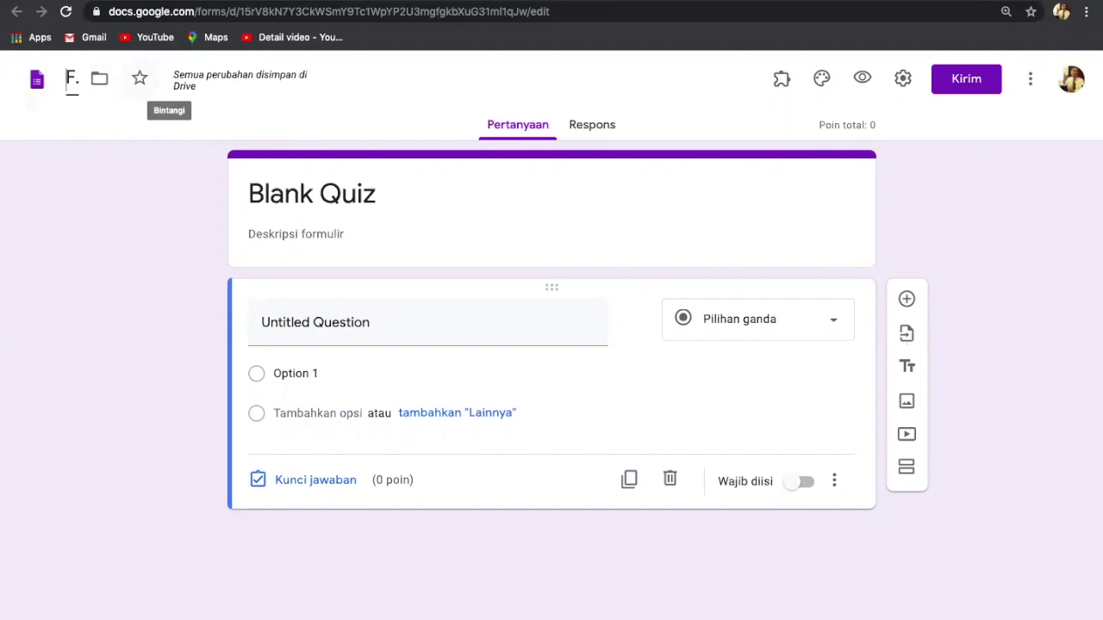
{"action": "key", "text": "BackSpace"}
{"action": "key", "text": "BackSpace"}
{"action": "type", "text": "UH"}
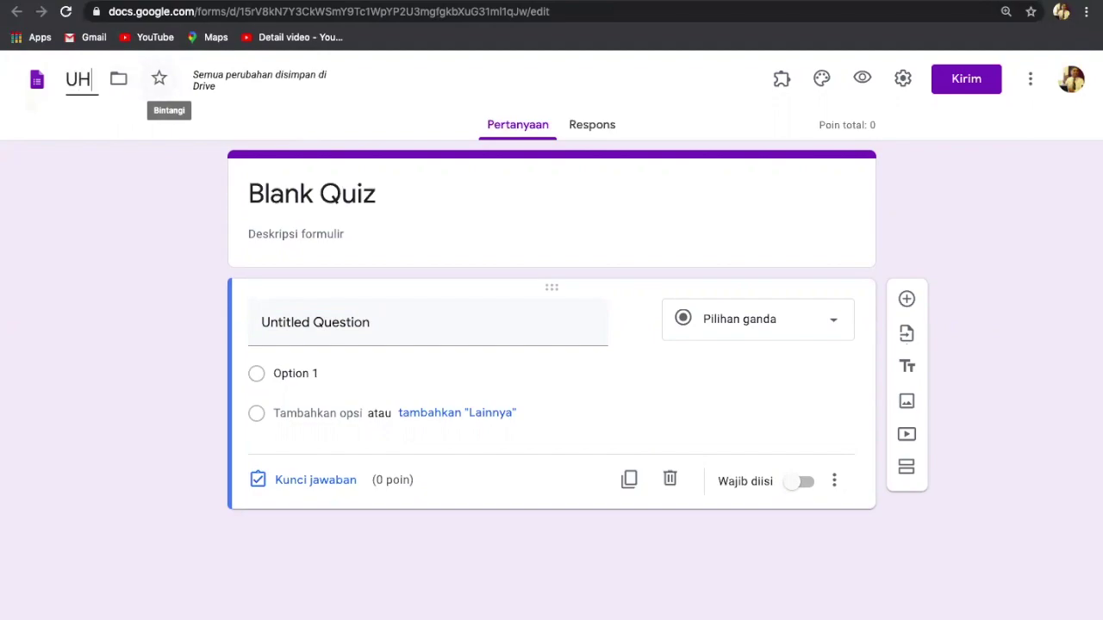
{"action": "type", "text": " 3"}
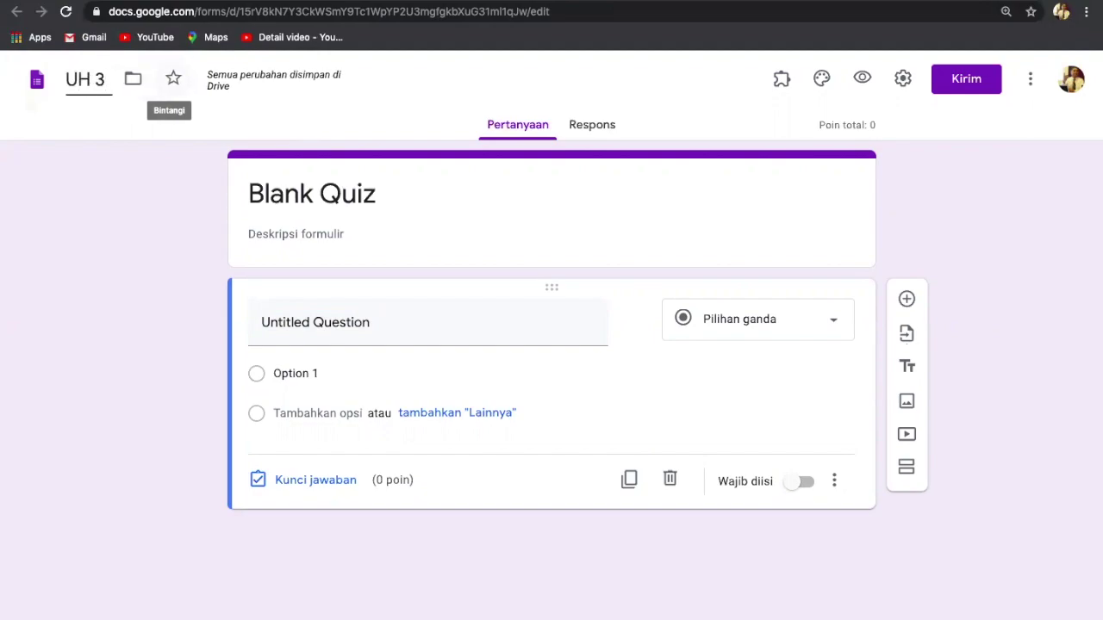
{"action": "key", "text": "BackSpace"}
{"action": "type", "text": "K"}
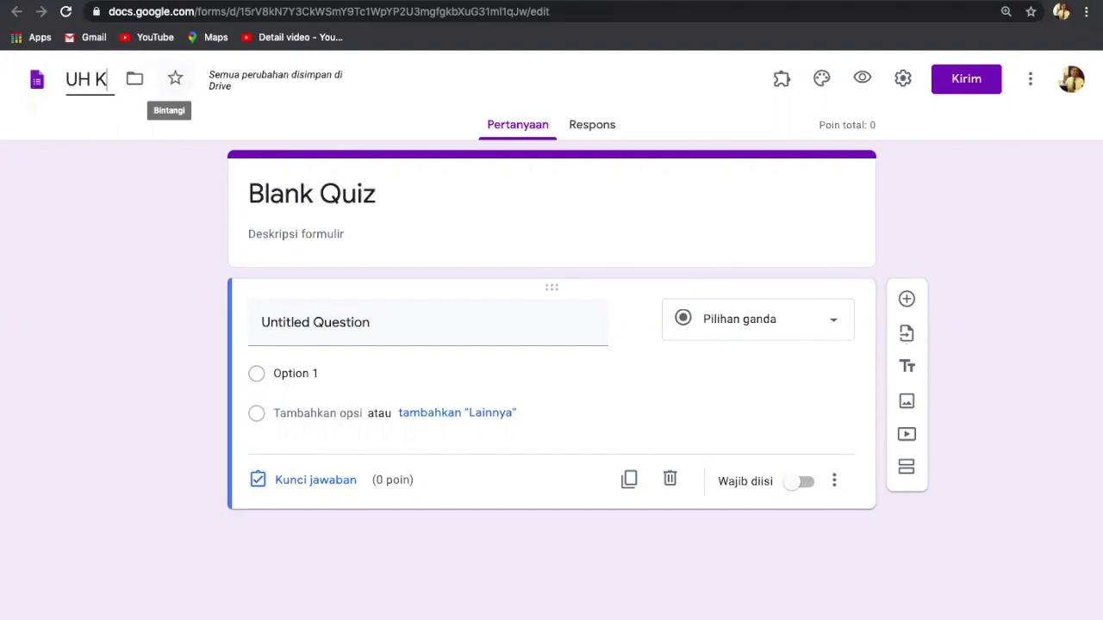
{"action": "type", "text": "D 3.1"}
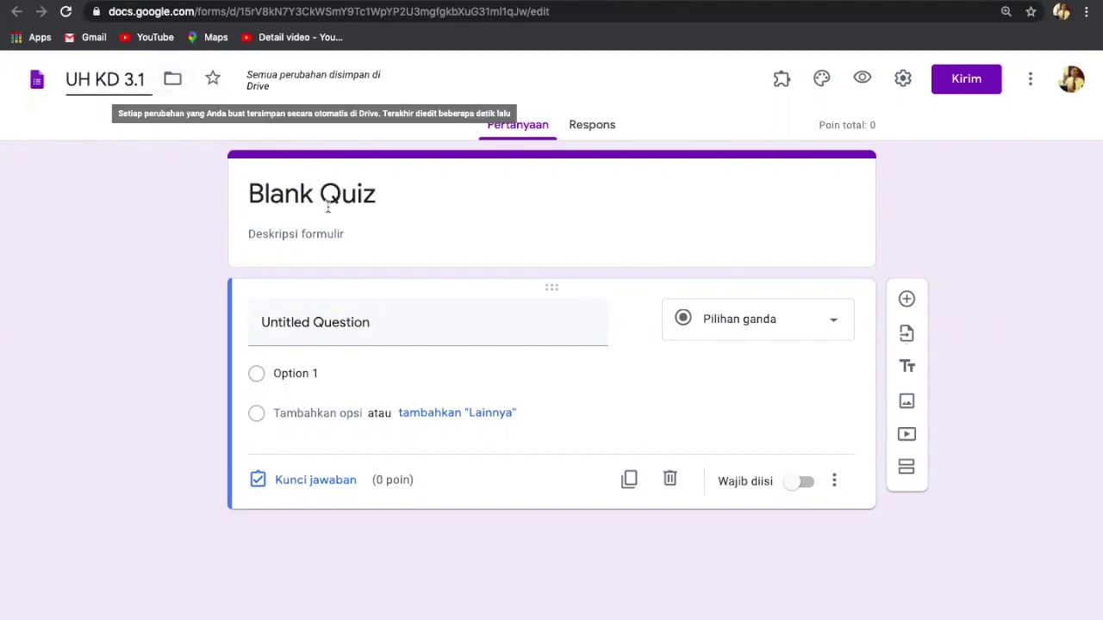
Step: Replace the Blank Quiz header title so the form title reads 'UH KD 3.1'
{"action": "left_click", "coordinate": [376, 195]}
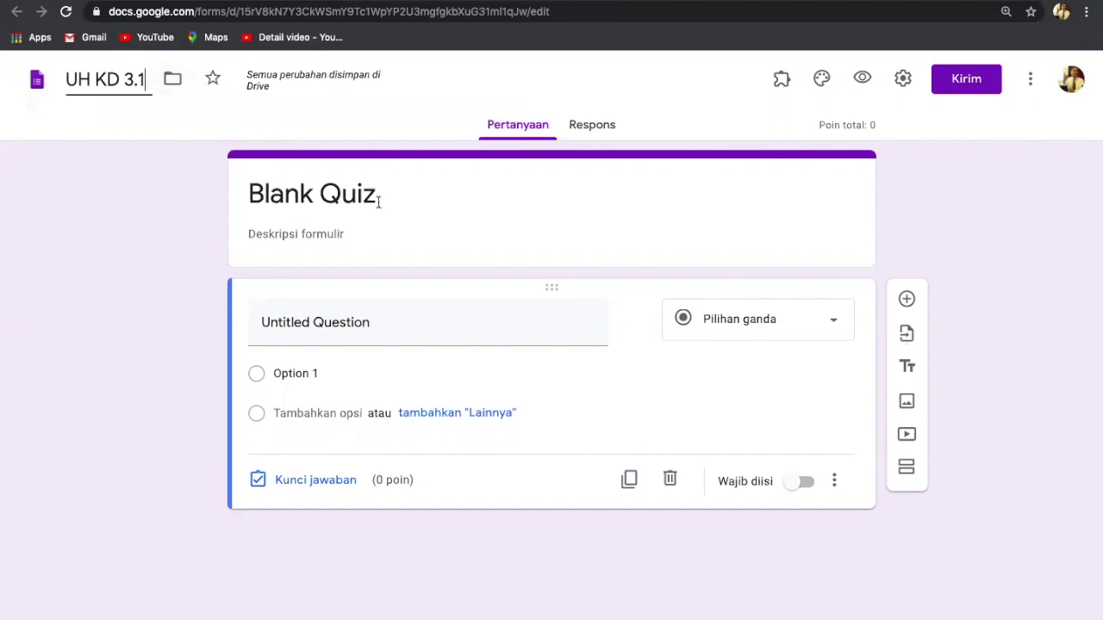
{"action": "left_click", "coordinate": [253, 195]}
{"action": "left_click", "coordinate": [252, 195]}
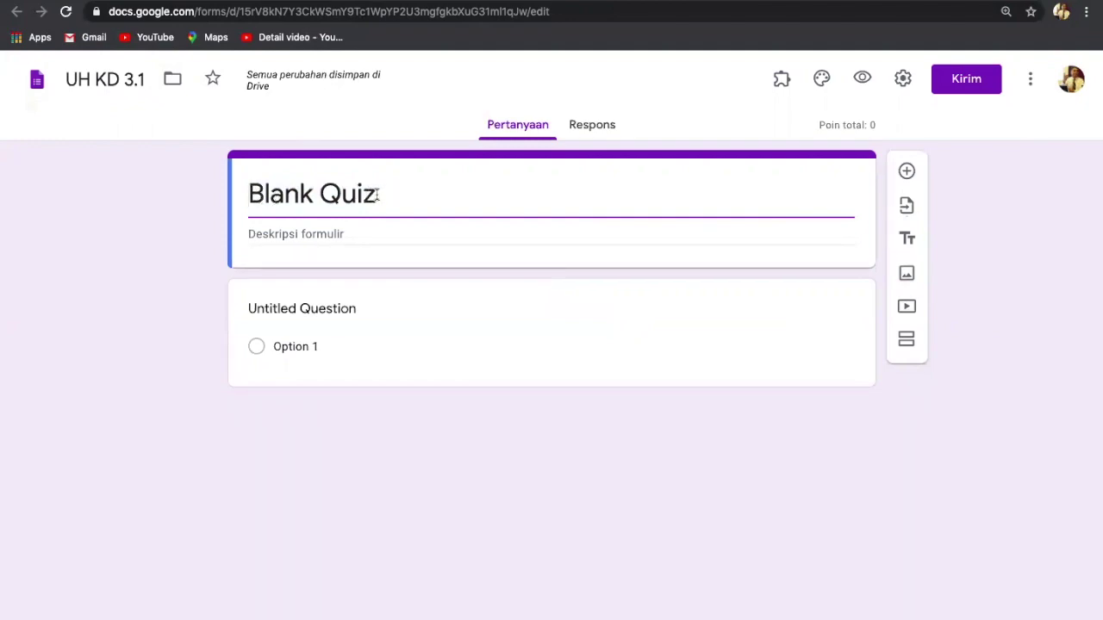
{"action": "left_click_drag", "start_coordinate": [374, 194], "coordinate": [252, 200]}
{"action": "key", "text": "BackSpace"}
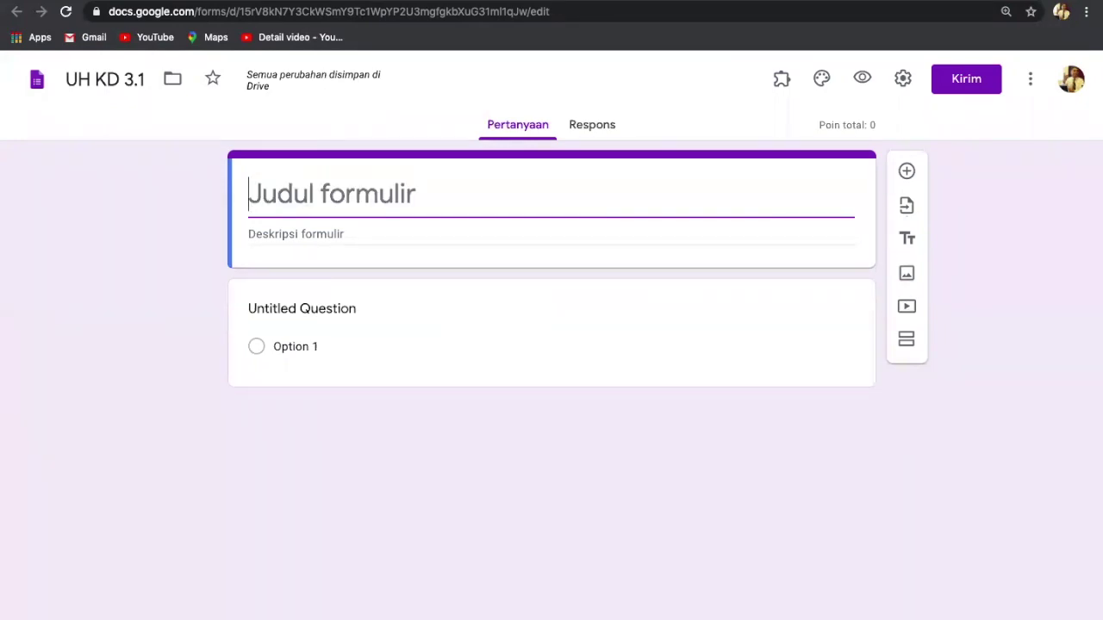
{"action": "left_click", "coordinate": [148, 80]}
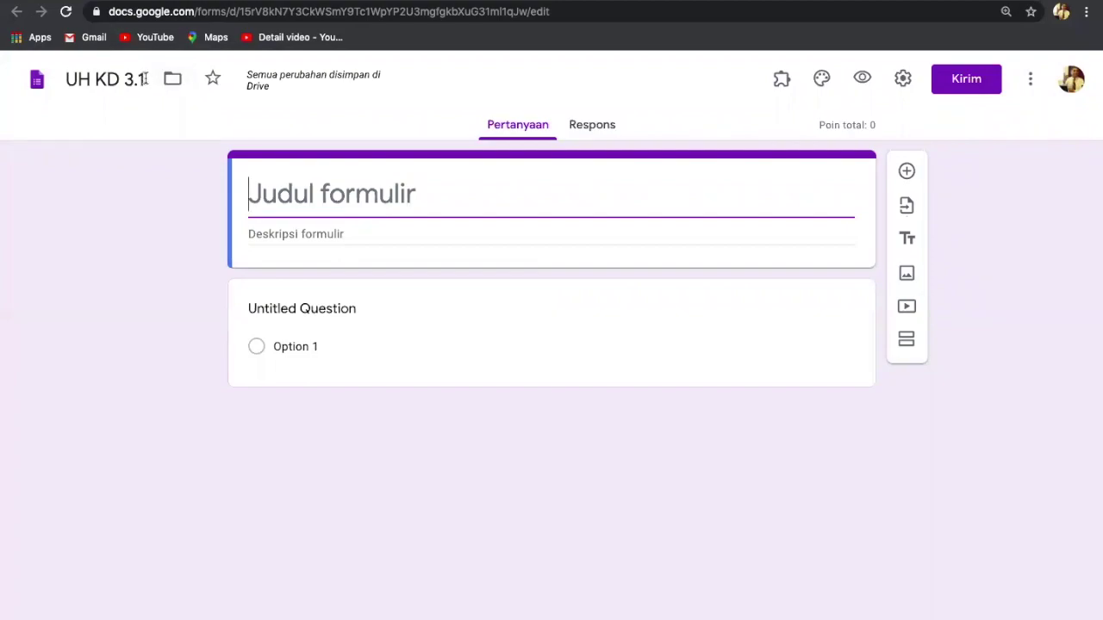
{"action": "left_click_drag", "start_coordinate": [149, 80], "coordinate": [65, 82]}
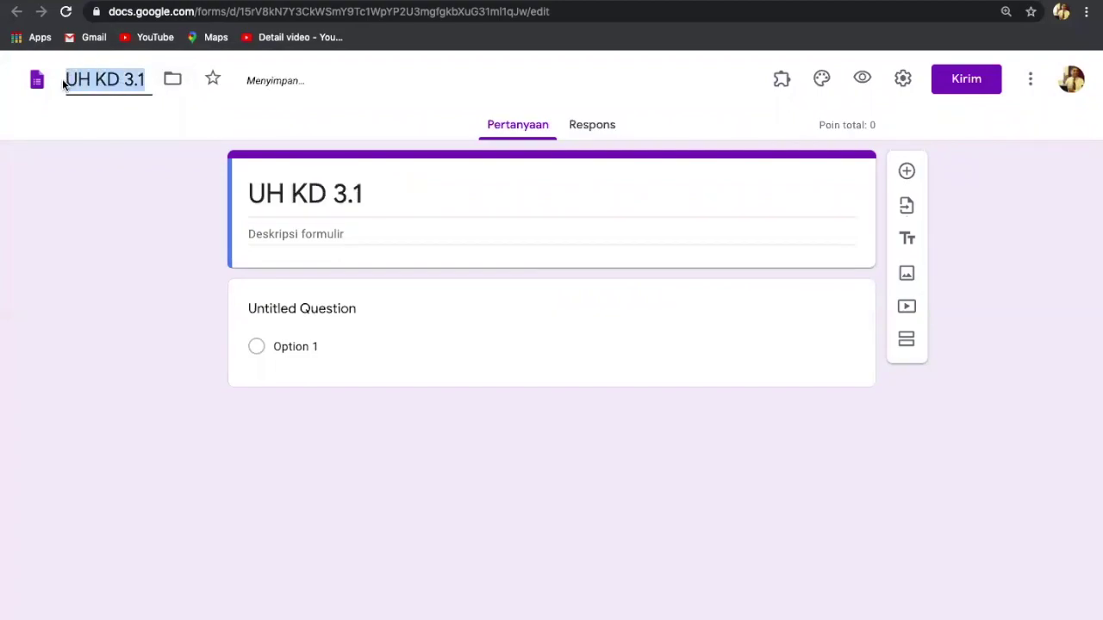
{"action": "triple_click", "coordinate": [496, 191]}
{"action": "left_click", "coordinate": [463, 202]}
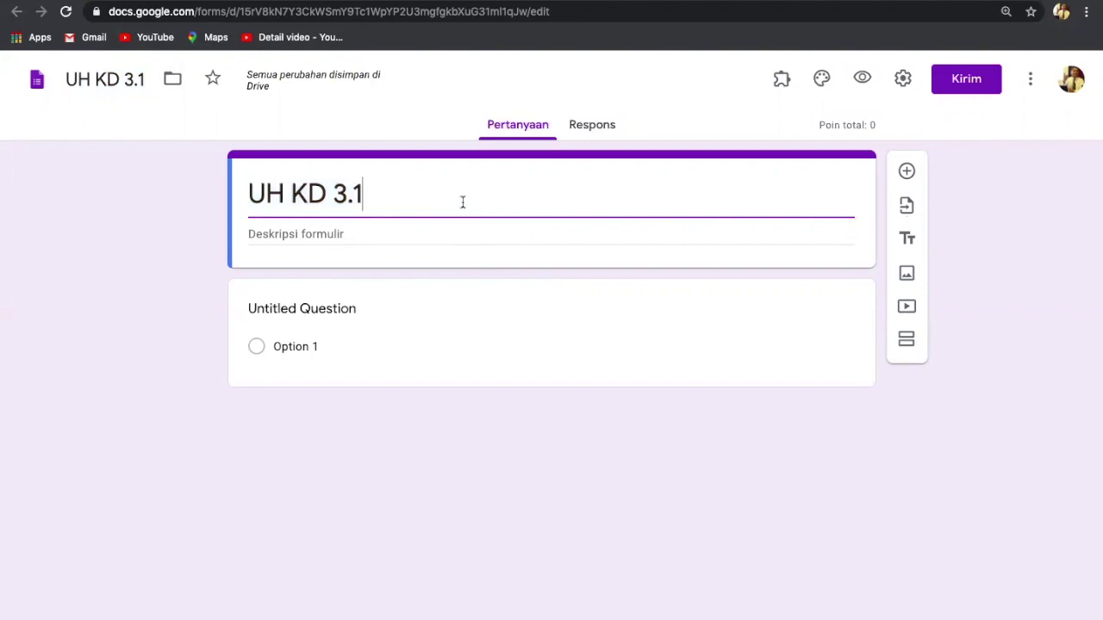
{"action": "left_click", "coordinate": [353, 235]}
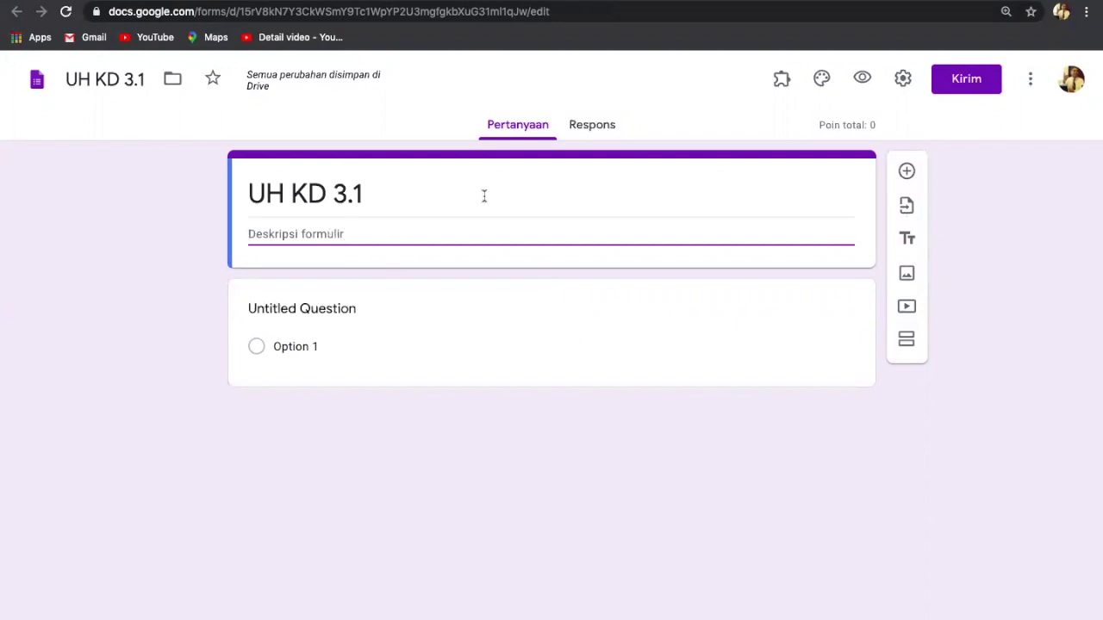
{"action": "scroll", "coordinate": [484, 196], "scroll_direction": "up", "scroll_amount": 5}
{"action": "scroll", "coordinate": [484, 196], "scroll_direction": "down", "scroll_amount": 3}
{"action": "scroll", "coordinate": [484, 196], "scroll_direction": "up", "scroll_amount": 1}
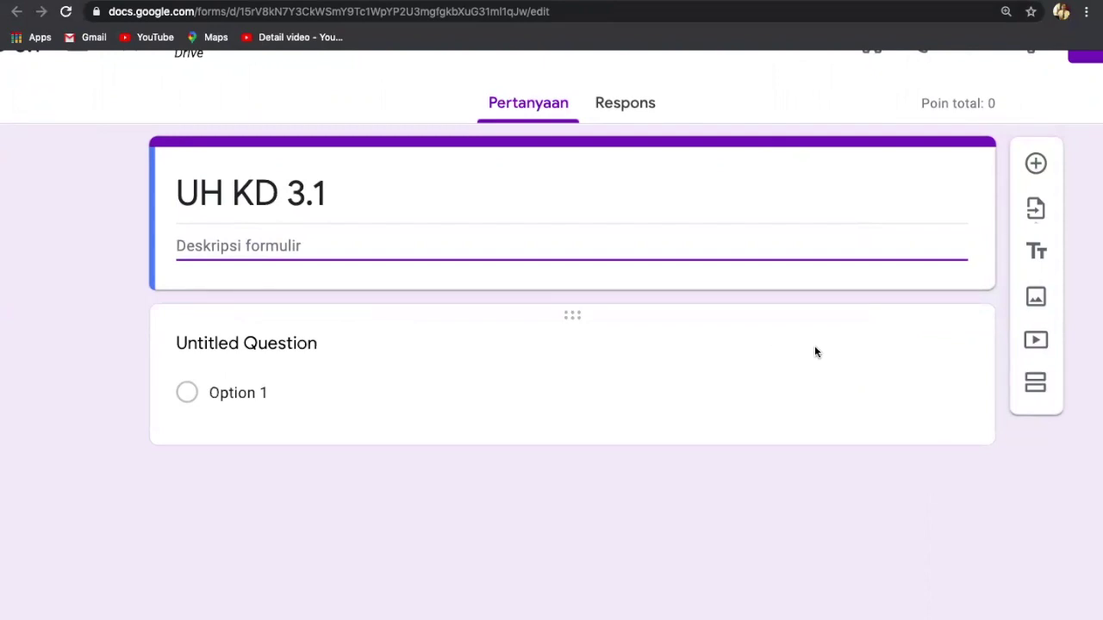
Step: Add a title-and-description block titled 'Data Diri Siswa'
{"action": "left_click", "coordinate": [1034, 254]}
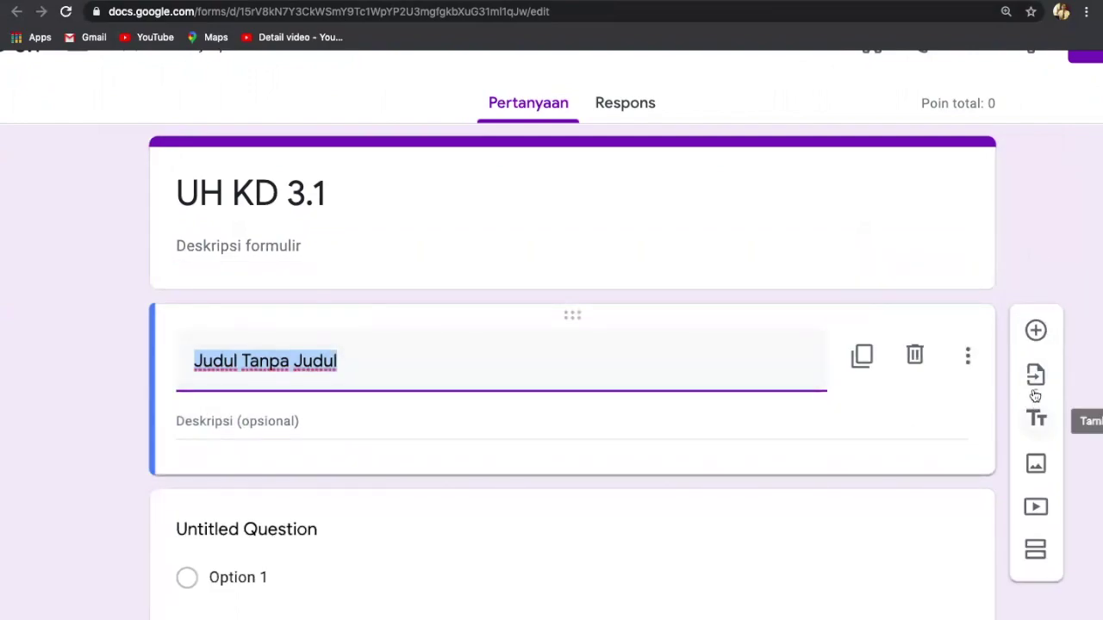
{"action": "scroll", "coordinate": [1040, 420], "scroll_direction": "up", "scroll_amount": 5}
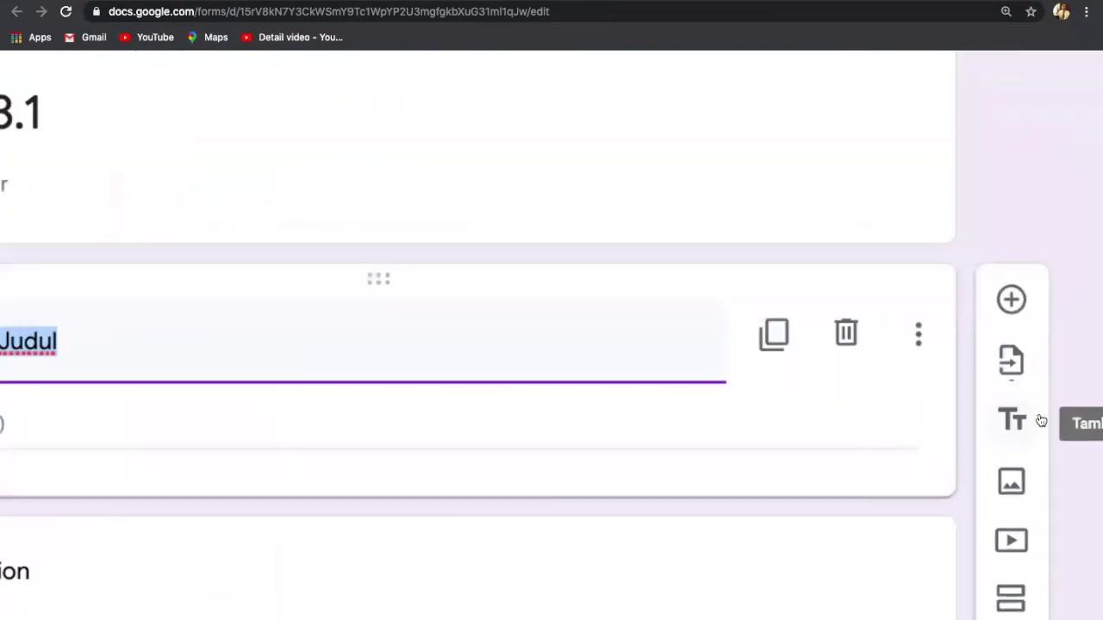
{"action": "scroll", "coordinate": [1041, 420], "scroll_direction": "right", "scroll_amount": 1}
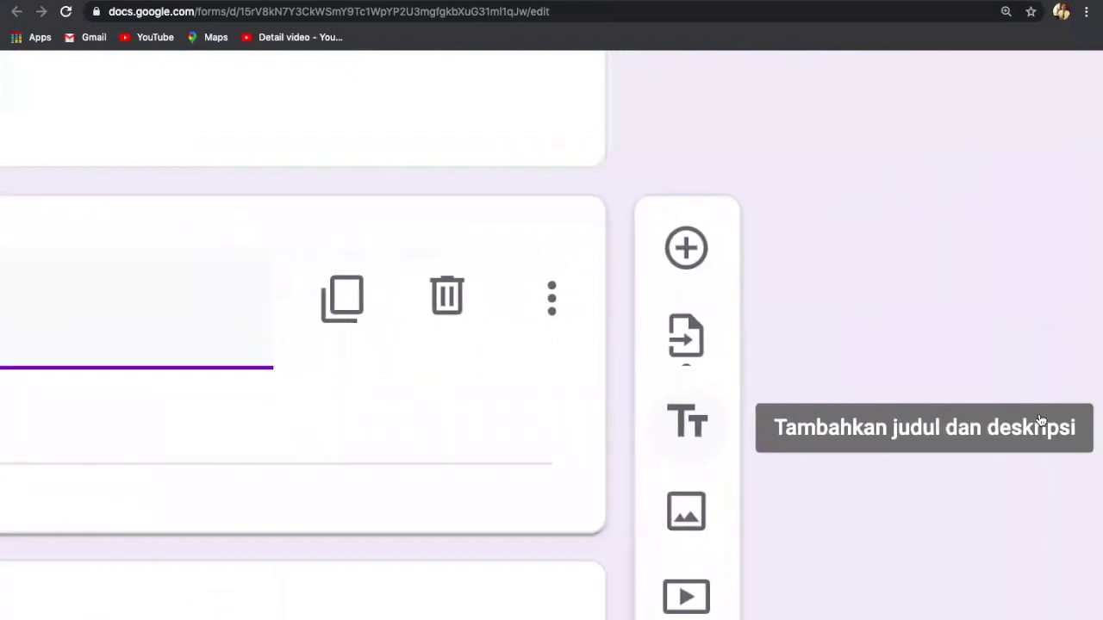
{"action": "scroll", "coordinate": [1041, 420], "scroll_direction": "left", "scroll_amount": 5}
{"action": "scroll", "coordinate": [1040, 413], "scroll_direction": "left", "scroll_amount": 5}
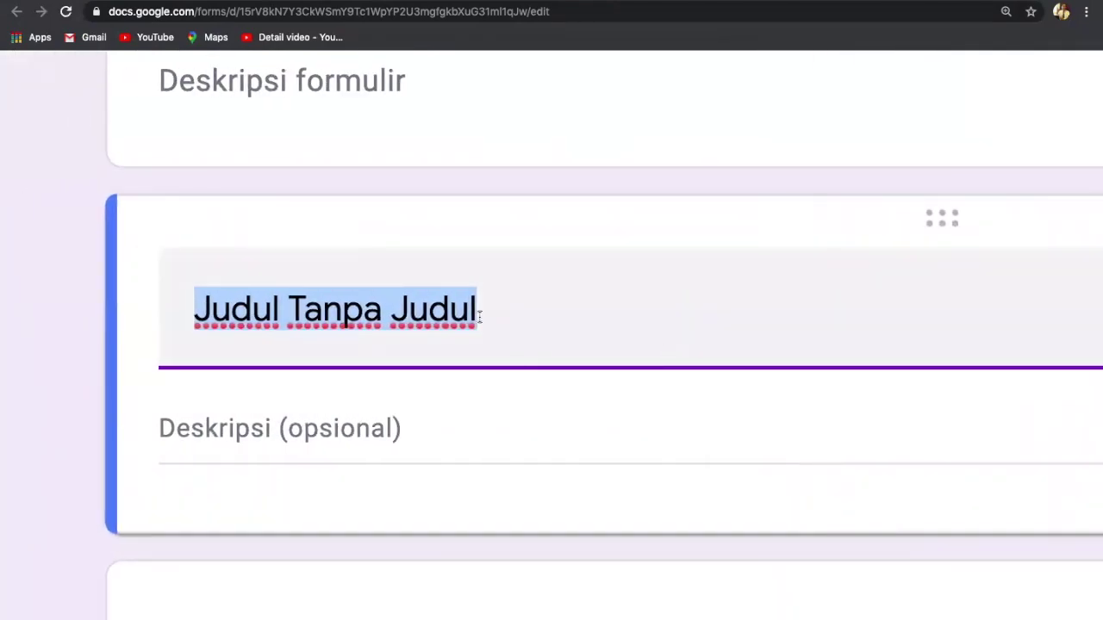
{"action": "key", "text": "BackSpace"}
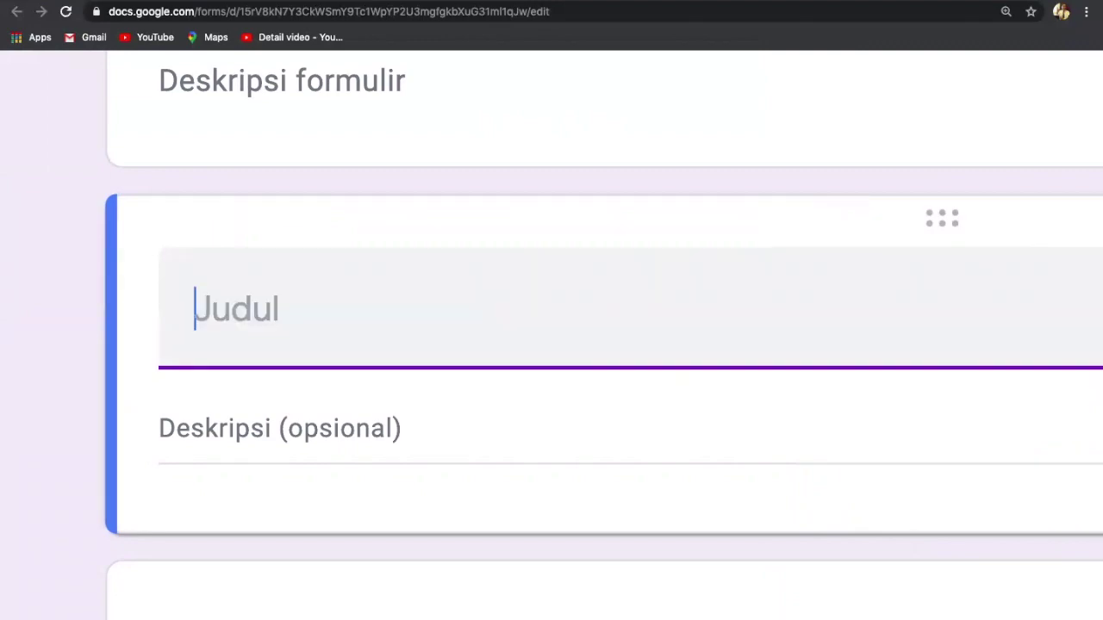
{"action": "type", "text": "Data "}
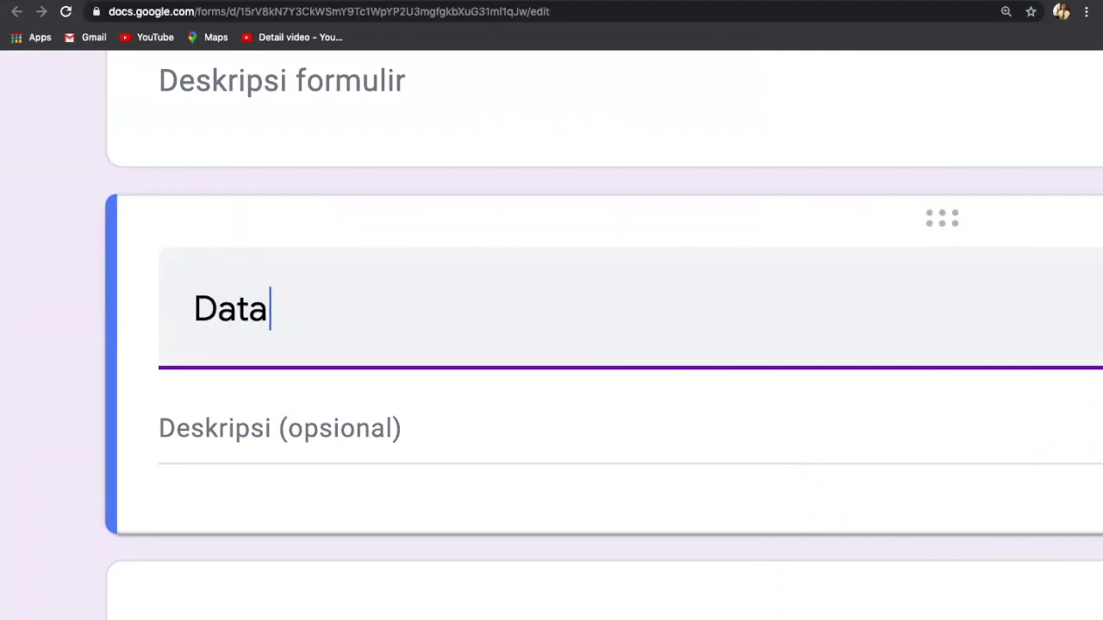
{"action": "type", "text": "Diri S"}
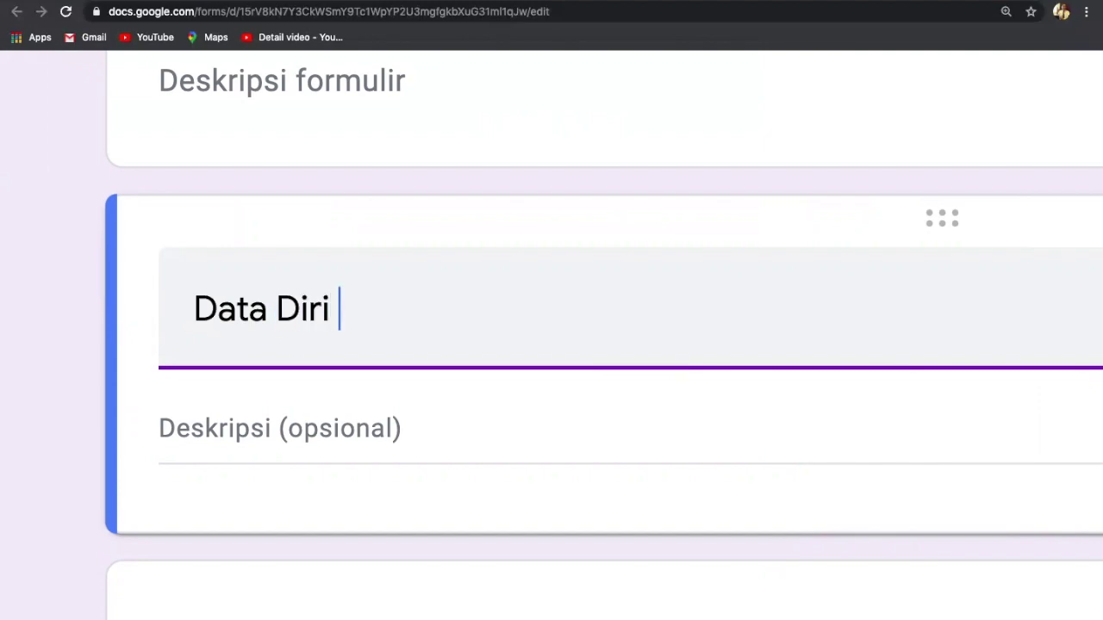
{"action": "type", "text": "iswa"}
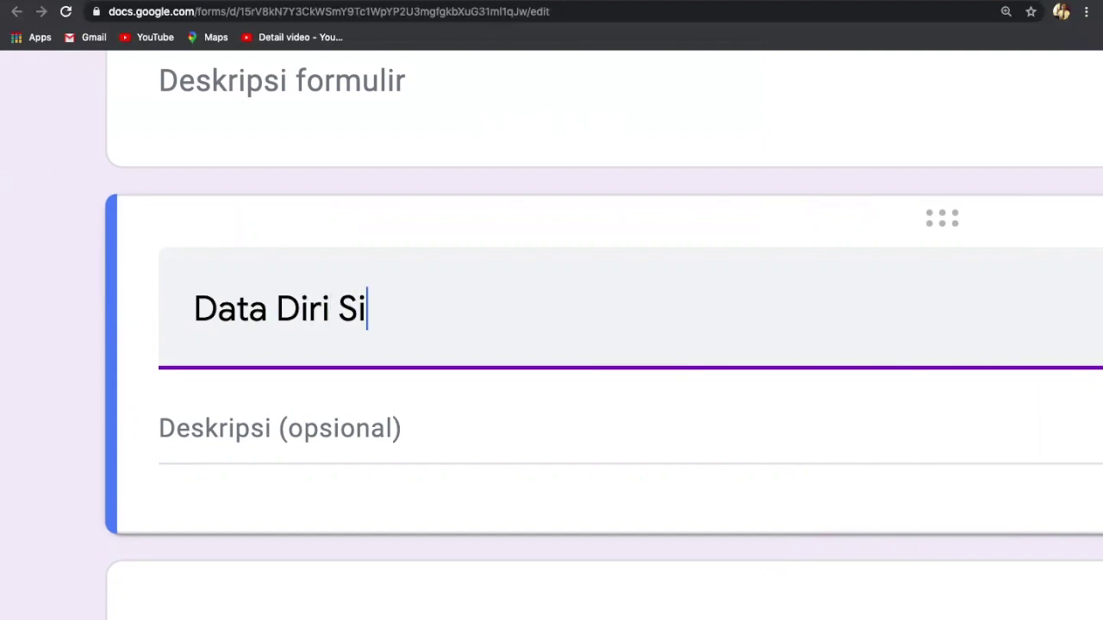
Step: Give the block the description 'Isilah data diri anda dengan benar'
{"action": "left_click", "coordinate": [421, 432]}
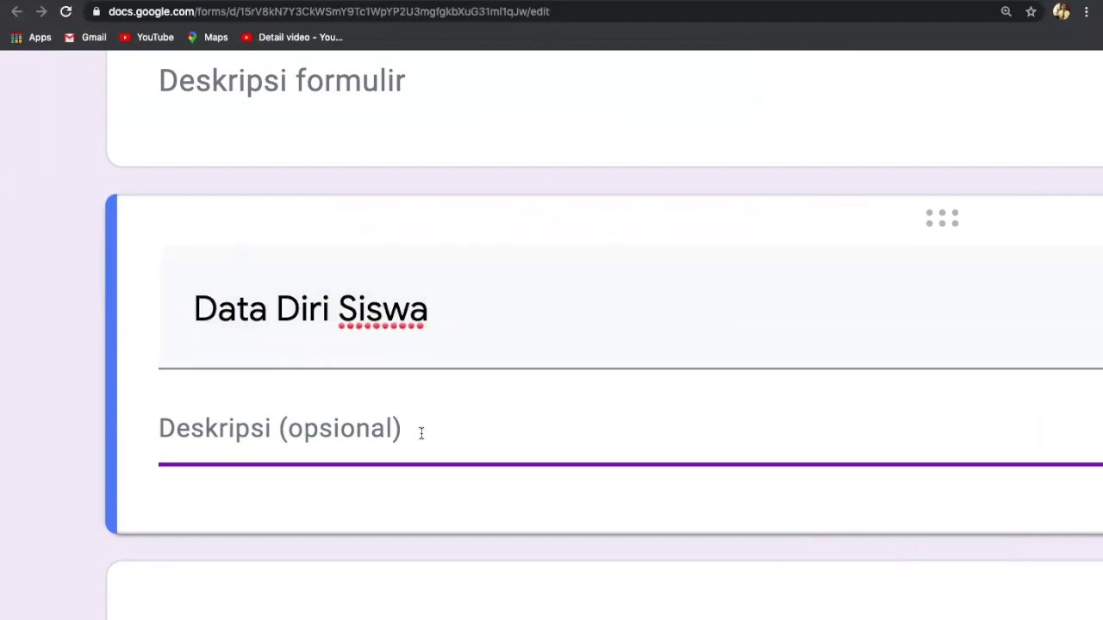
{"action": "type", "text": "Isis"}
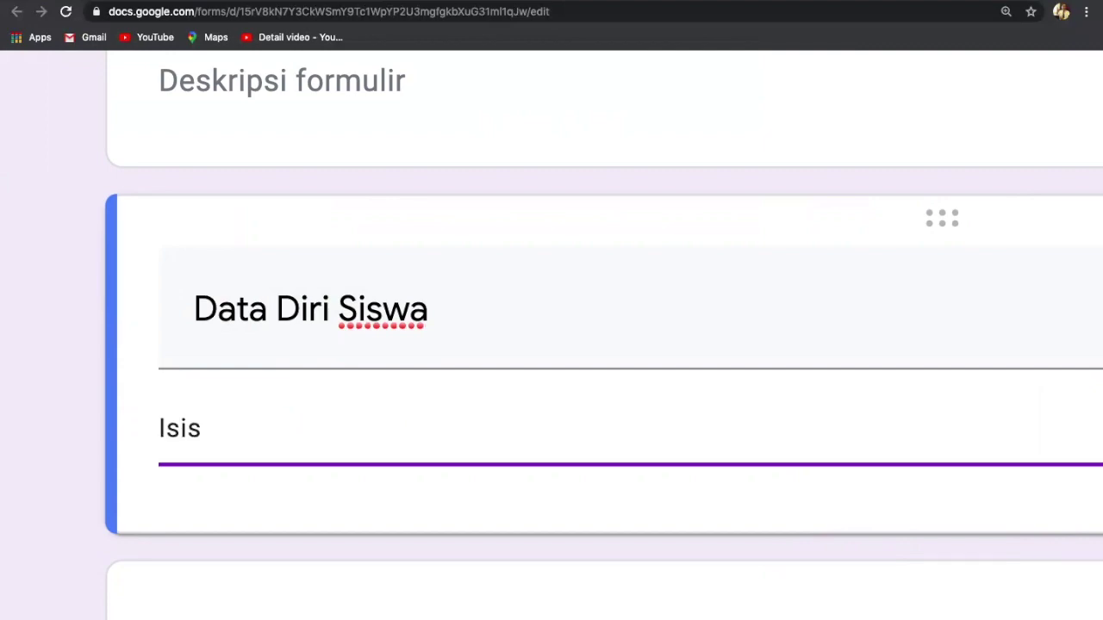
{"action": "key", "text": "BackSpace"}
{"action": "type", "text": "lah da"}
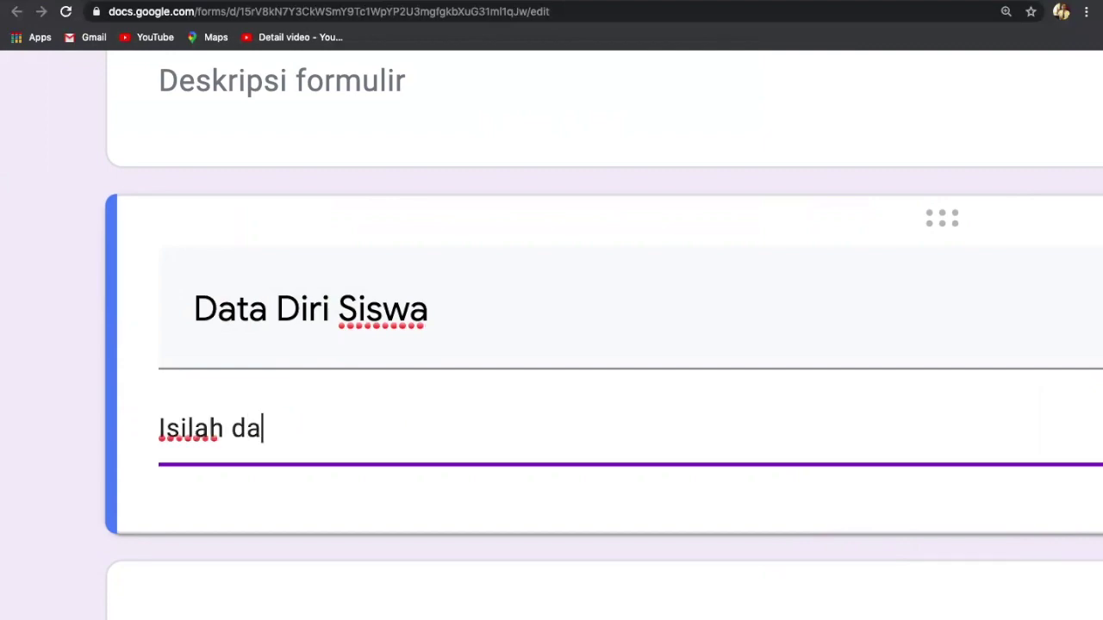
{"action": "type", "text": "ta diri"}
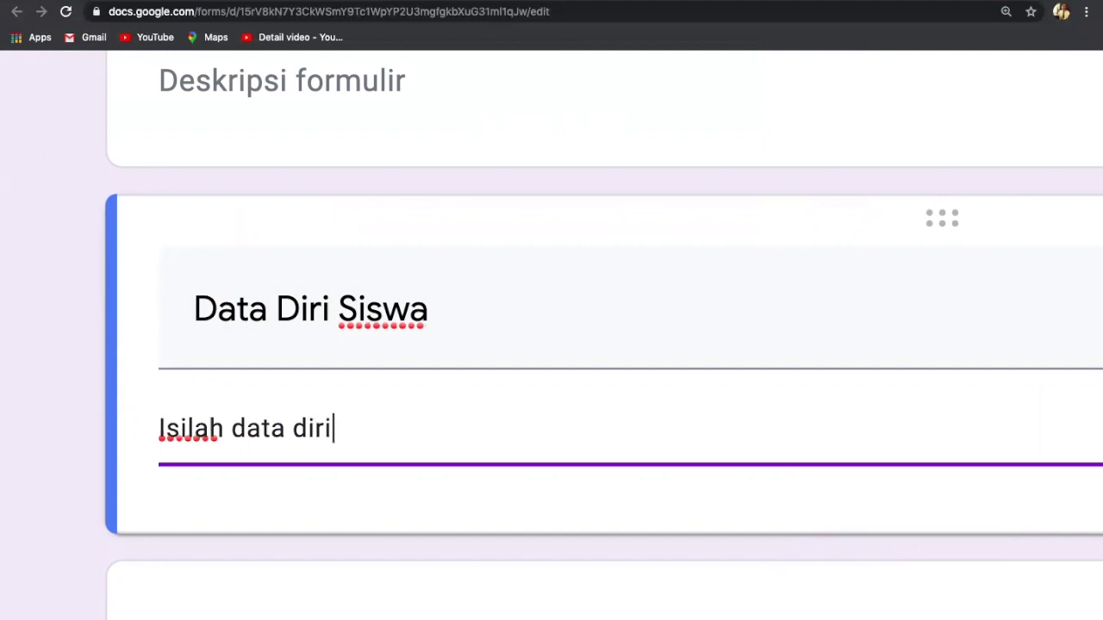
{"action": "type", "text": " anda"}
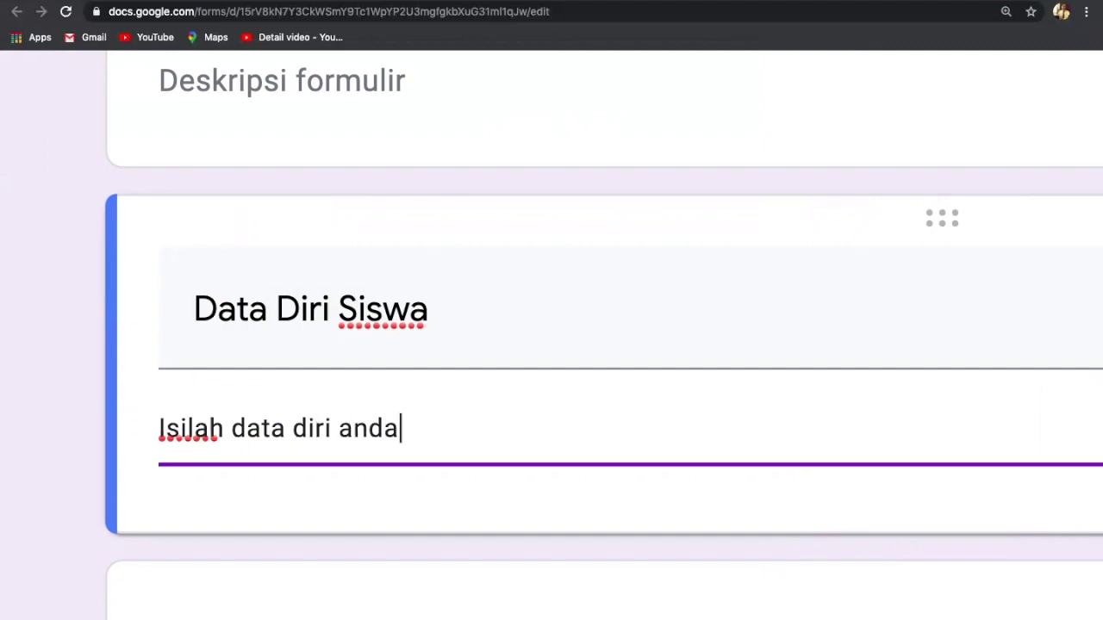
{"action": "type", "text": " dengan de"}
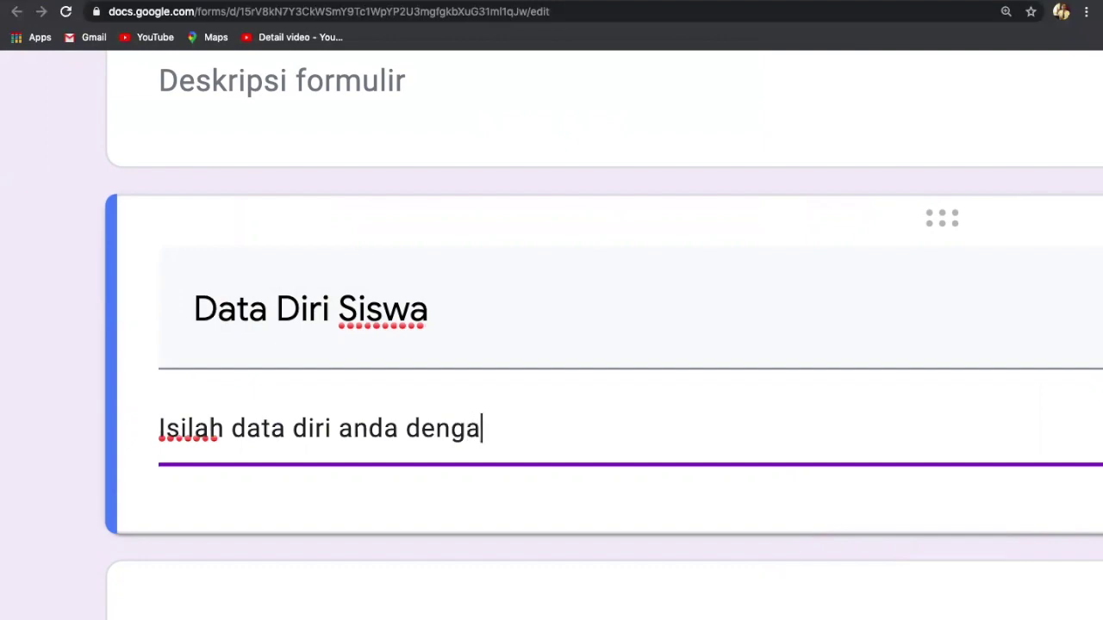
{"action": "key", "text": "BackSpace"}
{"action": "key", "text": "BackSpace"}
{"action": "type", "text": "benar"}
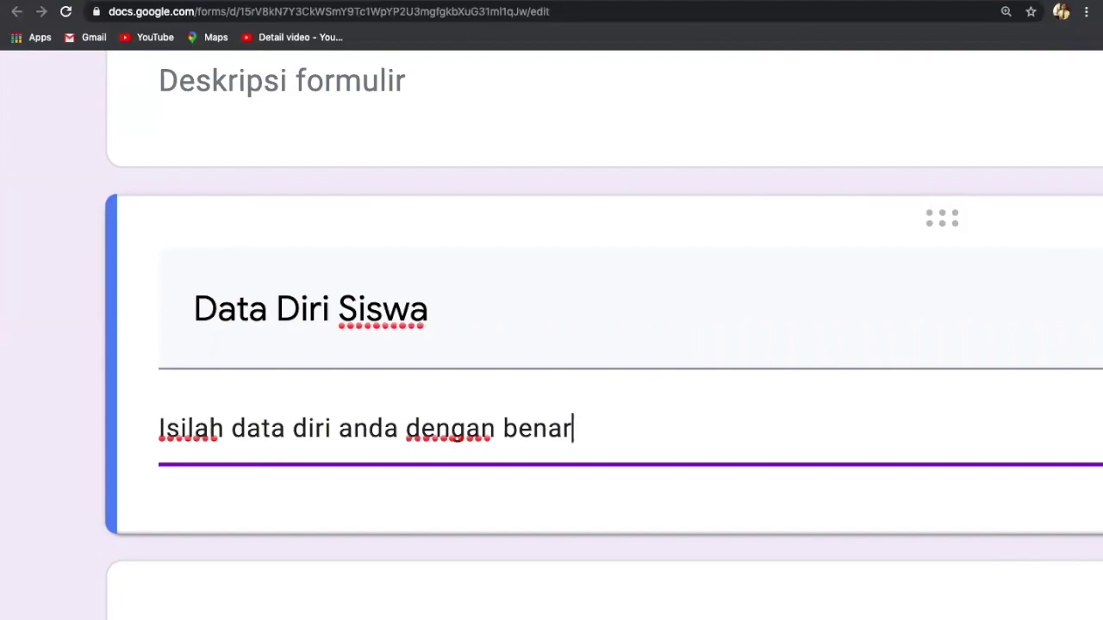
{"action": "scroll", "coordinate": [552, 400], "scroll_direction": "down", "scroll_amount": 4}
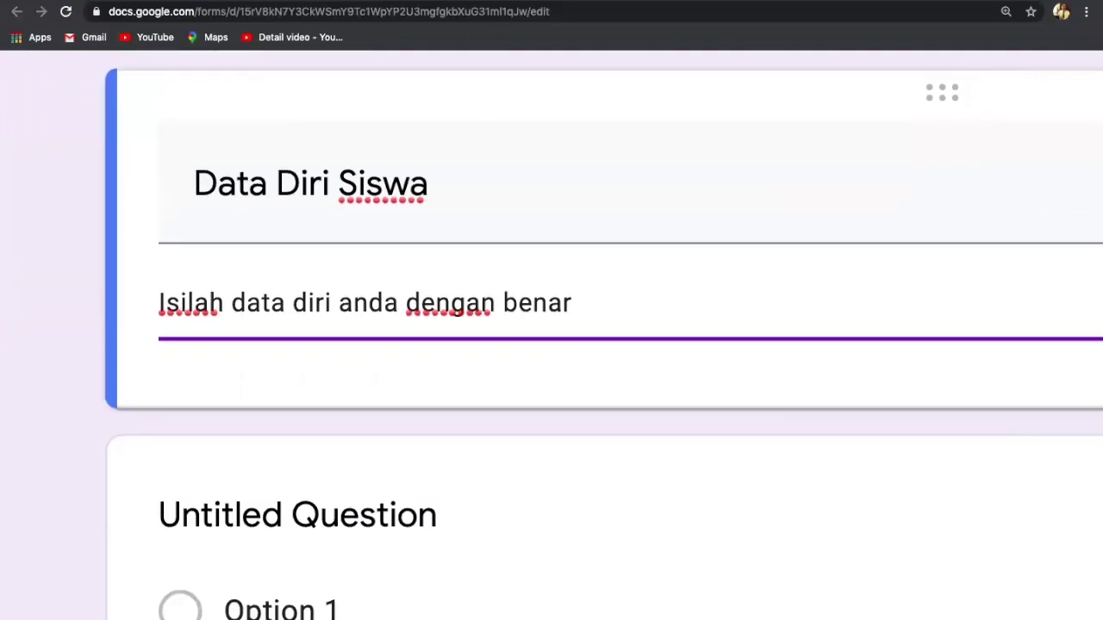
{"action": "scroll", "coordinate": [551, 401], "scroll_direction": "up", "scroll_amount": 2}
{"action": "scroll", "coordinate": [603, 328], "scroll_direction": "down", "scroll_amount": 1}
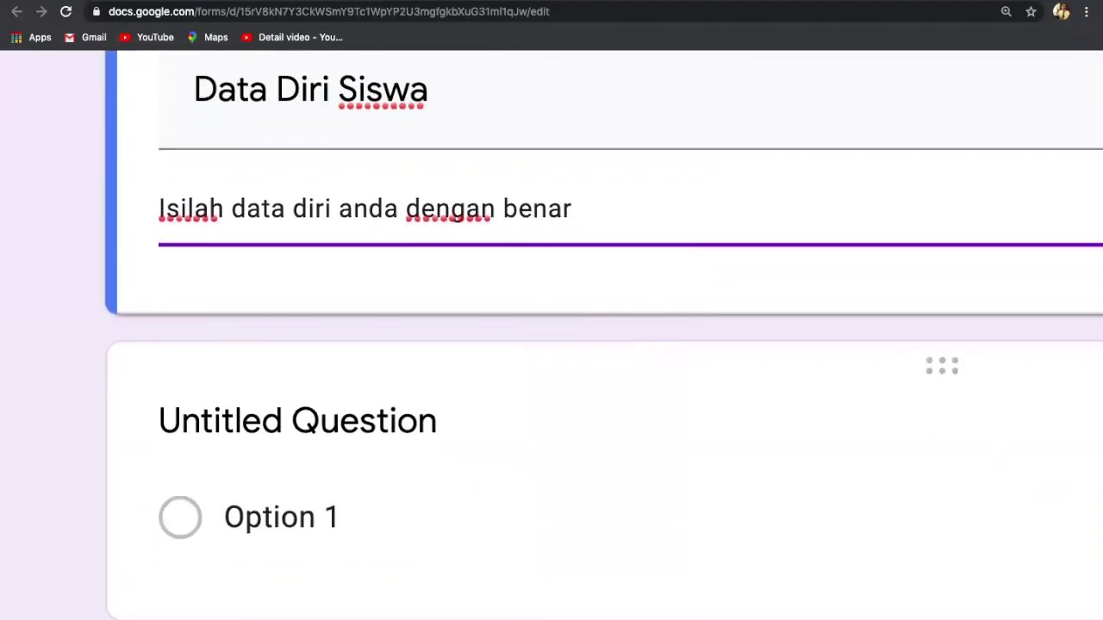
{"action": "key", "text": "ctrl+minus"}
{"action": "scroll", "coordinate": [433, 429], "scroll_direction": "down", "scroll_amount": 3}
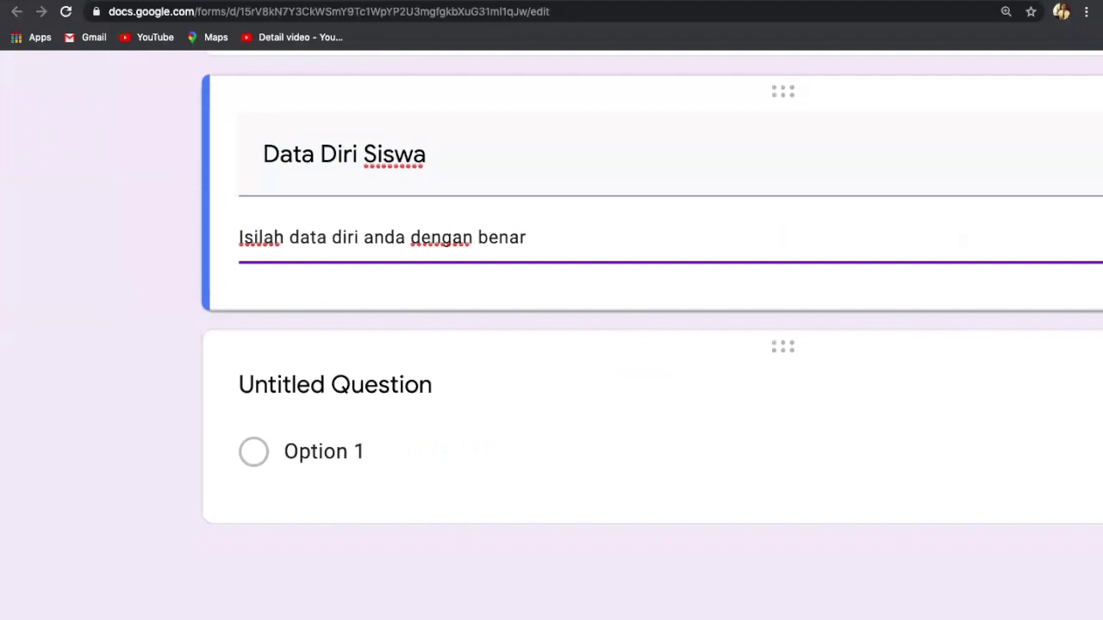
{"action": "scroll", "coordinate": [434, 429], "scroll_direction": "right", "scroll_amount": 1}
{"action": "scroll", "coordinate": [551, 319], "scroll_direction": "right", "scroll_amount": 3}
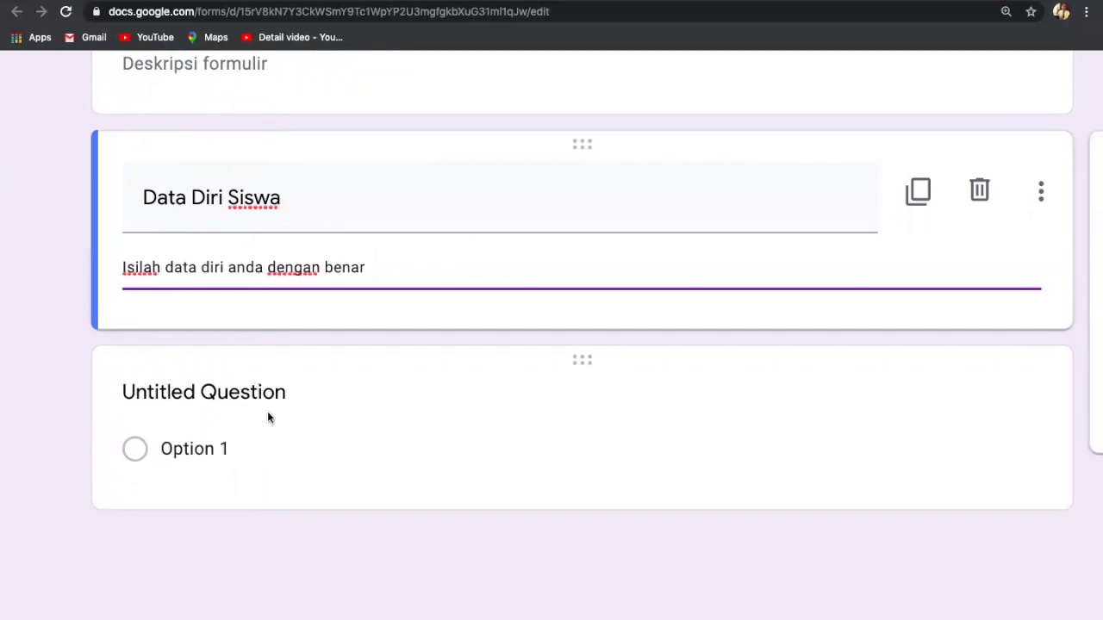
{"action": "scroll", "coordinate": [481, 416], "scroll_direction": "down", "scroll_amount": 3}
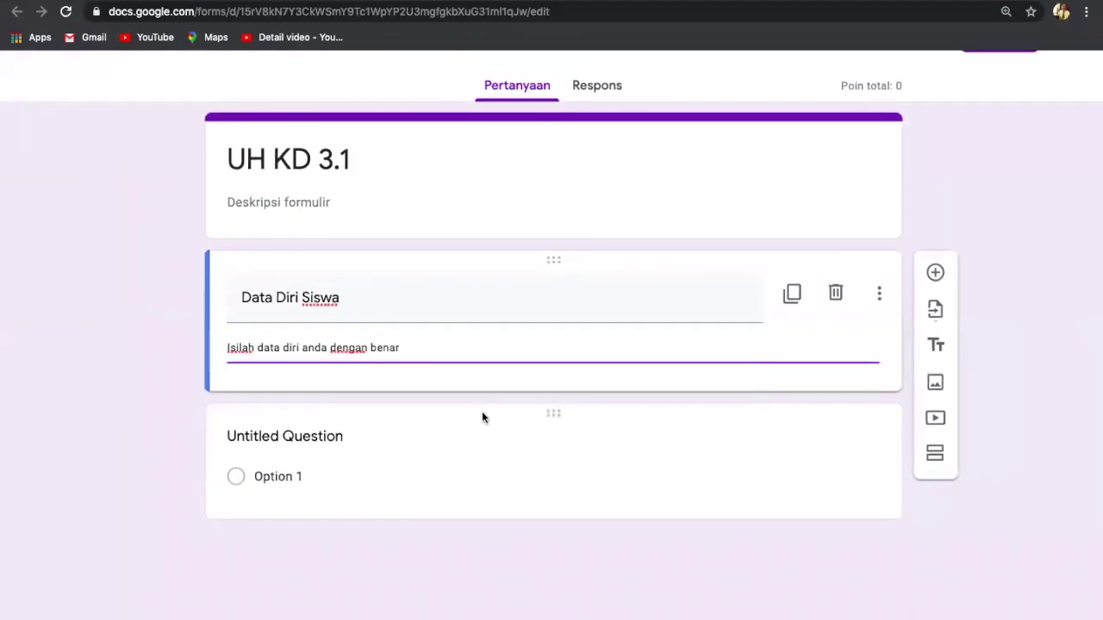
Step: Retitle the first untitled question 'Nama'
{"action": "left_click", "coordinate": [311, 441]}
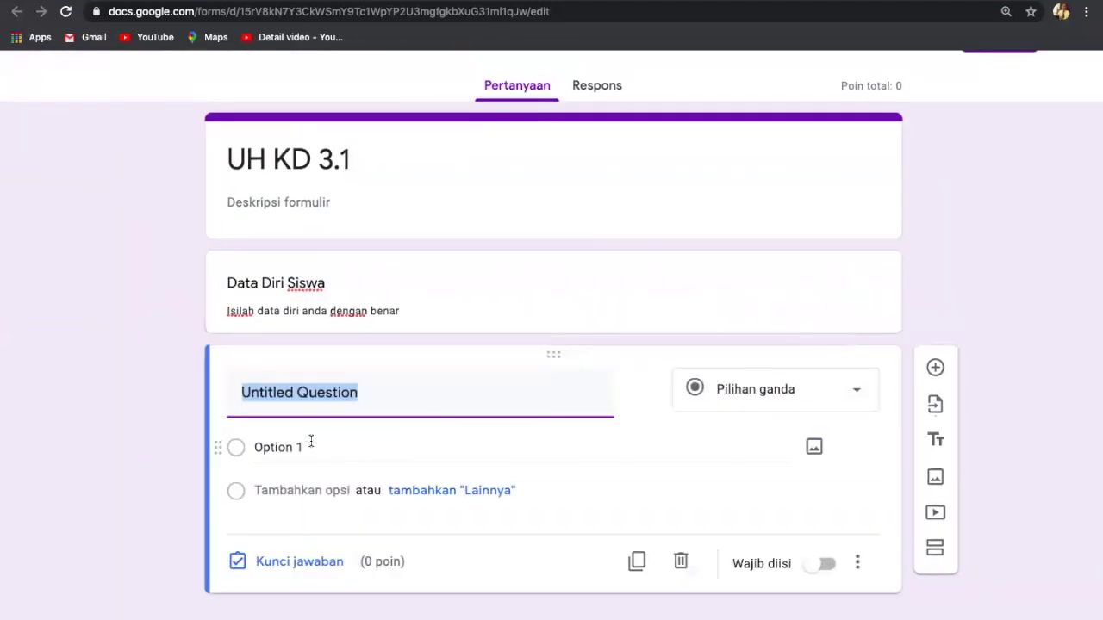
{"action": "key", "text": "BackSpace"}
{"action": "type", "text": "N"}
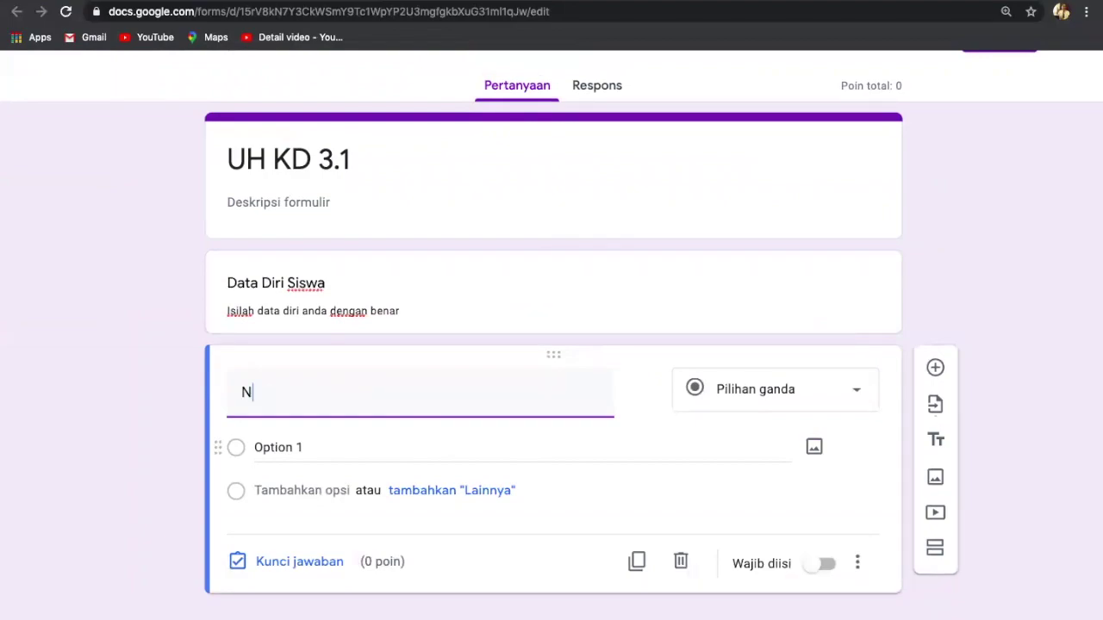
{"action": "type", "text": "ama"}
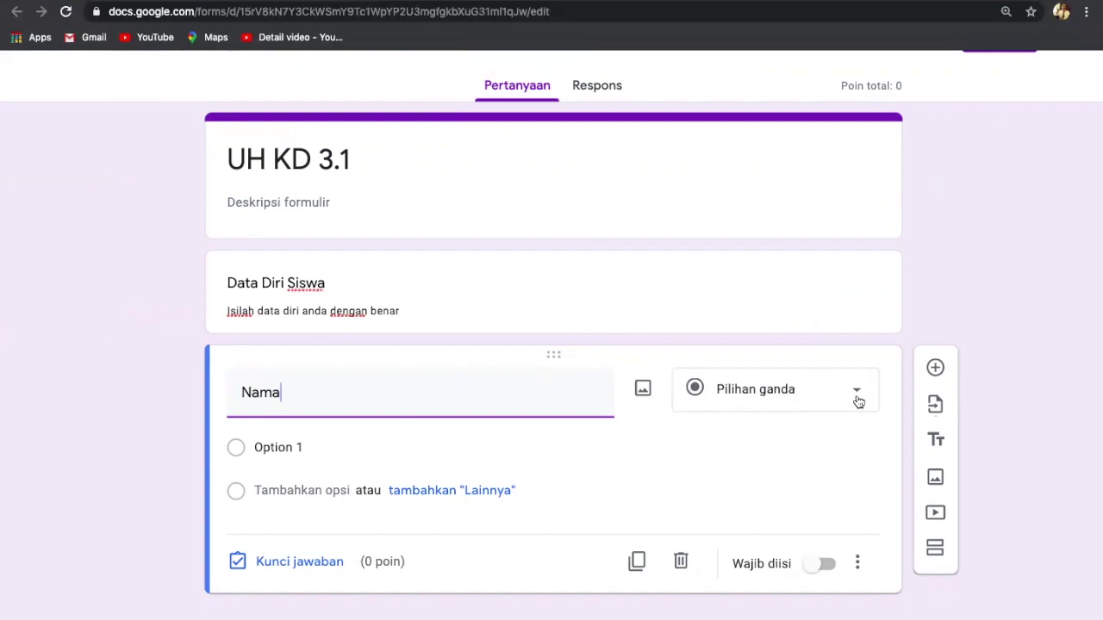
{"action": "scroll", "coordinate": [853, 391], "scroll_direction": "up", "scroll_amount": 5}
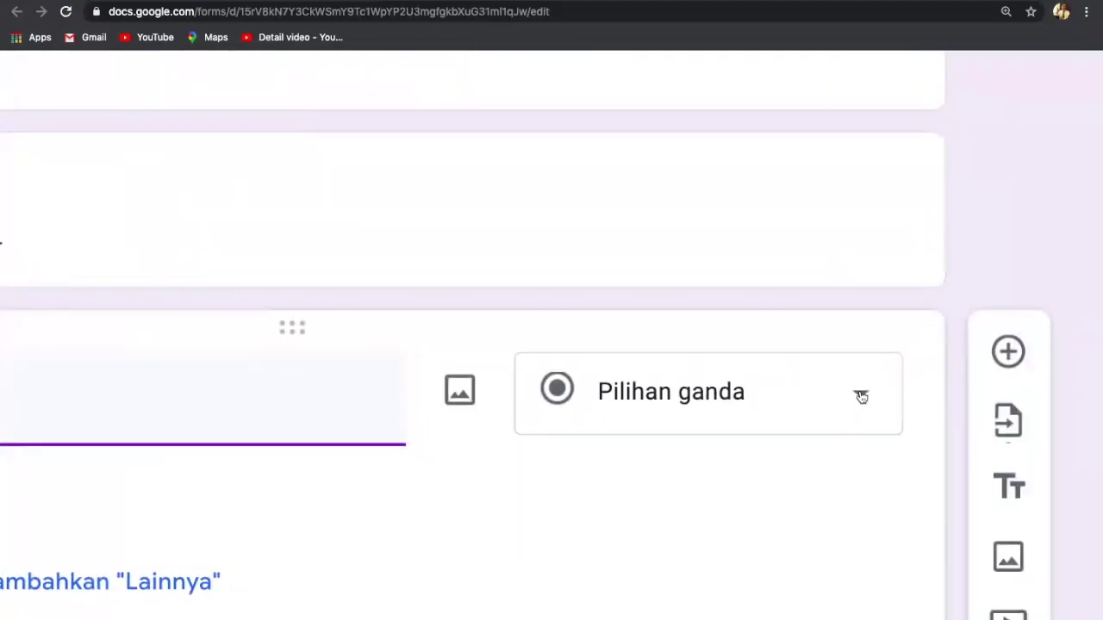
Step: Make Nama a Jawaban singkat question and switch on Wajib diisi
{"action": "left_click", "coordinate": [862, 396]}
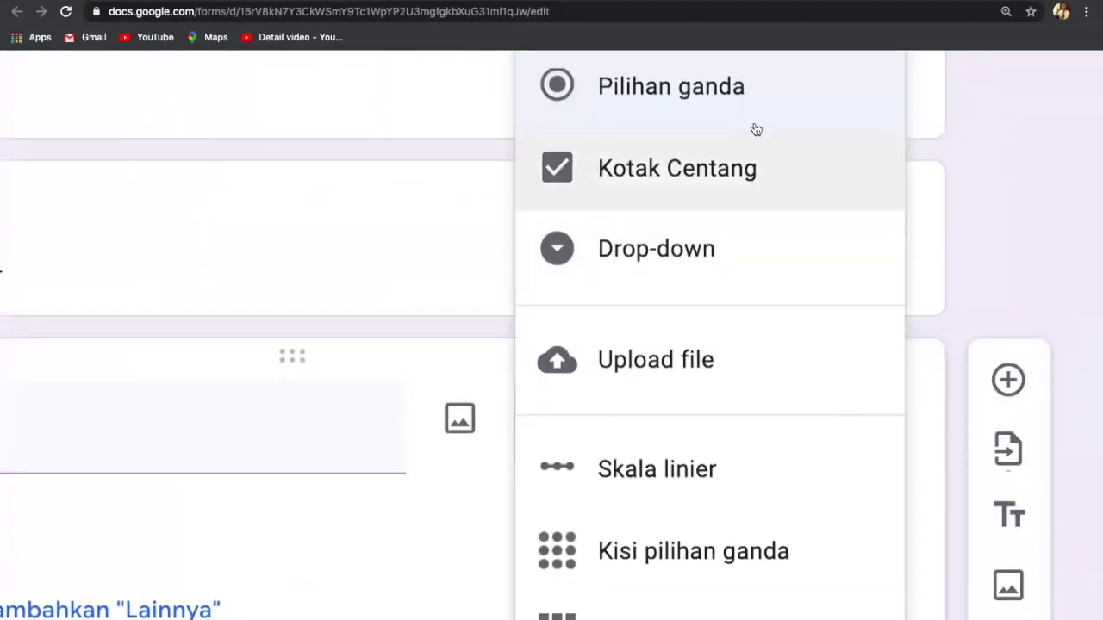
{"action": "scroll", "coordinate": [751, 237], "scroll_direction": "up", "scroll_amount": 5}
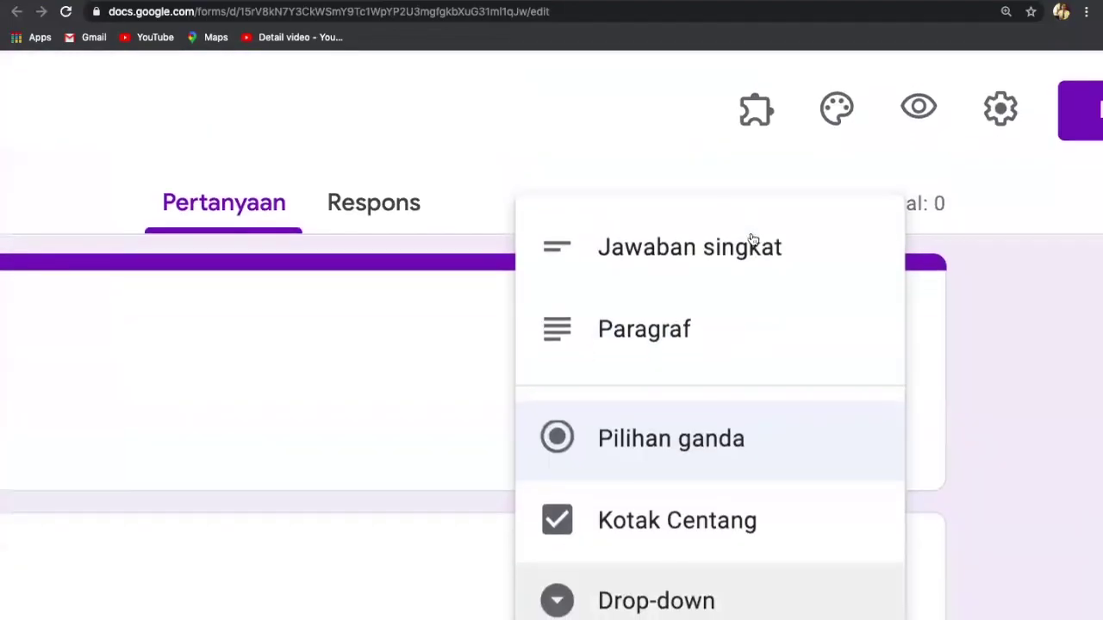
{"action": "left_click", "coordinate": [643, 255]}
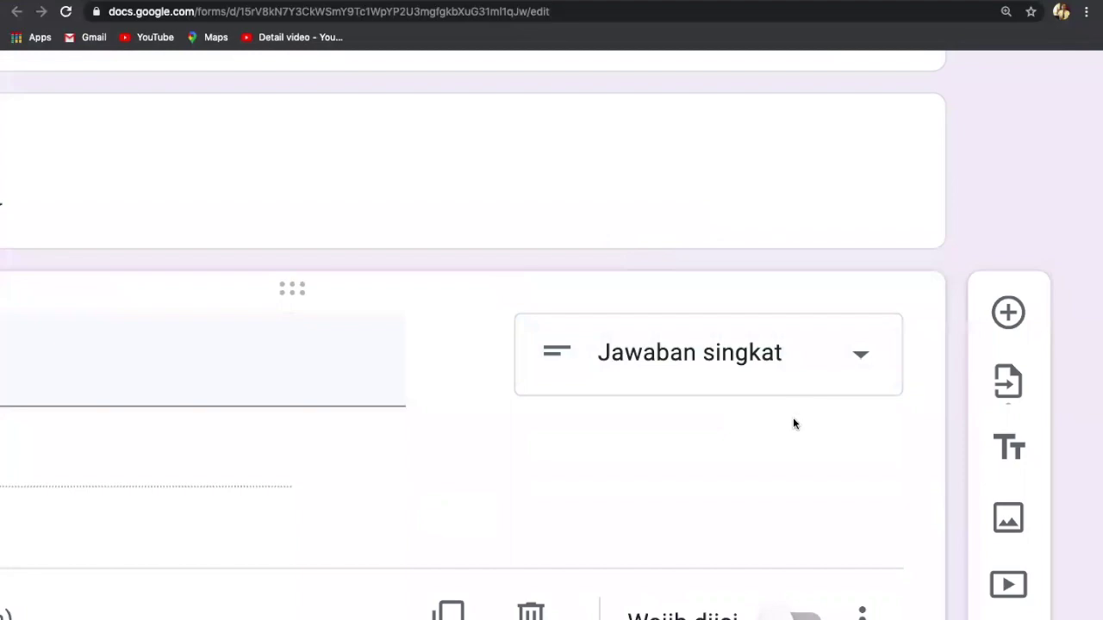
{"action": "scroll", "coordinate": [793, 417], "scroll_direction": "down", "scroll_amount": 5}
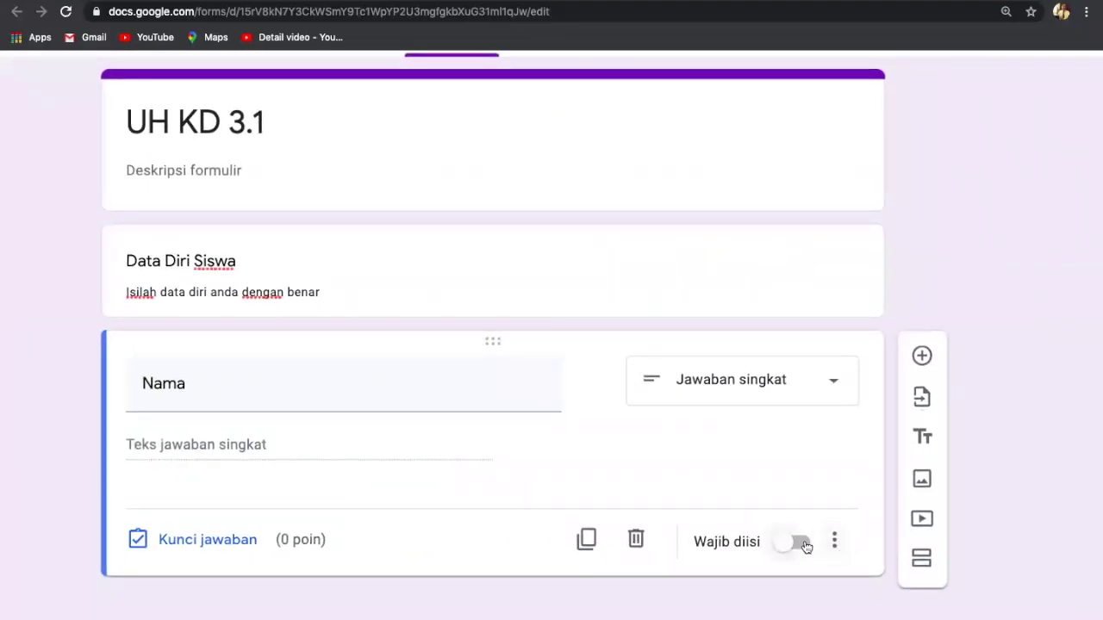
{"action": "scroll", "coordinate": [806, 547], "scroll_direction": "up", "scroll_amount": 3}
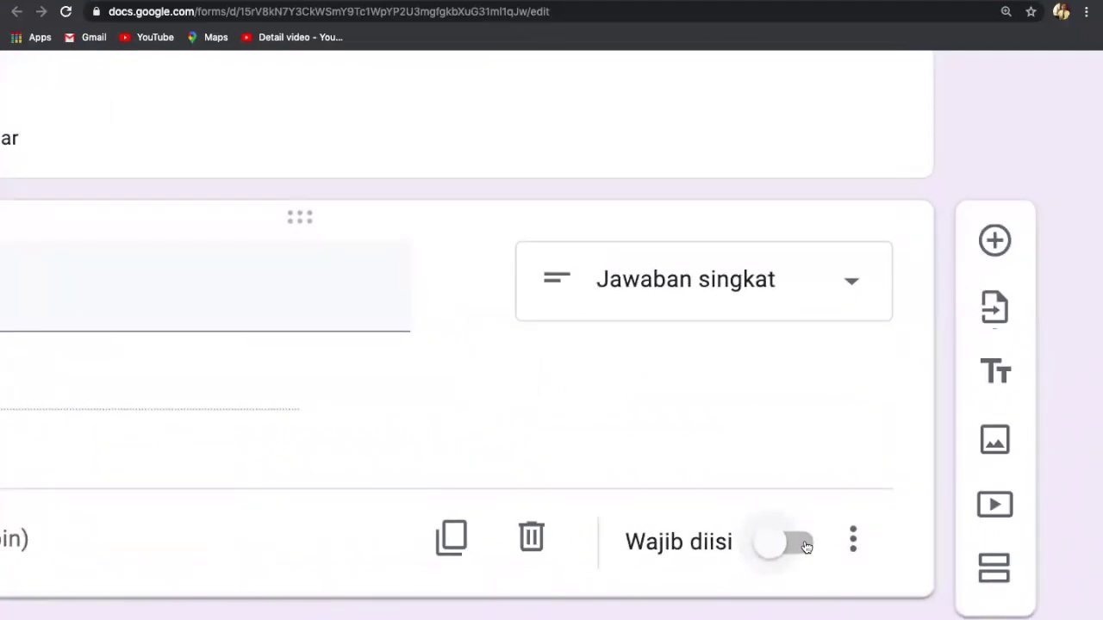
{"action": "left_click", "coordinate": [802, 543]}
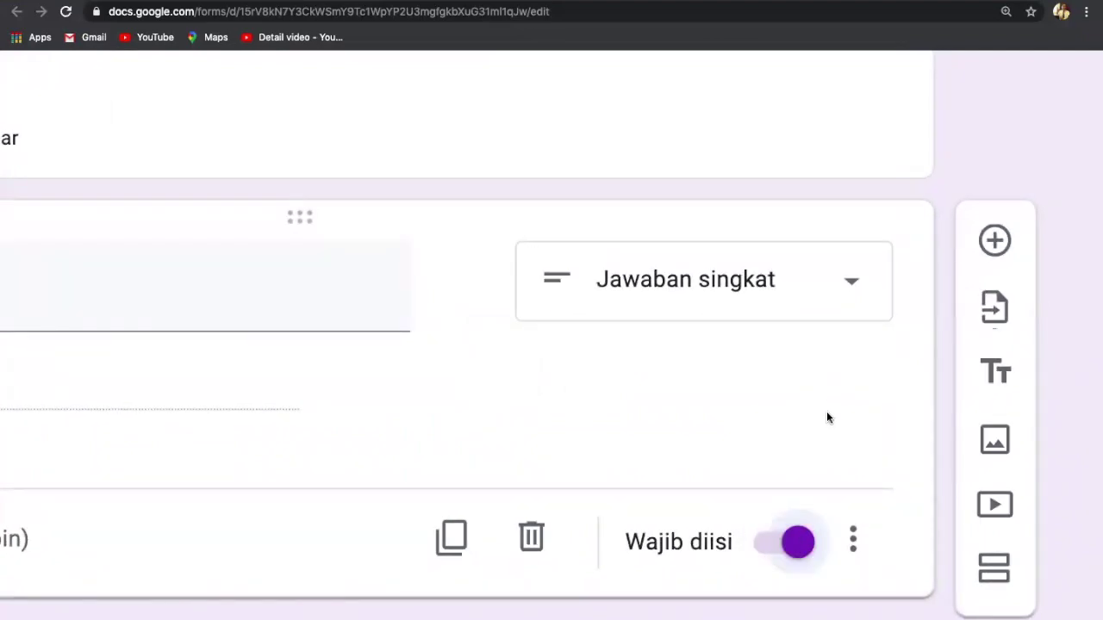
{"action": "scroll", "coordinate": [826, 418], "scroll_direction": "down", "scroll_amount": 3}
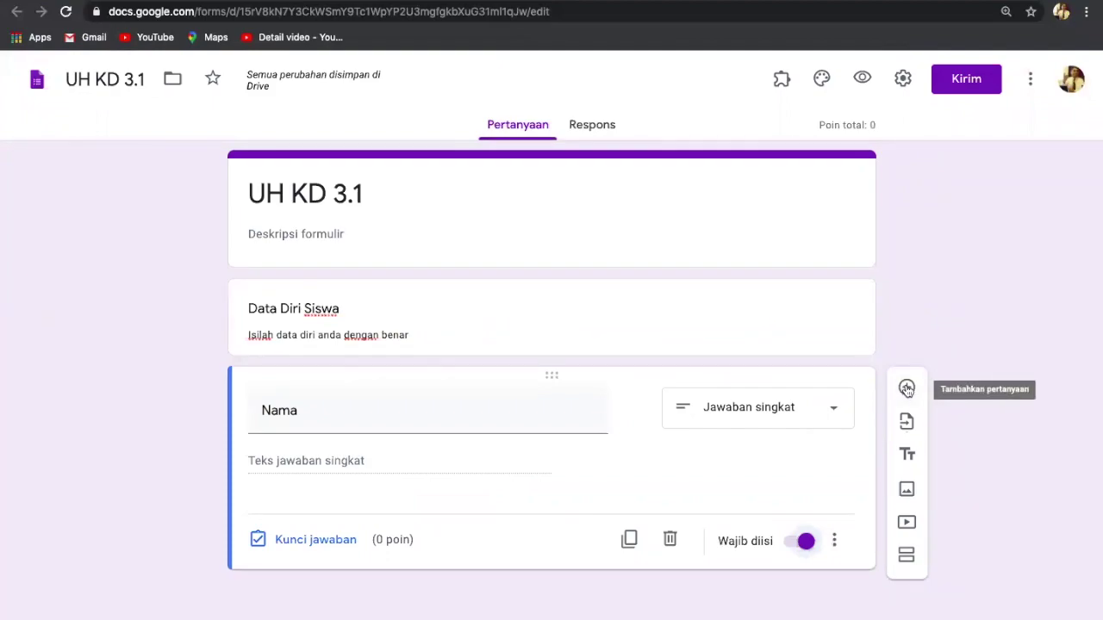
Step: Add a 'Mata Pelajaran' question below Nama and mark it Wajib diisi
{"action": "left_click", "coordinate": [906, 389]}
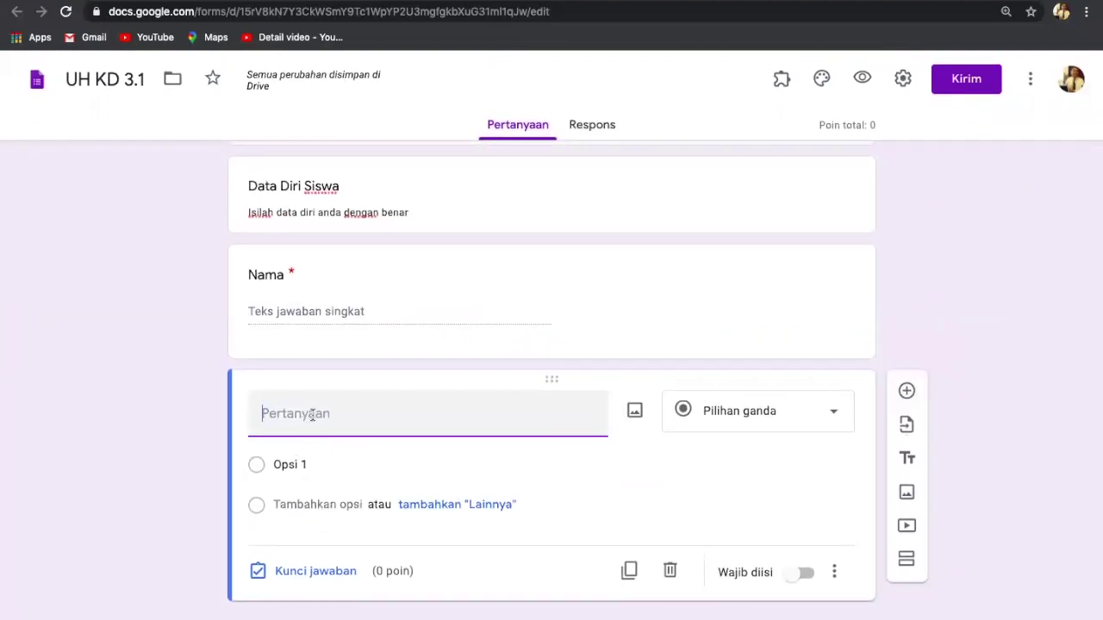
{"action": "type", "text": "Mata"}
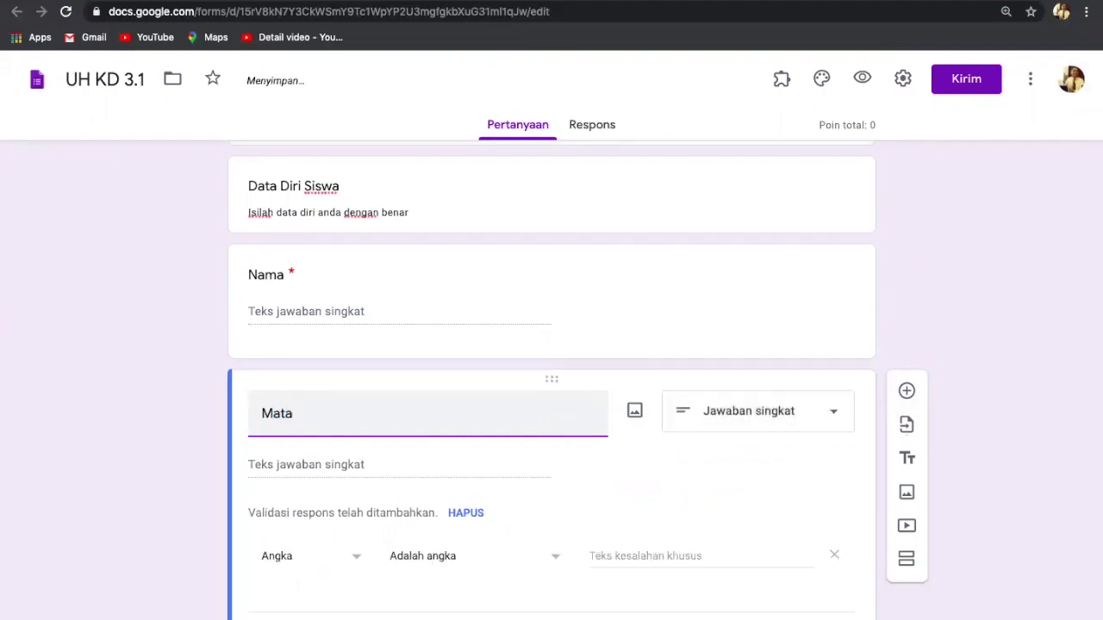
{"action": "type", "text": " Pelajaran"}
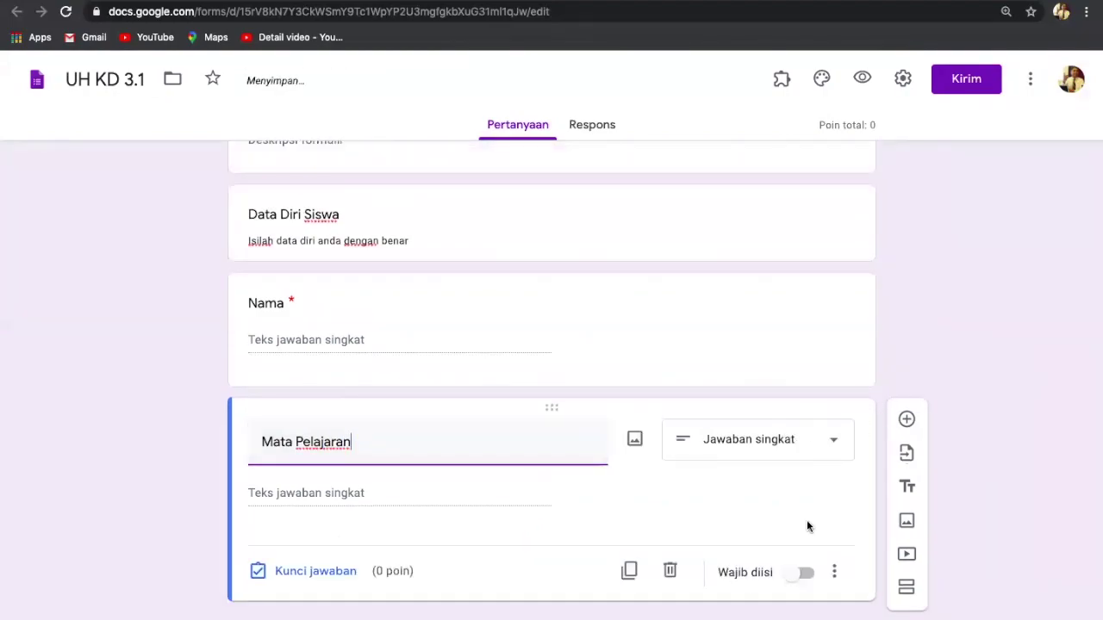
{"action": "left_click", "coordinate": [804, 572]}
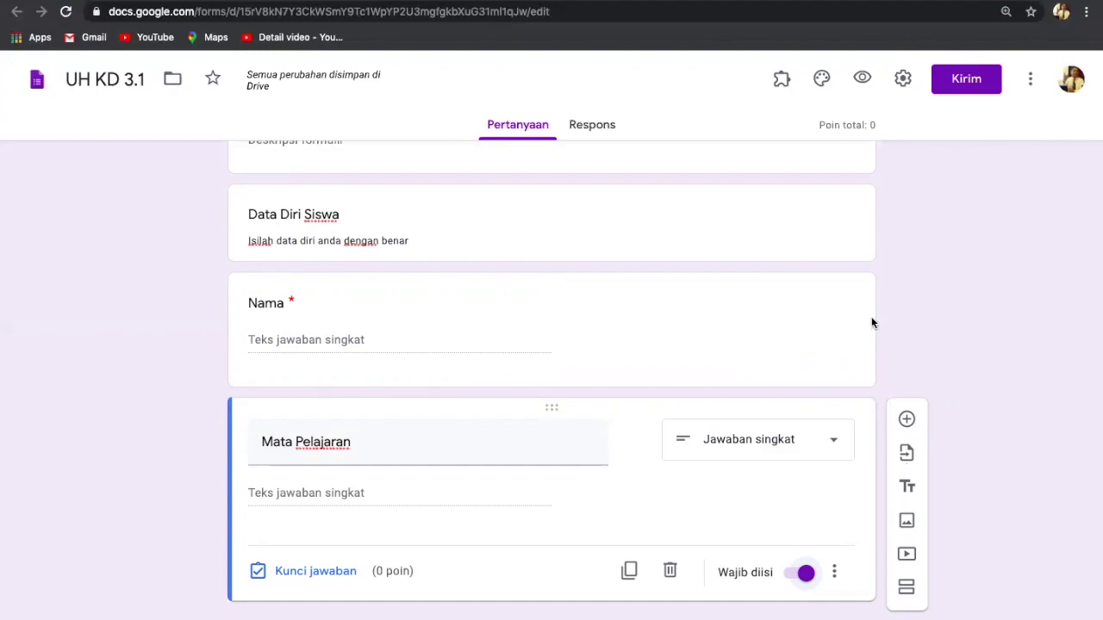
{"action": "scroll", "coordinate": [533, 327], "scroll_direction": "up", "scroll_amount": 2}
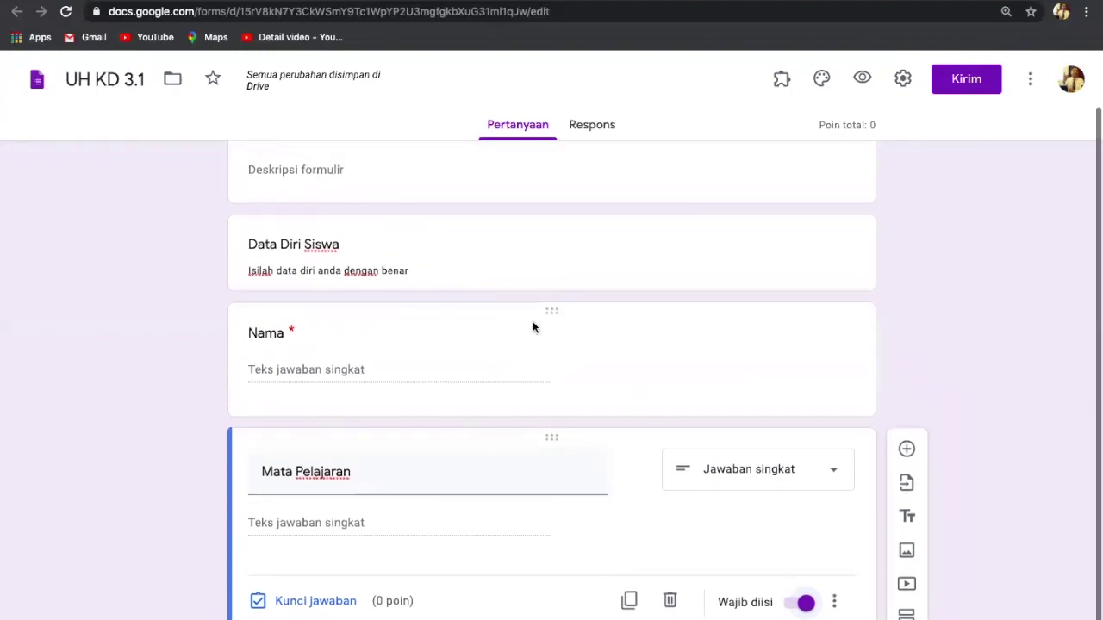
{"action": "scroll", "coordinate": [532, 327], "scroll_direction": "down", "scroll_amount": 2}
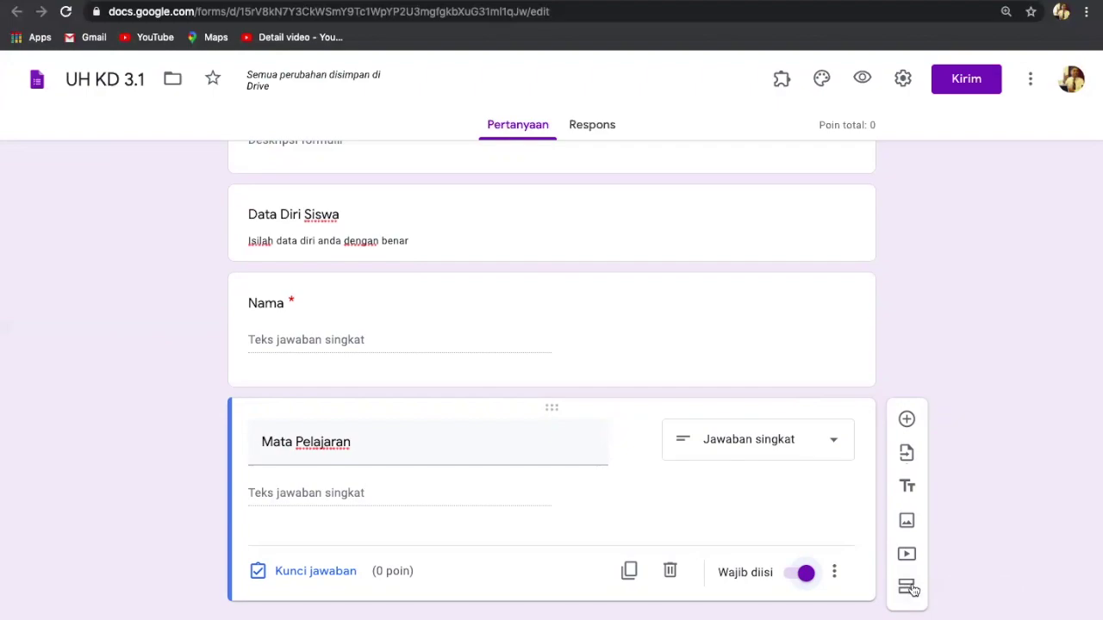
Step: Add a new section and rename 'Bagian Tanpa Judul' to 'Soal Ujian'
{"action": "scroll", "coordinate": [913, 590], "scroll_direction": "up", "scroll_amount": 2}
{"action": "scroll", "coordinate": [913, 590], "scroll_direction": "up", "scroll_amount": 2}
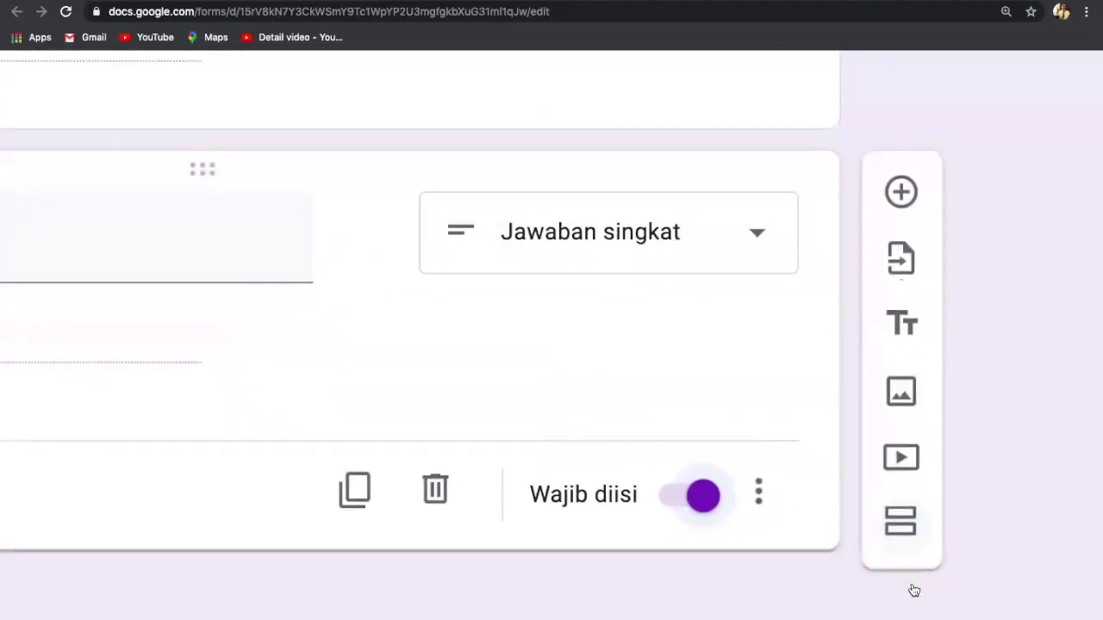
{"action": "left_click", "coordinate": [900, 523]}
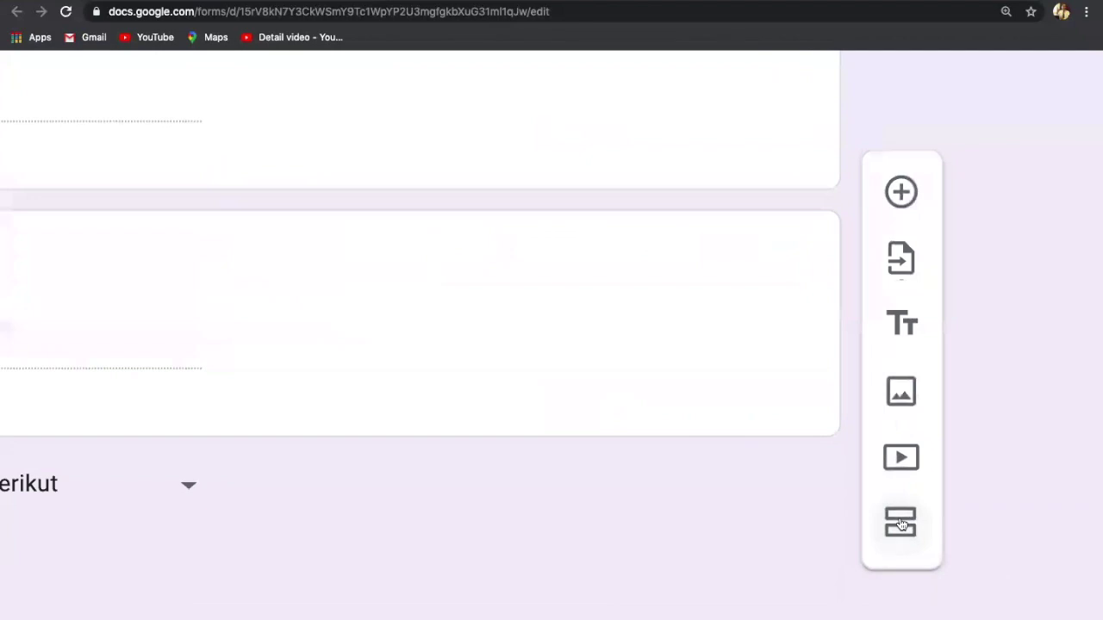
{"action": "scroll", "coordinate": [901, 523], "scroll_direction": "down", "scroll_amount": 4}
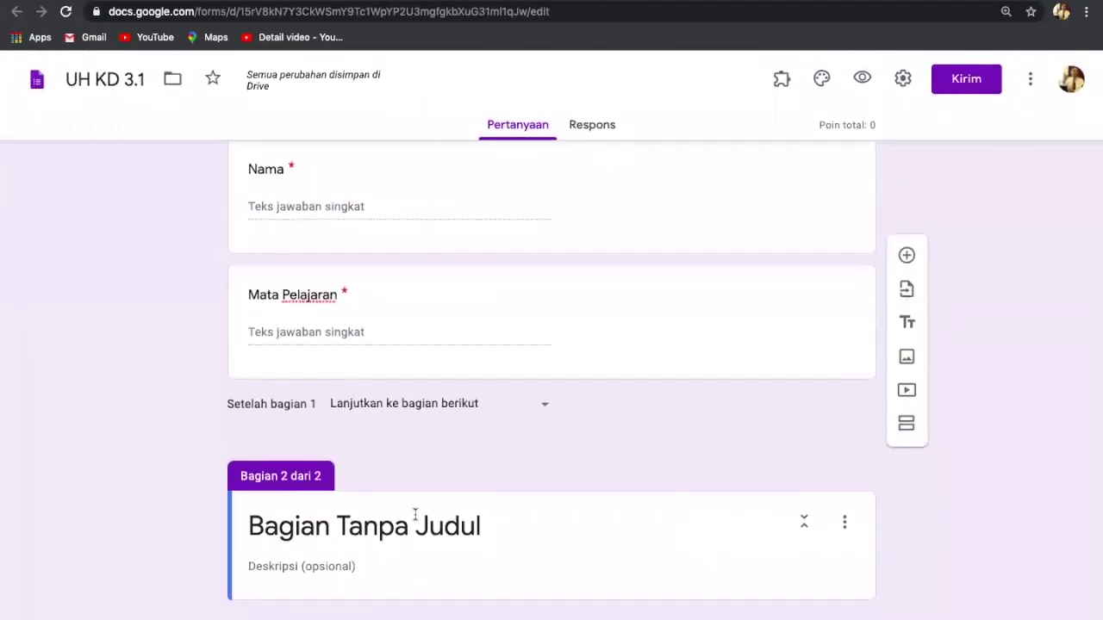
{"action": "left_click", "coordinate": [491, 527]}
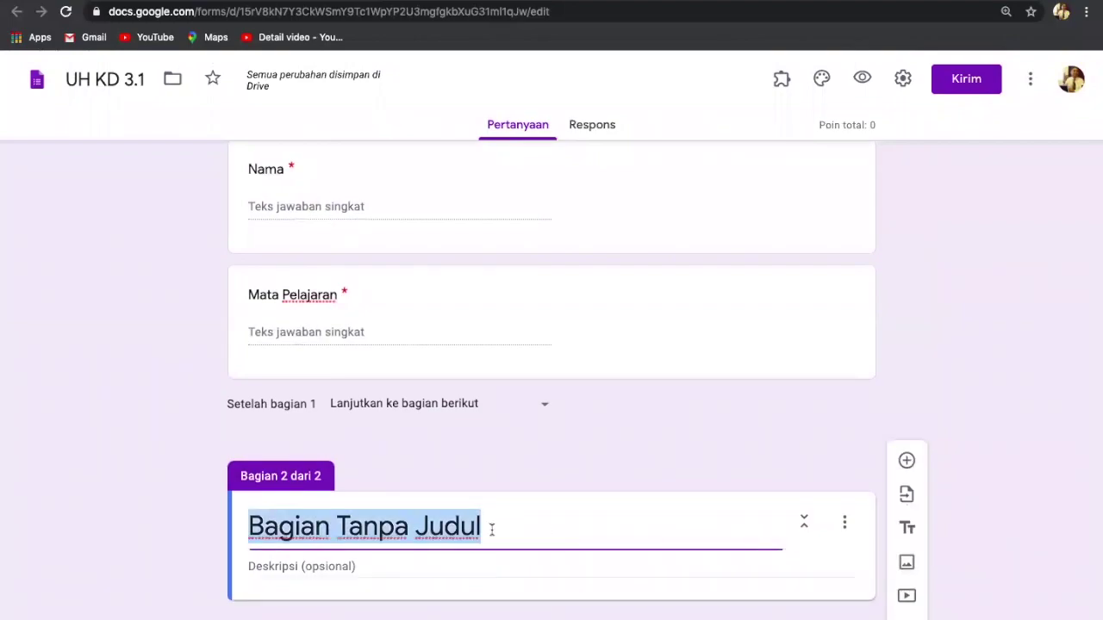
{"action": "key", "text": "BackSpace"}
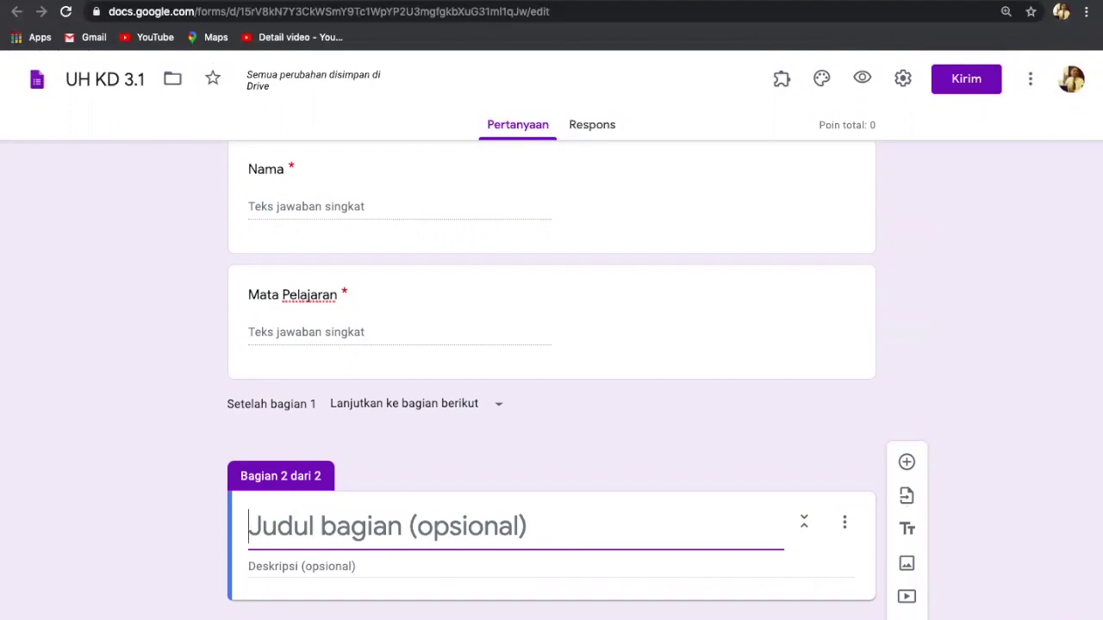
{"action": "type", "text": "Soal "}
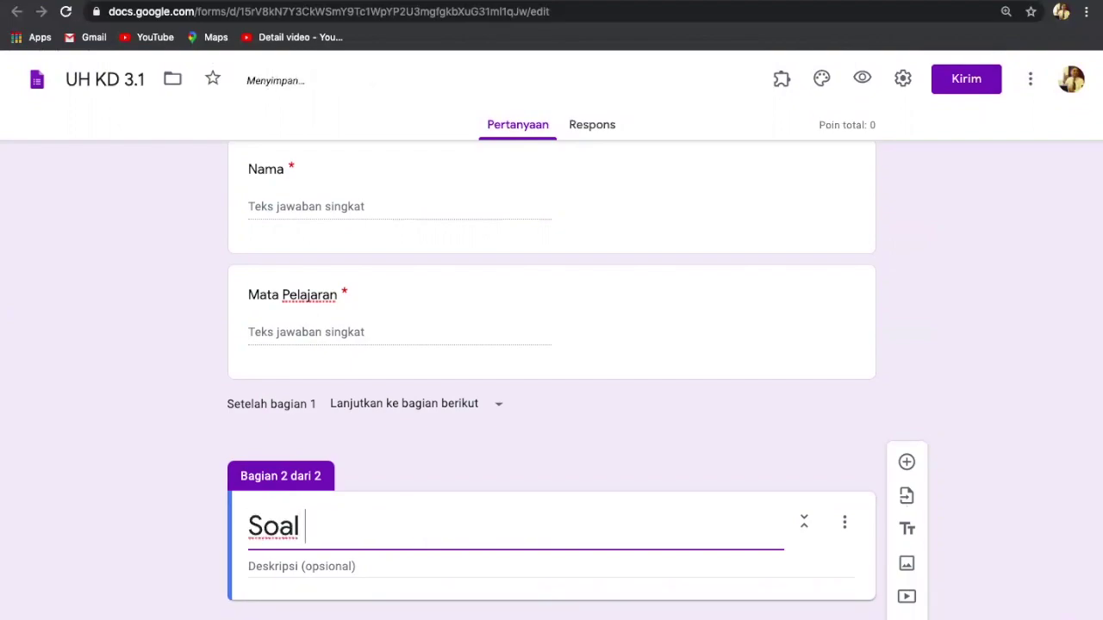
{"action": "type", "text": "Ujian"}
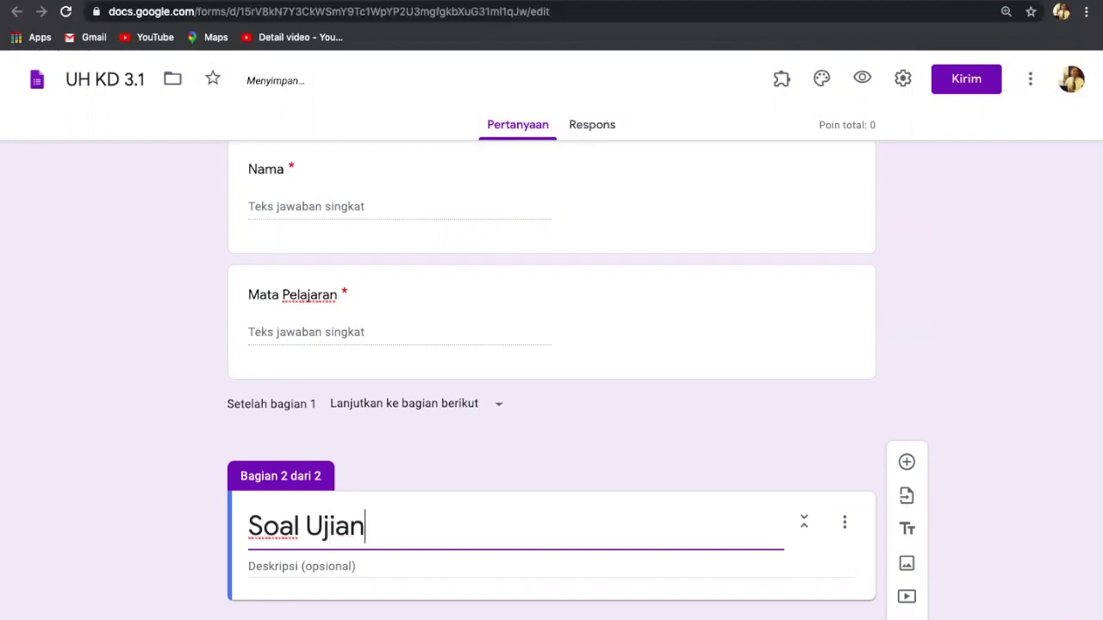
{"action": "left_click", "coordinate": [372, 573]}
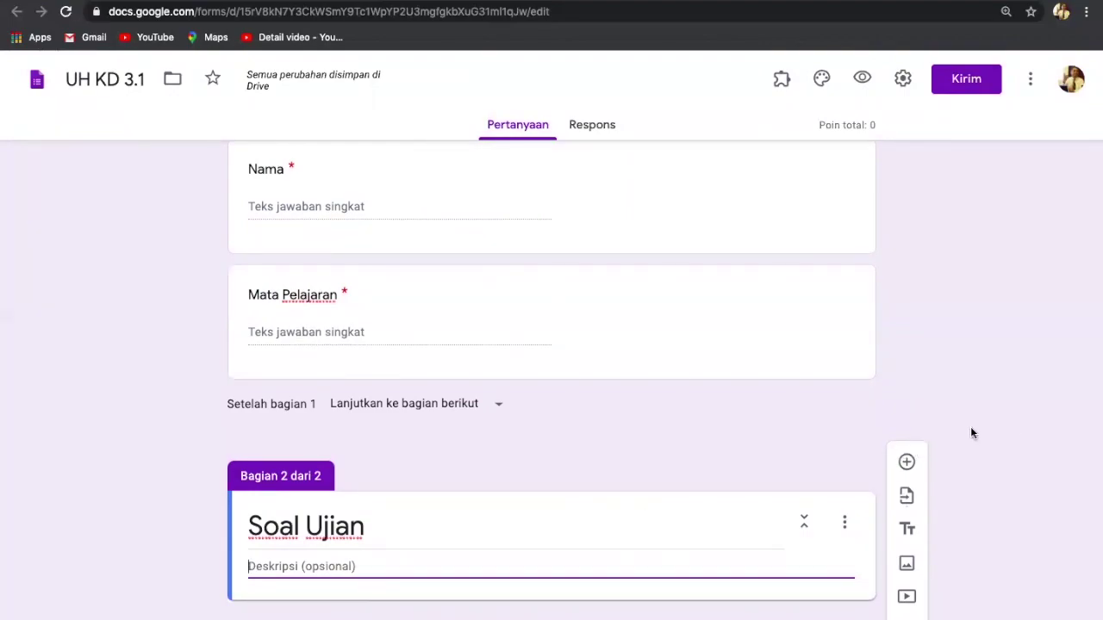
Step: Write the description 'Kerjakan soal ujian ini dengan teliti' / 'Kerjakan dengan benar' on two lines
{"action": "type", "text": "Ke"}
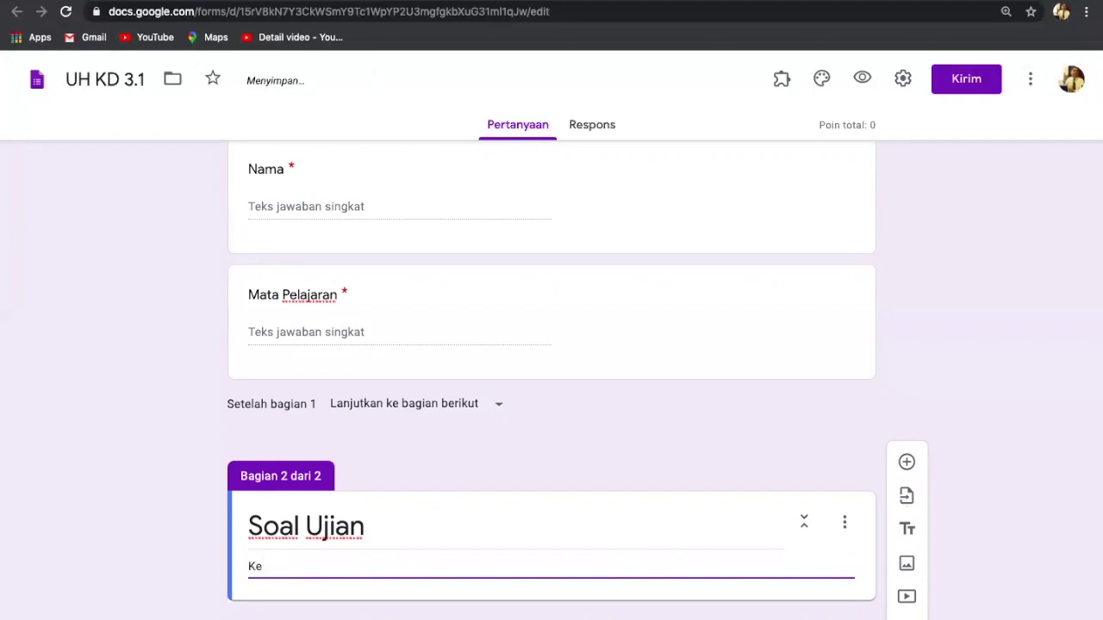
{"action": "type", "text": "rjakan soal ujian "}
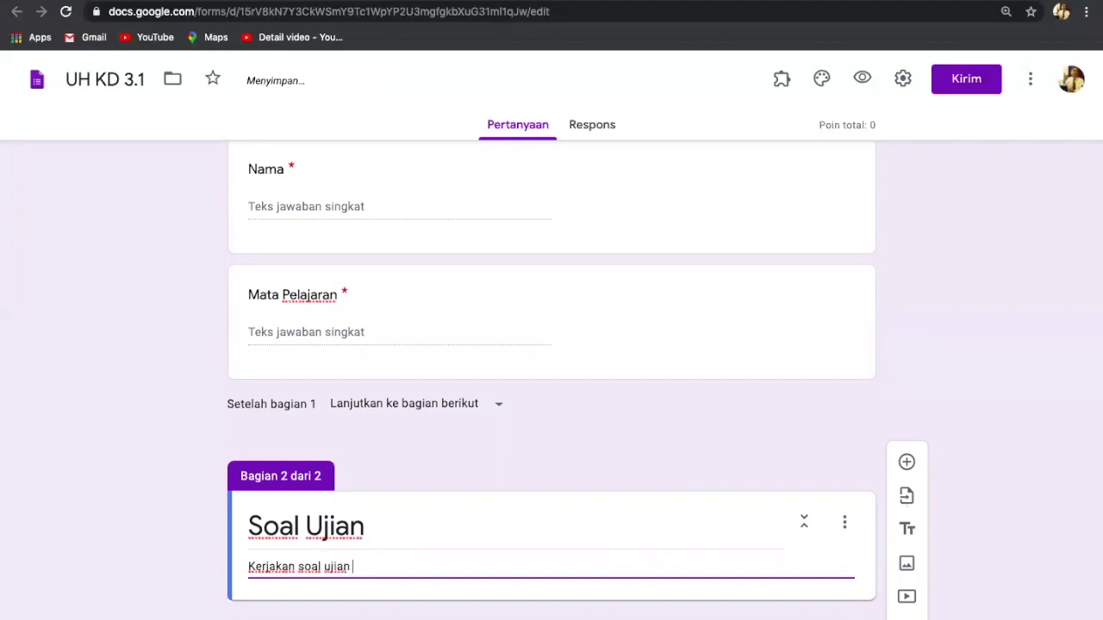
{"action": "type", "text": "ini denga"}
{"action": "key", "text": "BackSpace"}
{"action": "type", "text": "n t"}
{"action": "type", "text": "eli"}
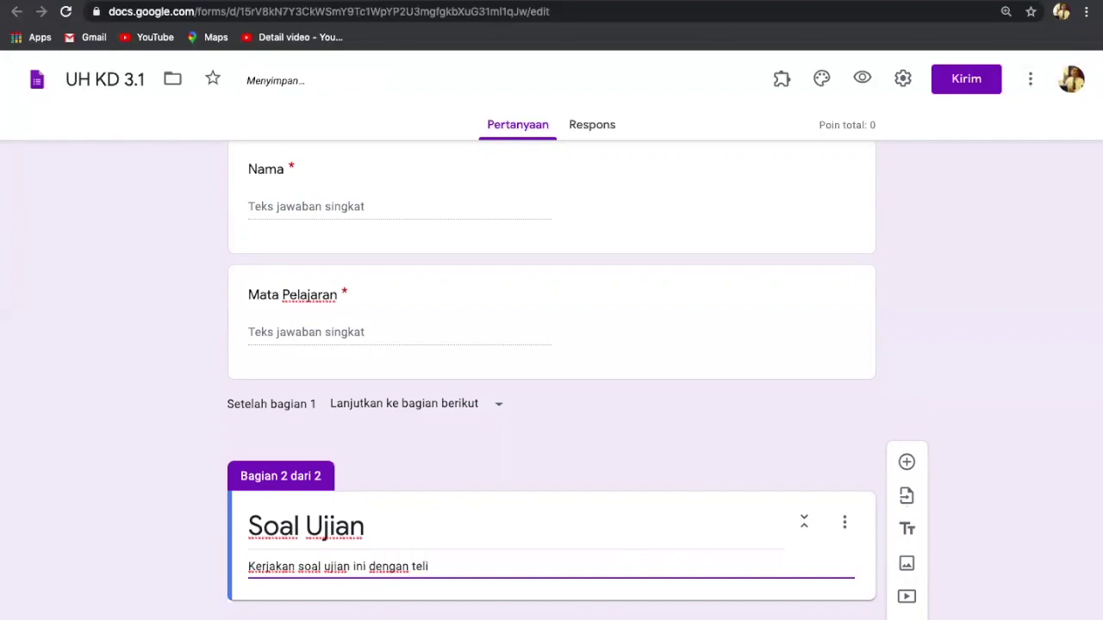
{"action": "type", "text": "ti"}
{"action": "key", "text": "Return"}
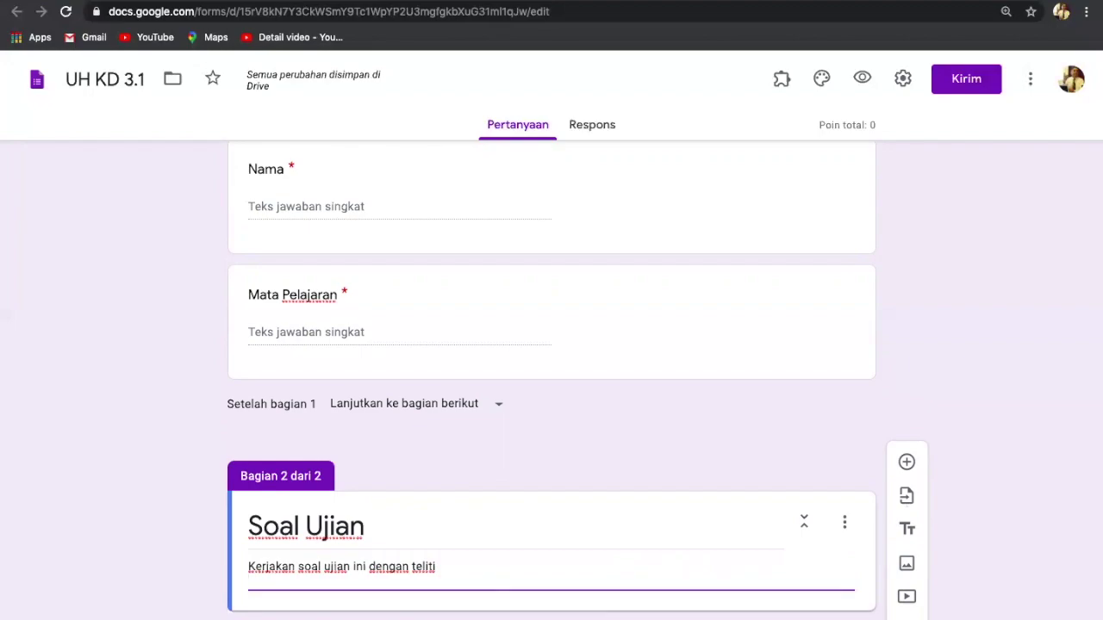
{"action": "type", "text": "Kerja"}
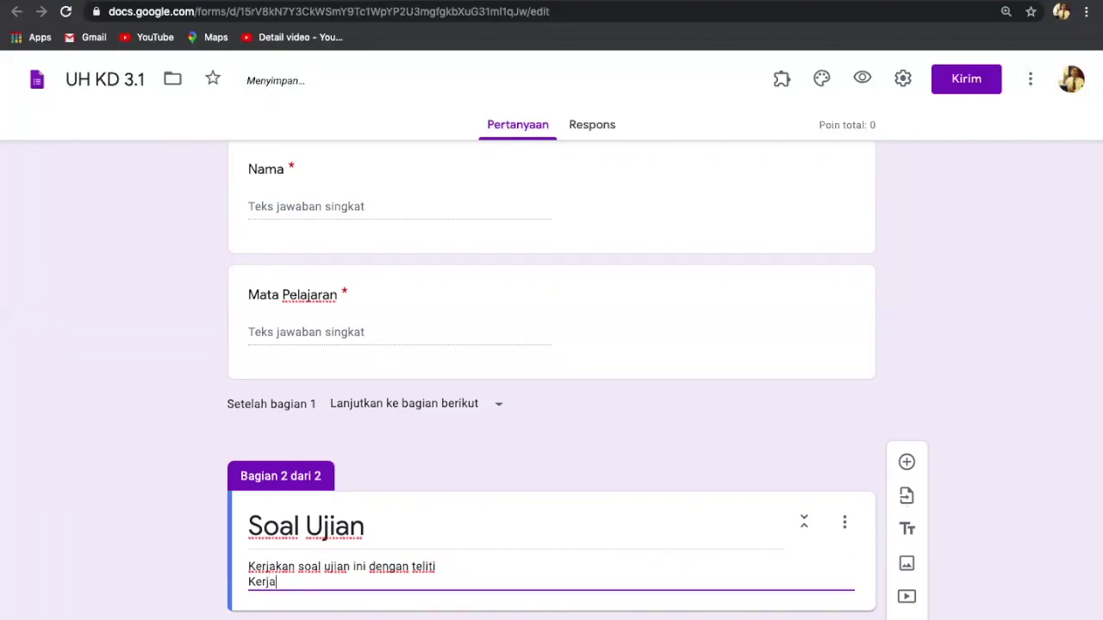
{"action": "type", "text": "kan dengan "}
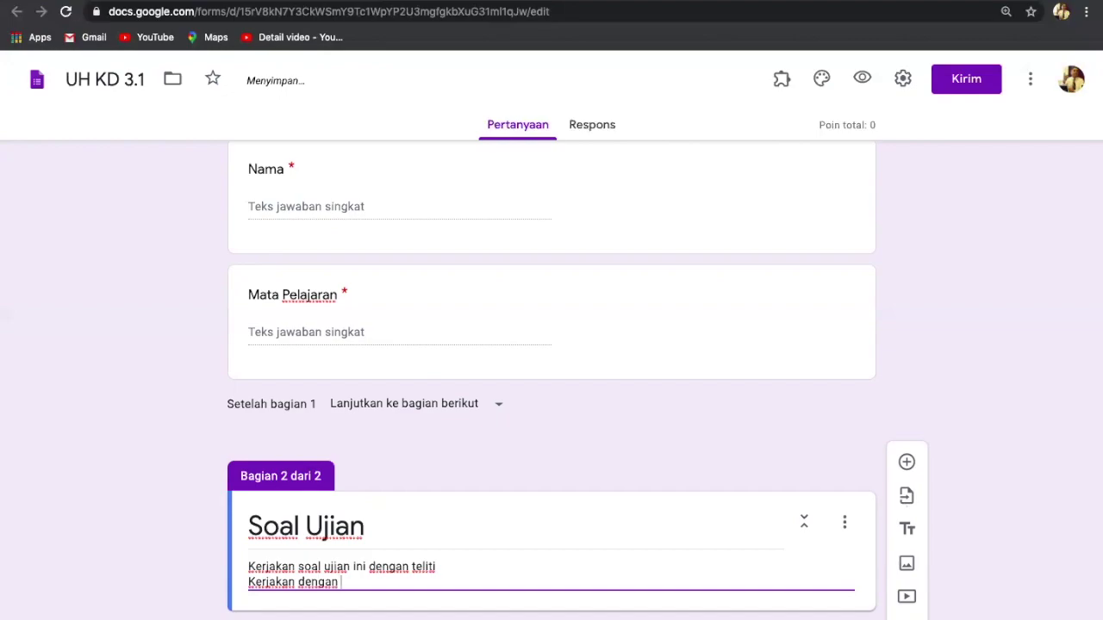
{"action": "type", "text": "benar"}
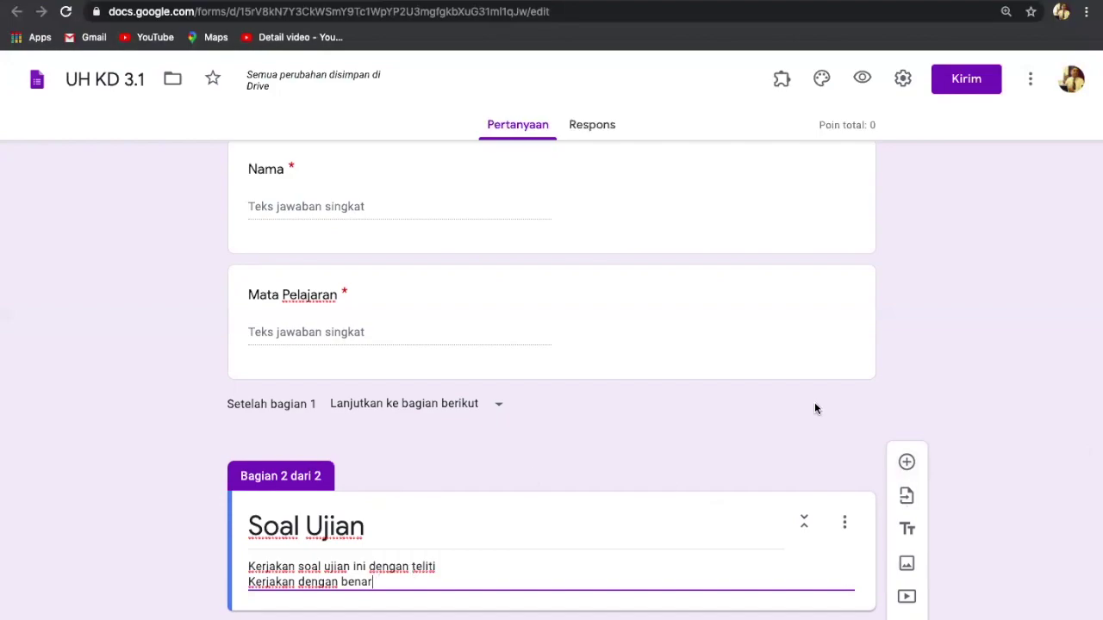
{"action": "scroll", "coordinate": [923, 421], "scroll_direction": "down", "scroll_amount": 1}
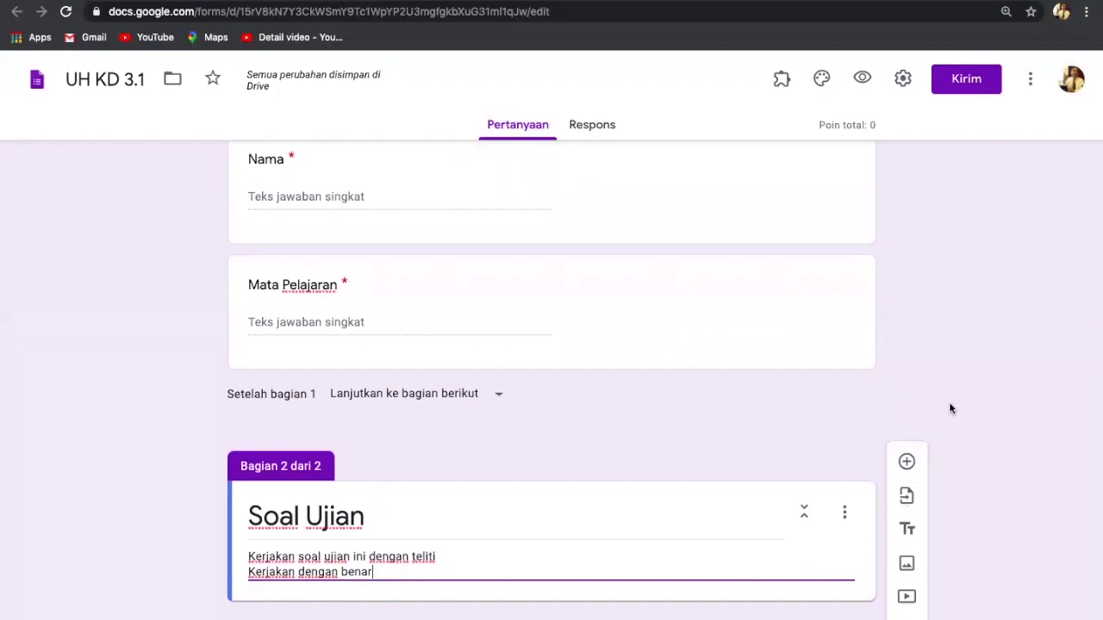
{"action": "scroll", "coordinate": [553, 523], "scroll_direction": "up", "scroll_amount": 5}
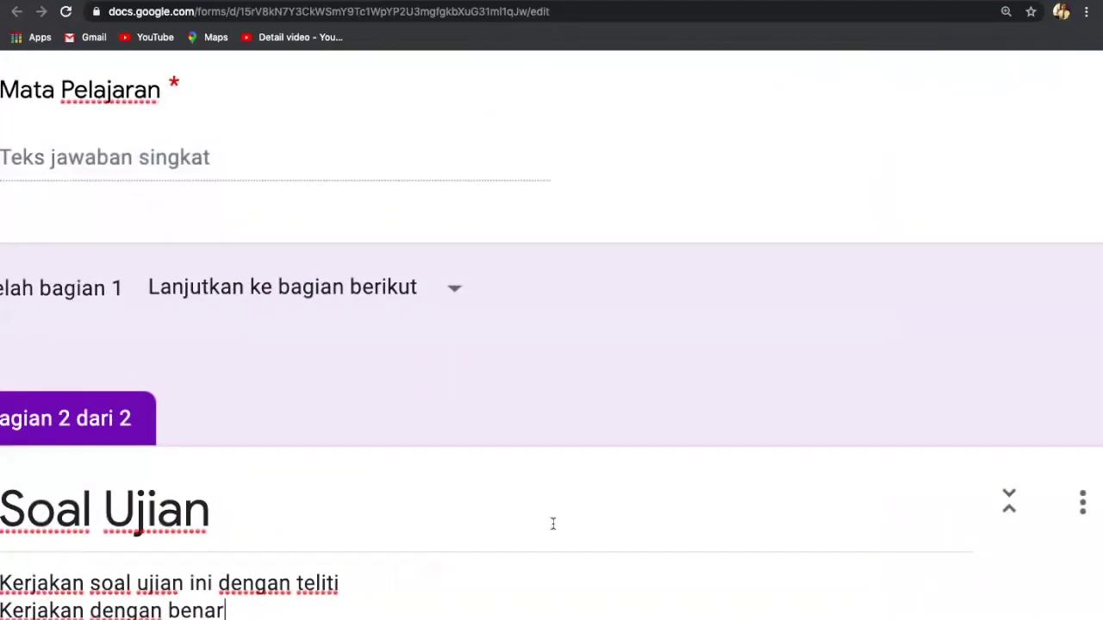
{"action": "scroll", "coordinate": [553, 524], "scroll_direction": "down", "scroll_amount": 1}
{"action": "scroll", "coordinate": [553, 523], "scroll_direction": "left", "scroll_amount": 3}
{"action": "scroll", "coordinate": [553, 524], "scroll_direction": "right", "scroll_amount": 1}
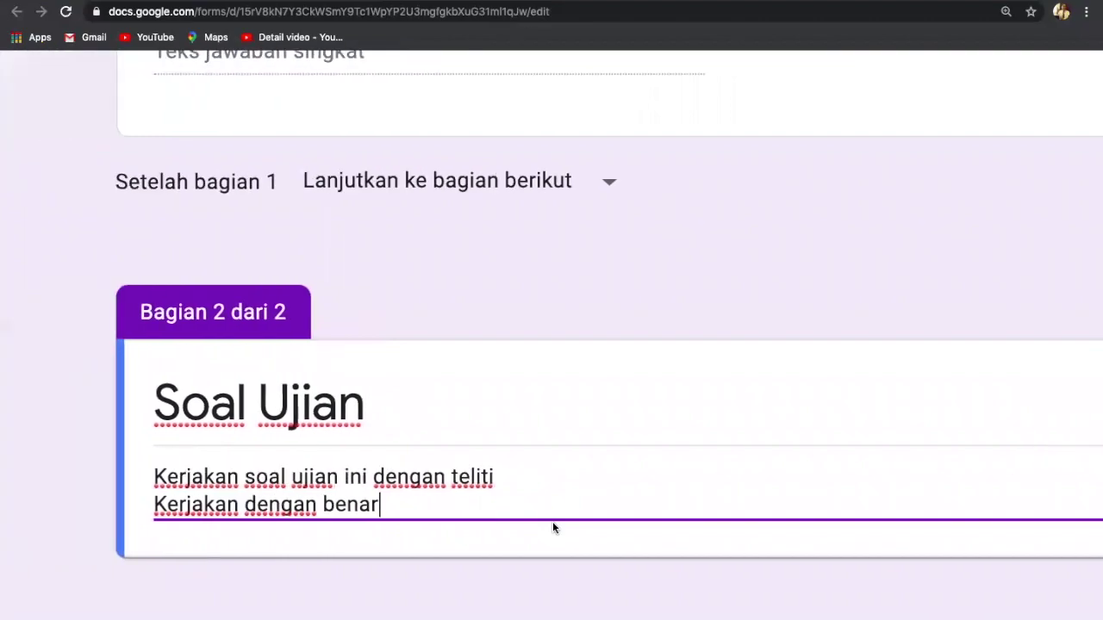
{"action": "scroll", "coordinate": [552, 523], "scroll_direction": "right", "scroll_amount": 5}
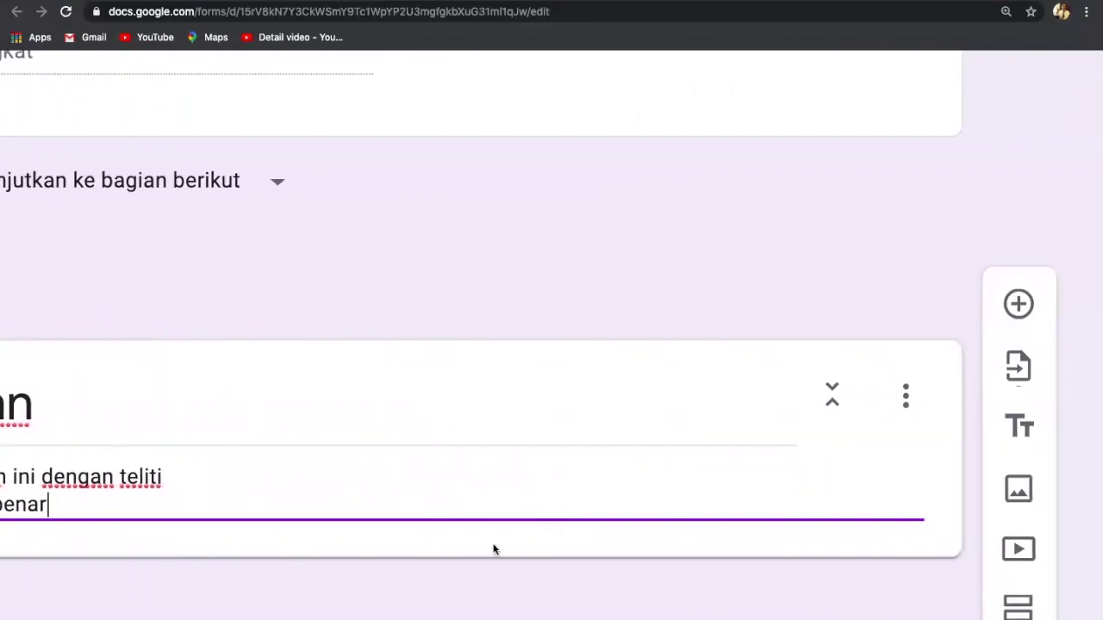
{"action": "scroll", "coordinate": [493, 549], "scroll_direction": "right", "scroll_amount": 2}
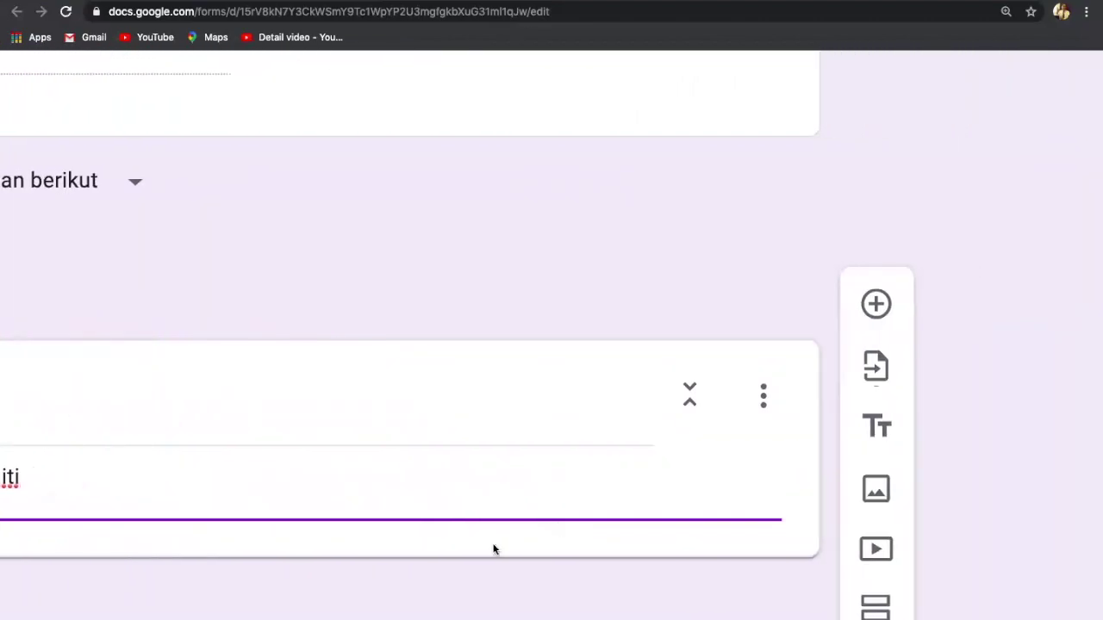
Step: Insert a blank question card below the Soal Ujian section header
{"action": "left_click", "coordinate": [875, 306]}
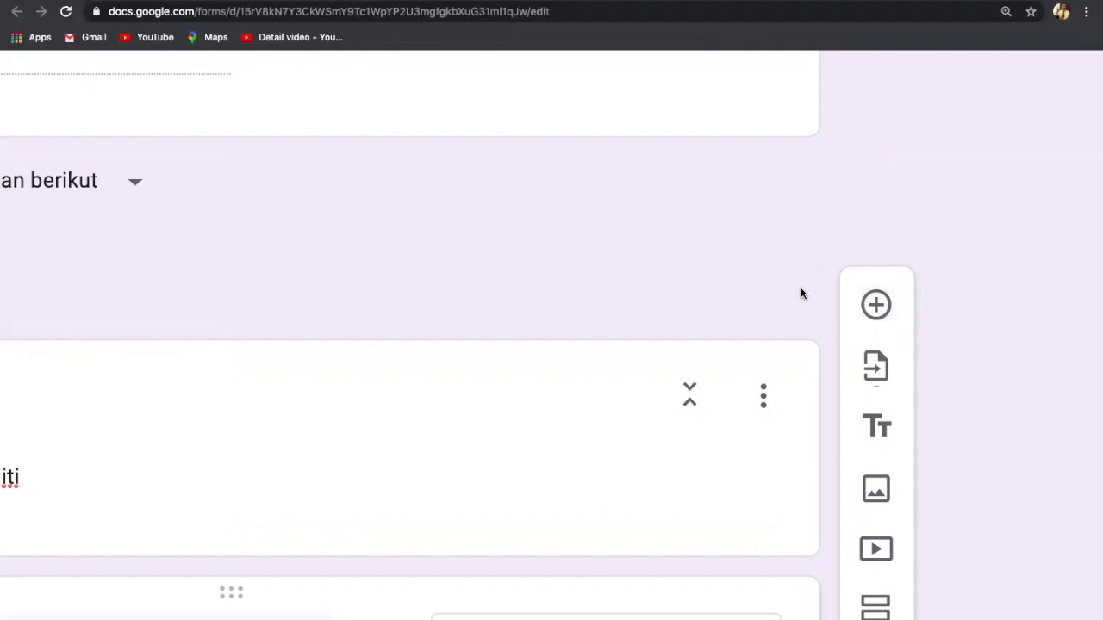
{"action": "scroll", "coordinate": [800, 298], "scroll_direction": "down", "scroll_amount": 5}
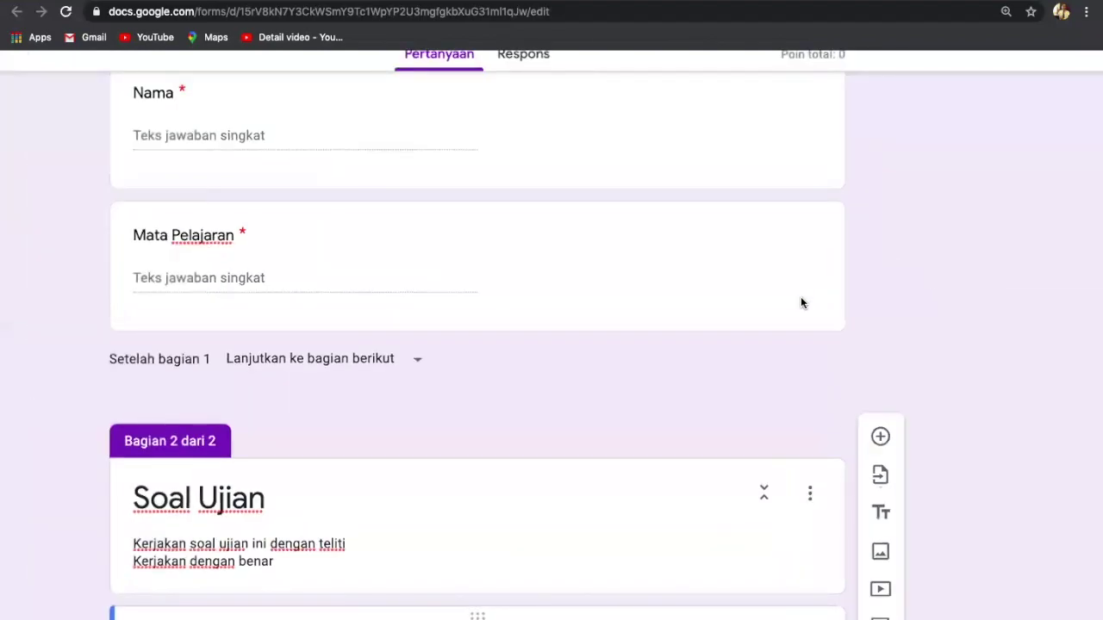
{"action": "scroll", "coordinate": [800, 298], "scroll_direction": "down", "scroll_amount": 3}
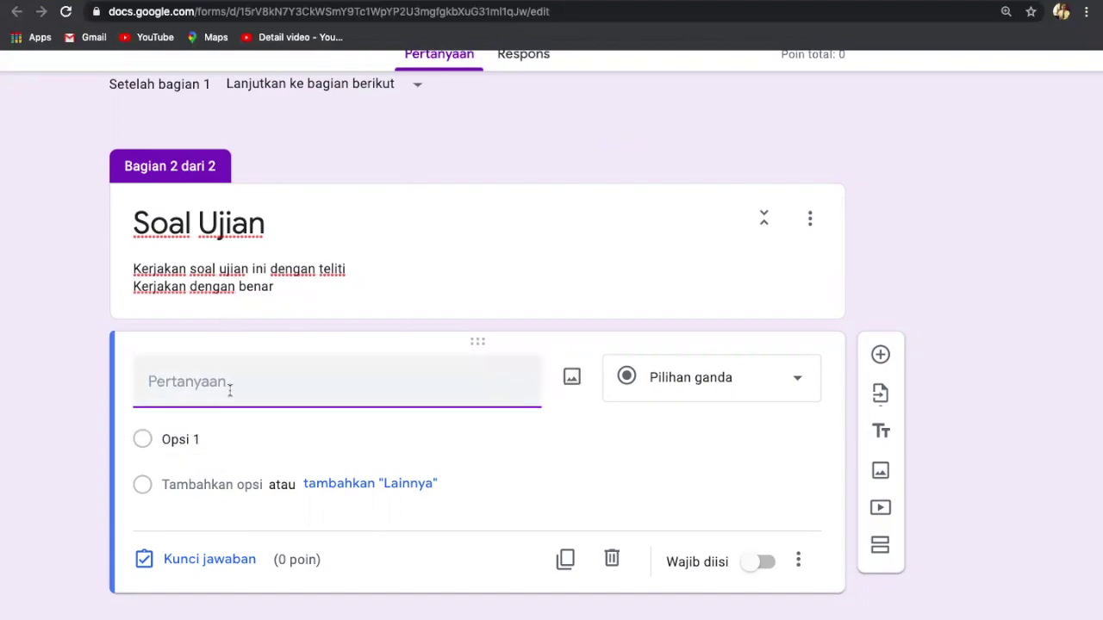
Step: Bring up a Finder window from the Dock over the form
{"action": "mouse_move", "coordinate": [608, 616]}
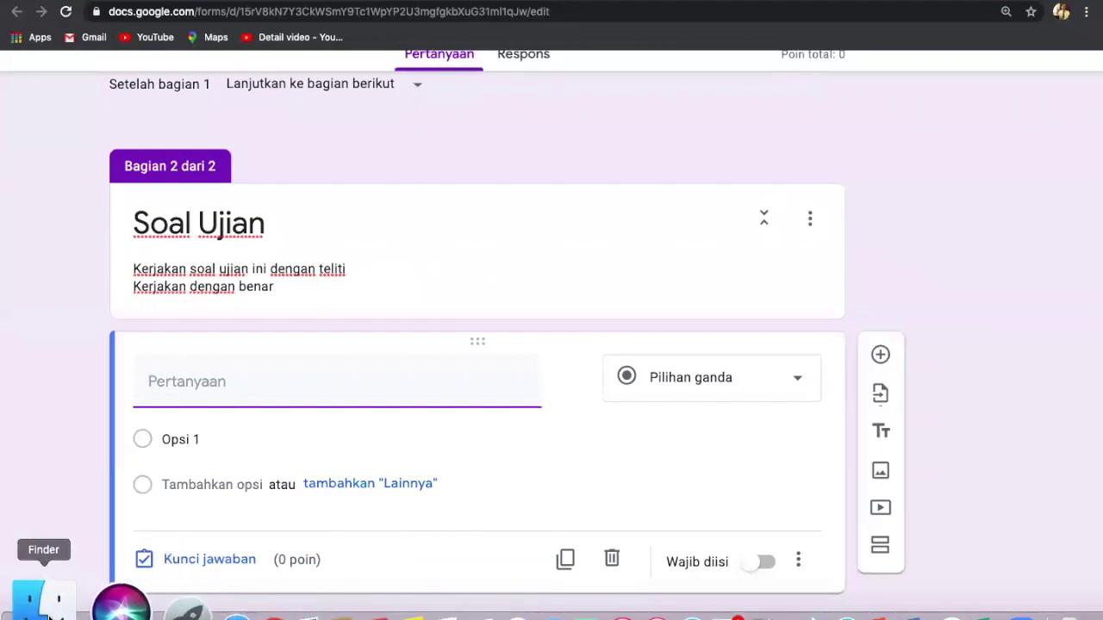
{"action": "left_click", "coordinate": [35, 601]}
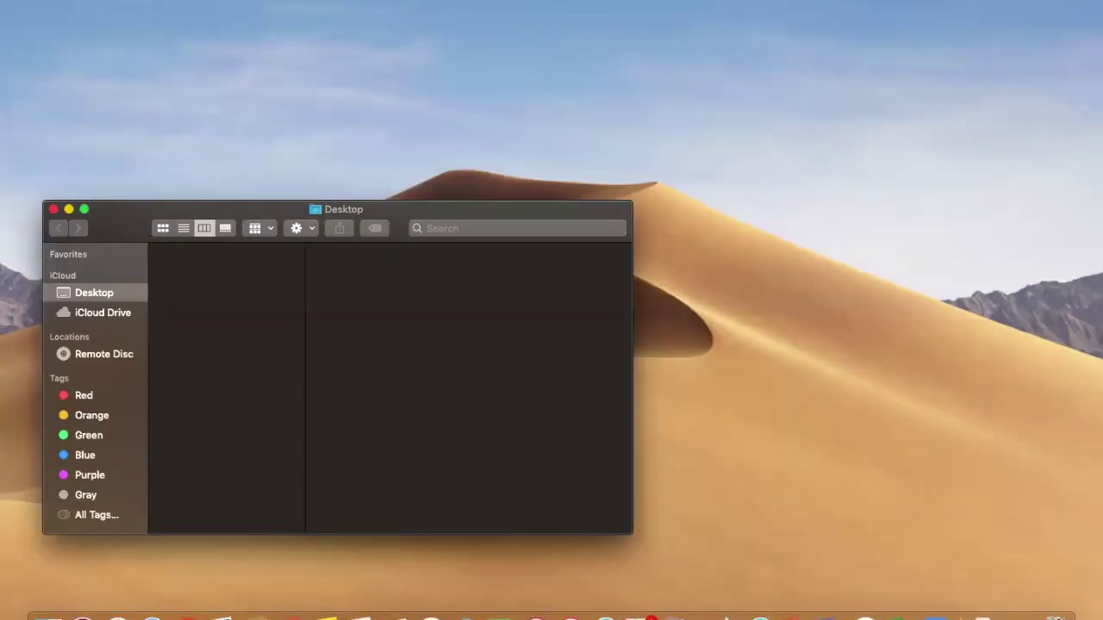
Step: Open the Word file 'Soal Essay atau Uraian KD 3' from the maximized Documents folder
{"action": "left_click", "coordinate": [197, 1]}
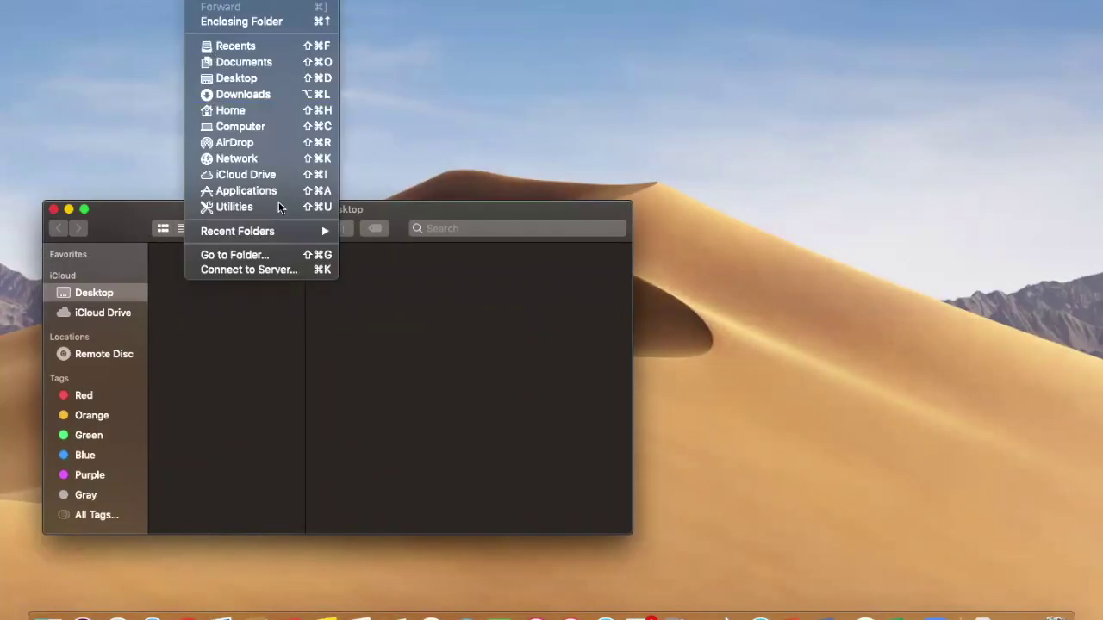
{"action": "left_click", "coordinate": [239, 63]}
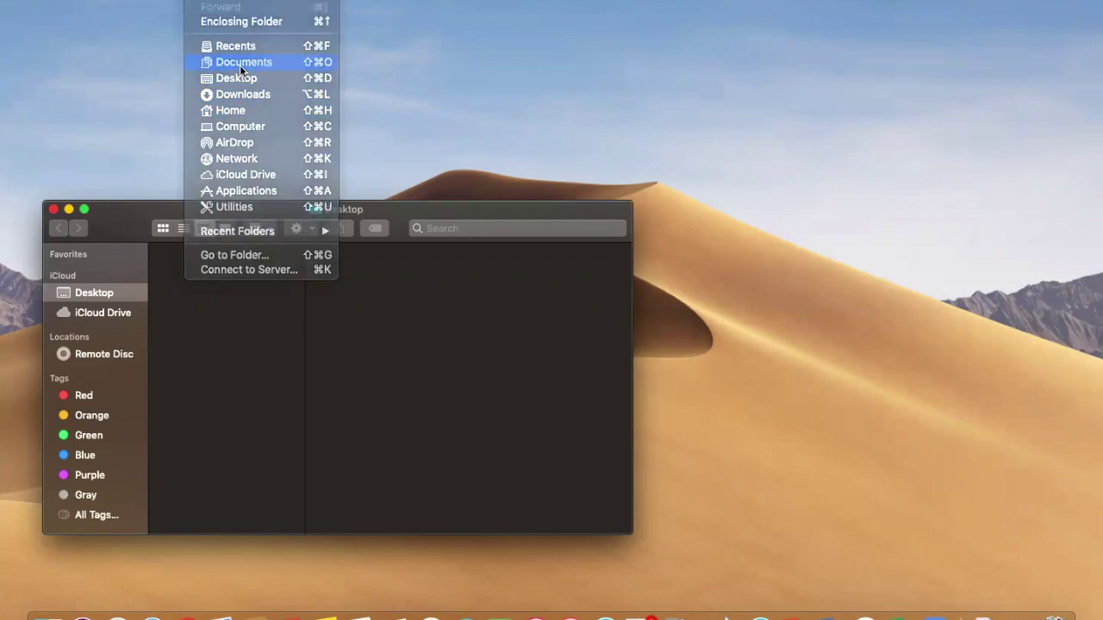
{"action": "left_click", "coordinate": [83, 209]}
{"action": "scroll", "coordinate": [147, 303], "scroll_direction": "down", "scroll_amount": 2}
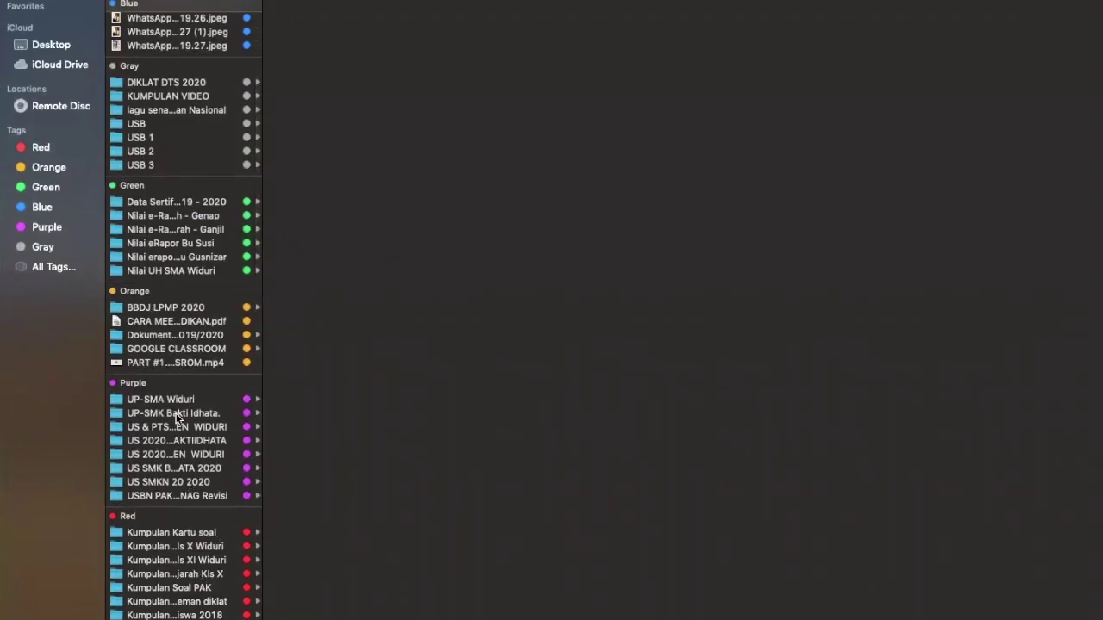
{"action": "scroll", "coordinate": [177, 418], "scroll_direction": "down", "scroll_amount": 3}
{"action": "scroll", "coordinate": [177, 418], "scroll_direction": "down", "scroll_amount": 8}
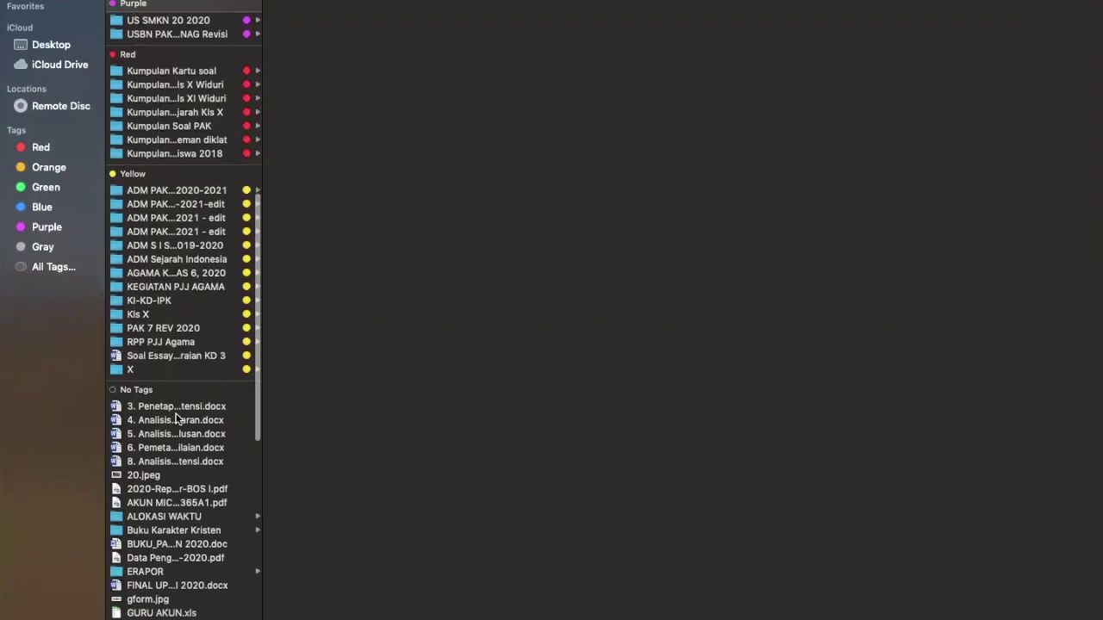
{"action": "left_click", "coordinate": [157, 359]}
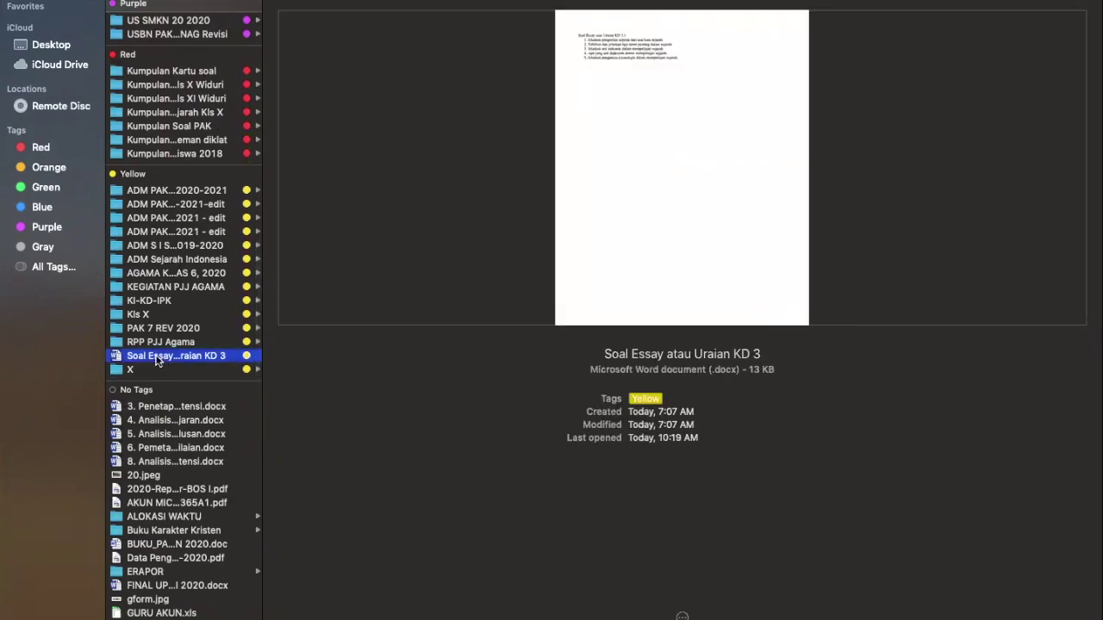
{"action": "double_click", "coordinate": [224, 356]}
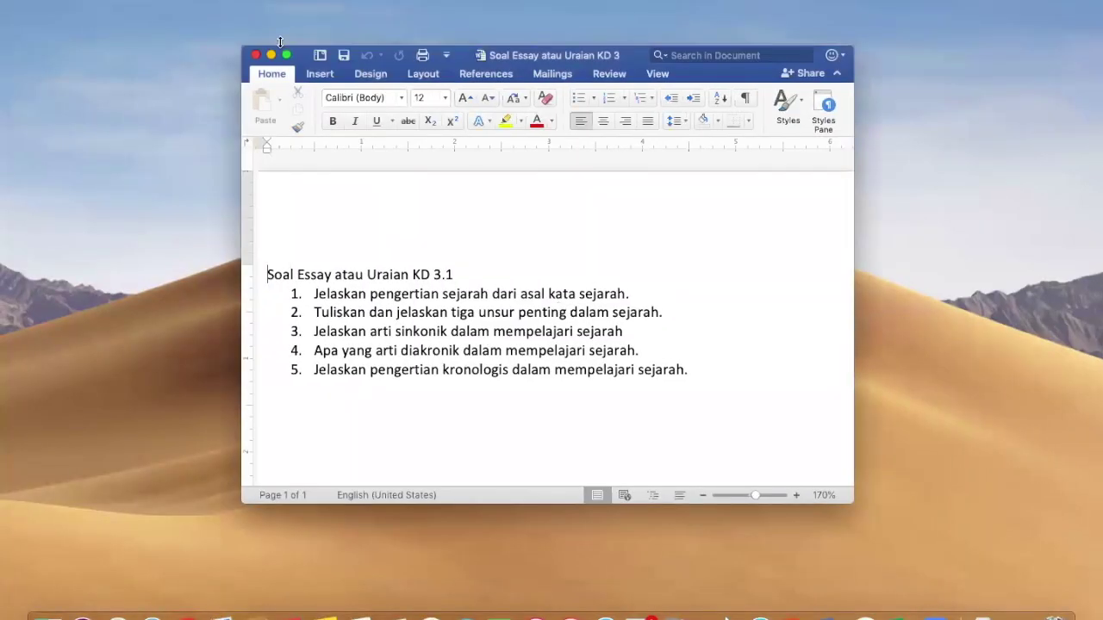
Step: Copy essay questions 1–5 from the maximized Word document and return to the UH KD 3.1 form
{"action": "left_click", "coordinate": [287, 56]}
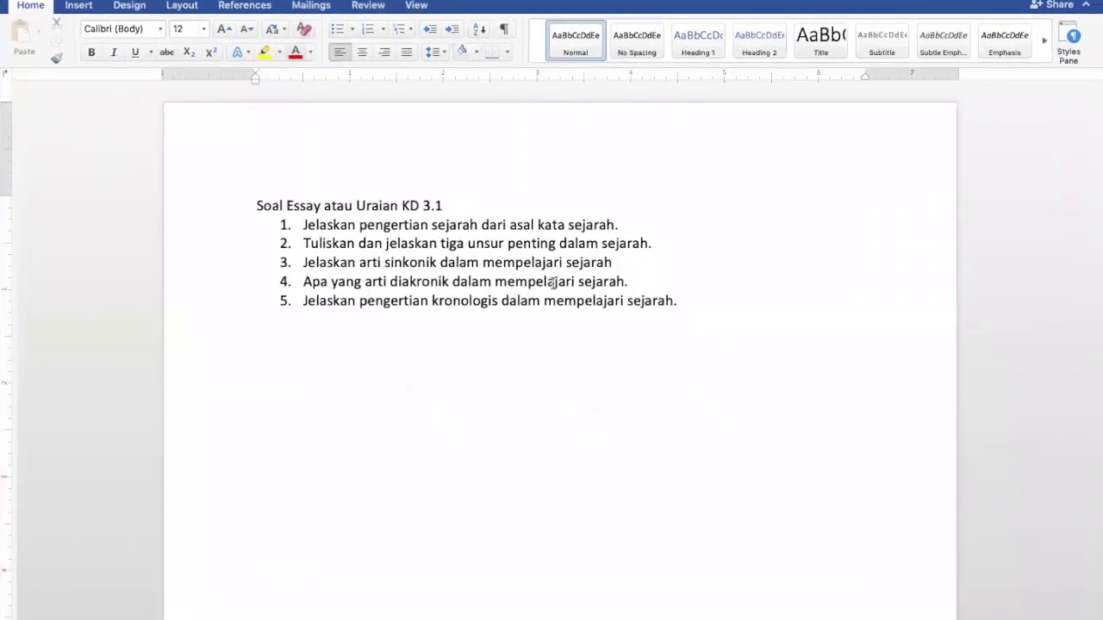
{"action": "left_click_drag", "start_coordinate": [675, 301], "coordinate": [284, 230]}
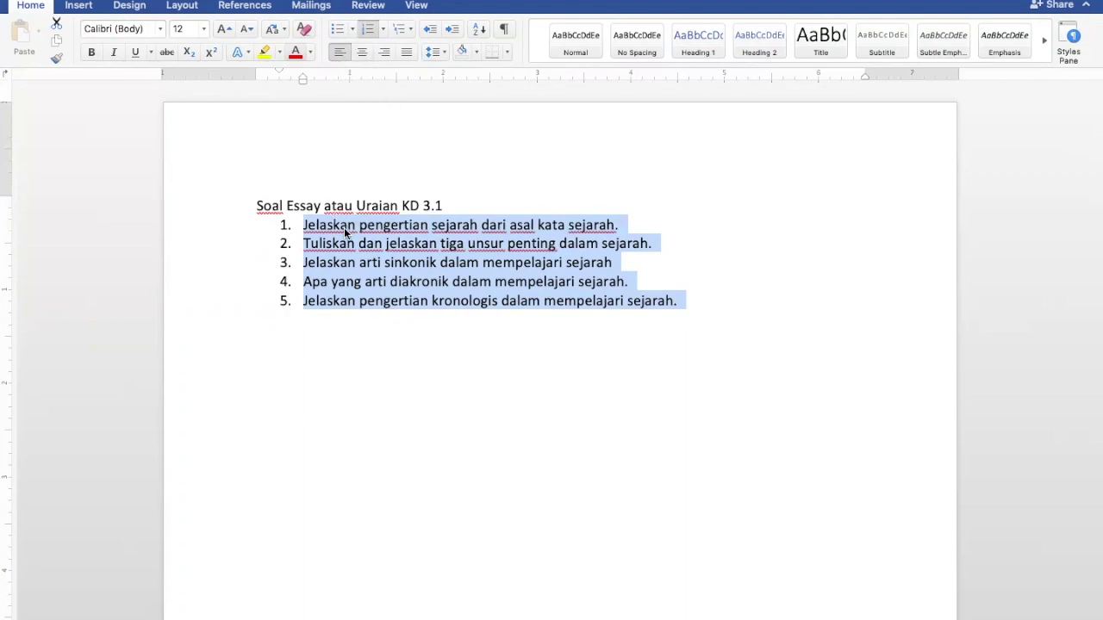
{"action": "key", "text": "super+c"}
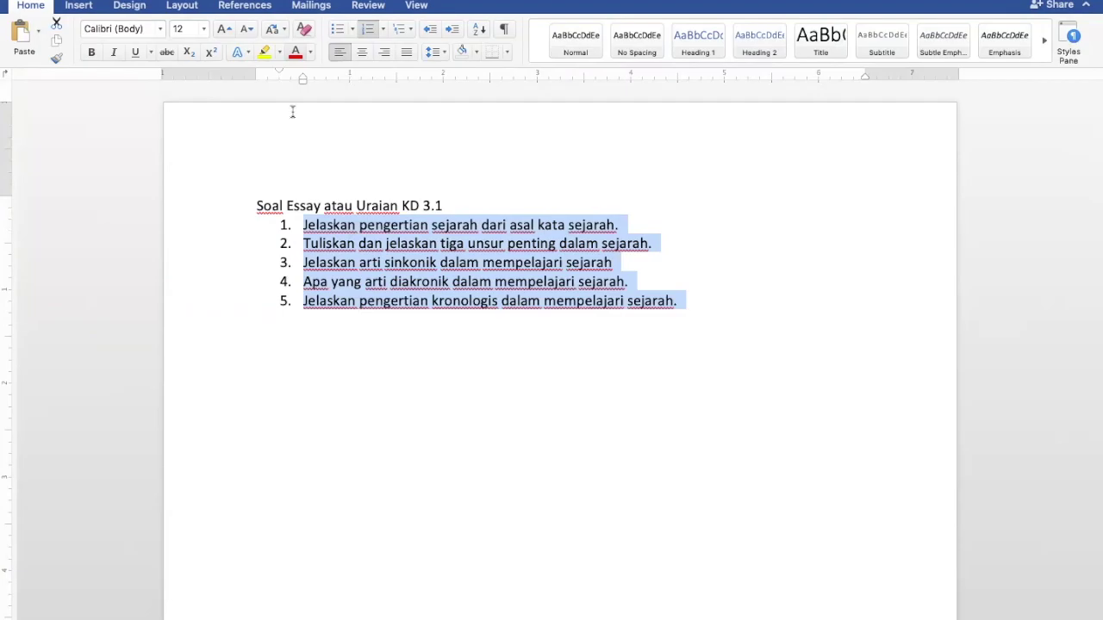
{"action": "mouse_move", "coordinate": [30, 10]}
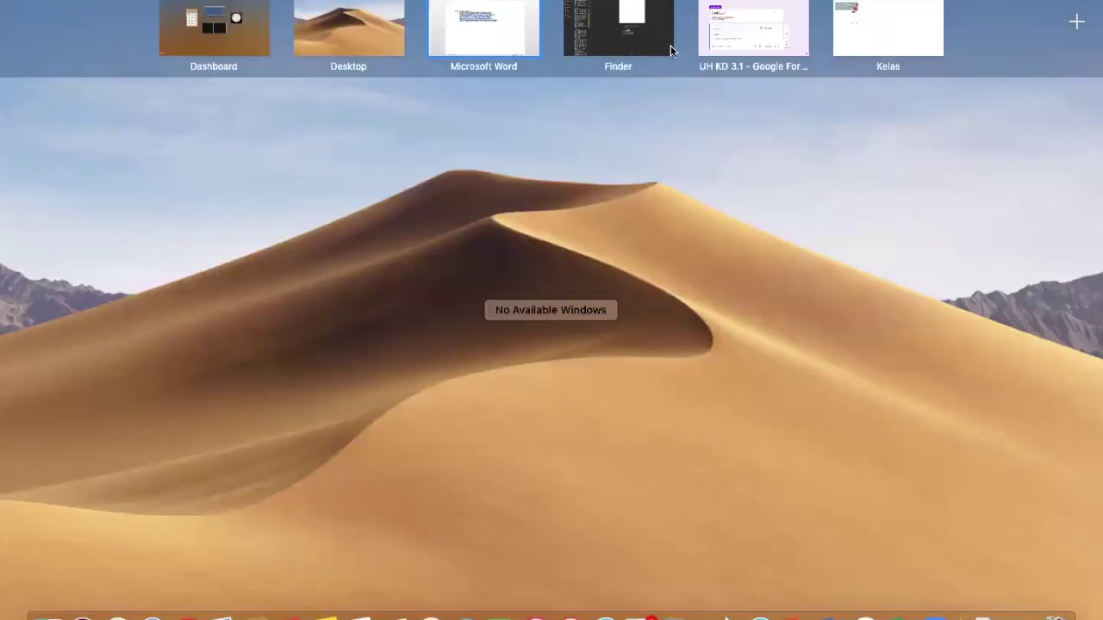
{"action": "left_click", "coordinate": [741, 36]}
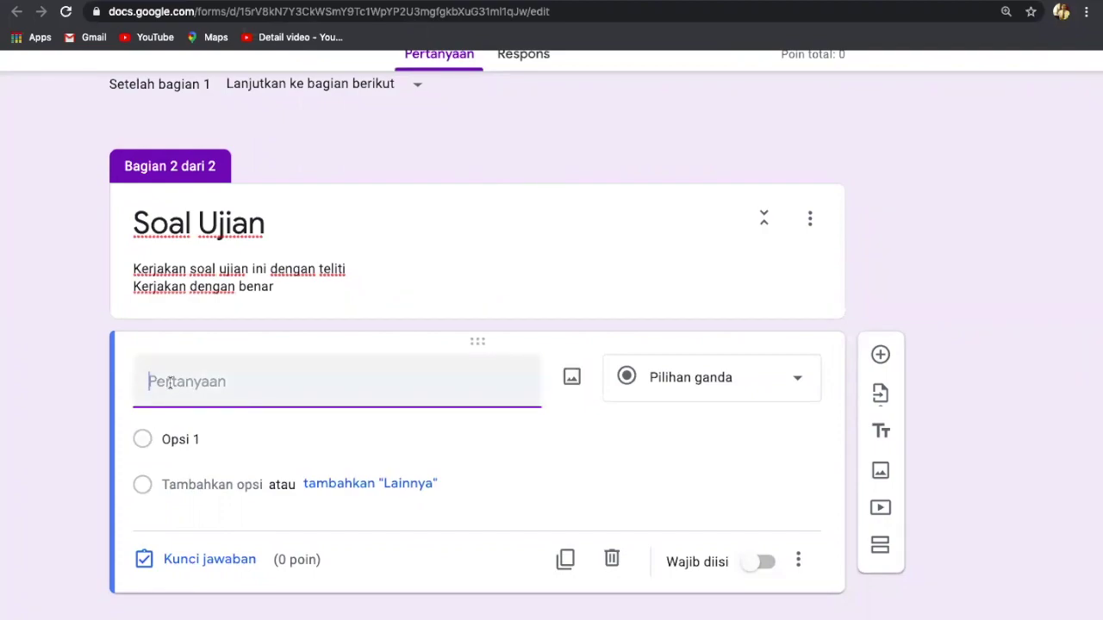
Step: Paste the questions and trim the title to 'Jelaskan pengertian sejarah dari asal kata sejarah.'
{"action": "key", "text": "super+v"}
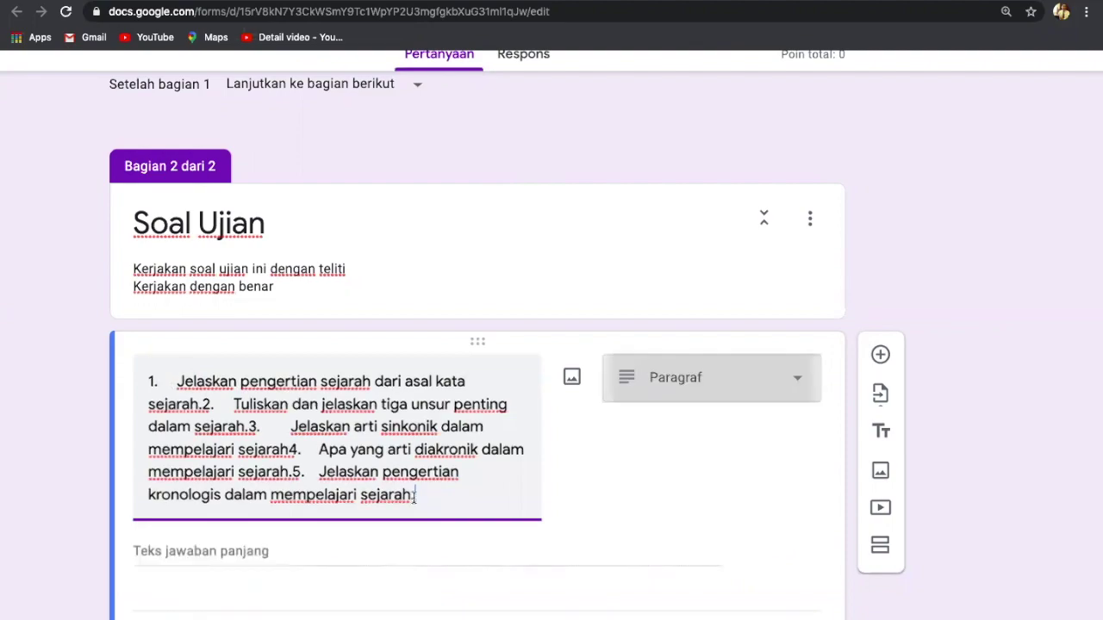
{"action": "left_click_drag", "start_coordinate": [412, 494], "coordinate": [200, 403]}
{"action": "key", "text": "ctrl+c"}
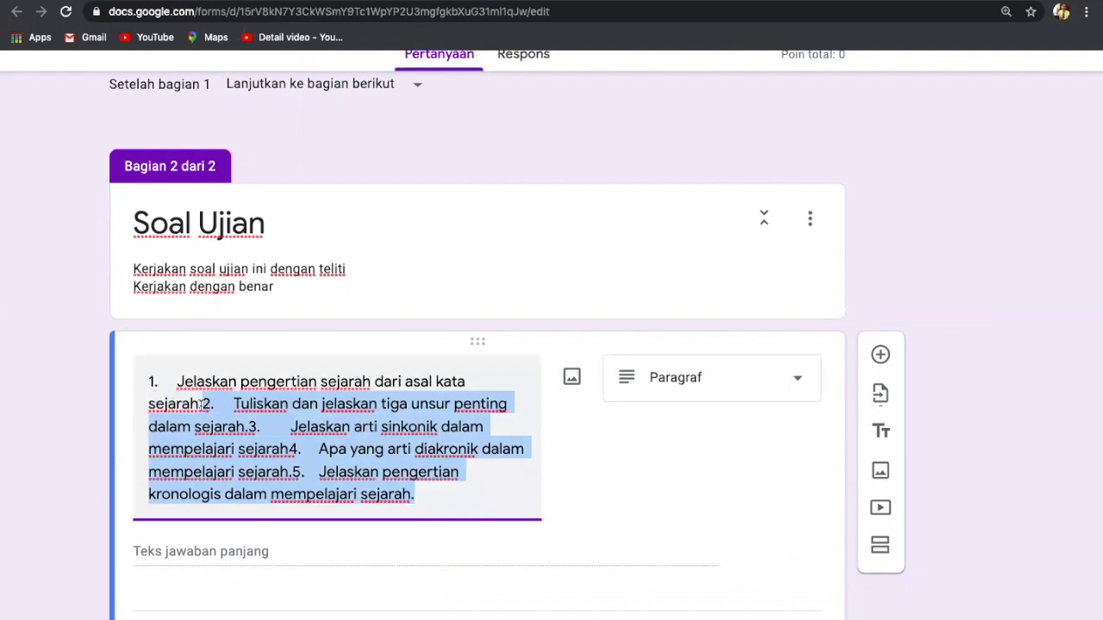
{"action": "key", "text": "BackSpace"}
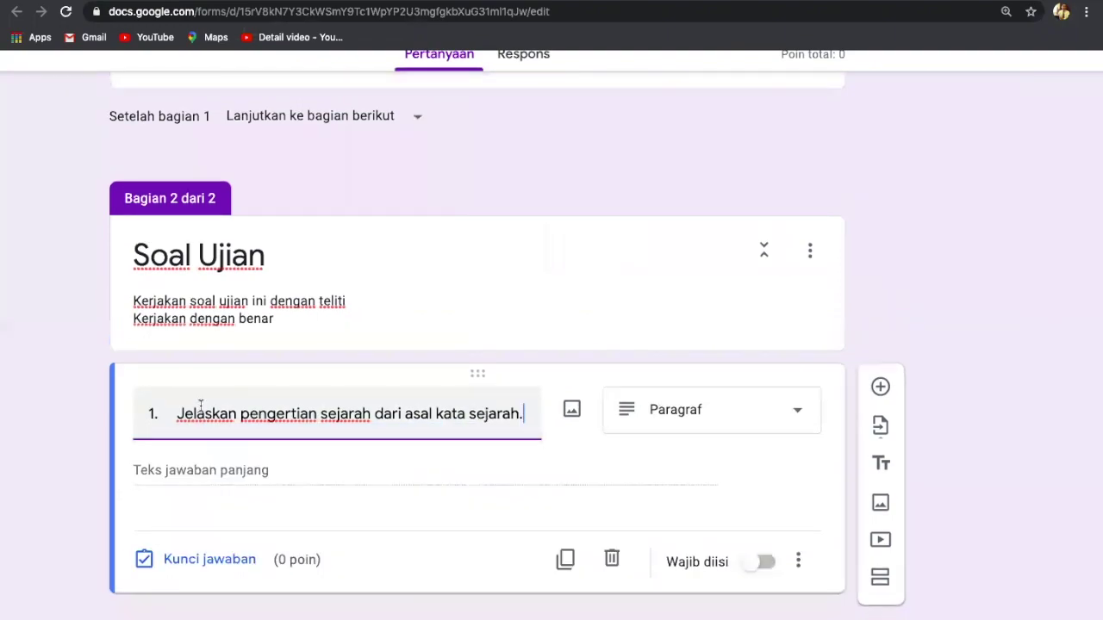
{"action": "key", "text": "BackSpace"}
{"action": "key", "text": "BackSpace"}
{"action": "key", "text": "BackSpace"}
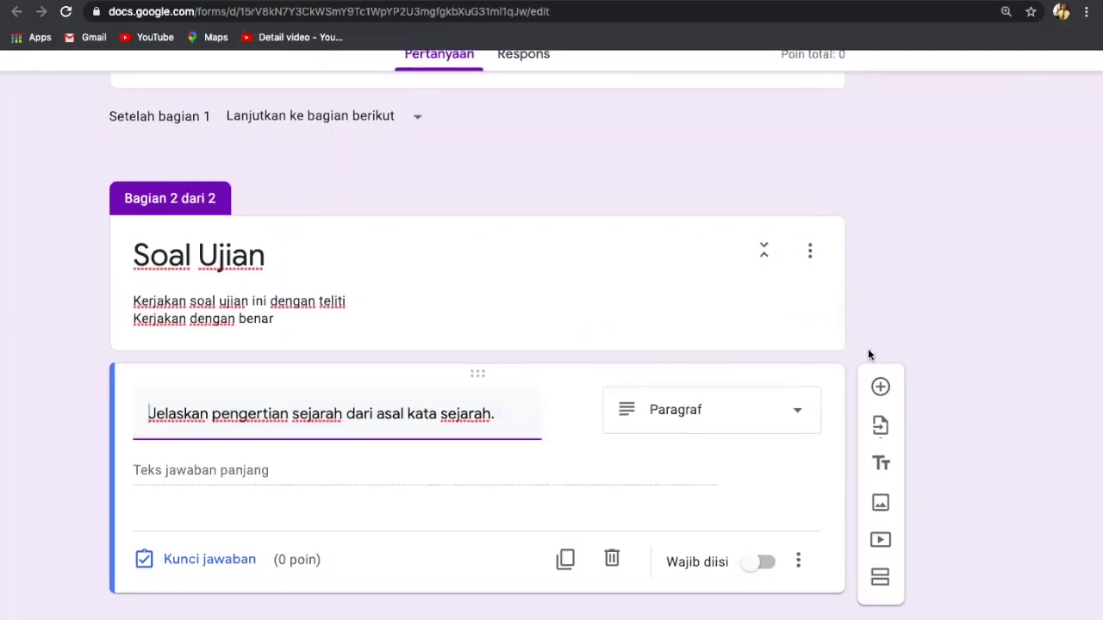
{"action": "scroll", "coordinate": [867, 354], "scroll_direction": "up", "scroll_amount": 5}
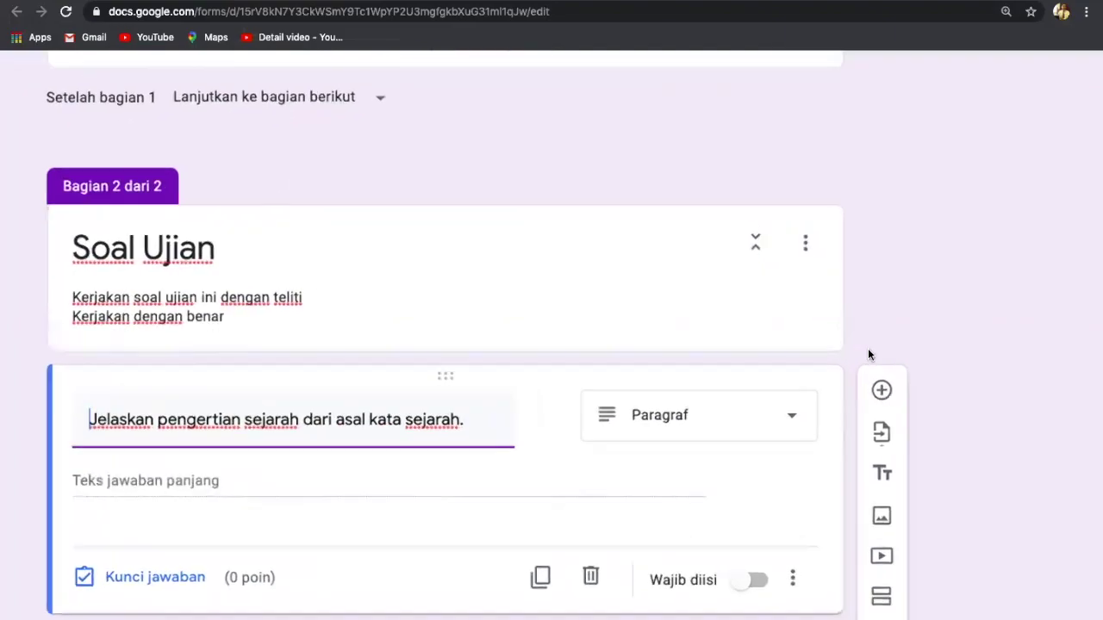
{"action": "scroll", "coordinate": [867, 355], "scroll_direction": "down", "scroll_amount": 1}
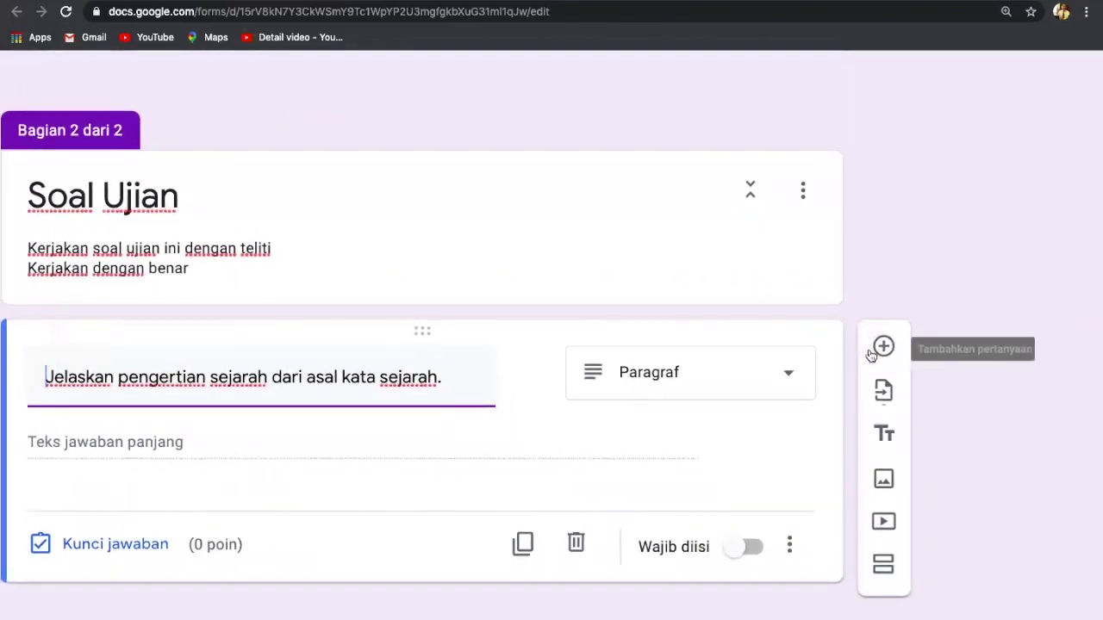
Step: Set the question type to Paragraf
{"action": "left_click", "coordinate": [792, 380]}
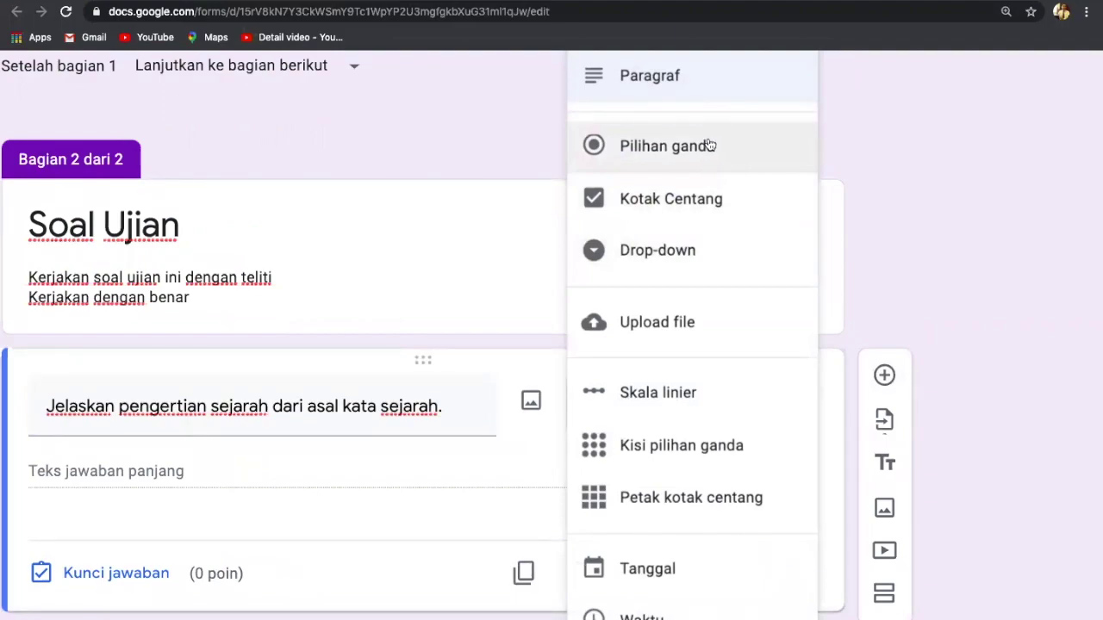
{"action": "scroll", "coordinate": [707, 145], "scroll_direction": "up", "scroll_amount": 3}
{"action": "scroll", "coordinate": [706, 145], "scroll_direction": "down", "scroll_amount": 2}
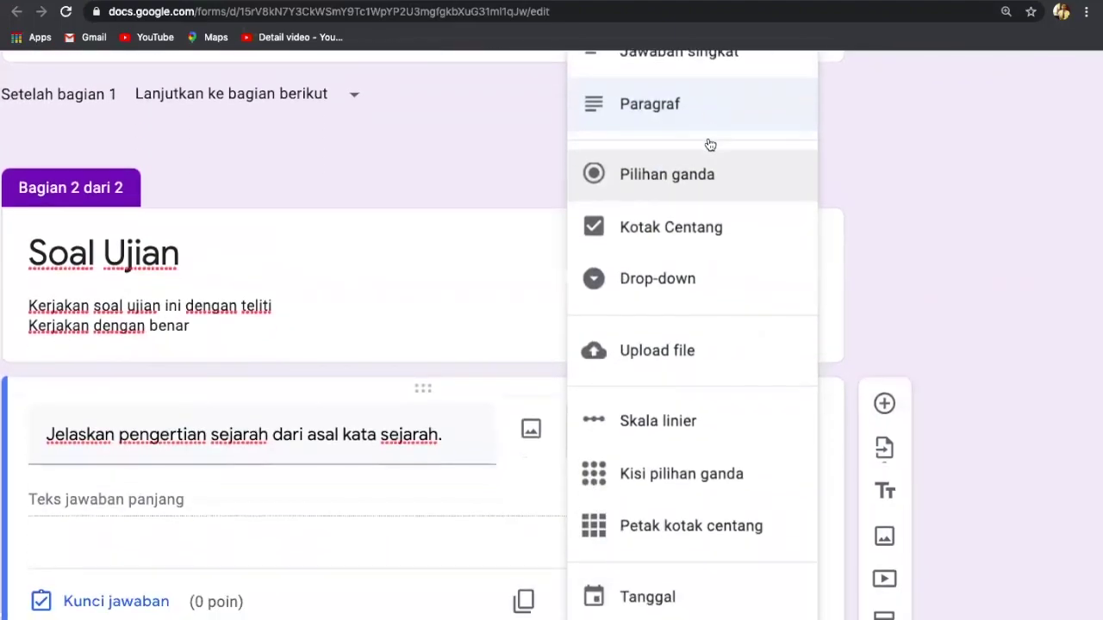
{"action": "left_click", "coordinate": [632, 114]}
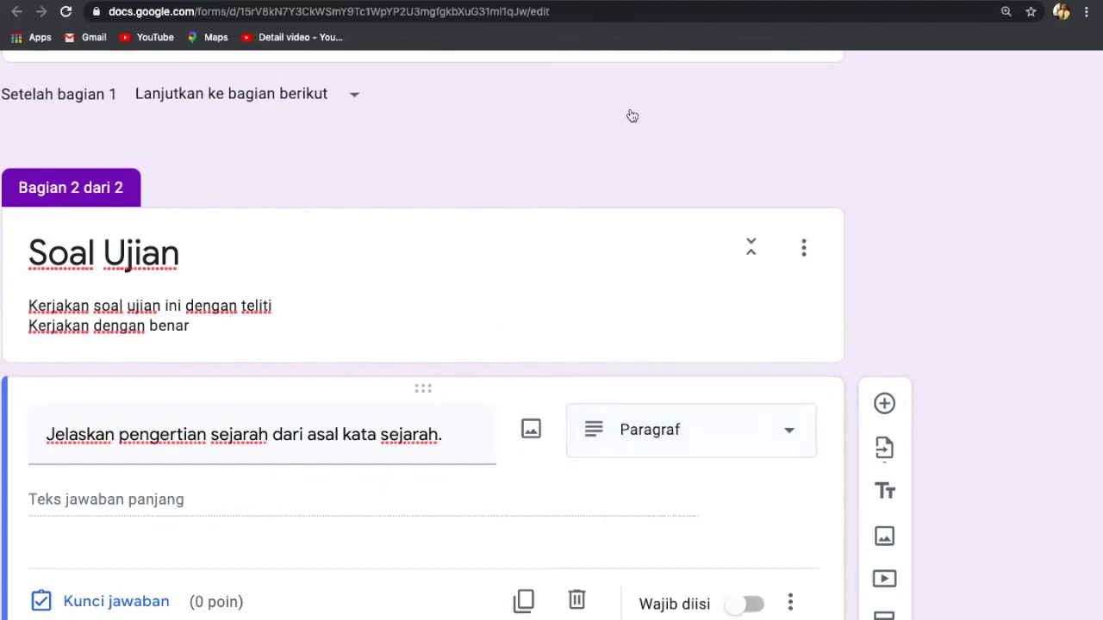
{"action": "scroll", "coordinate": [927, 182], "scroll_direction": "left", "scroll_amount": 3}
{"action": "scroll", "coordinate": [925, 178], "scroll_direction": "left", "scroll_amount": 2}
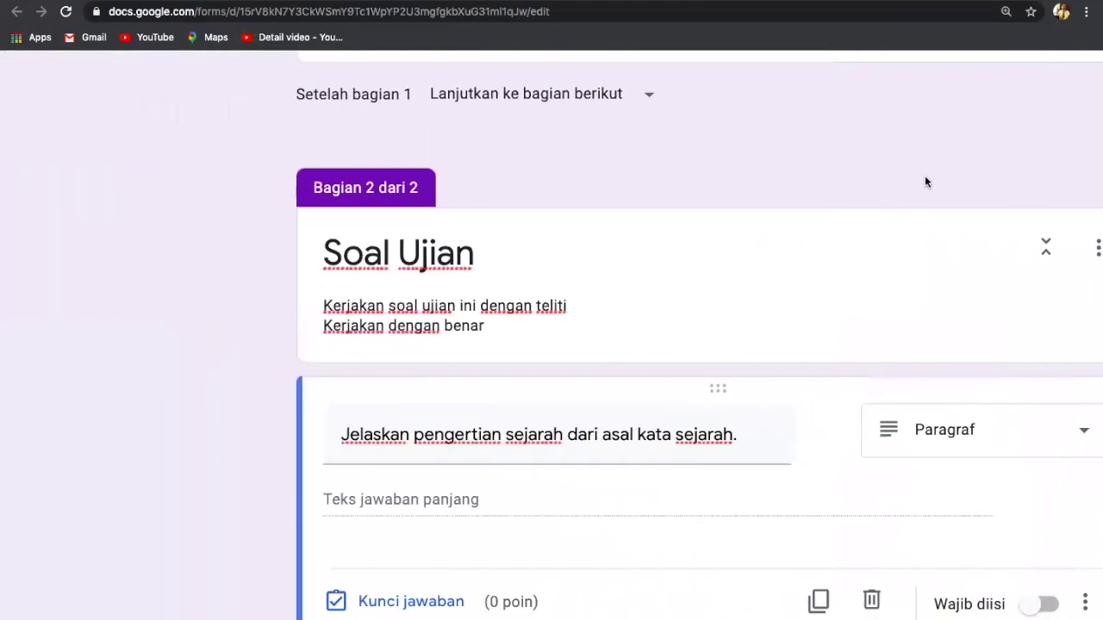
{"action": "scroll", "coordinate": [925, 179], "scroll_direction": "right", "scroll_amount": 4}
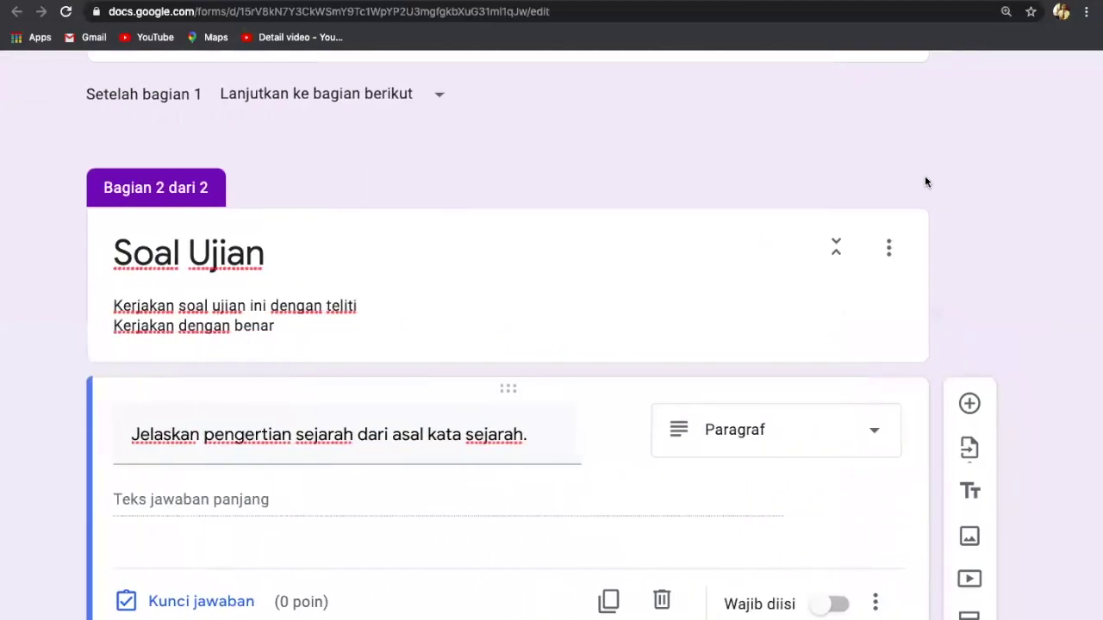
{"action": "scroll", "coordinate": [926, 182], "scroll_direction": "down", "scroll_amount": 1}
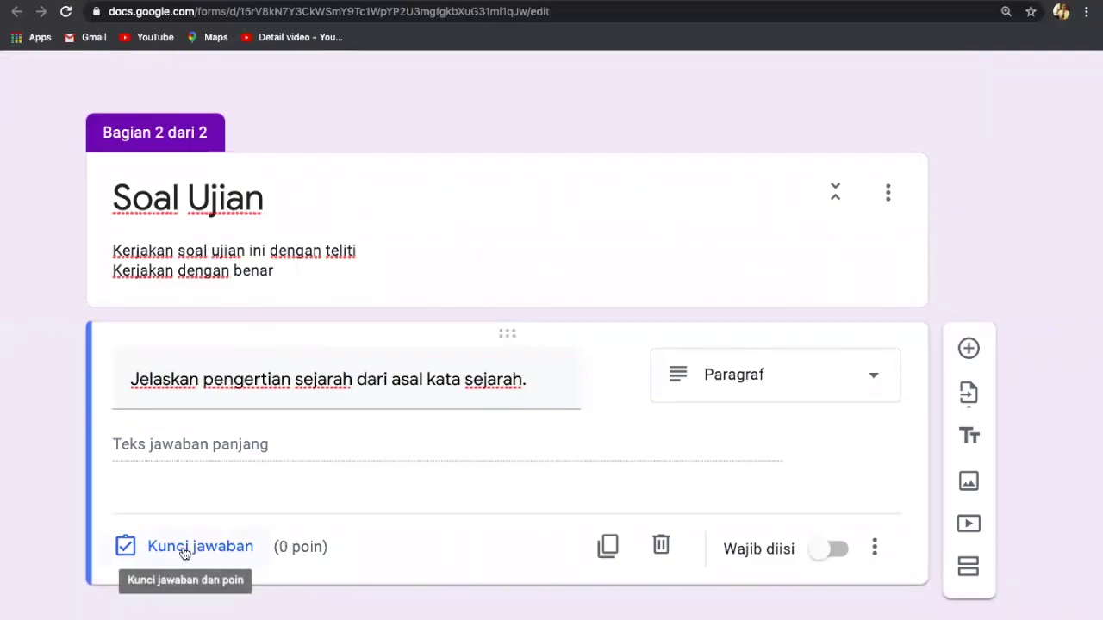
Step: In Kunci jawaban, change the first essay's score from 0 to 20 points
{"action": "scroll", "coordinate": [185, 553], "scroll_direction": "up", "scroll_amount": 5}
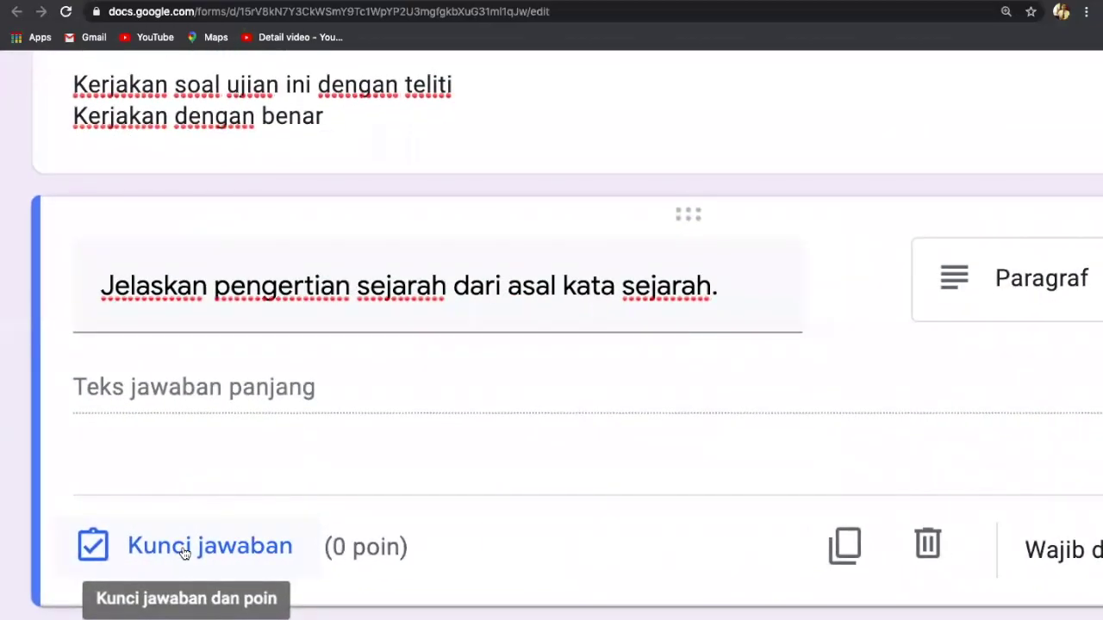
{"action": "left_click", "coordinate": [183, 550]}
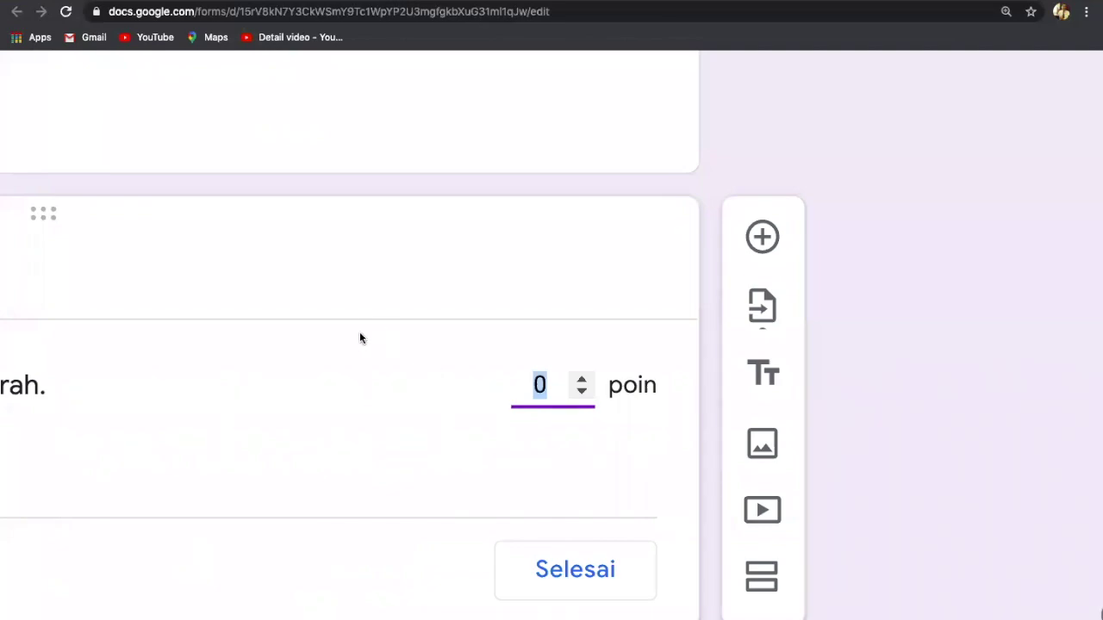
{"action": "scroll", "coordinate": [360, 336], "scroll_direction": "down", "scroll_amount": 5}
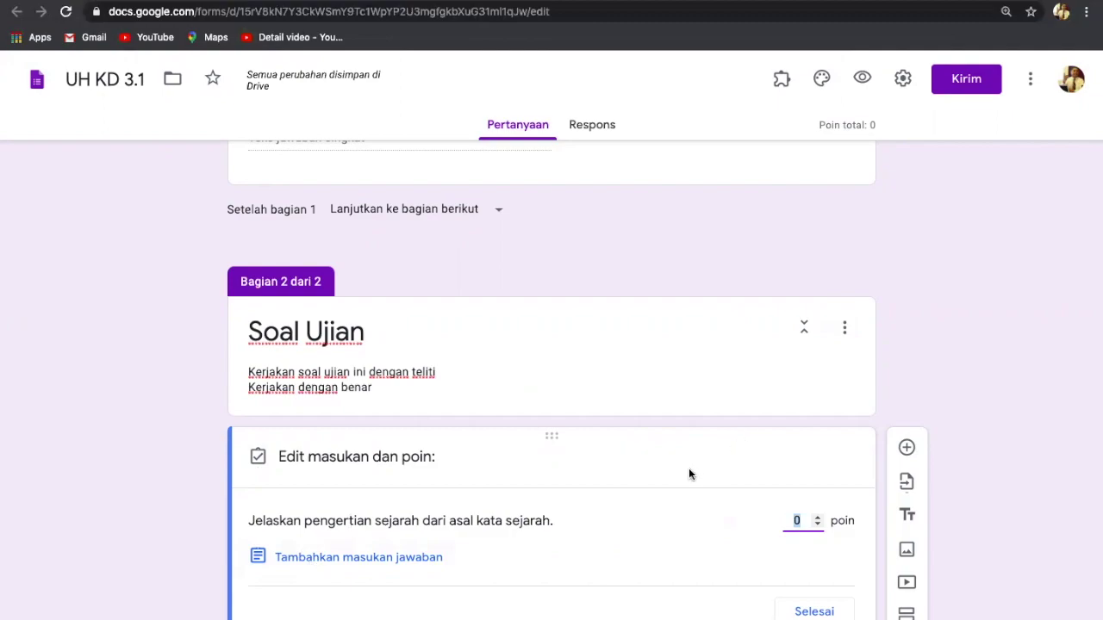
{"action": "scroll", "coordinate": [688, 470], "scroll_direction": "down", "scroll_amount": 1}
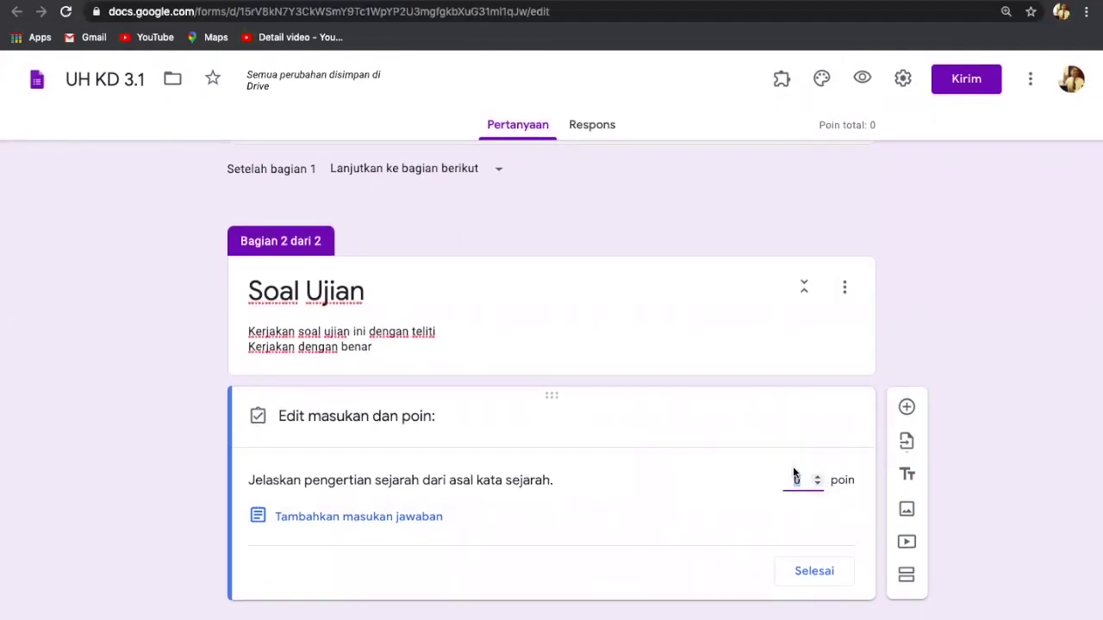
{"action": "scroll", "coordinate": [793, 469], "scroll_direction": "up", "scroll_amount": 5}
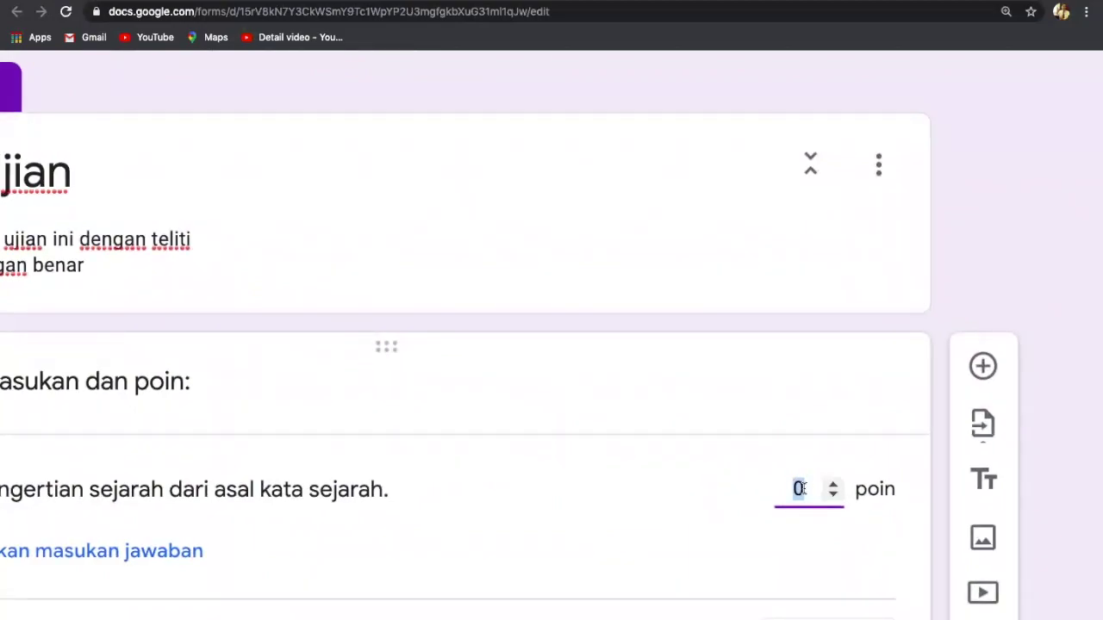
{"action": "scroll", "coordinate": [800, 488], "scroll_direction": "down", "scroll_amount": 5}
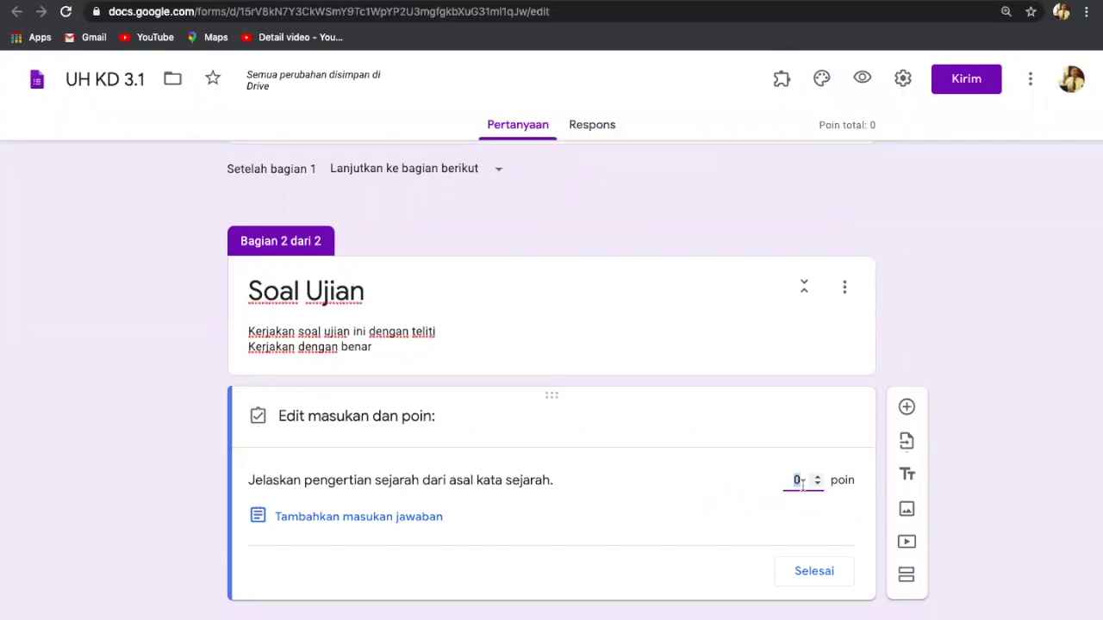
{"action": "left_click", "coordinate": [798, 480]}
{"action": "scroll", "coordinate": [798, 480], "scroll_direction": "up", "scroll_amount": 3}
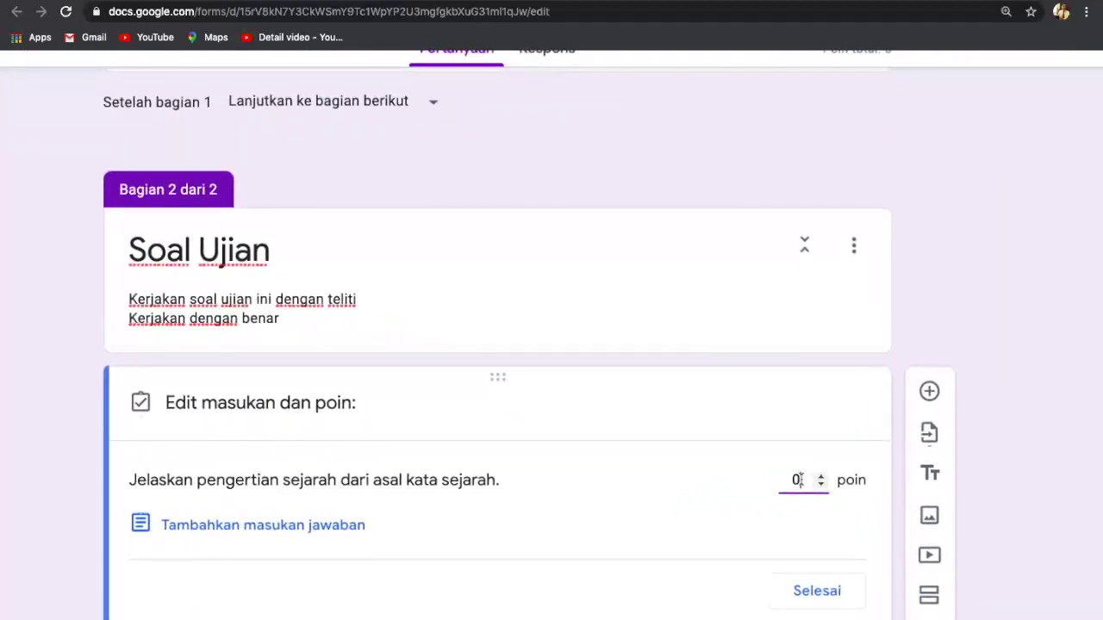
{"action": "key", "text": "BackSpace"}
{"action": "type", "text": "20"}
{"action": "scroll", "coordinate": [936, 298], "scroll_direction": "down", "scroll_amount": 1}
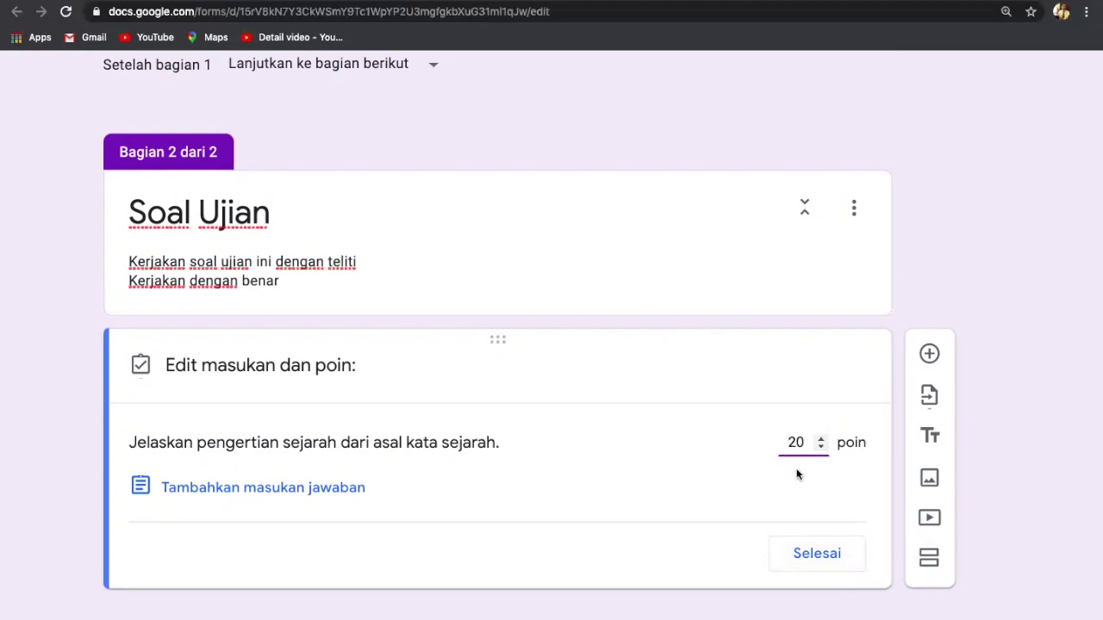
{"action": "left_click", "coordinate": [817, 554]}
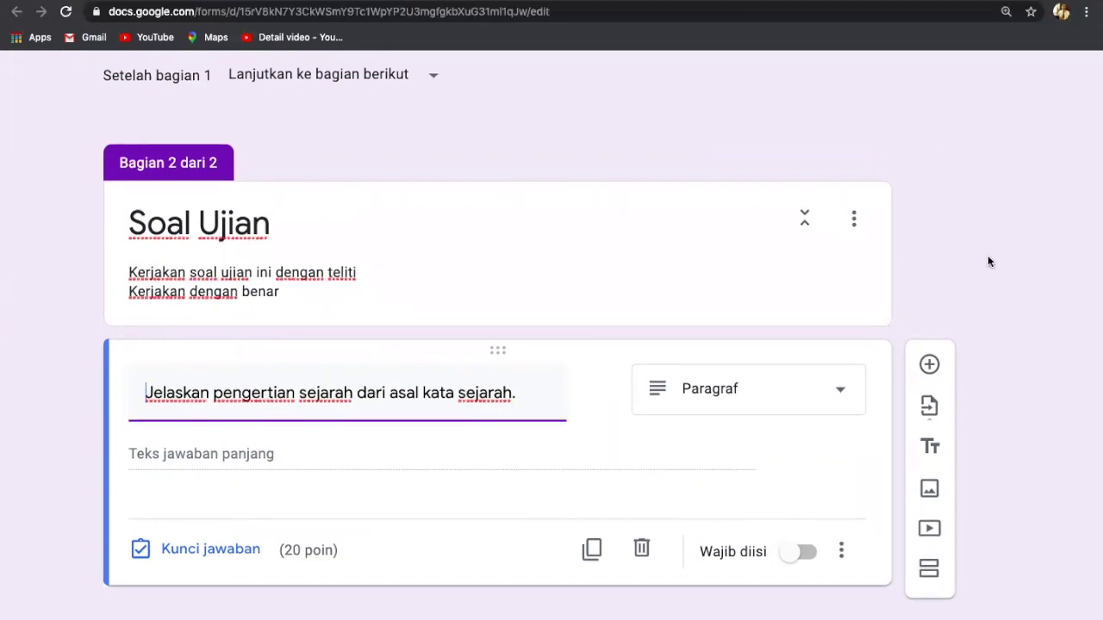
{"action": "left_click", "coordinate": [928, 369]}
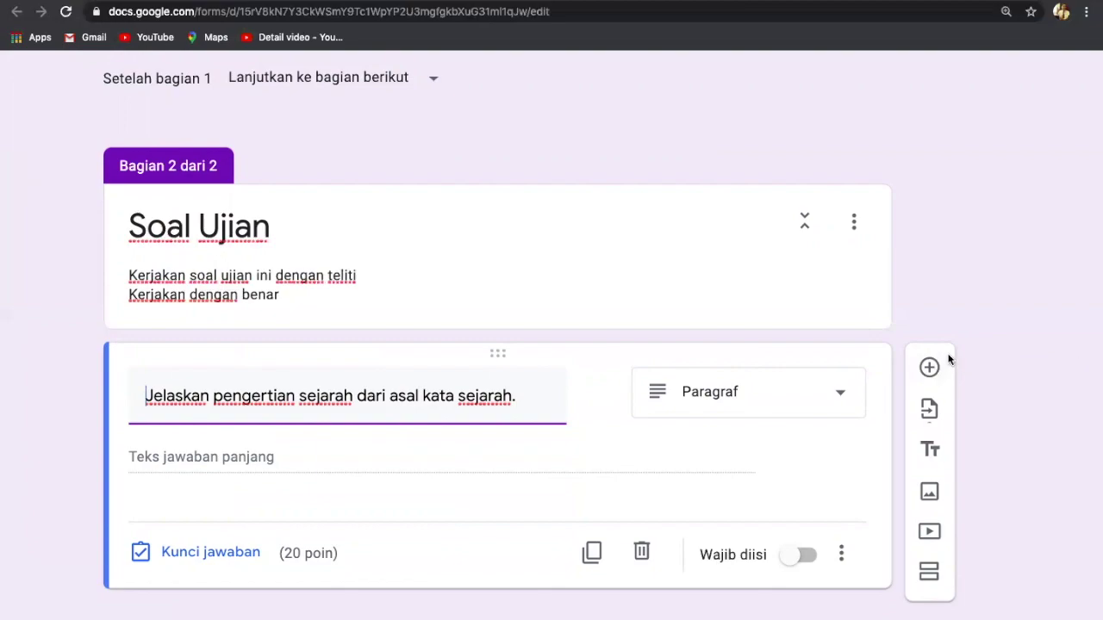
Step: Add a question titled 'Tuliskan dan jelaskan tiga unsur penting dalam sejarah.' from the pasted list
{"action": "left_click", "coordinate": [923, 371]}
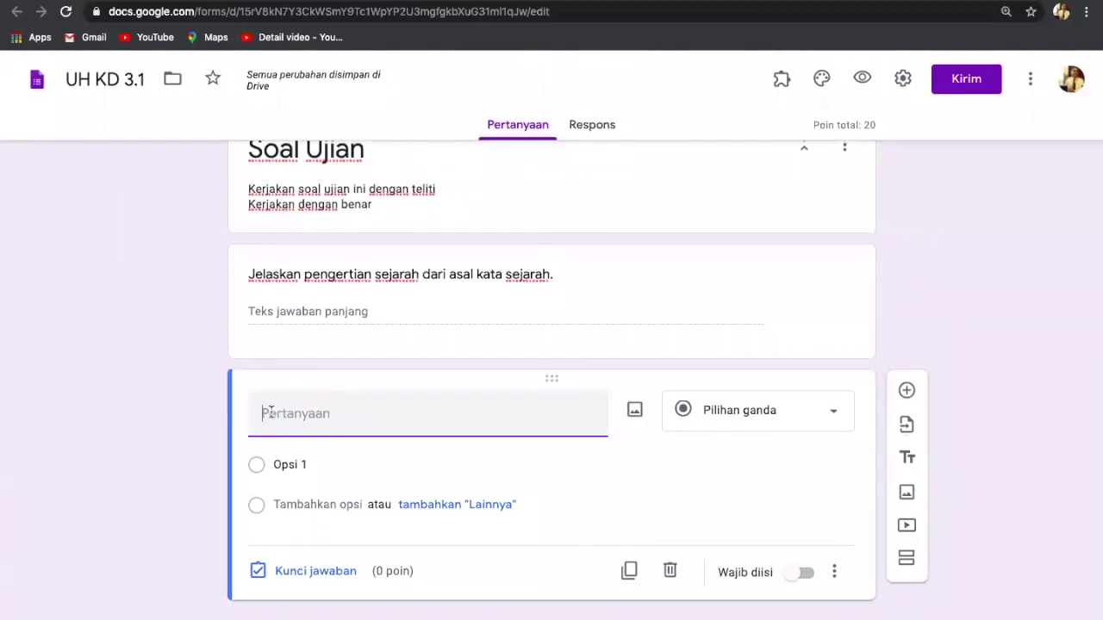
{"action": "key", "text": "ctrl+v"}
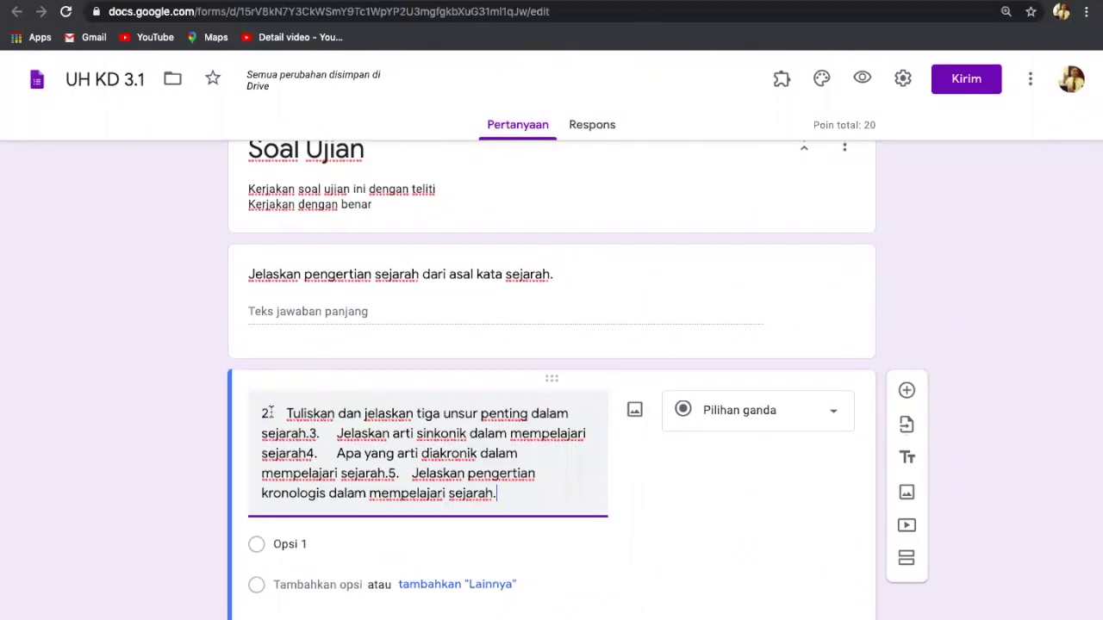
{"action": "left_click_drag", "start_coordinate": [492, 493], "coordinate": [308, 433]}
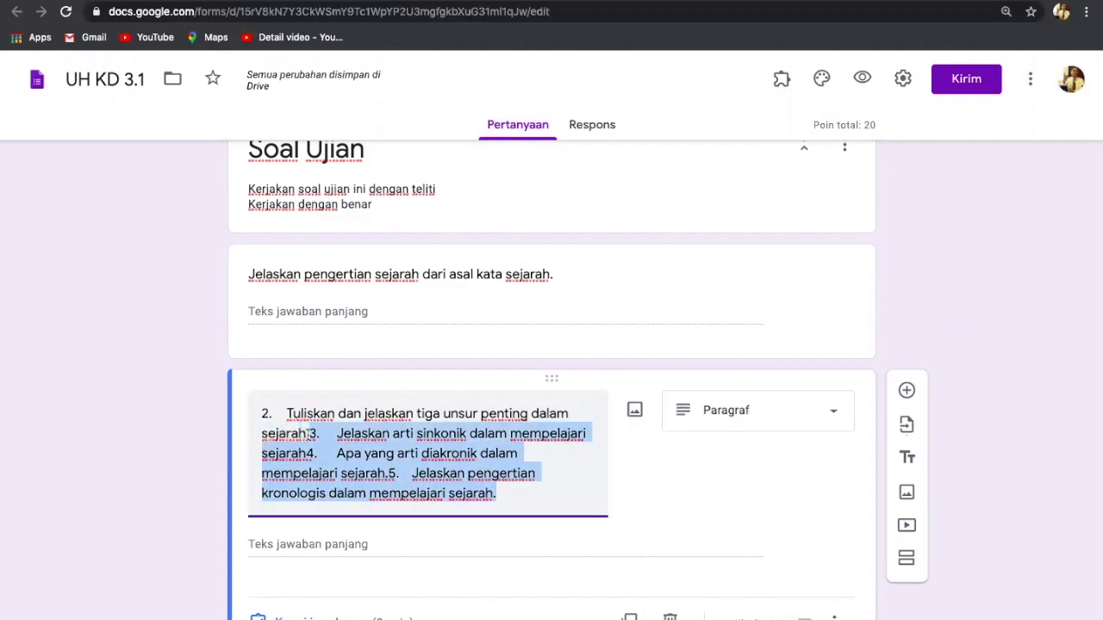
{"action": "key", "text": "ctrl+x"}
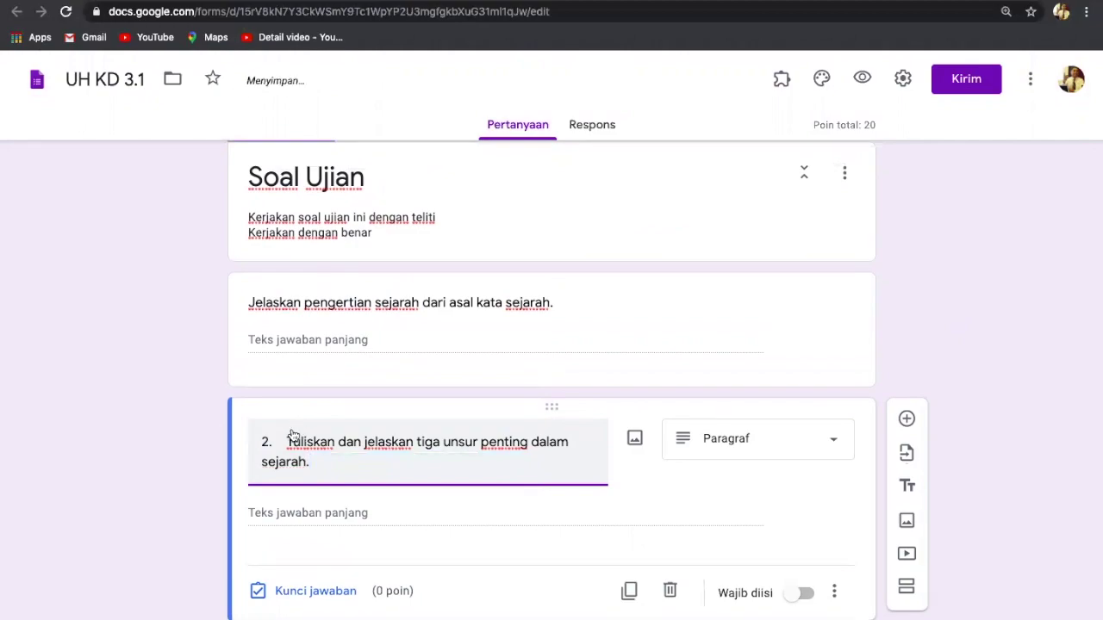
{"action": "left_click", "coordinate": [288, 441]}
{"action": "key", "text": "BackSpace"}
{"action": "key", "text": "BackSpace"}
{"action": "key", "text": "BackSpace"}
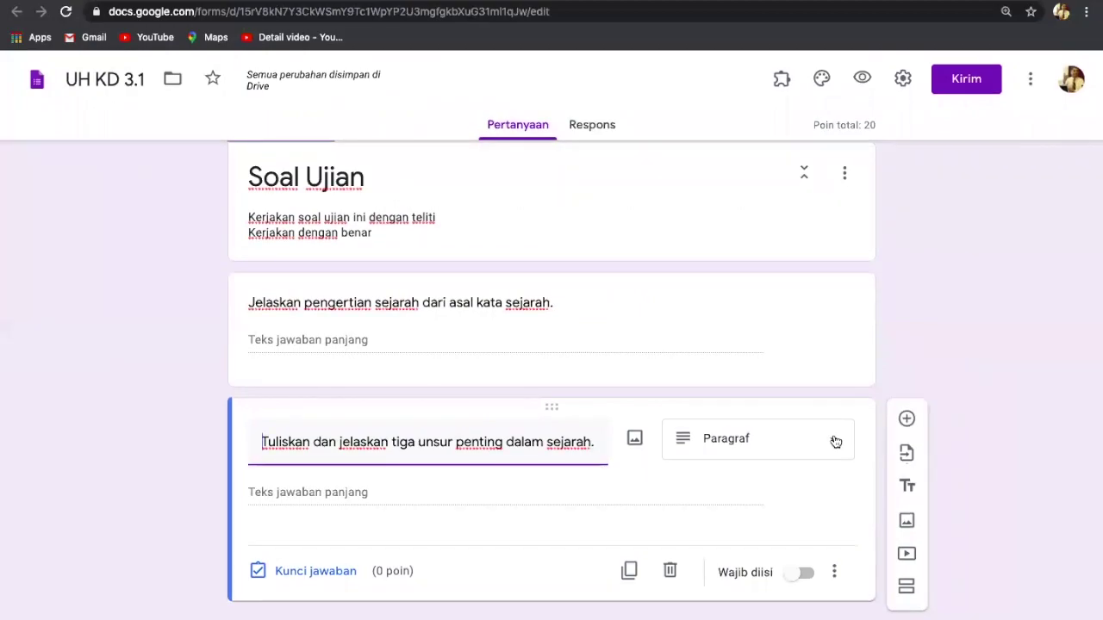
{"action": "left_click", "coordinate": [833, 441]}
Step: Keep the second question as Paragraf and give it 20 points, total 40
{"action": "left_click", "coordinate": [702, 204]}
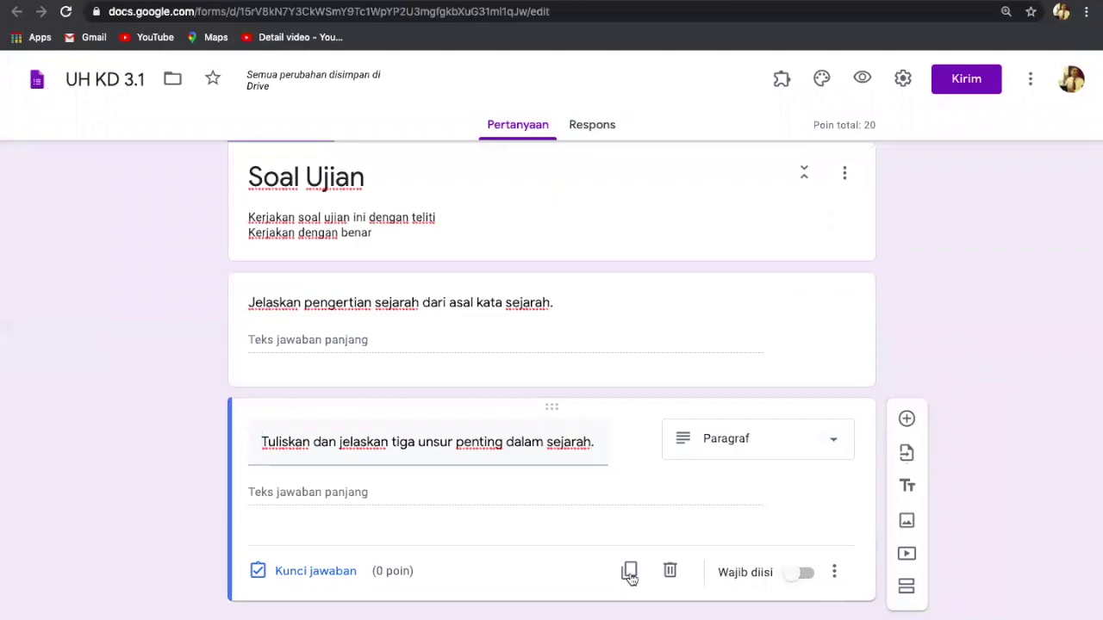
{"action": "left_click", "coordinate": [337, 574]}
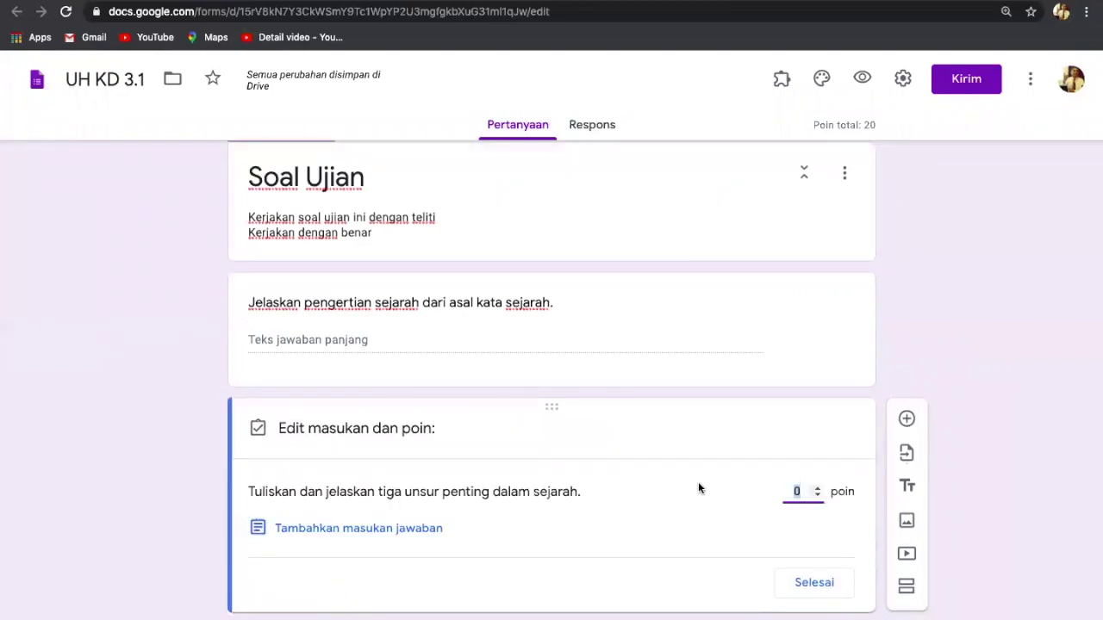
{"action": "left_click", "coordinate": [798, 491]}
{"action": "key", "text": "BackSpace"}
{"action": "type", "text": "20"}
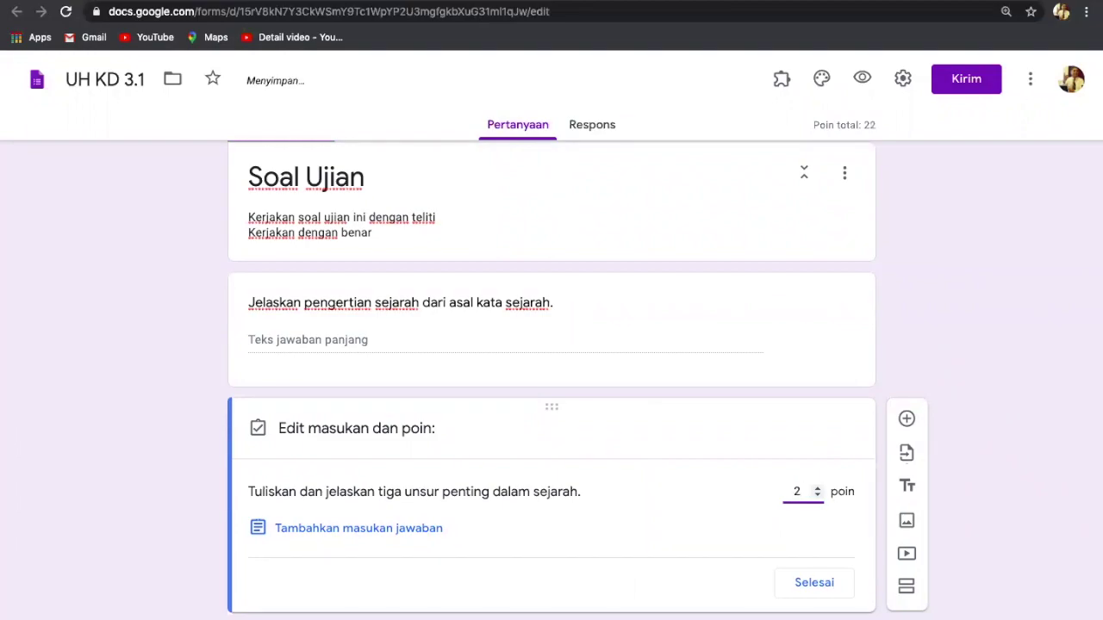
{"action": "left_click", "coordinate": [814, 583]}
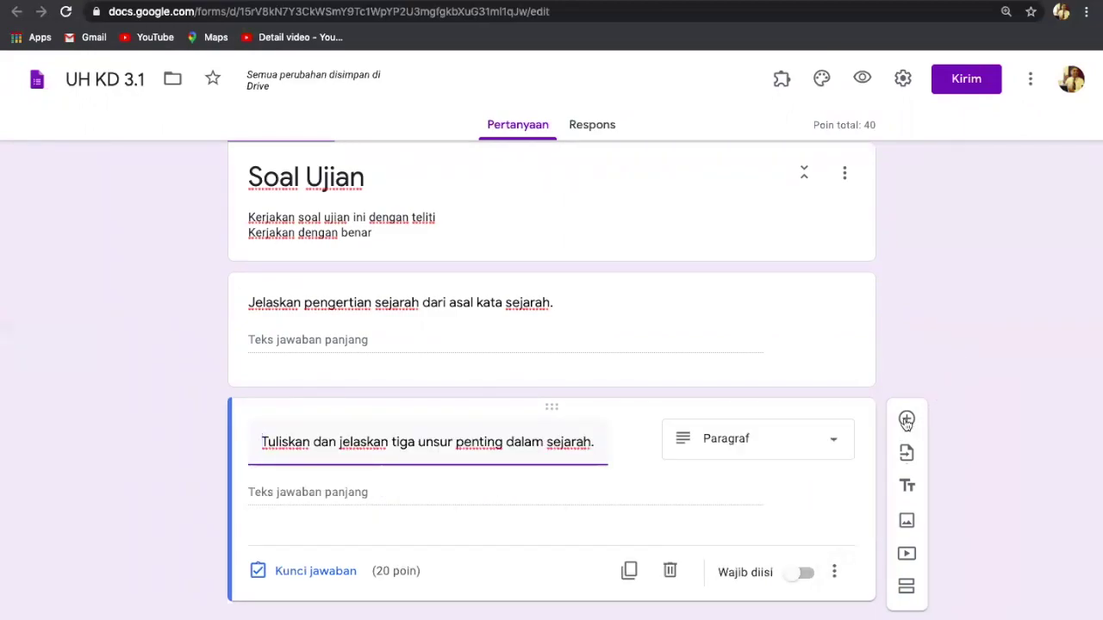
Step: Add another blank question below the second essay
{"action": "scroll", "coordinate": [941, 377], "scroll_direction": "up", "scroll_amount": 5}
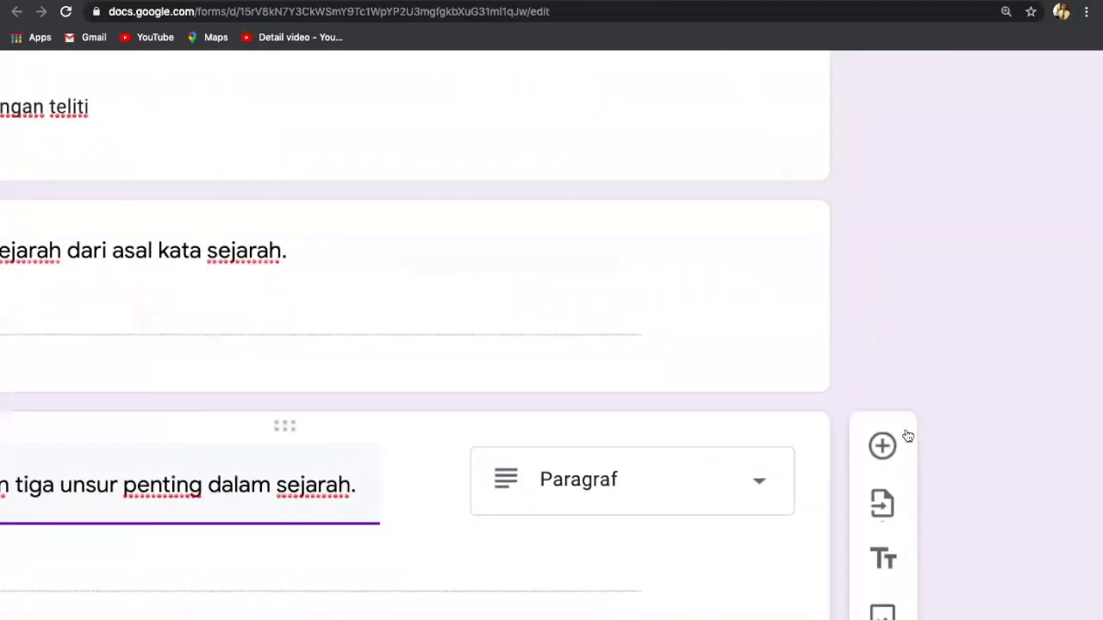
{"action": "left_click", "coordinate": [881, 444]}
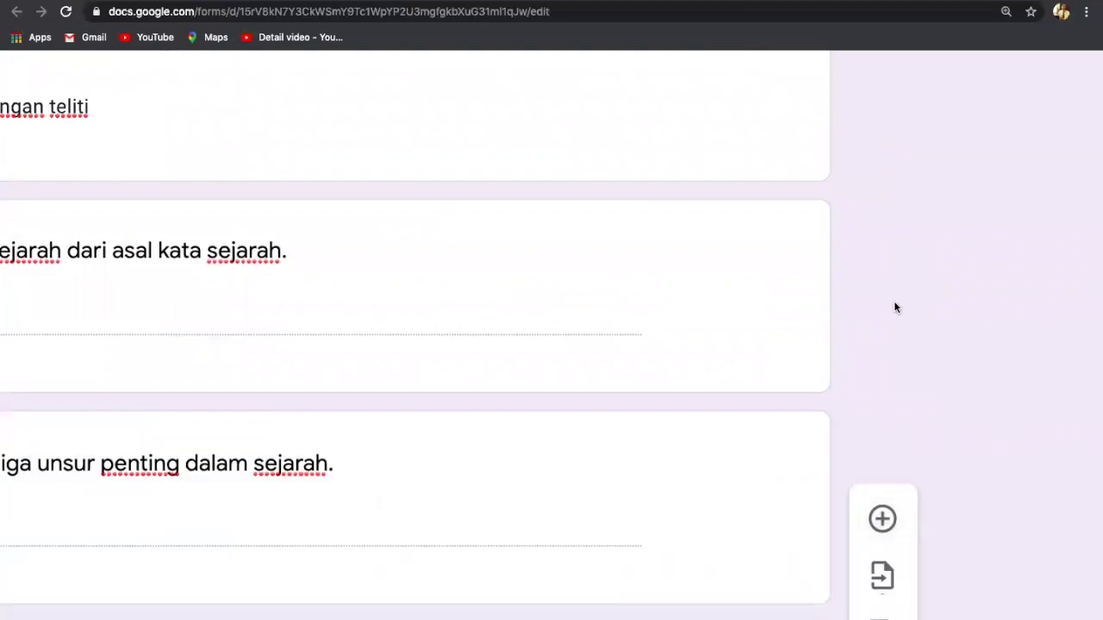
{"action": "scroll", "coordinate": [893, 307], "scroll_direction": "down", "scroll_amount": 5}
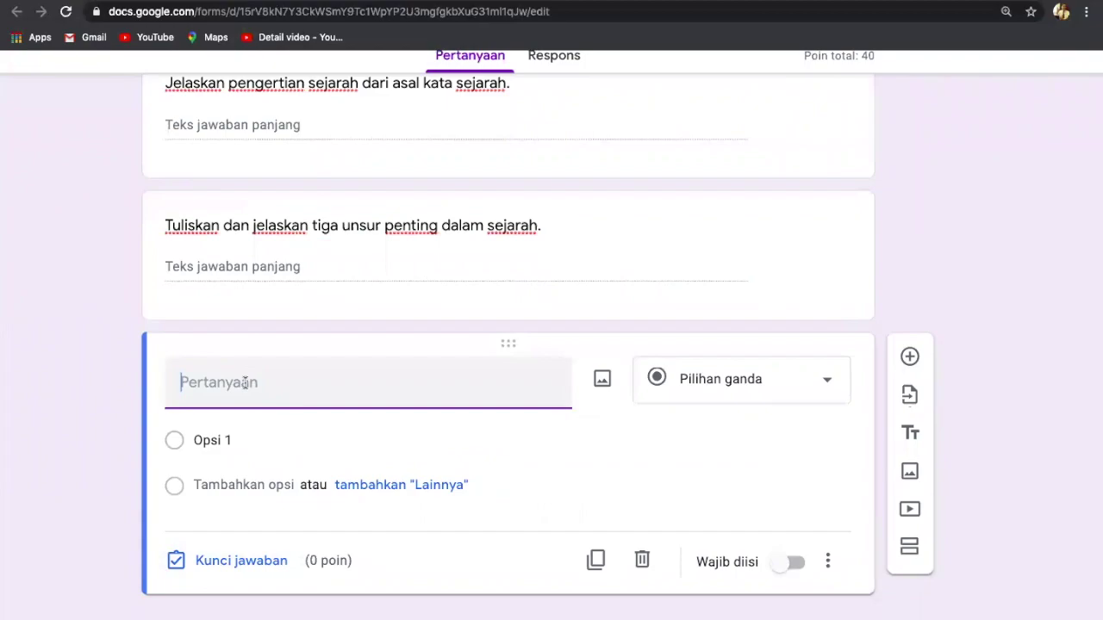
Step: Title the third question 'Jelaskan arti sinkonik dalam mempelajari sejarah' by pasting and trimming the list
{"action": "left_click", "coordinate": [244, 383]}
{"action": "key", "text": "ctrl+v"}
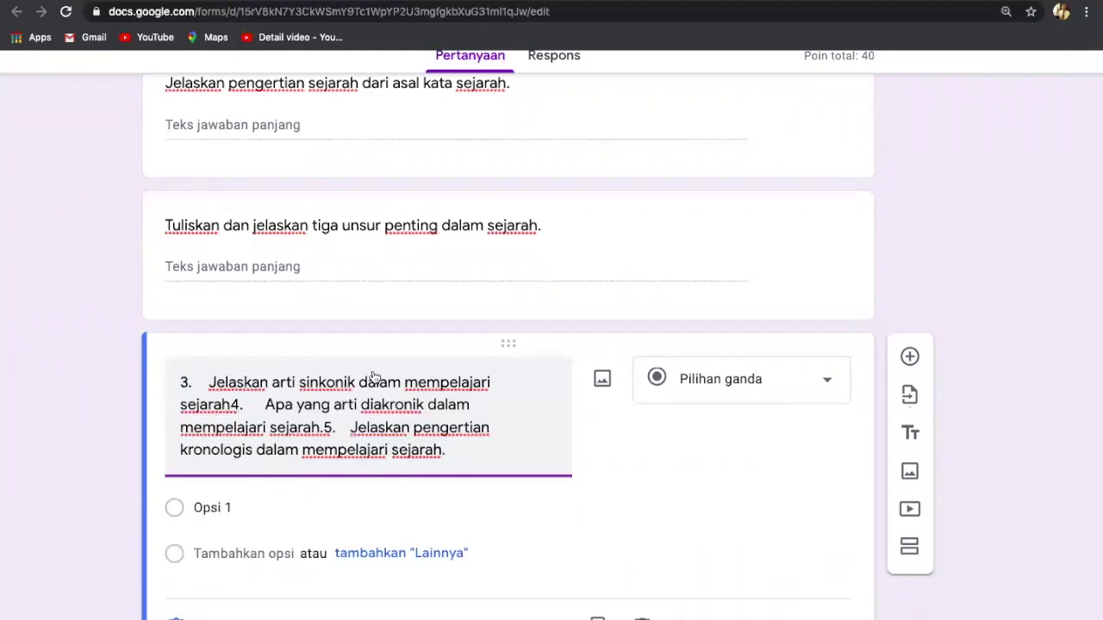
{"action": "mouse_move", "coordinate": [448, 454]}
{"action": "left_mouse_down"}
{"action": "mouse_move", "coordinate": [168, 458]}
{"action": "mouse_move", "coordinate": [175, 434]}
{"action": "mouse_move", "coordinate": [234, 405]}
{"action": "left_mouse_up"}
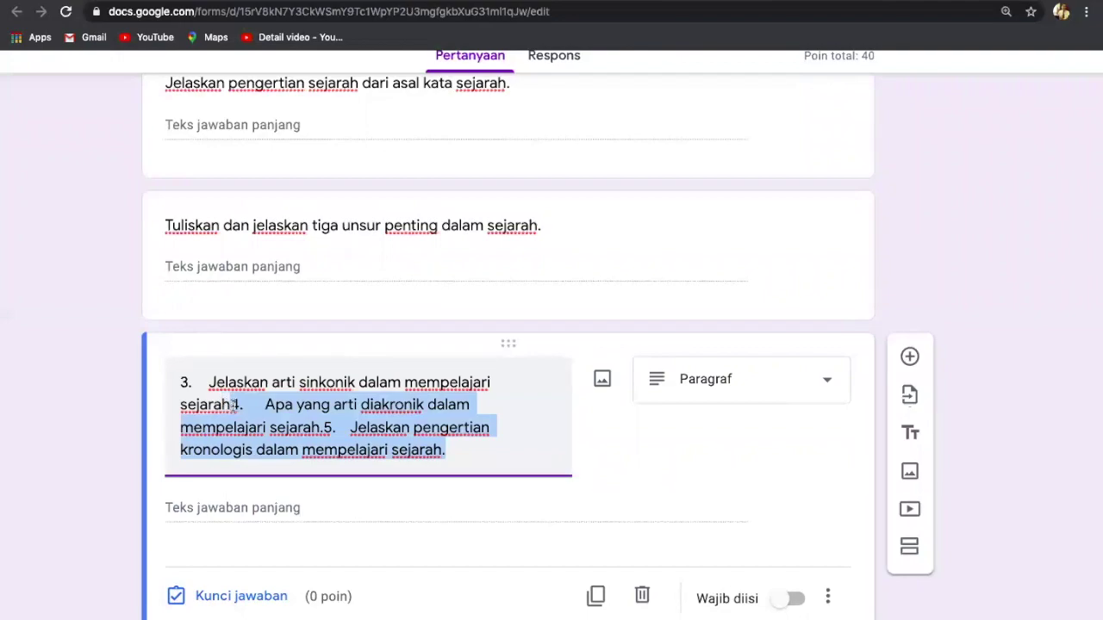
{"action": "key", "text": "BackSpace"}
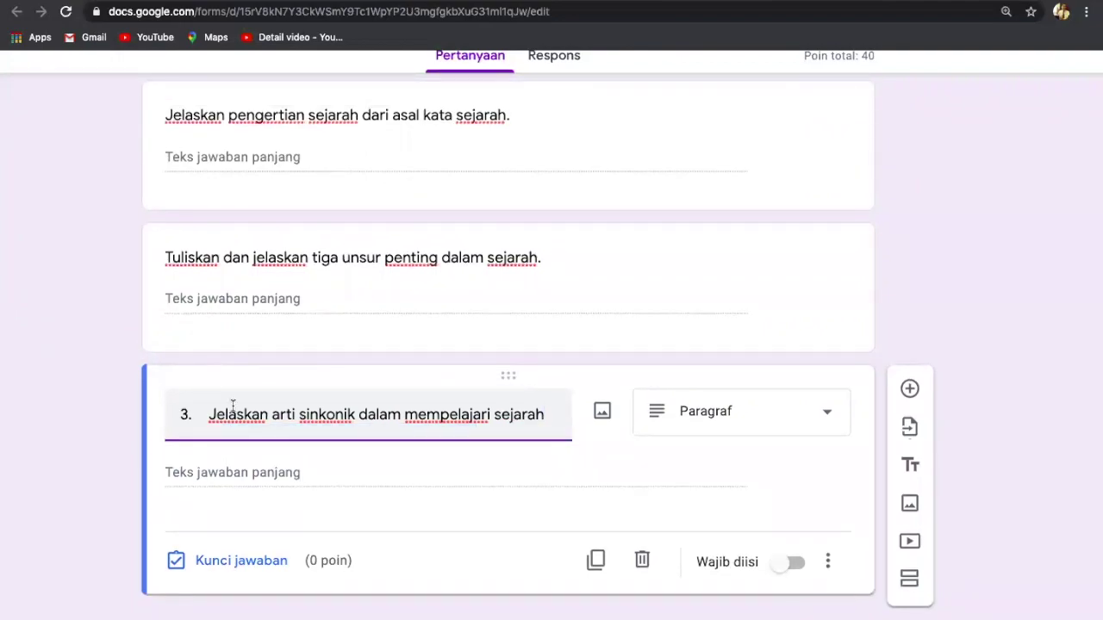
{"action": "left_click", "coordinate": [209, 415]}
{"action": "key", "text": "BackSpace"}
{"action": "key", "text": "BackSpace"}
{"action": "key", "text": "BackSpace"}
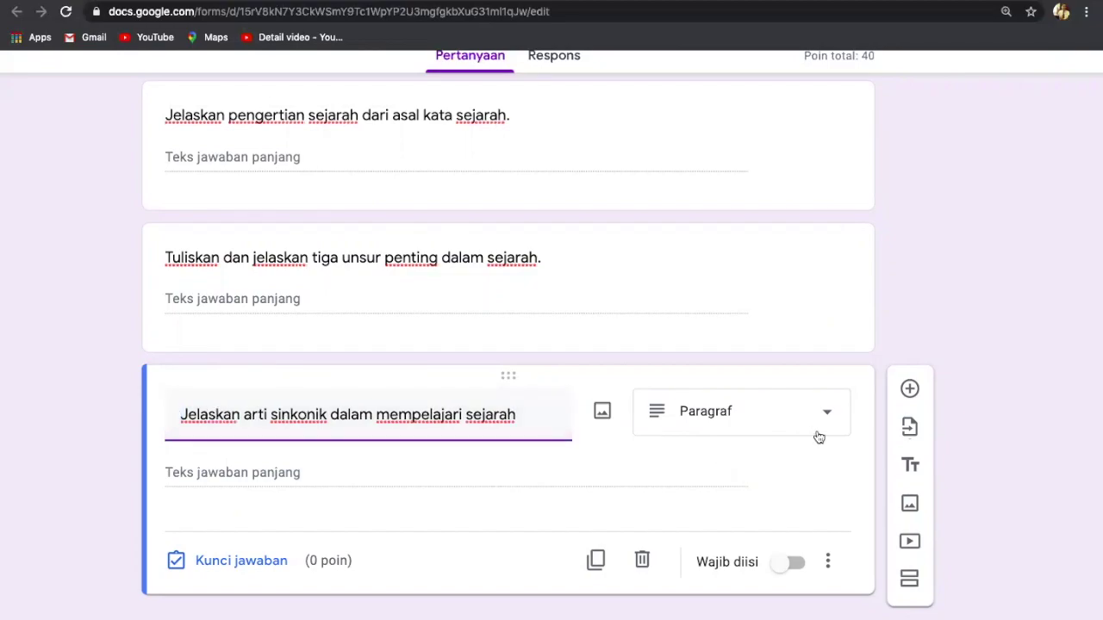
{"action": "scroll", "coordinate": [829, 414], "scroll_direction": "up", "scroll_amount": 5}
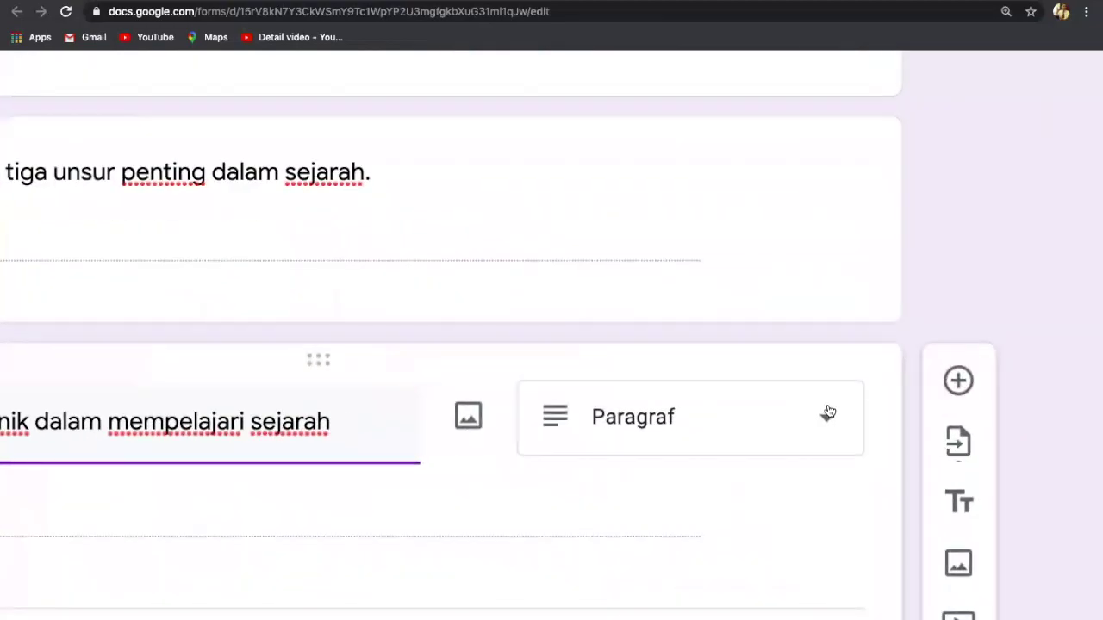
{"action": "scroll", "coordinate": [828, 414], "scroll_direction": "down", "scroll_amount": 6}
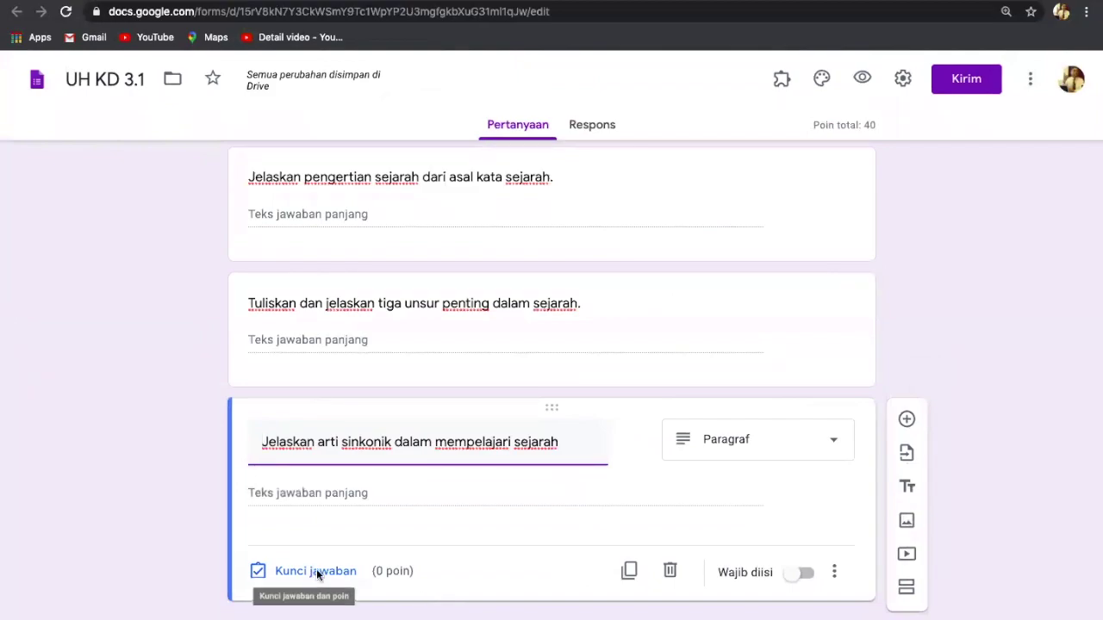
Step: Give the sinkonik question 20 points, bringing the quiz total to 60
{"action": "left_click", "coordinate": [315, 570]}
{"action": "left_click", "coordinate": [801, 492]}
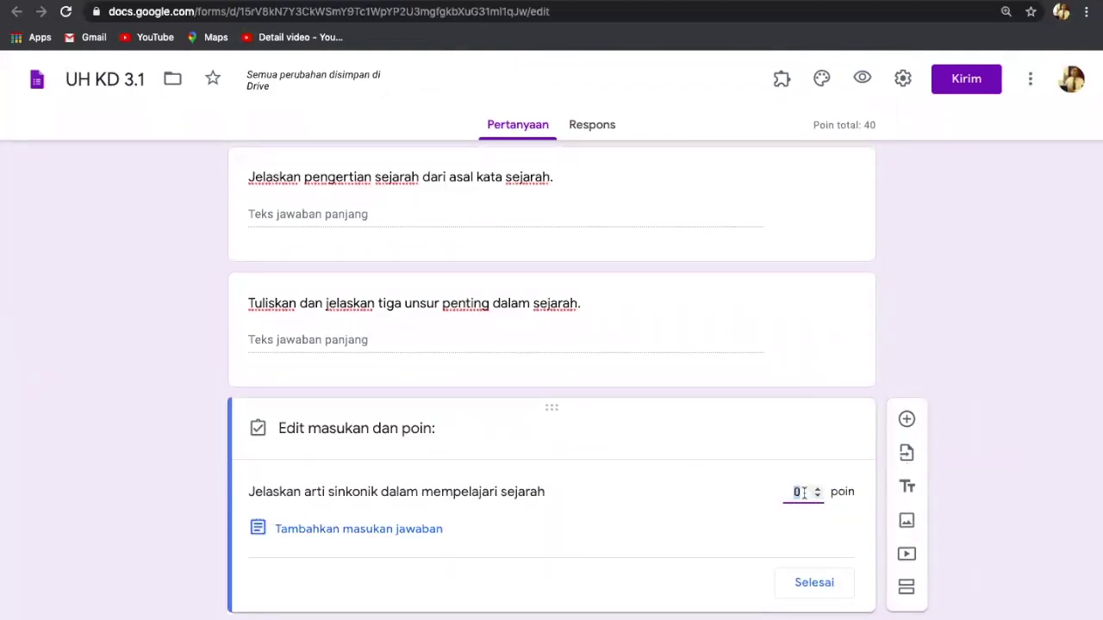
{"action": "key", "text": "BackSpace"}
{"action": "type", "text": "20"}
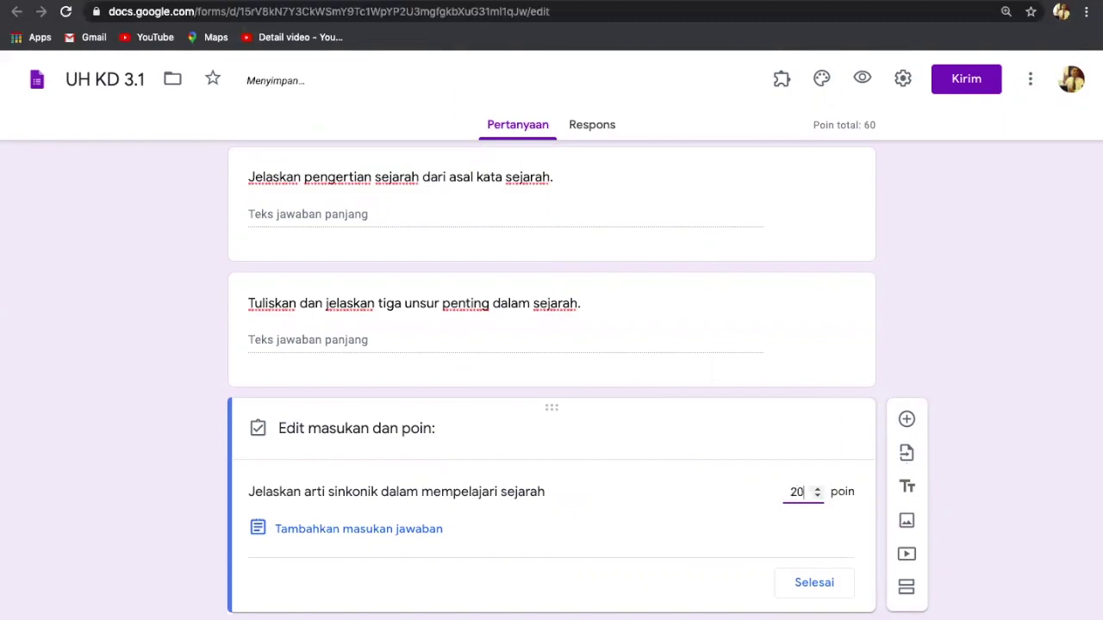
{"action": "left_click", "coordinate": [815, 583]}
{"action": "left_click", "coordinate": [829, 574]}
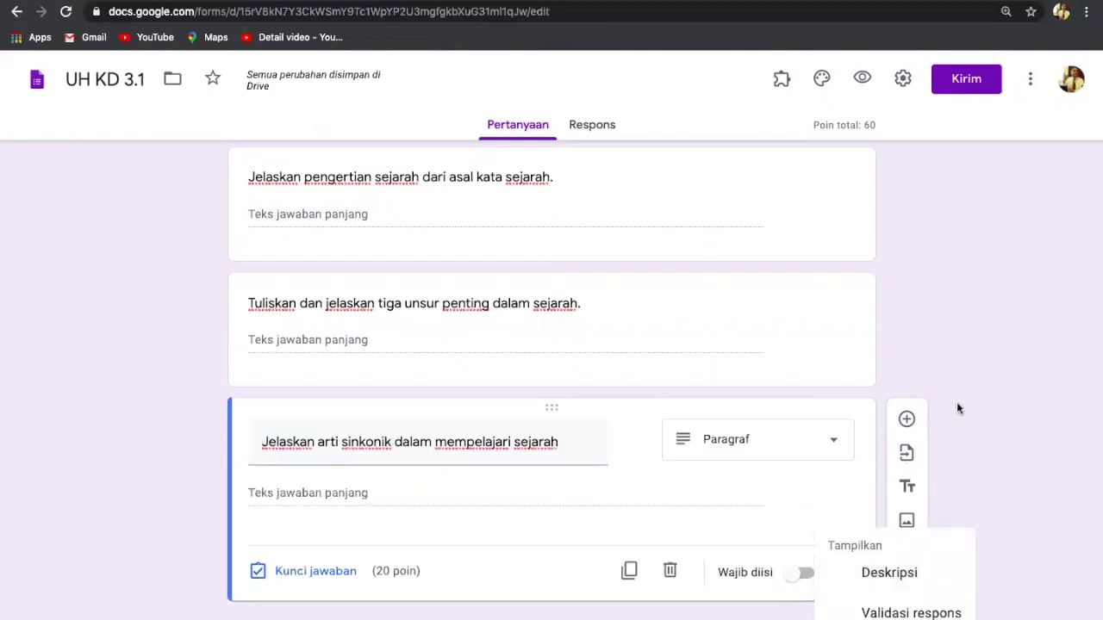
{"action": "left_click", "coordinate": [982, 367]}
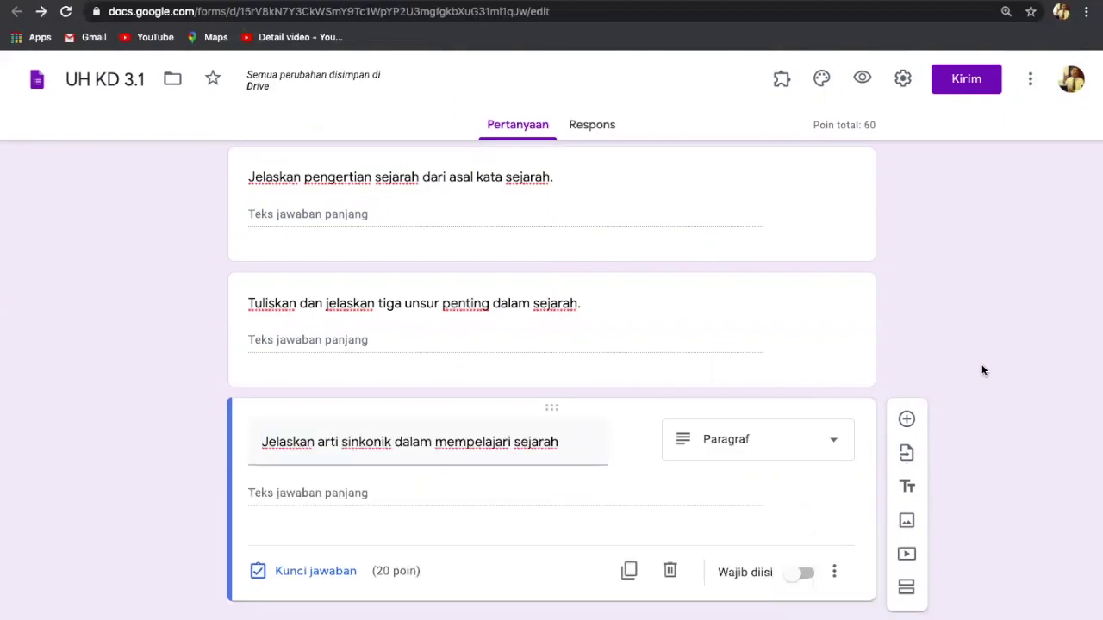
{"action": "left_click", "coordinate": [907, 419]}
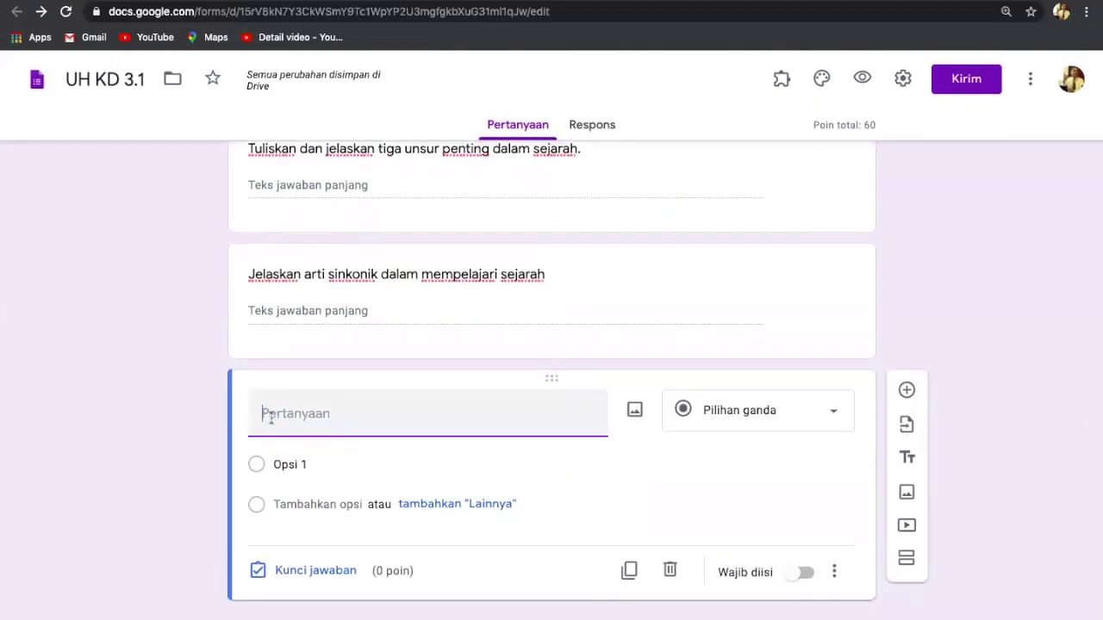
Step: Make question 4 a Paragraf essay reading 'Apa yang arti diakronik dalam mempelajari sejarah.'
{"action": "key", "text": "ctrl+v"}
{"action": "left_click_drag", "start_coordinate": [388, 453], "coordinate": [308, 434]}
{"action": "key", "text": "ctrl+x"}
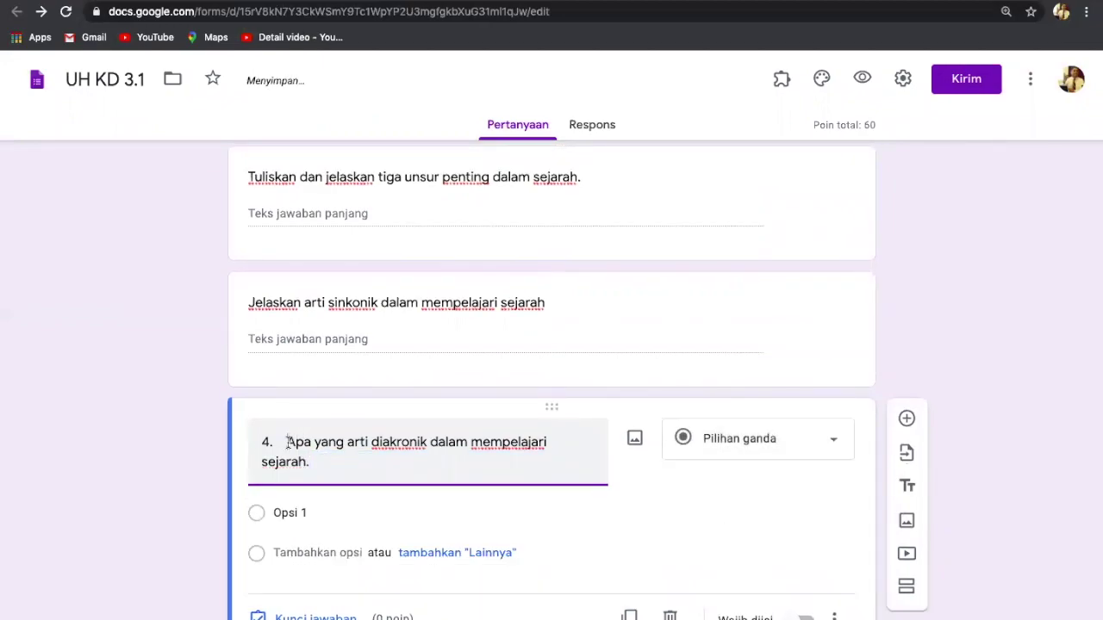
{"action": "key", "text": "BackSpace"}
{"action": "key", "text": "BackSpace"}
{"action": "key", "text": "BackSpace"}
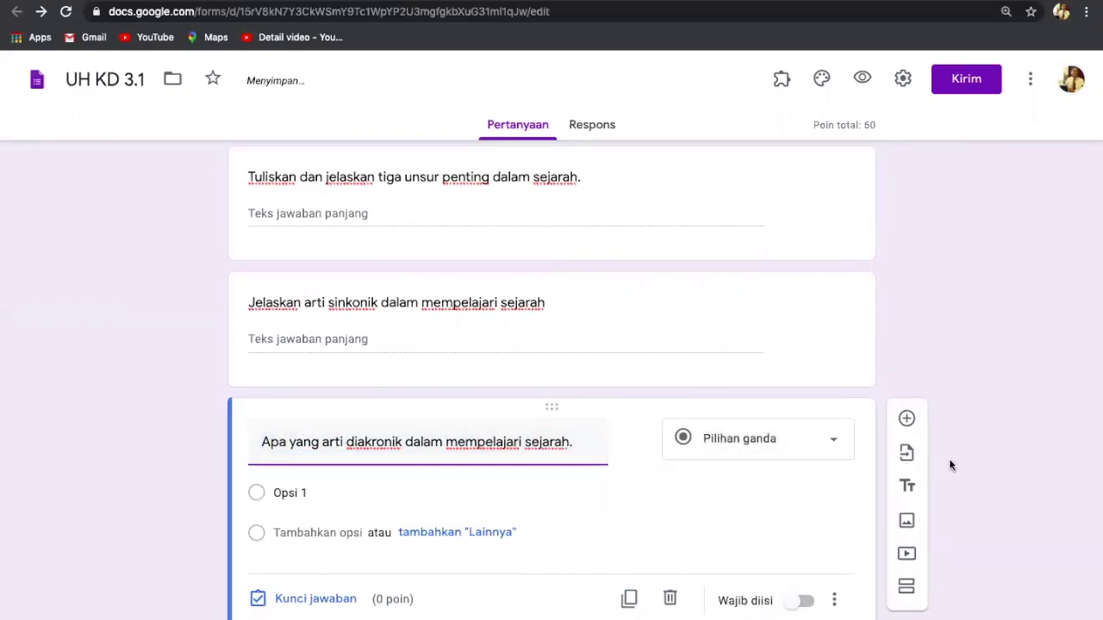
{"action": "left_click", "coordinate": [835, 445]}
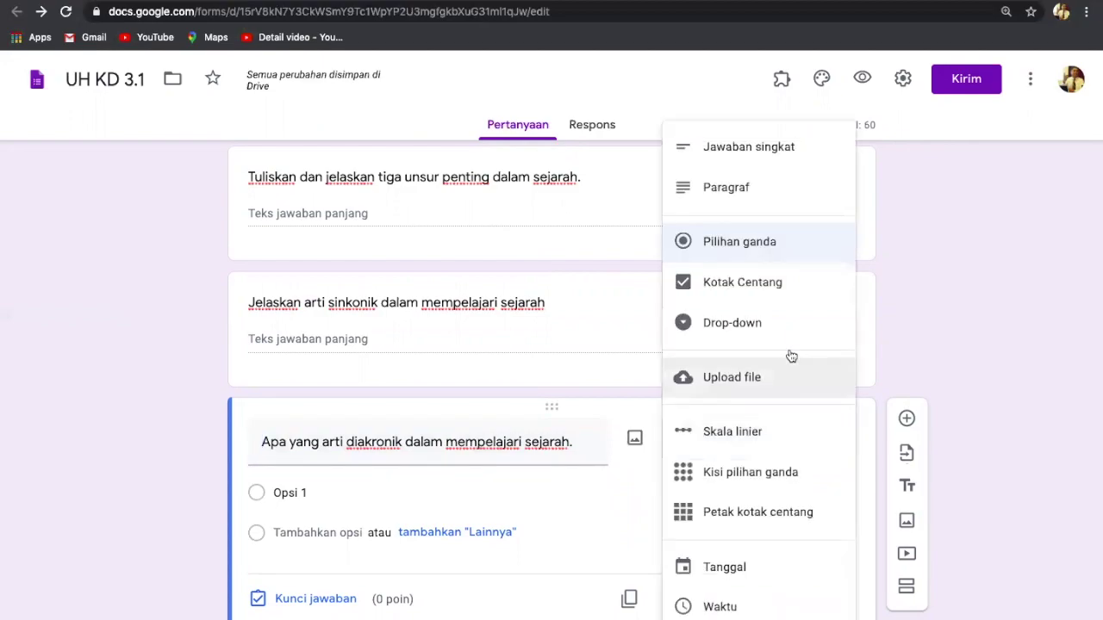
{"action": "left_click", "coordinate": [731, 188]}
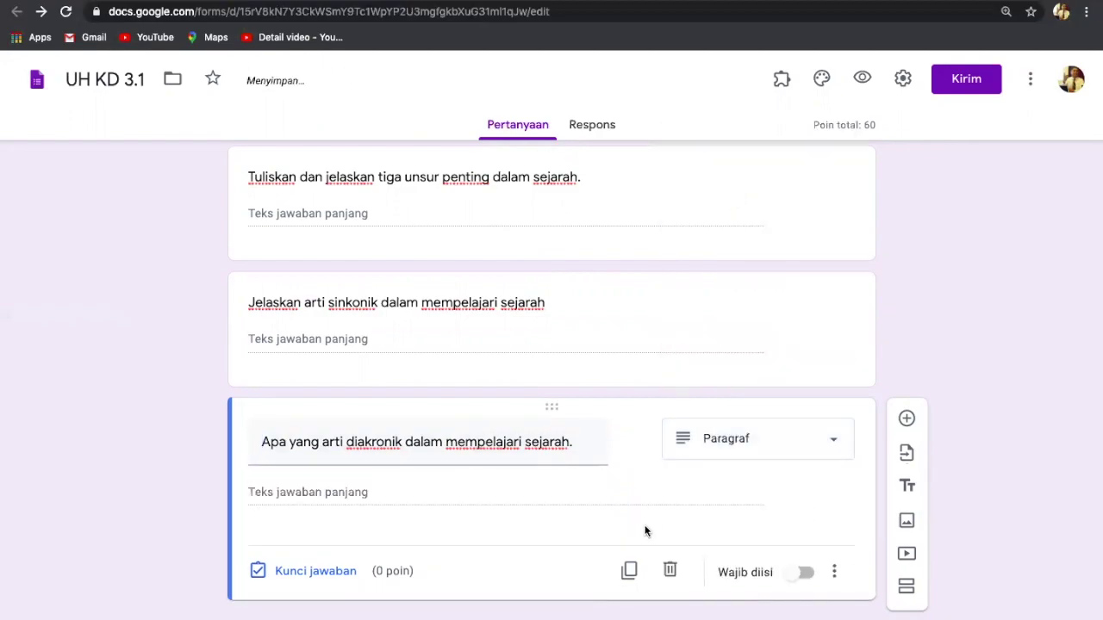
Step: Set the diakronik question's answer-key score to 20 points, total 80
{"action": "left_click", "coordinate": [307, 570]}
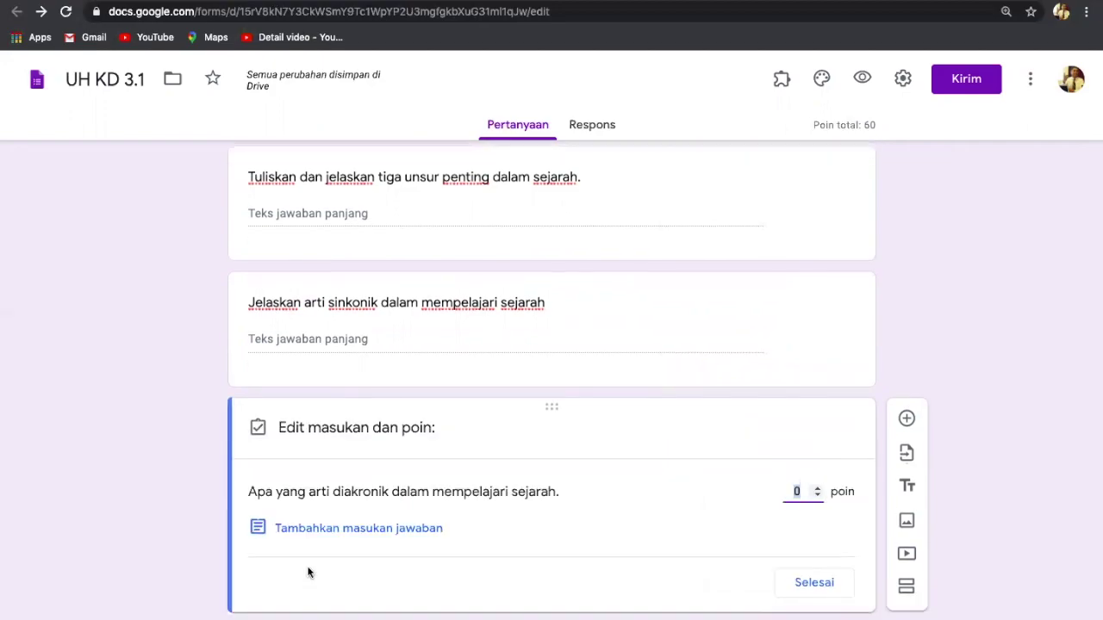
{"action": "left_click", "coordinate": [799, 491]}
{"action": "key", "text": "BackSpace"}
{"action": "type", "text": "20"}
{"action": "left_click", "coordinate": [813, 585]}
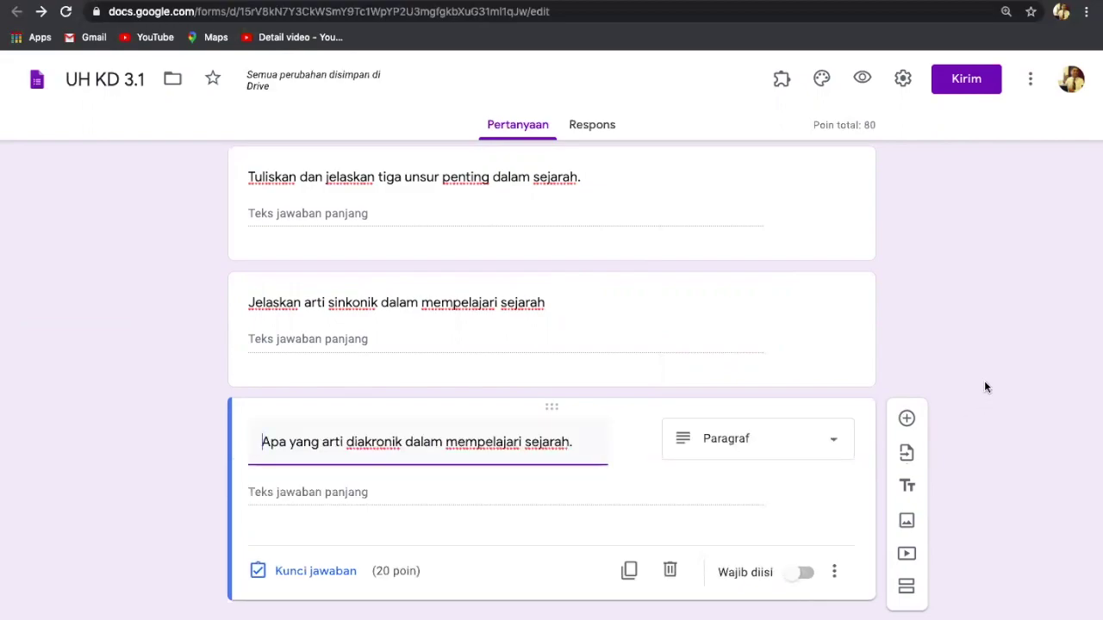
Step: Add question 5, 'Jelaskan pengertian kronologis dalam mempelajari sejarah.', without the '5.' prefix, worth 20 points
{"action": "left_click", "coordinate": [906, 418]}
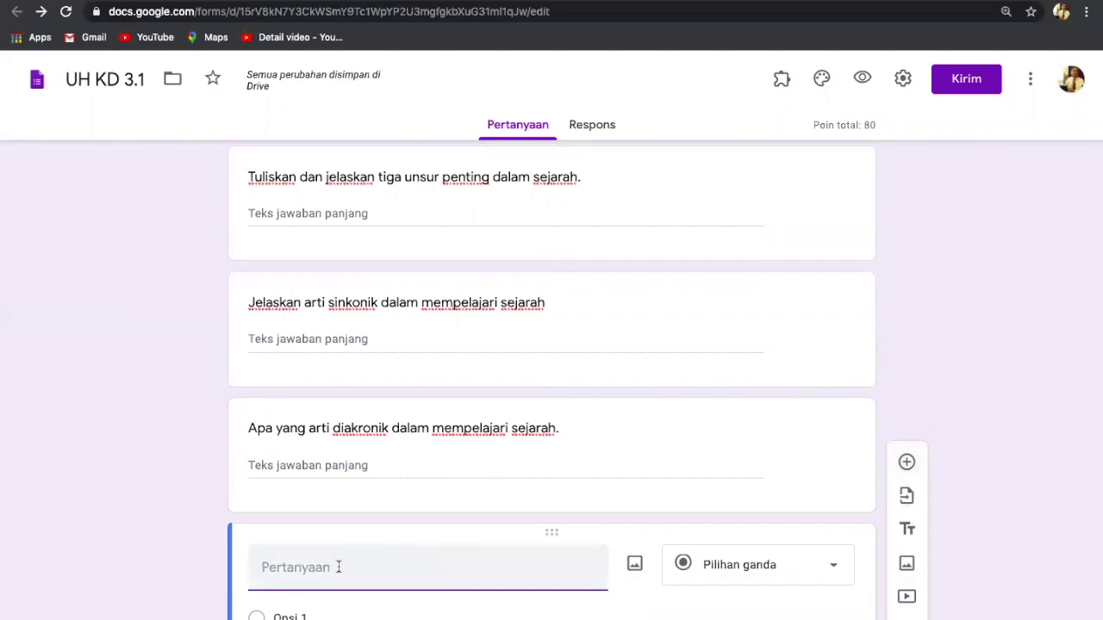
{"action": "key", "text": "ctrl+v"}
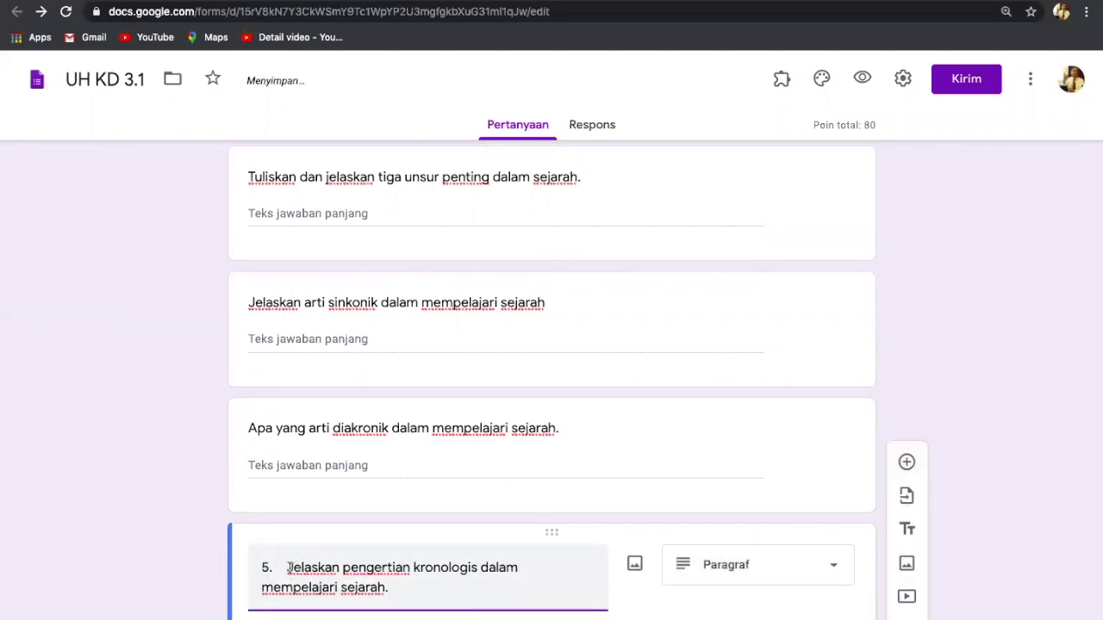
{"action": "left_click", "coordinate": [289, 567]}
{"action": "key", "text": "BackSpace"}
{"action": "key", "text": "BackSpace"}
{"action": "key", "text": "BackSpace"}
{"action": "key", "text": "BackSpace"}
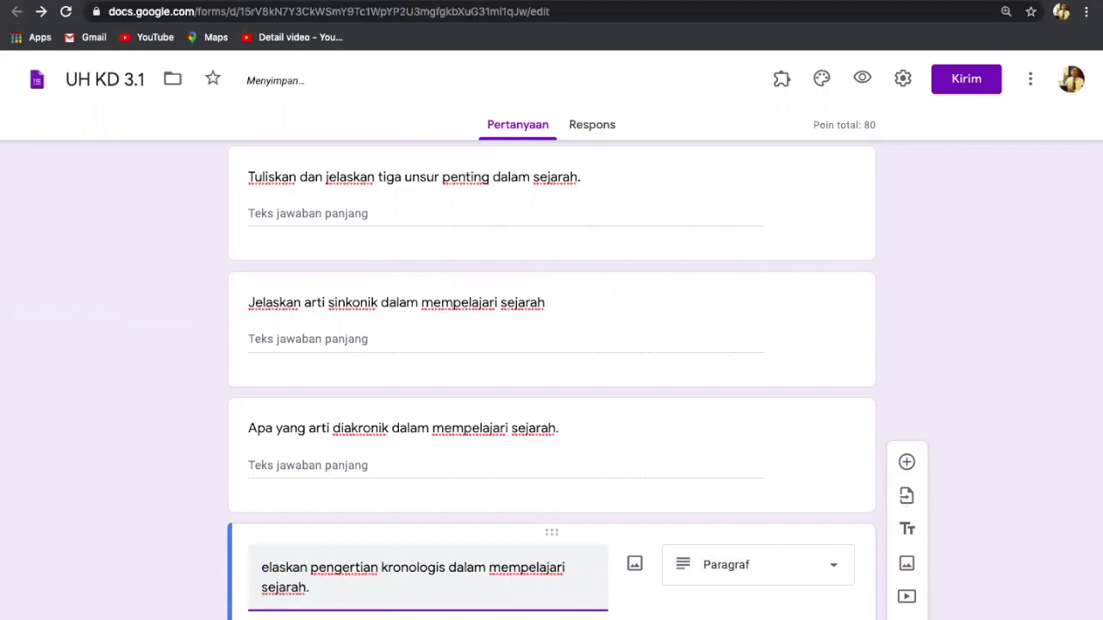
{"action": "type", "text": "J"}
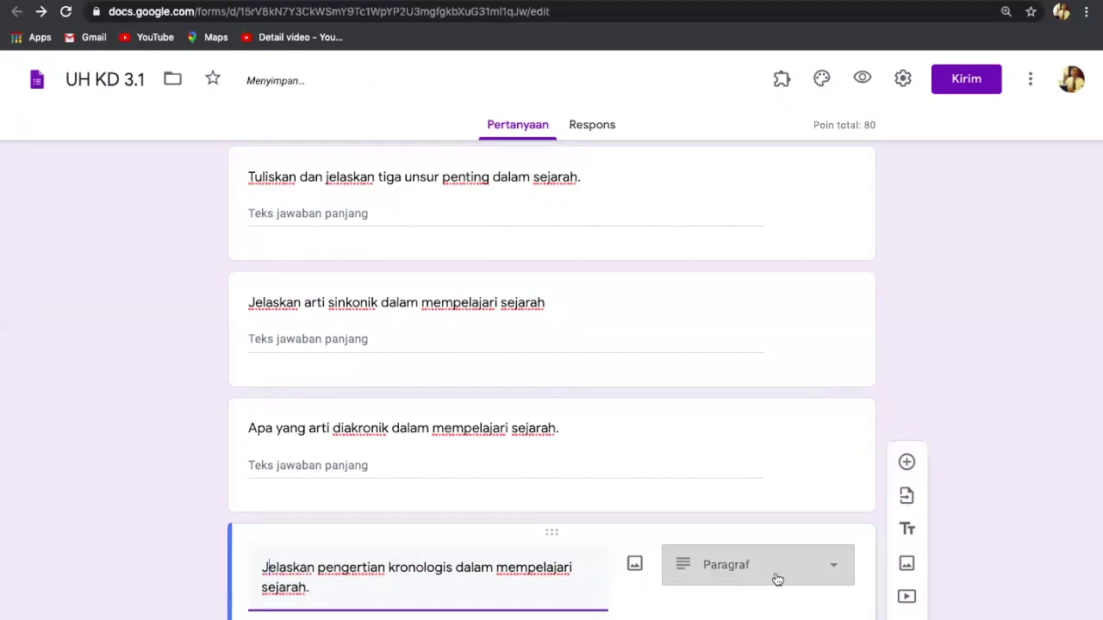
{"action": "scroll", "coordinate": [1006, 441], "scroll_direction": "down", "scroll_amount": 3}
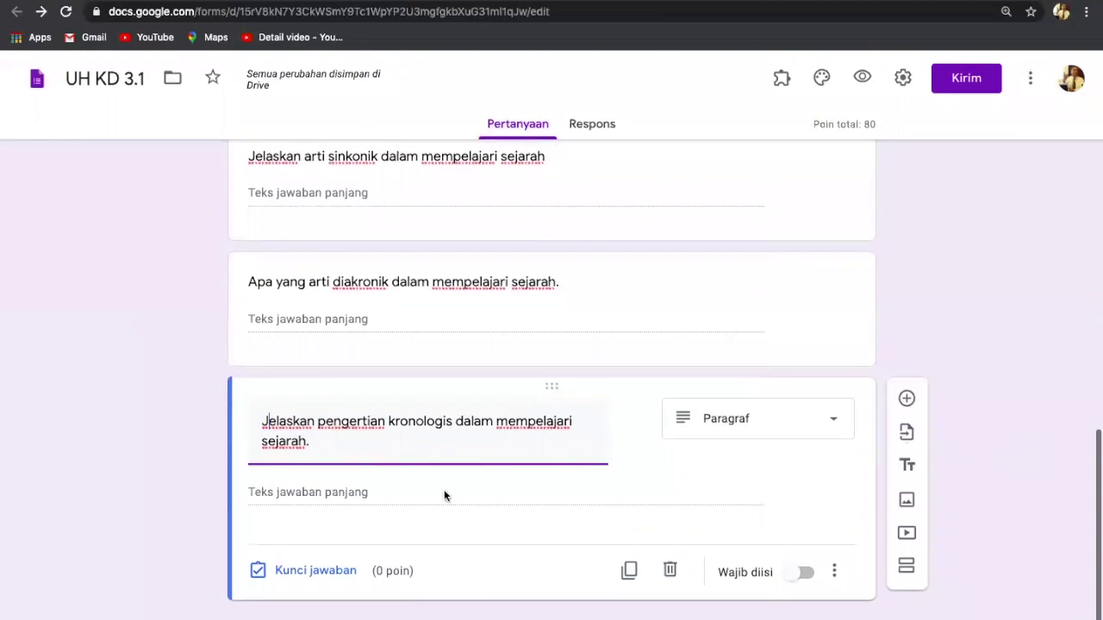
{"action": "left_click", "coordinate": [313, 574]}
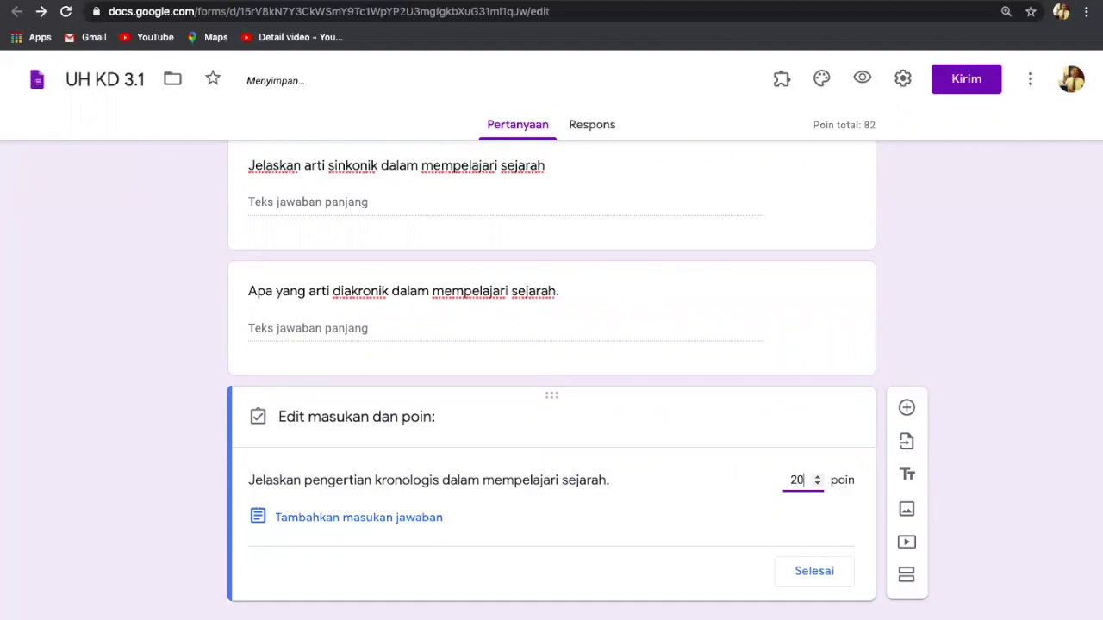
{"action": "type", "text": "20"}
{"action": "left_click", "coordinate": [813, 572]}
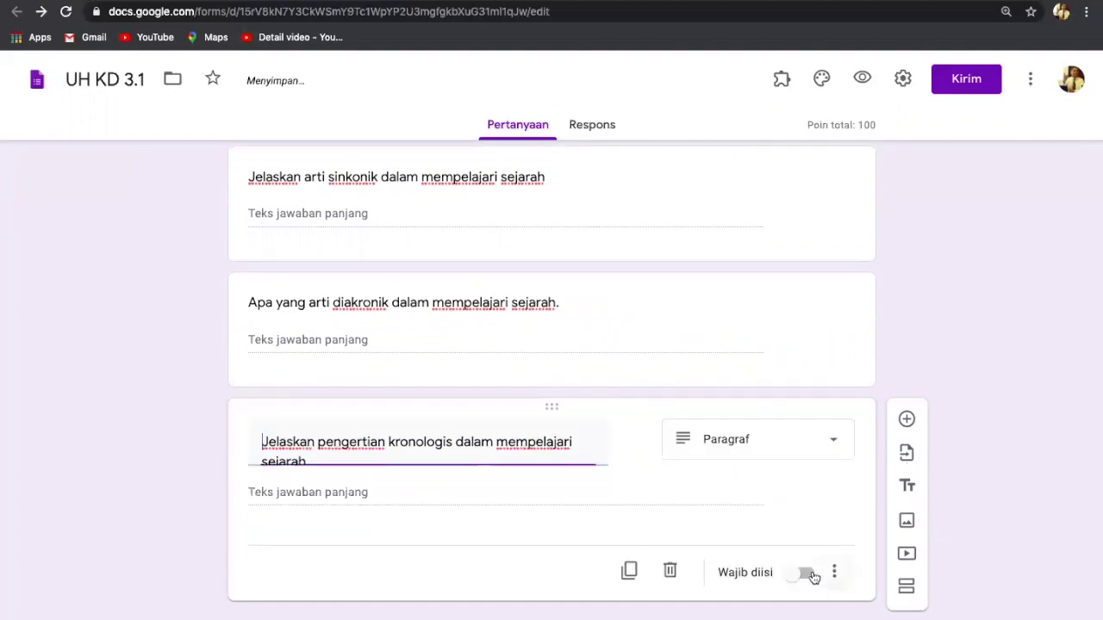
{"action": "scroll", "coordinate": [951, 346], "scroll_direction": "up", "scroll_amount": 6}
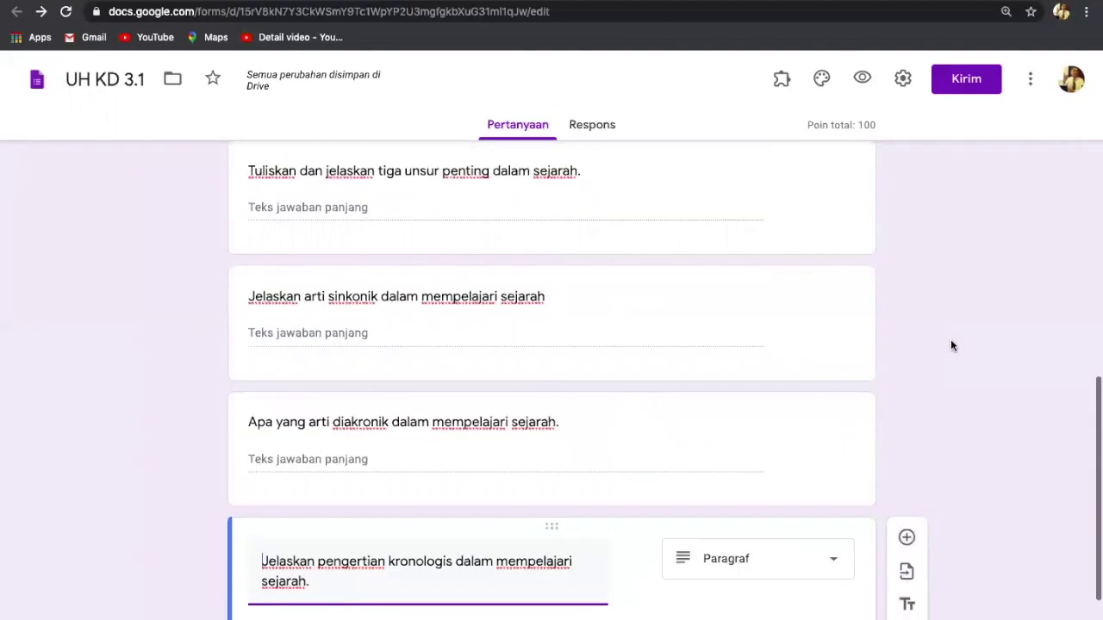
{"action": "scroll", "coordinate": [951, 346], "scroll_direction": "down", "scroll_amount": 3}
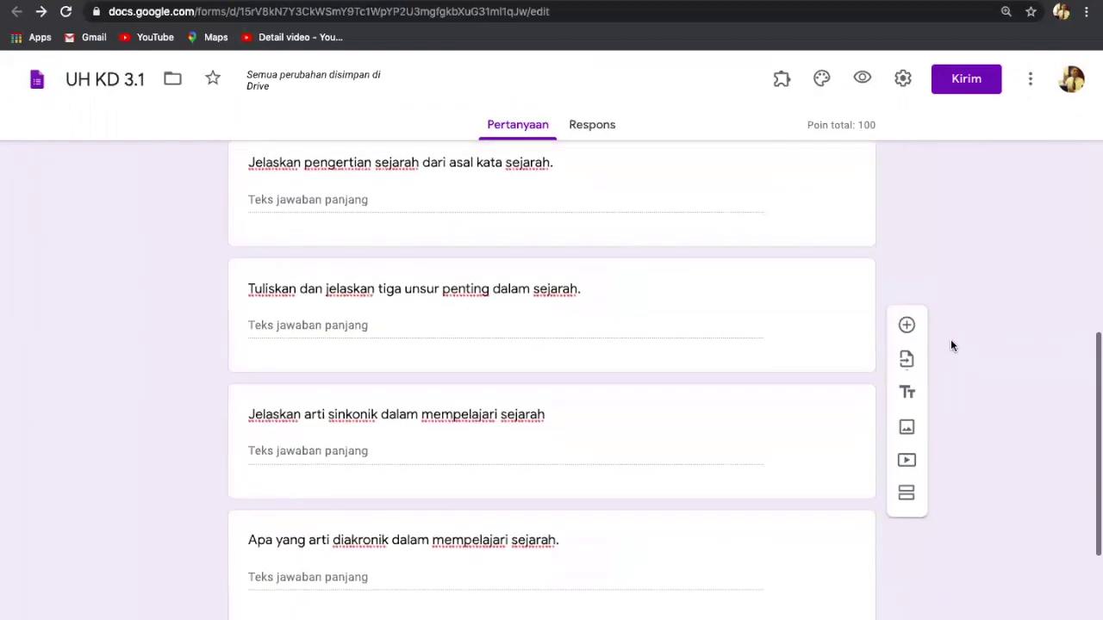
{"action": "scroll", "coordinate": [951, 345], "scroll_direction": "up", "scroll_amount": 2}
{"action": "scroll", "coordinate": [952, 345], "scroll_direction": "up", "scroll_amount": 3}
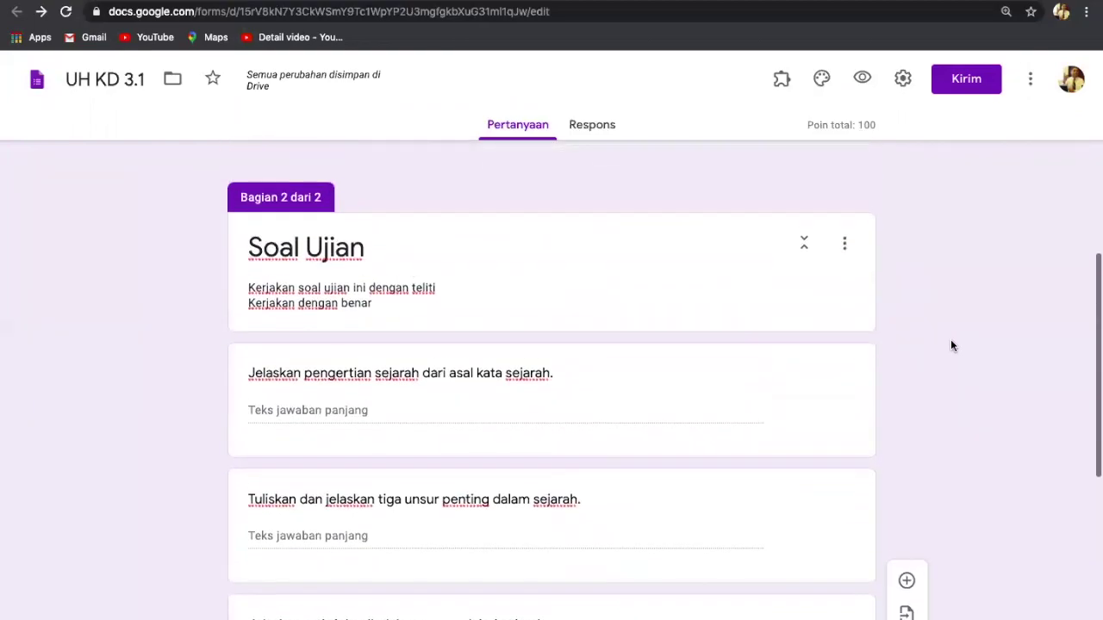
{"action": "scroll", "coordinate": [951, 346], "scroll_direction": "up", "scroll_amount": 3}
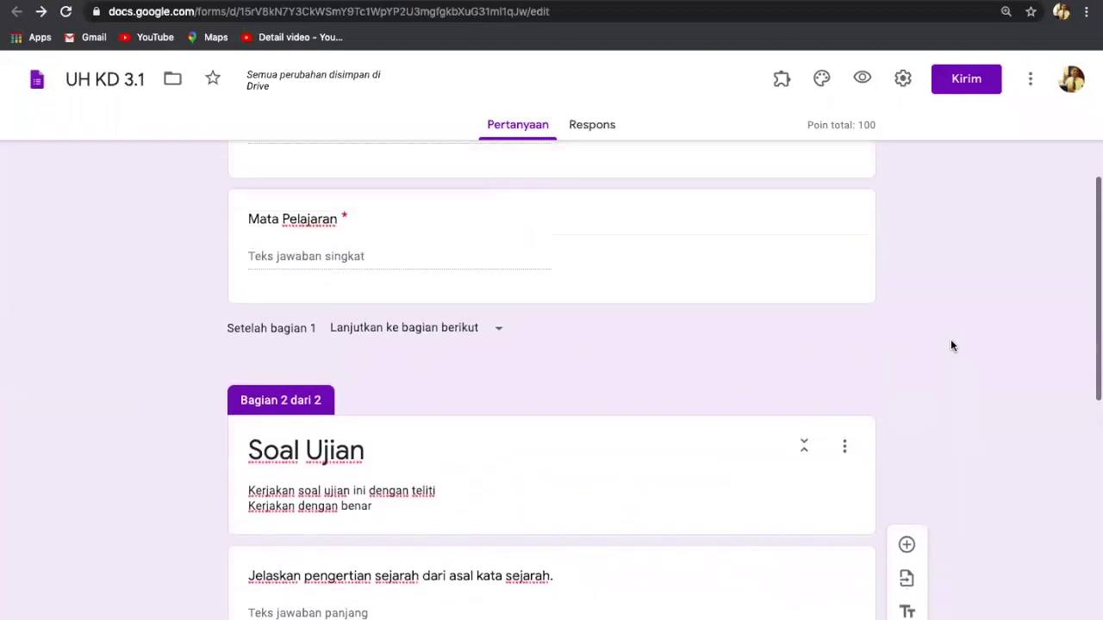
{"action": "scroll", "coordinate": [951, 345], "scroll_direction": "up", "scroll_amount": 3}
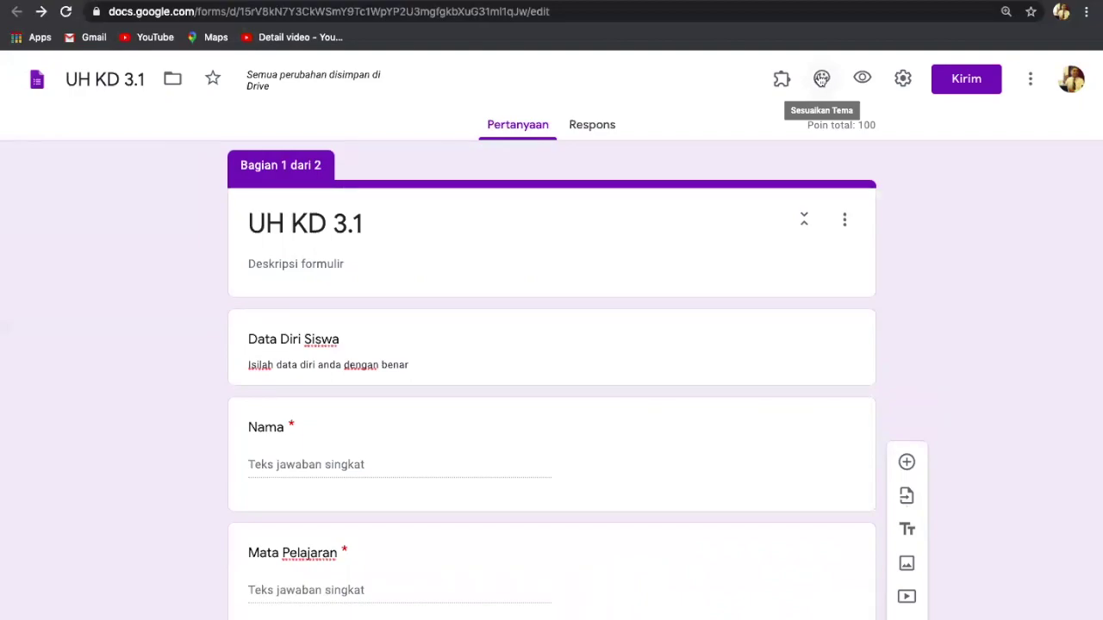
Step: Set the form header image to the guitar photo from the Office and School themes
{"action": "left_click", "coordinate": [821, 78]}
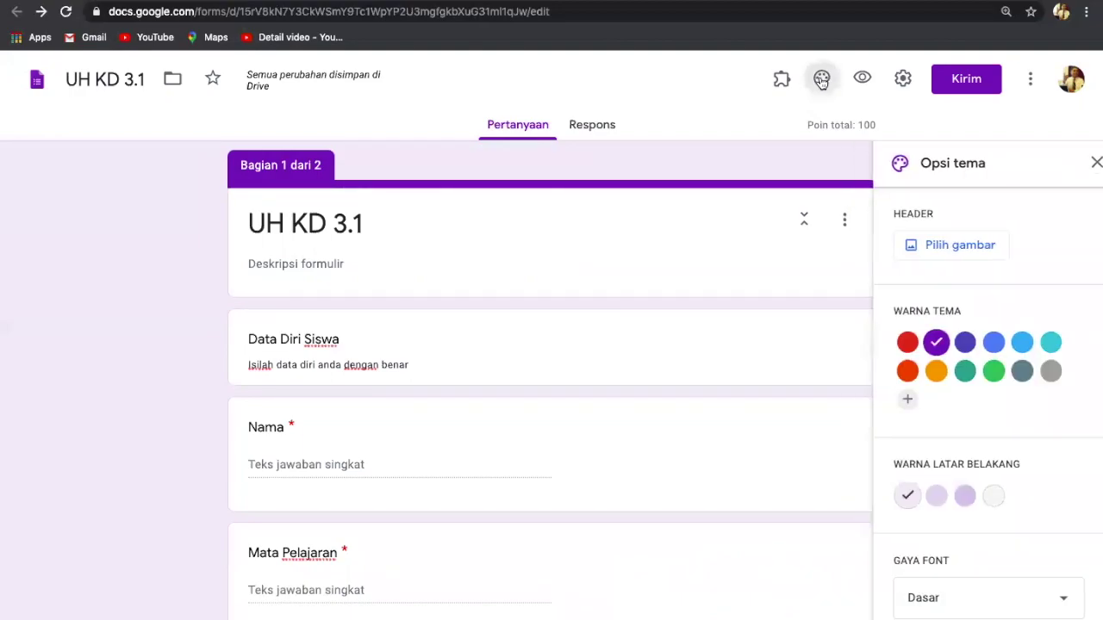
{"action": "left_click", "coordinate": [821, 79]}
{"action": "key", "text": "ctrl+plus"}
{"action": "key", "text": "ctrl+plus"}
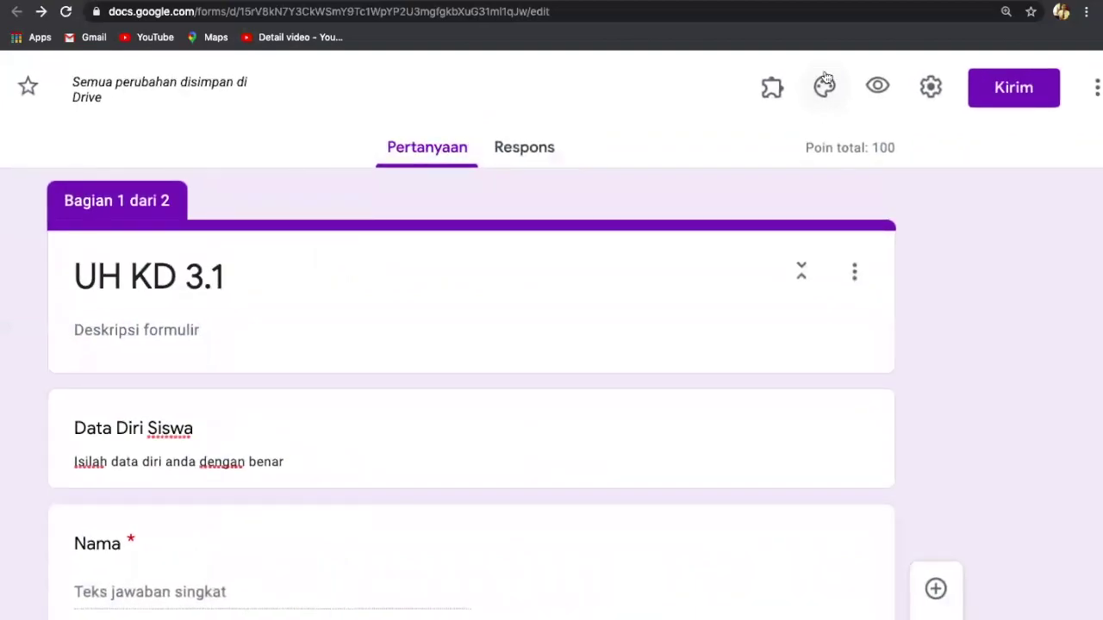
{"action": "left_click", "coordinate": [824, 83]}
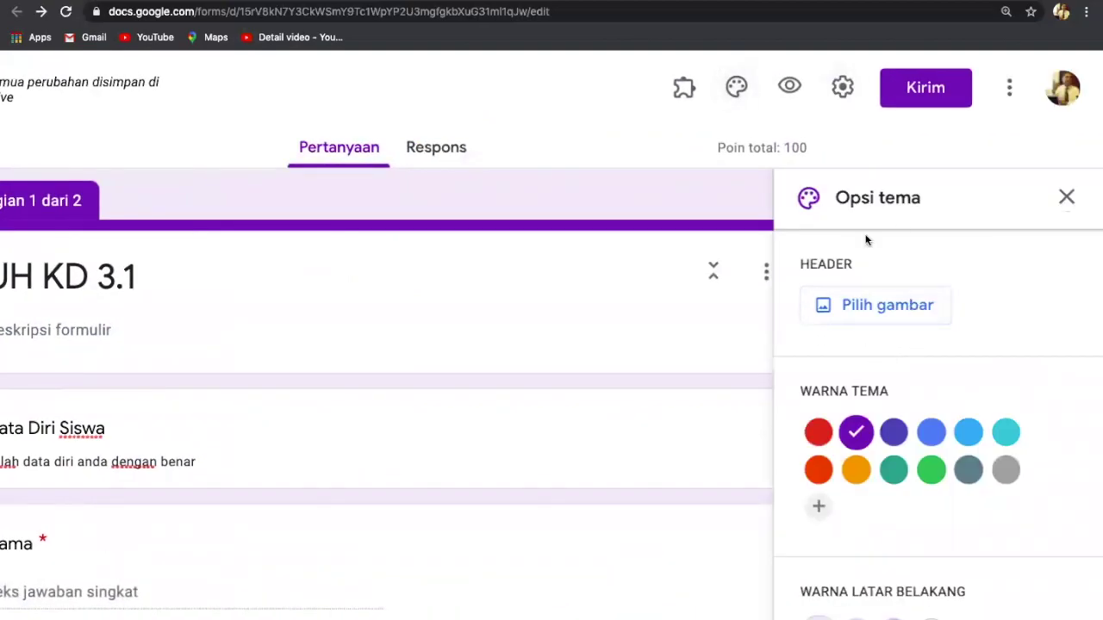
{"action": "left_click", "coordinate": [860, 306]}
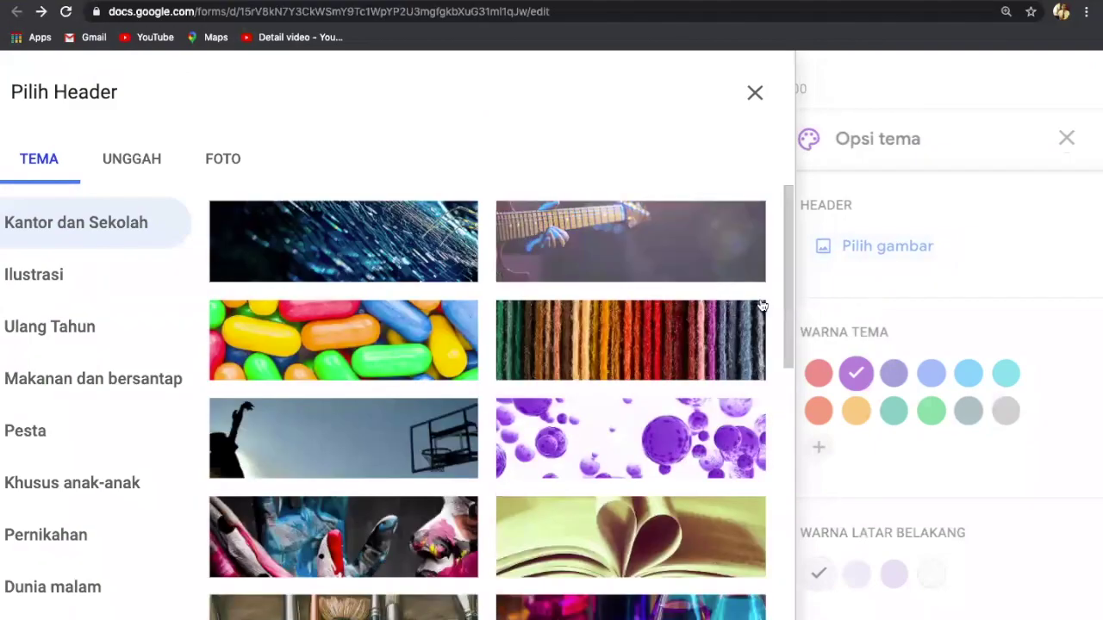
{"action": "left_click", "coordinate": [608, 256]}
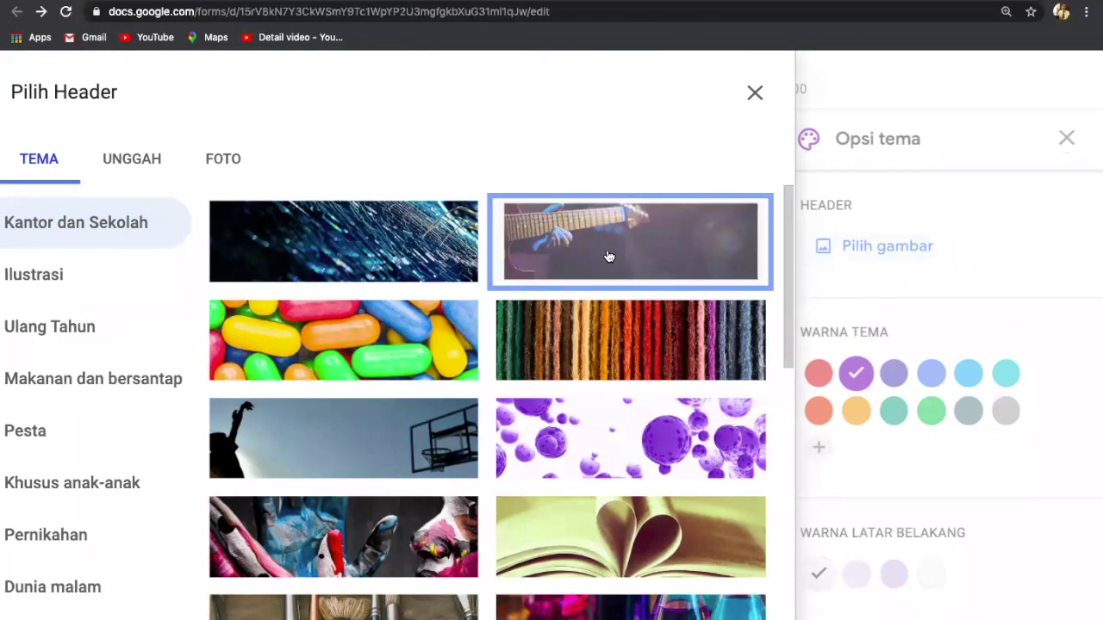
{"action": "scroll", "coordinate": [608, 256], "scroll_direction": "down", "scroll_amount": 15}
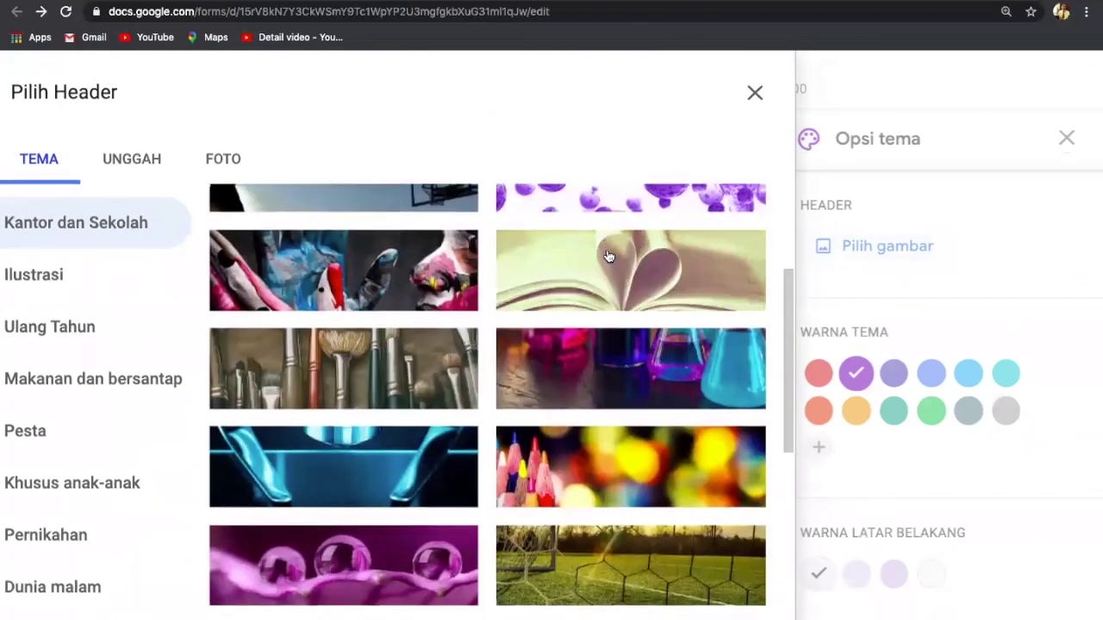
{"action": "scroll", "coordinate": [608, 256], "scroll_direction": "up", "scroll_amount": 5}
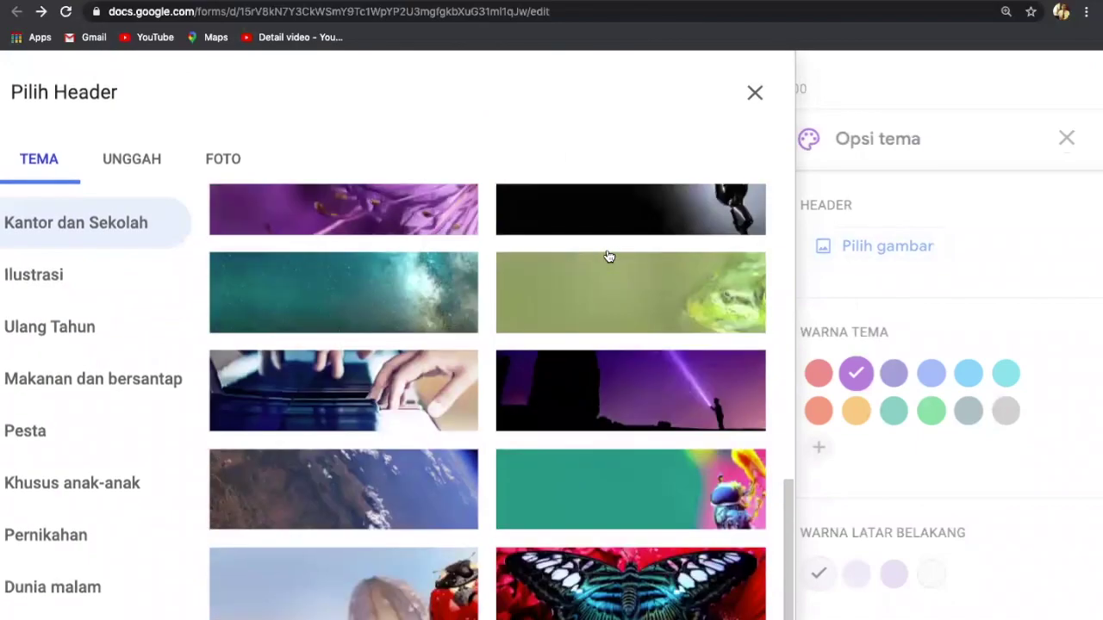
{"action": "scroll", "coordinate": [608, 256], "scroll_direction": "up", "scroll_amount": 1}
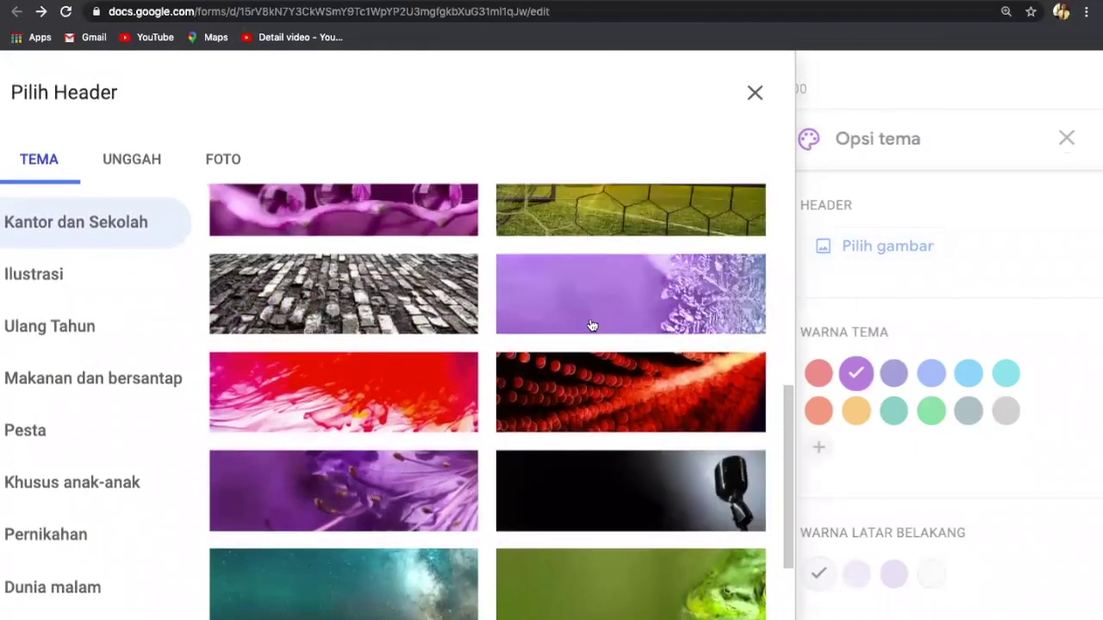
{"action": "scroll", "coordinate": [590, 324], "scroll_direction": "up", "scroll_amount": 5}
{"action": "scroll", "coordinate": [591, 323], "scroll_direction": "up", "scroll_amount": 3}
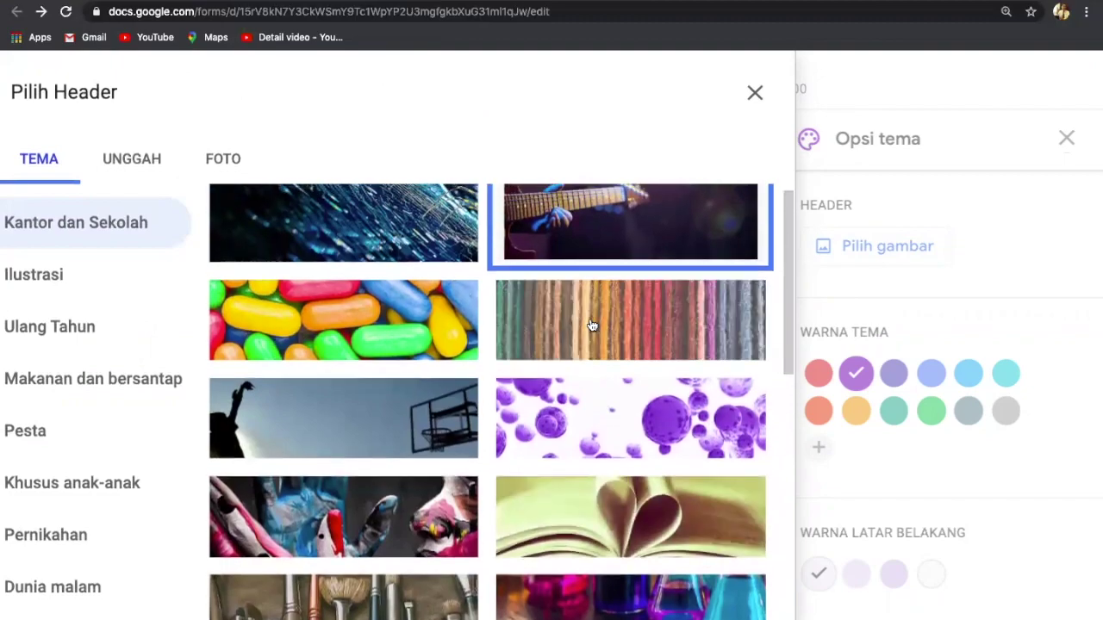
{"action": "left_click", "coordinate": [602, 245]}
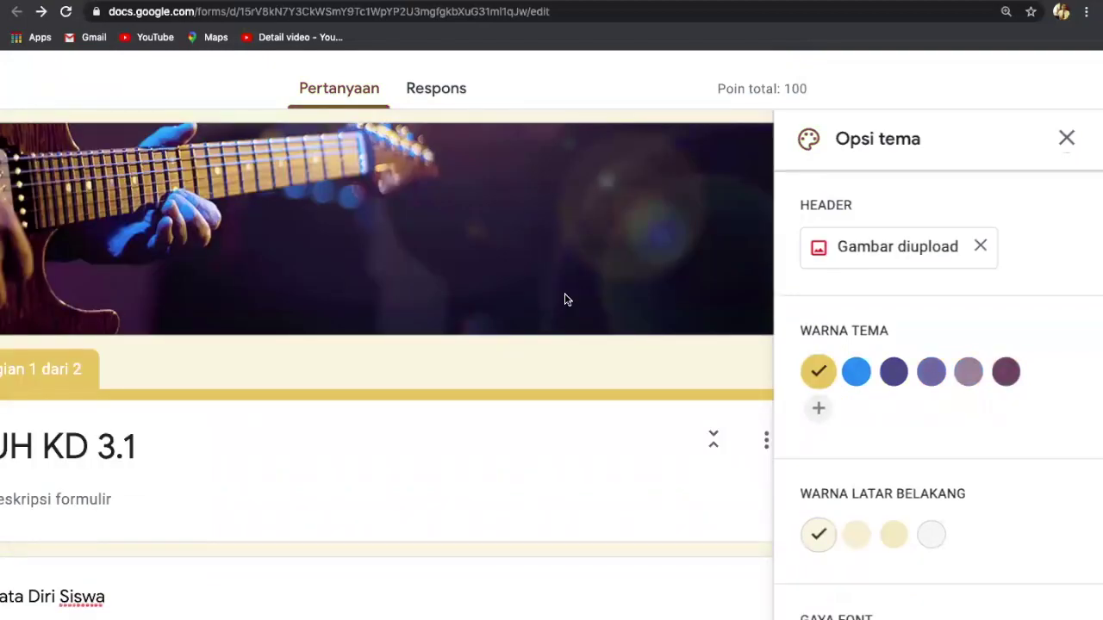
Step: Switch the theme colour to blue (#2791f0) and close the theme options
{"action": "scroll", "coordinate": [565, 294], "scroll_direction": "down", "scroll_amount": 3}
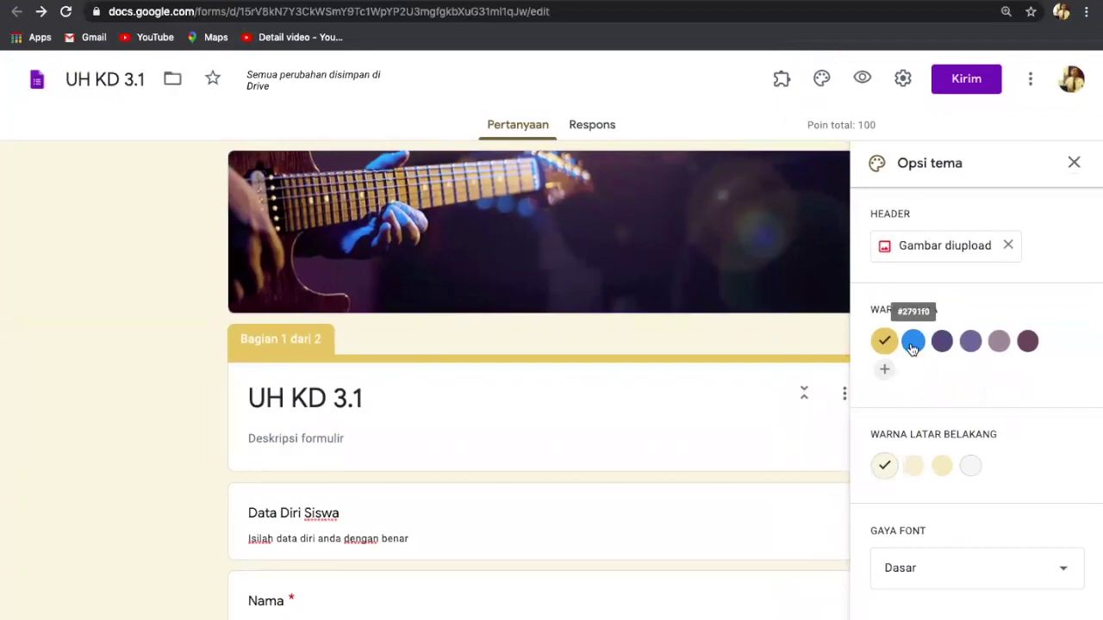
{"action": "left_click", "coordinate": [913, 344]}
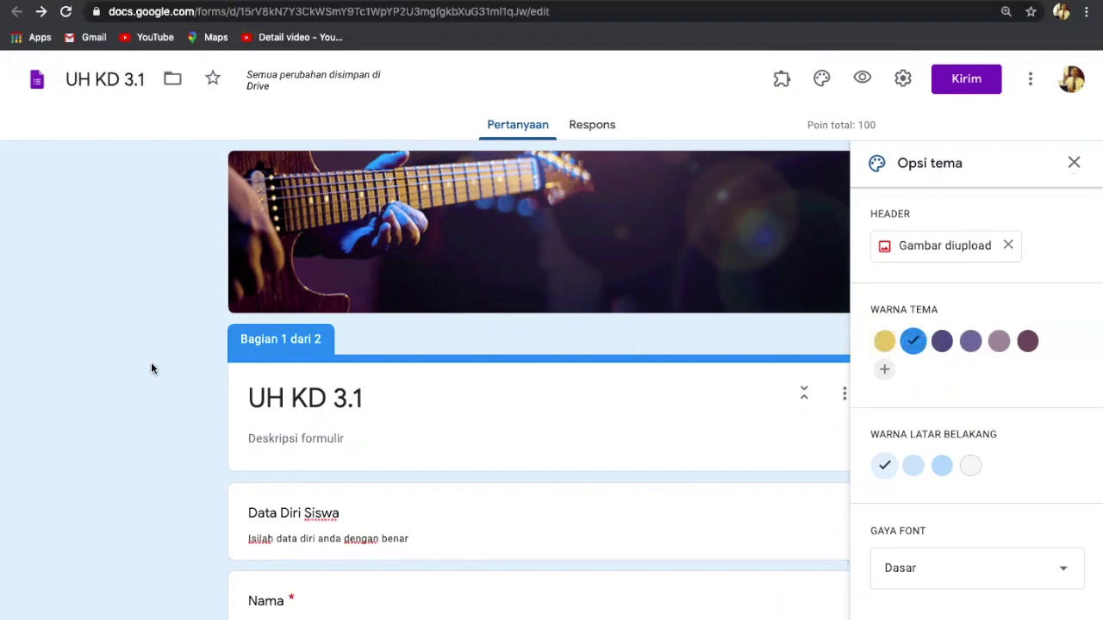
{"action": "left_click", "coordinate": [1074, 163]}
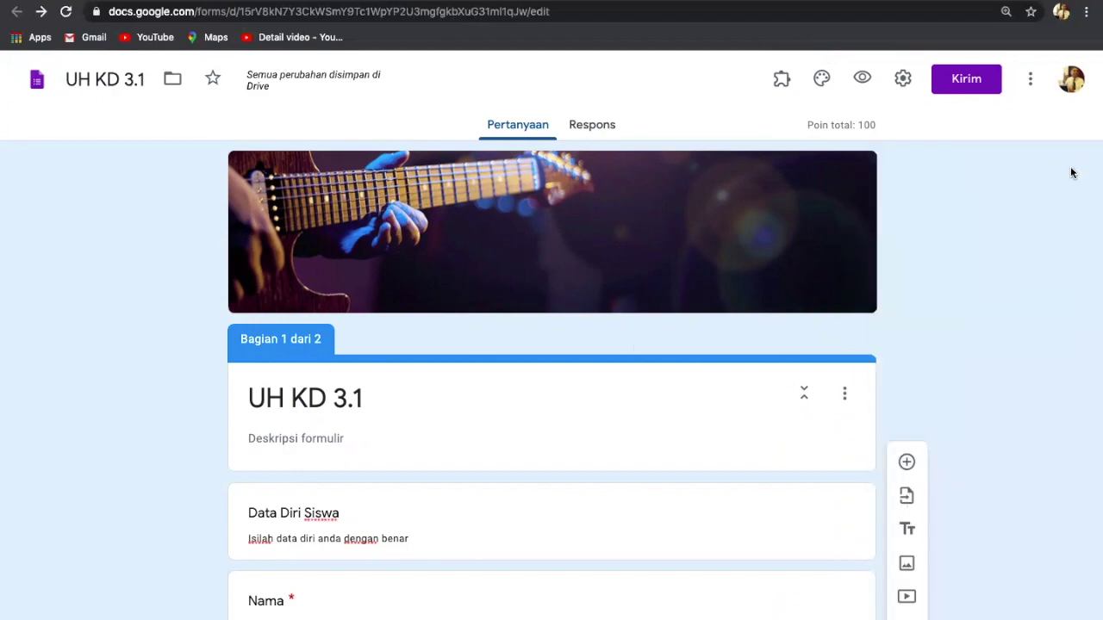
{"action": "scroll", "coordinate": [969, 300], "scroll_direction": "down", "scroll_amount": 5}
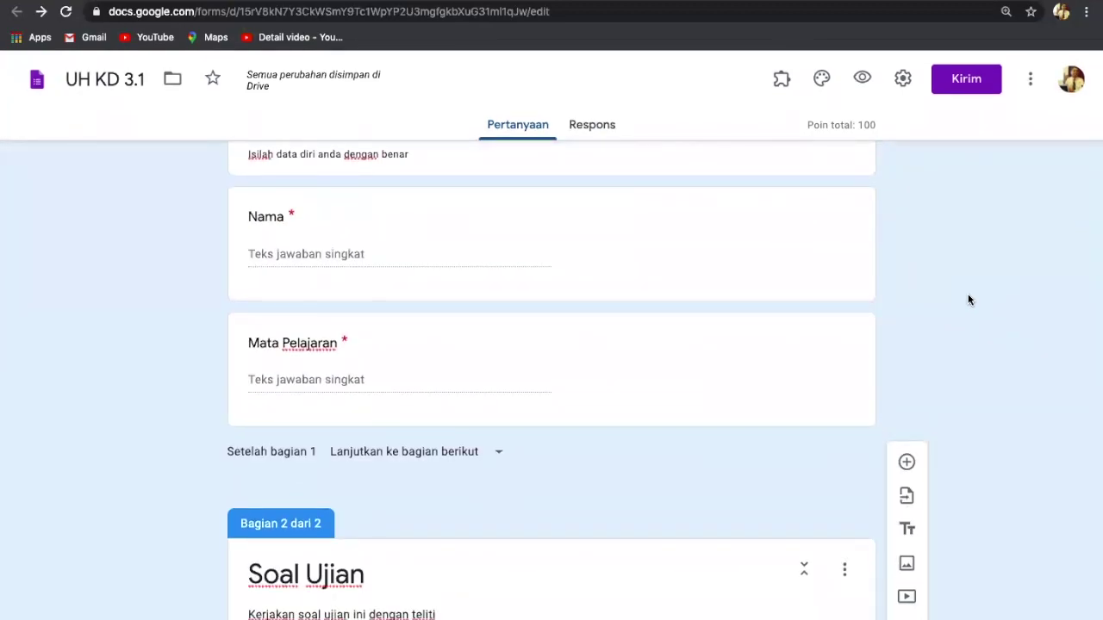
{"action": "scroll", "coordinate": [968, 300], "scroll_direction": "up", "scroll_amount": 3}
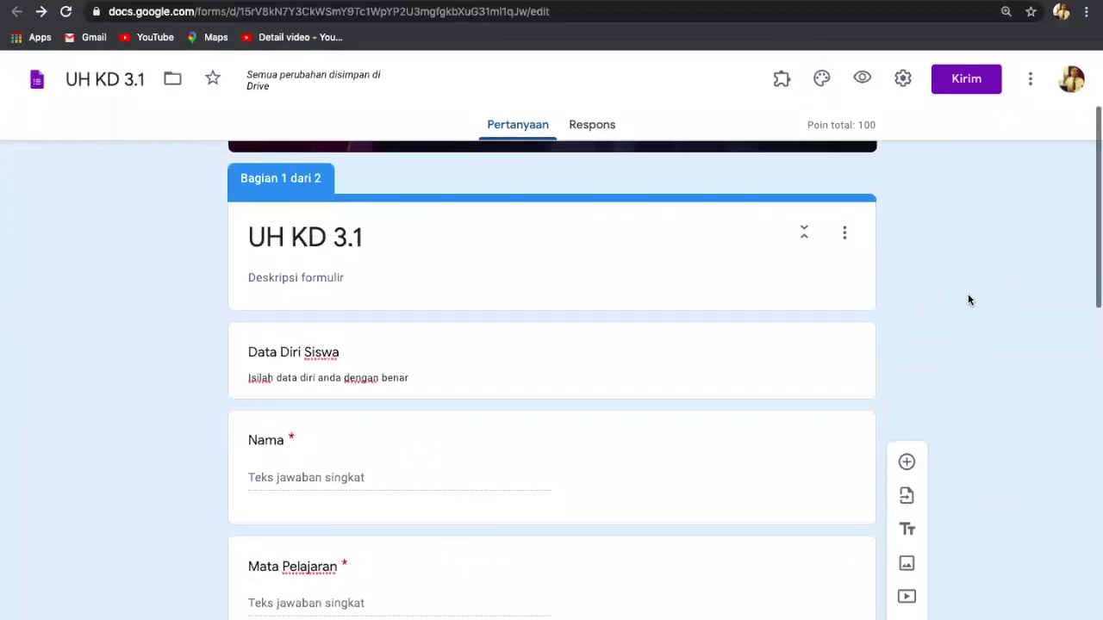
{"action": "scroll", "coordinate": [968, 300], "scroll_direction": "up", "scroll_amount": 2}
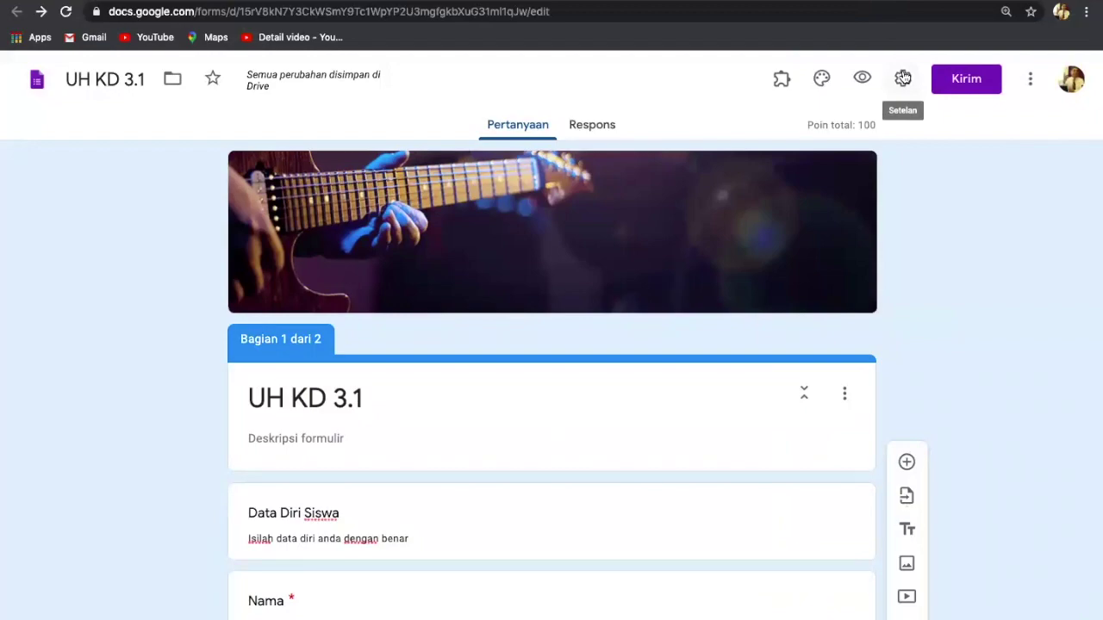
{"action": "scroll", "coordinate": [903, 77], "scroll_direction": "up", "scroll_amount": 3}
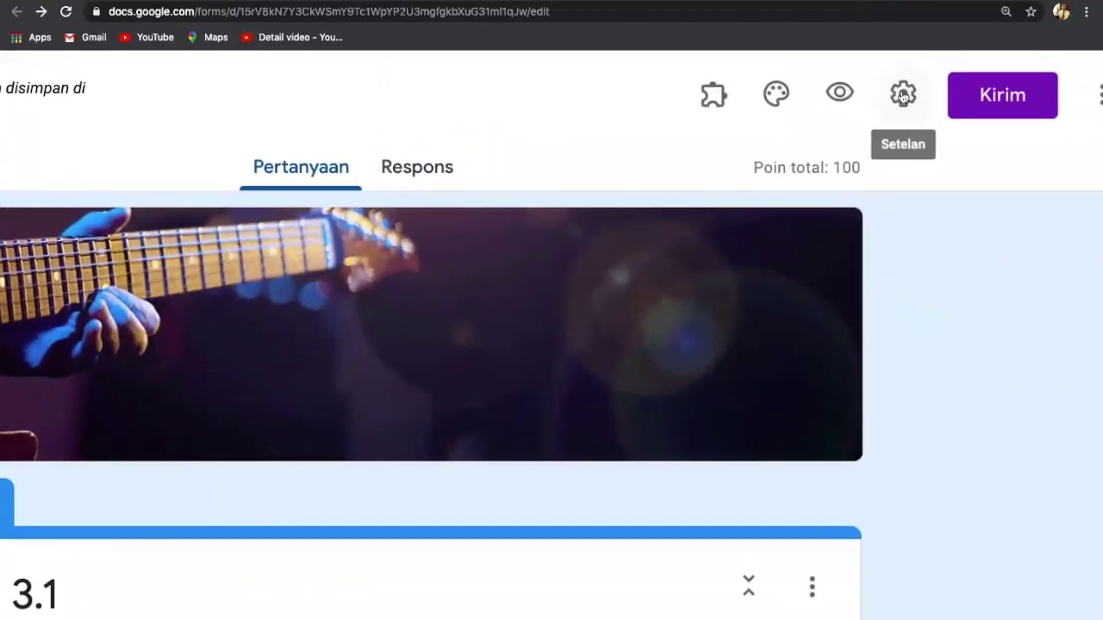
Step: Tick 'Limit to 1 response' in the form's General settings
{"action": "scroll", "coordinate": [901, 94], "scroll_direction": "up", "scroll_amount": 2}
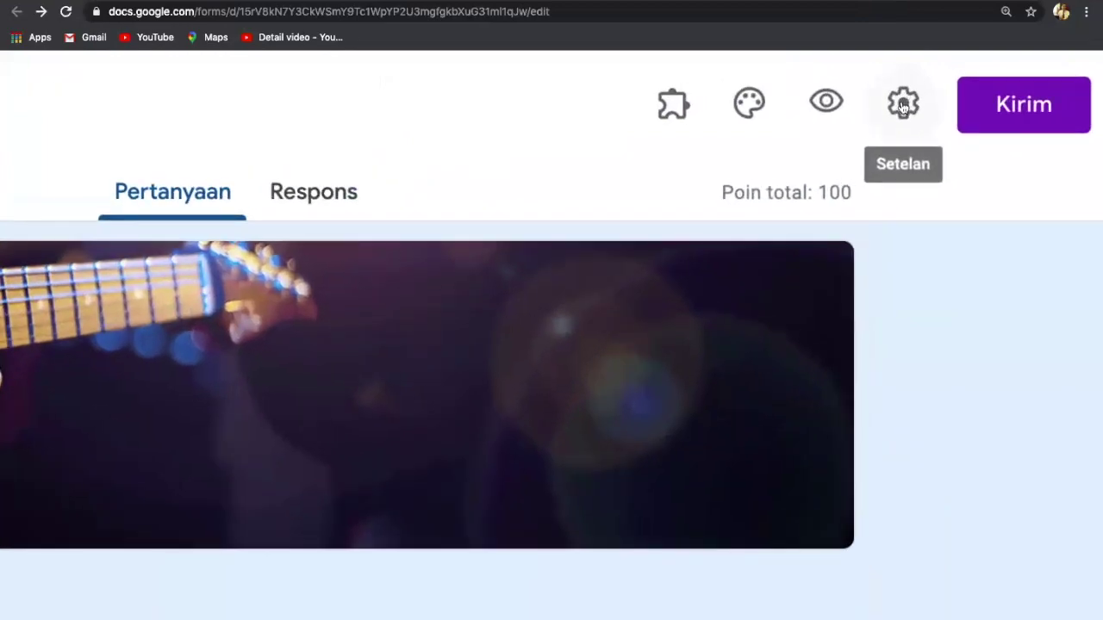
{"action": "left_click", "coordinate": [903, 103]}
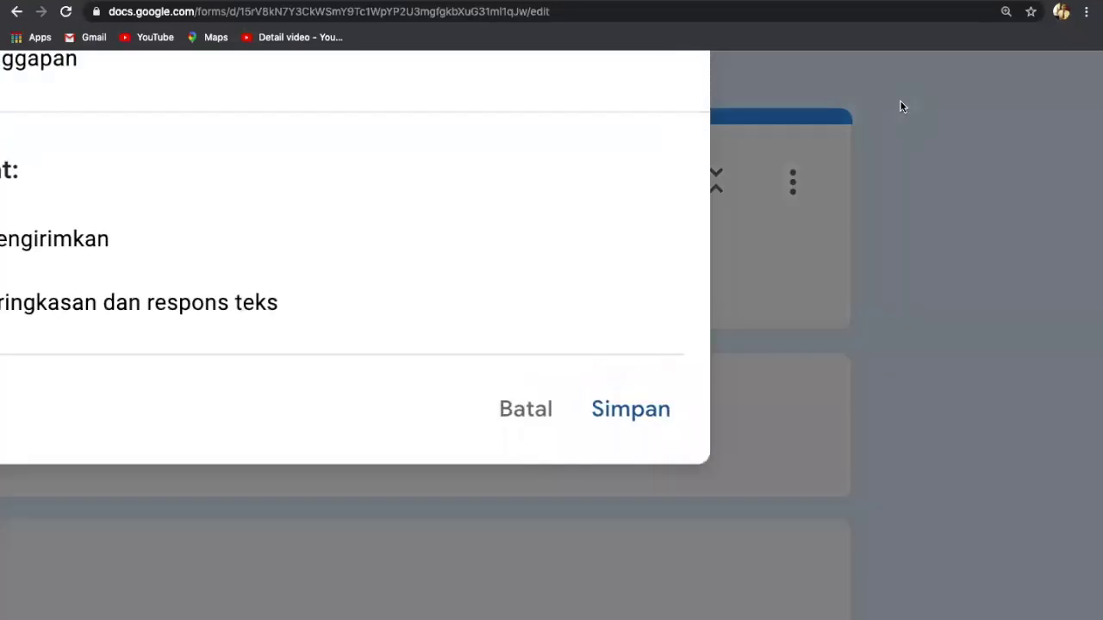
{"action": "scroll", "coordinate": [901, 105], "scroll_direction": "down", "scroll_amount": 5}
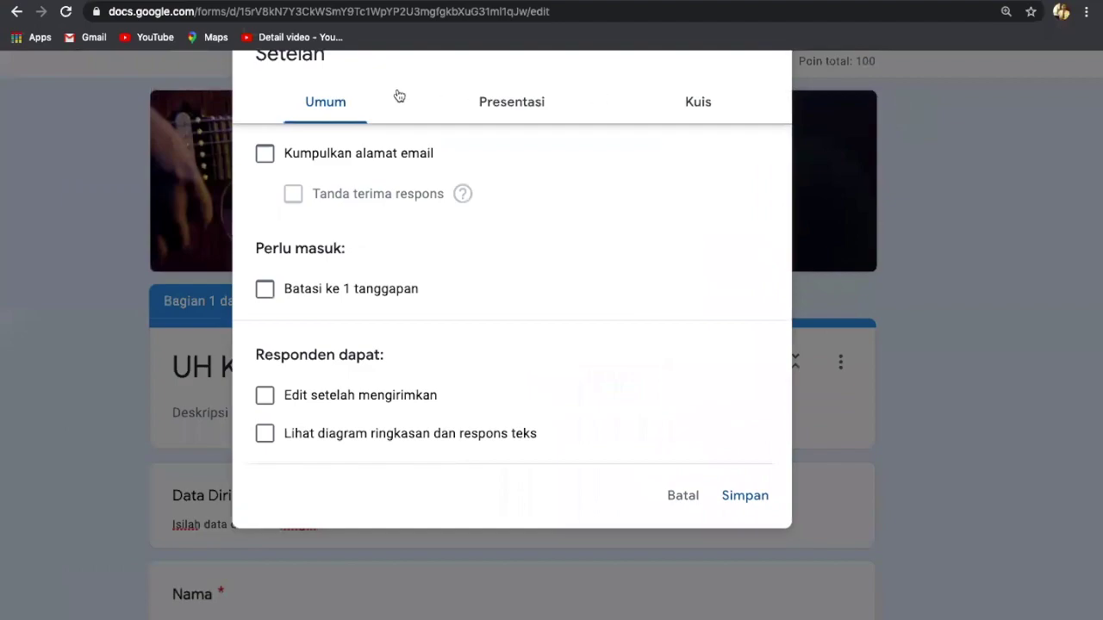
{"action": "scroll", "coordinate": [319, 113], "scroll_direction": "down", "scroll_amount": 1}
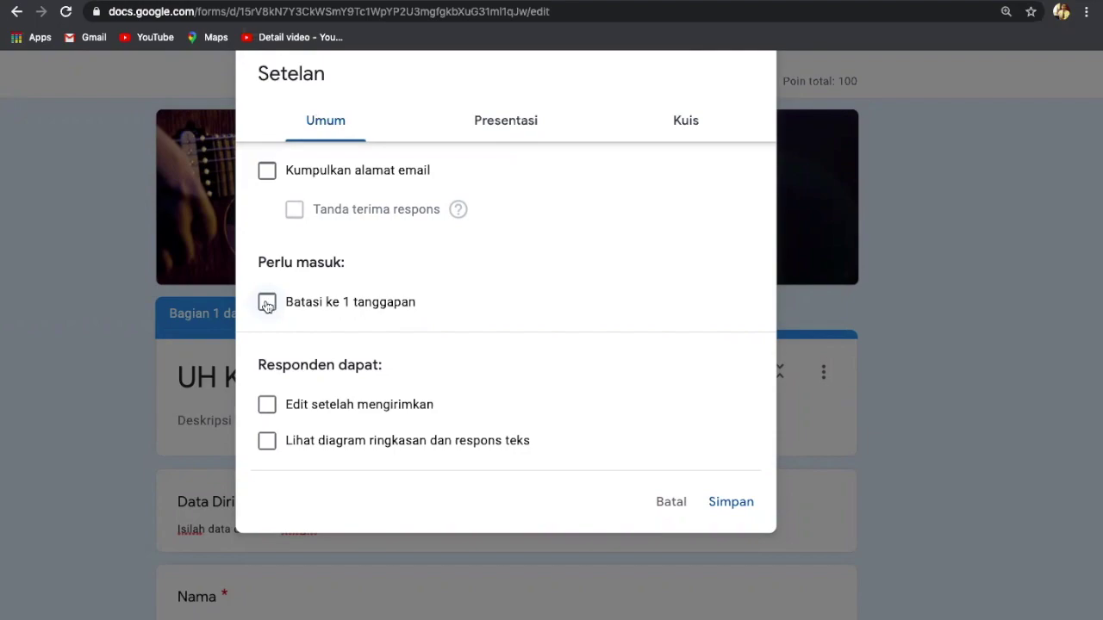
{"action": "left_click", "coordinate": [267, 303]}
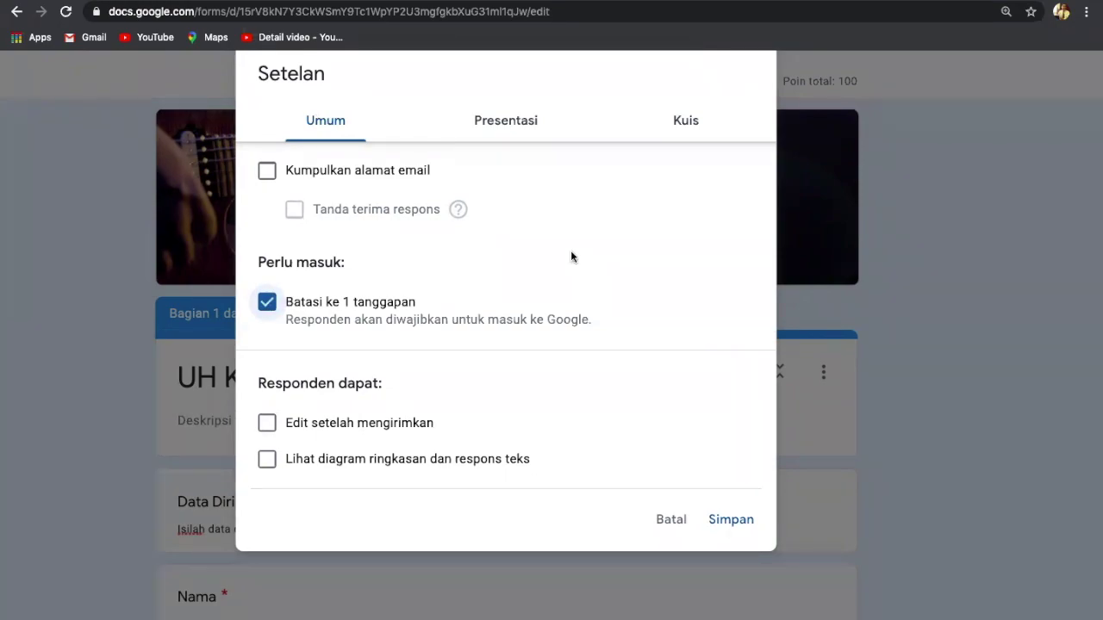
{"action": "left_click", "coordinate": [689, 124]}
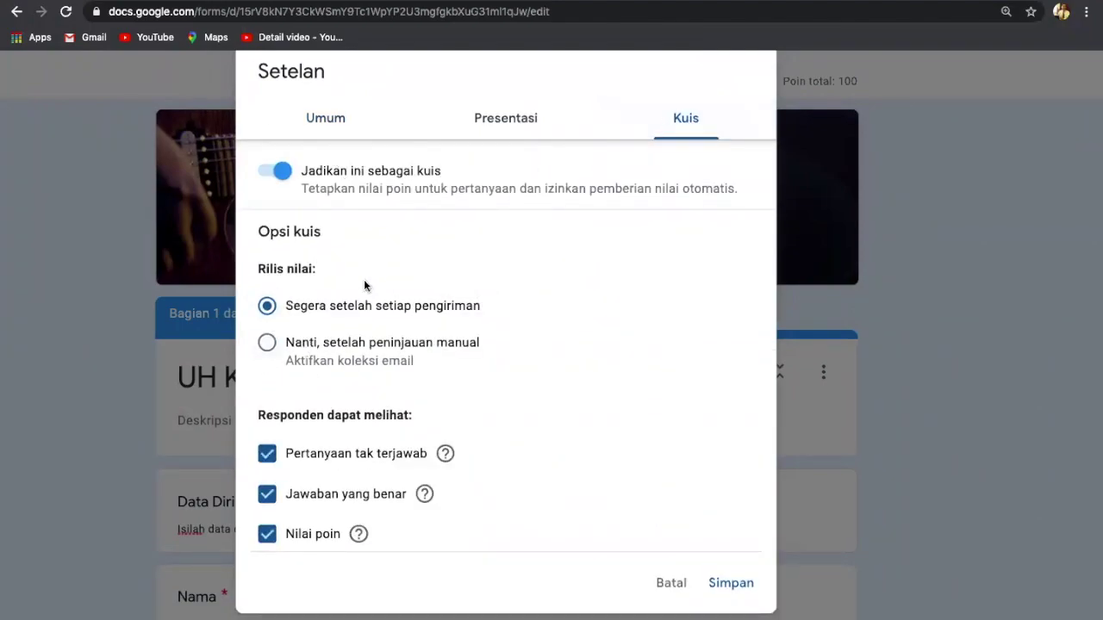
Step: Set quiz grades to release 'Later, after manual review'
{"action": "scroll", "coordinate": [350, 306], "scroll_direction": "up", "scroll_amount": 5}
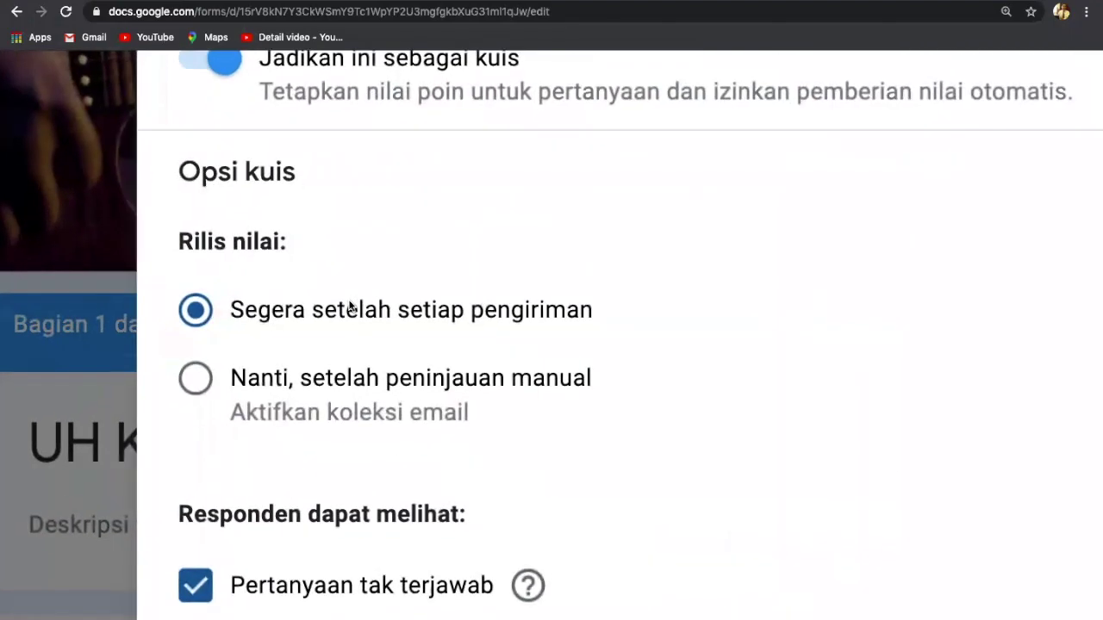
{"action": "scroll", "coordinate": [350, 306], "scroll_direction": "down", "scroll_amount": 1}
{"action": "scroll", "coordinate": [350, 305], "scroll_direction": "up", "scroll_amount": 1}
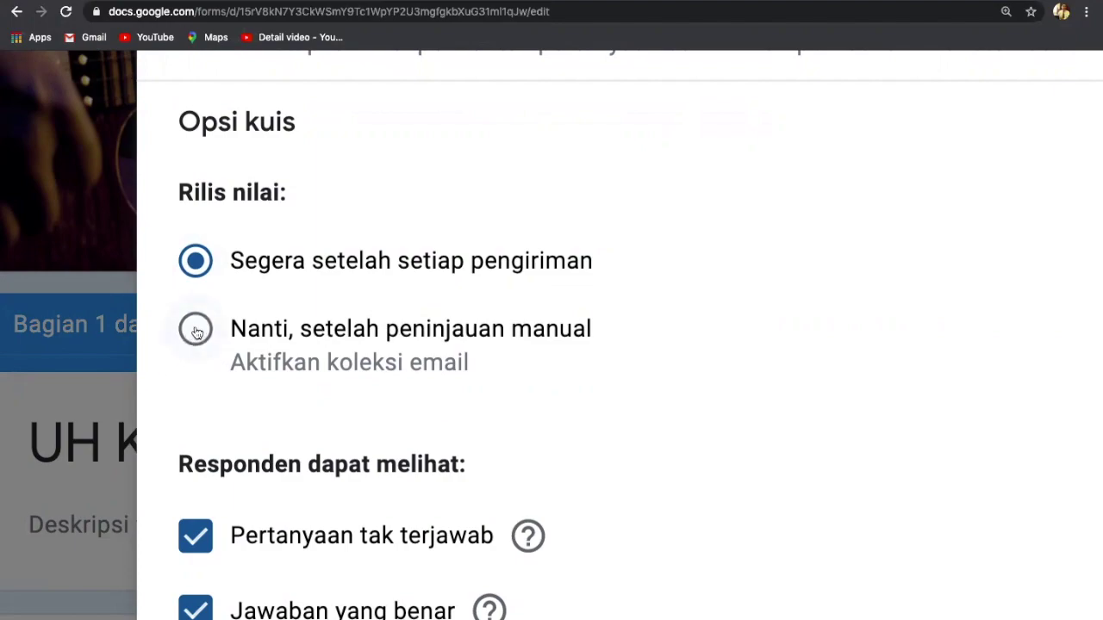
{"action": "left_click", "coordinate": [196, 332]}
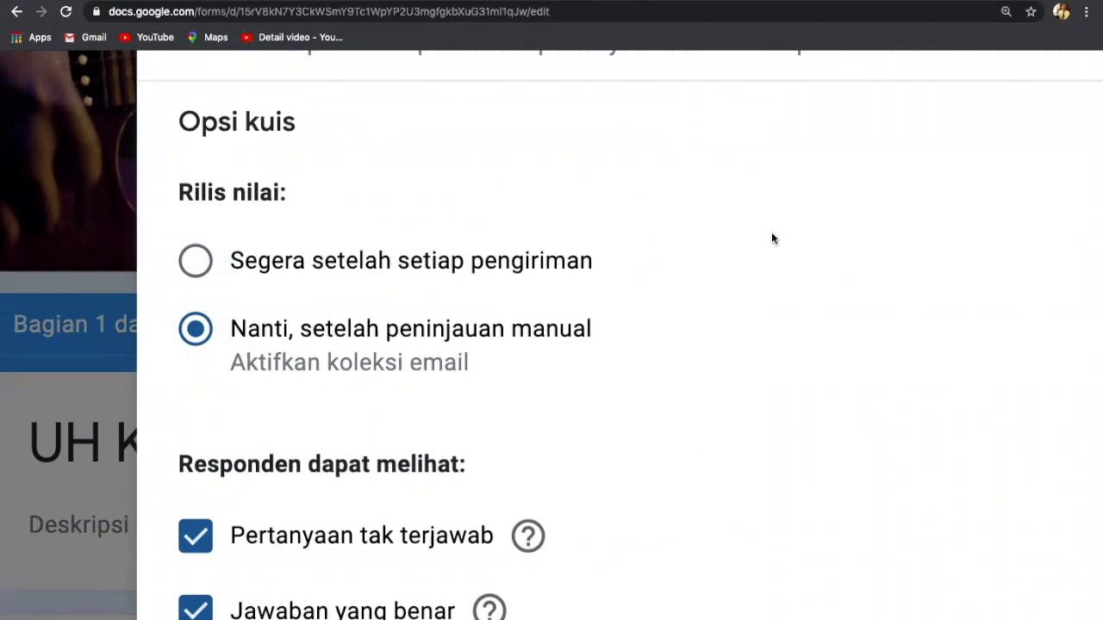
Step: Turn on response receipts in the General settings
{"action": "scroll", "coordinate": [772, 235], "scroll_direction": "up", "scroll_amount": 5}
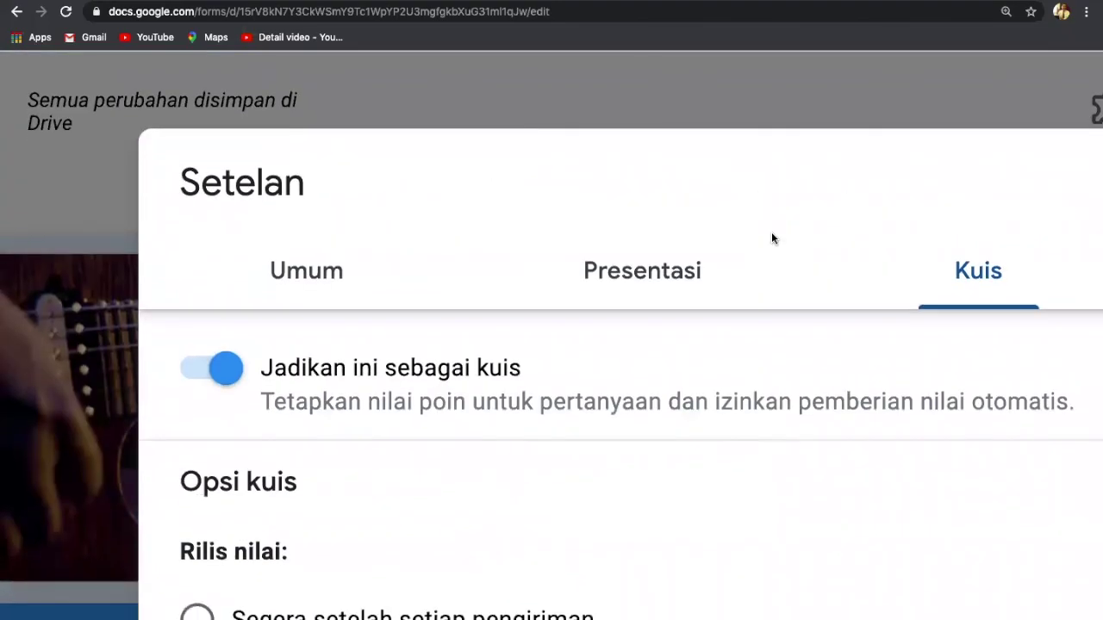
{"action": "scroll", "coordinate": [772, 238], "scroll_direction": "down", "scroll_amount": 1}
{"action": "scroll", "coordinate": [773, 240], "scroll_direction": "down", "scroll_amount": 6}
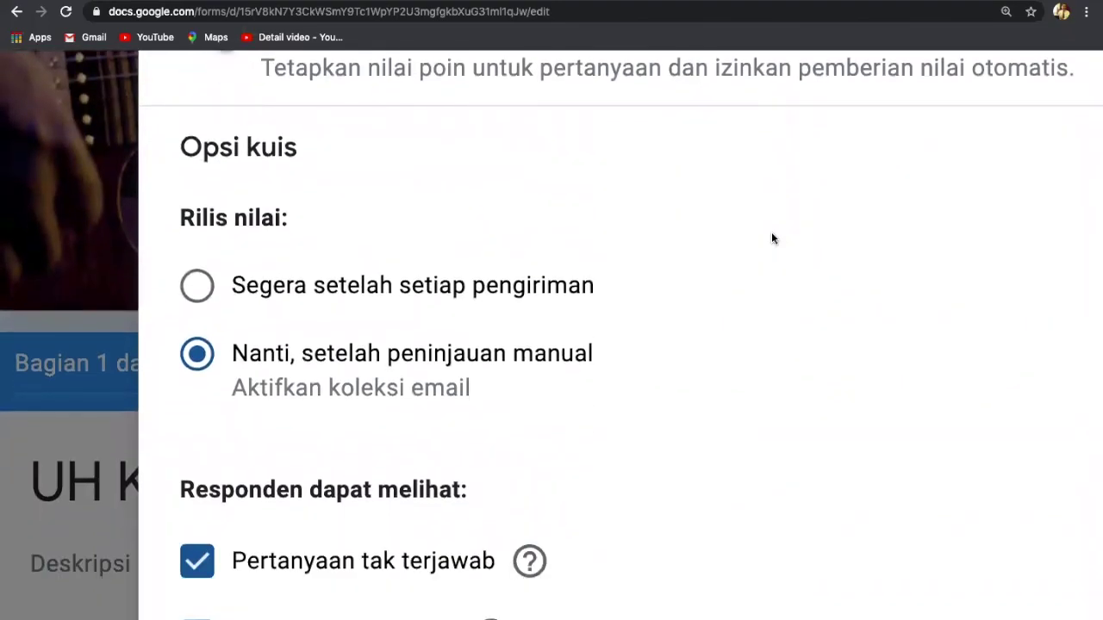
{"action": "scroll", "coordinate": [771, 239], "scroll_direction": "up", "scroll_amount": 6}
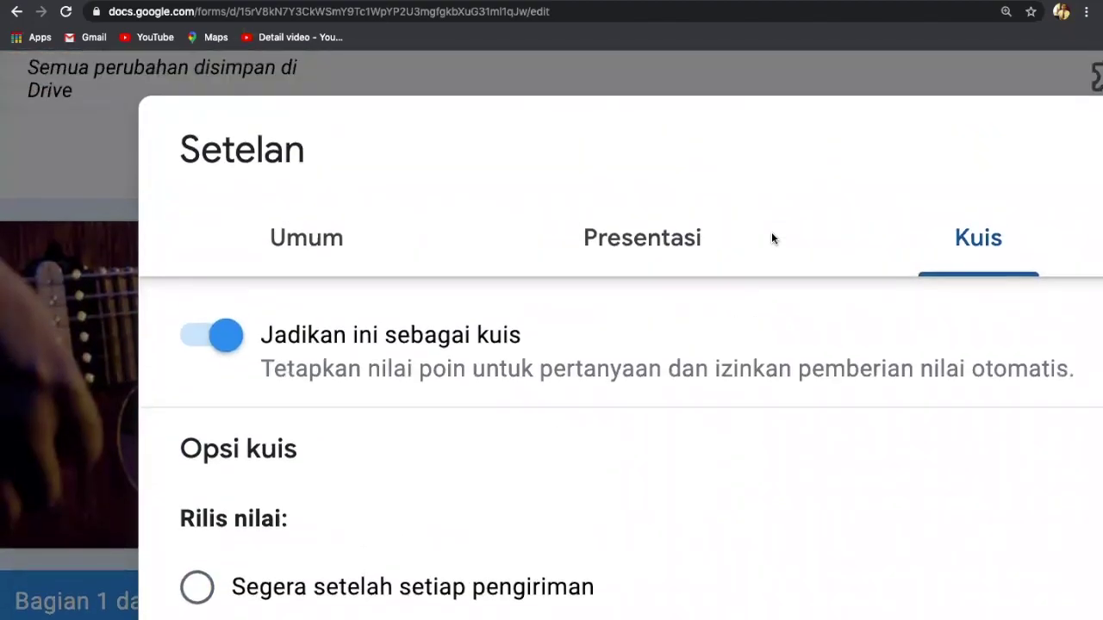
{"action": "left_click", "coordinate": [306, 254]}
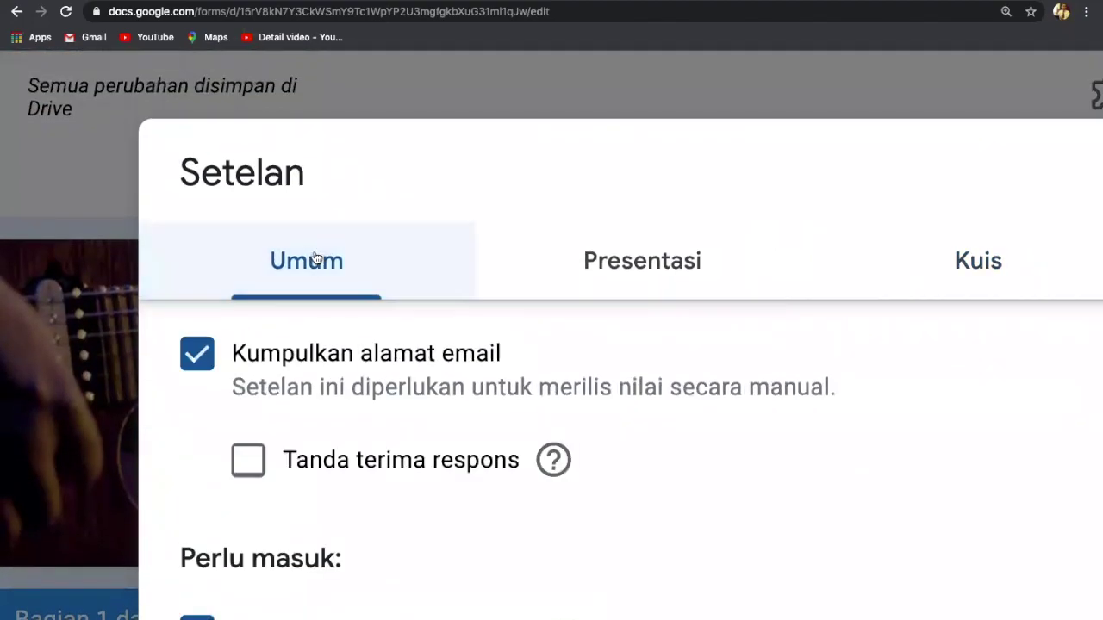
{"action": "left_click", "coordinate": [250, 461]}
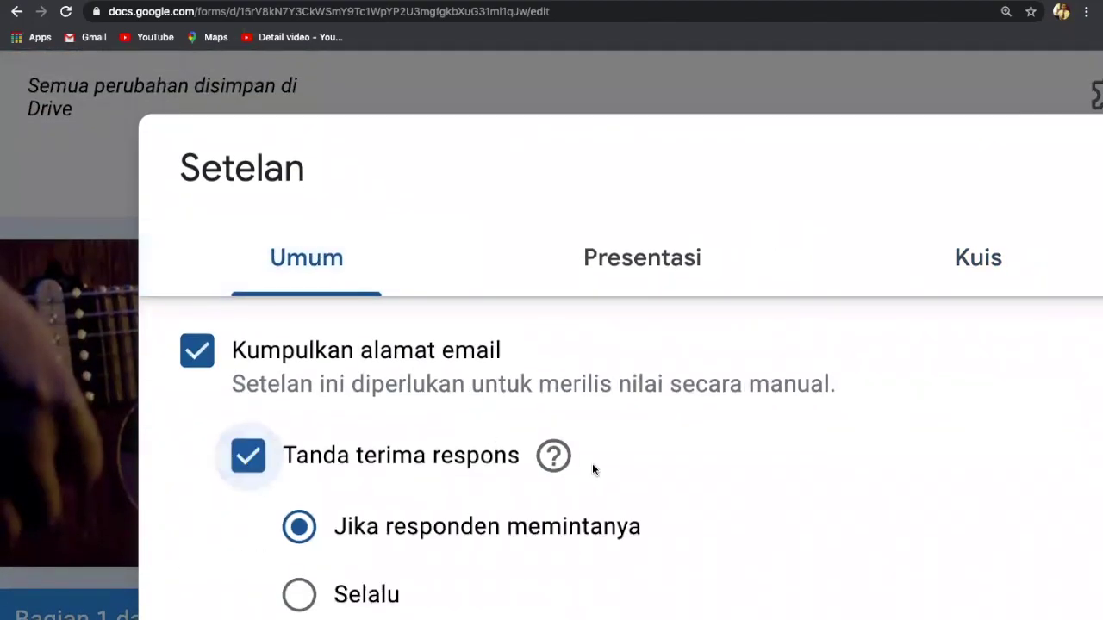
{"action": "scroll", "coordinate": [715, 241], "scroll_direction": "down", "scroll_amount": 4}
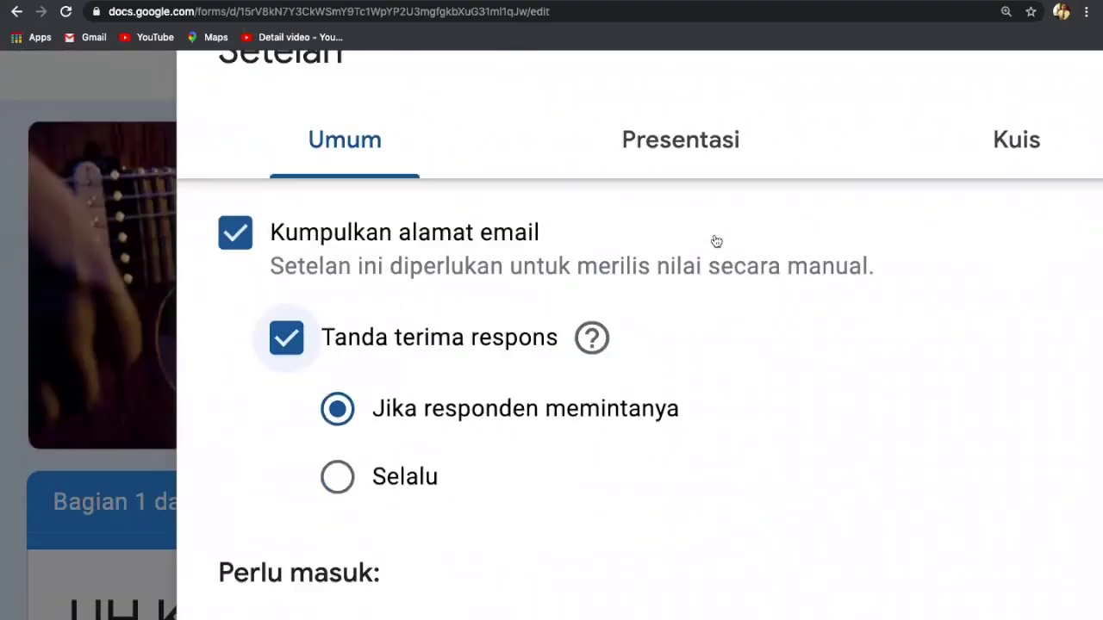
{"action": "scroll", "coordinate": [713, 241], "scroll_direction": "up", "scroll_amount": 4}
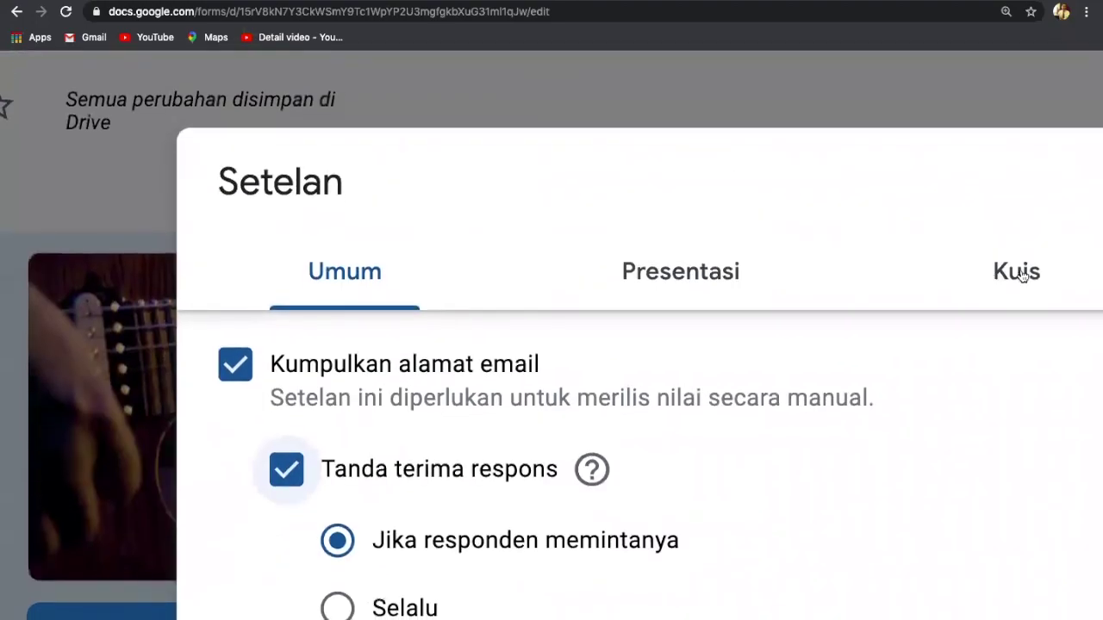
Step: Save the form settings and close them
{"action": "left_click", "coordinate": [1022, 274]}
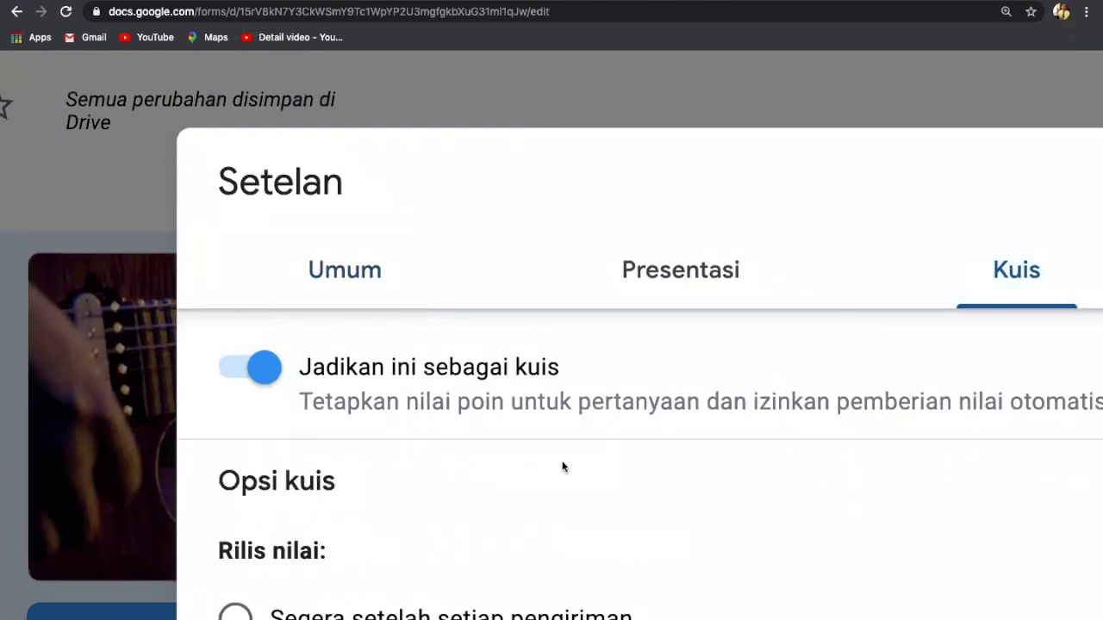
{"action": "scroll", "coordinate": [580, 497], "scroll_direction": "down", "scroll_amount": 1}
{"action": "scroll", "coordinate": [578, 497], "scroll_direction": "down", "scroll_amount": 3}
{"action": "scroll", "coordinate": [579, 497], "scroll_direction": "up", "scroll_amount": 3}
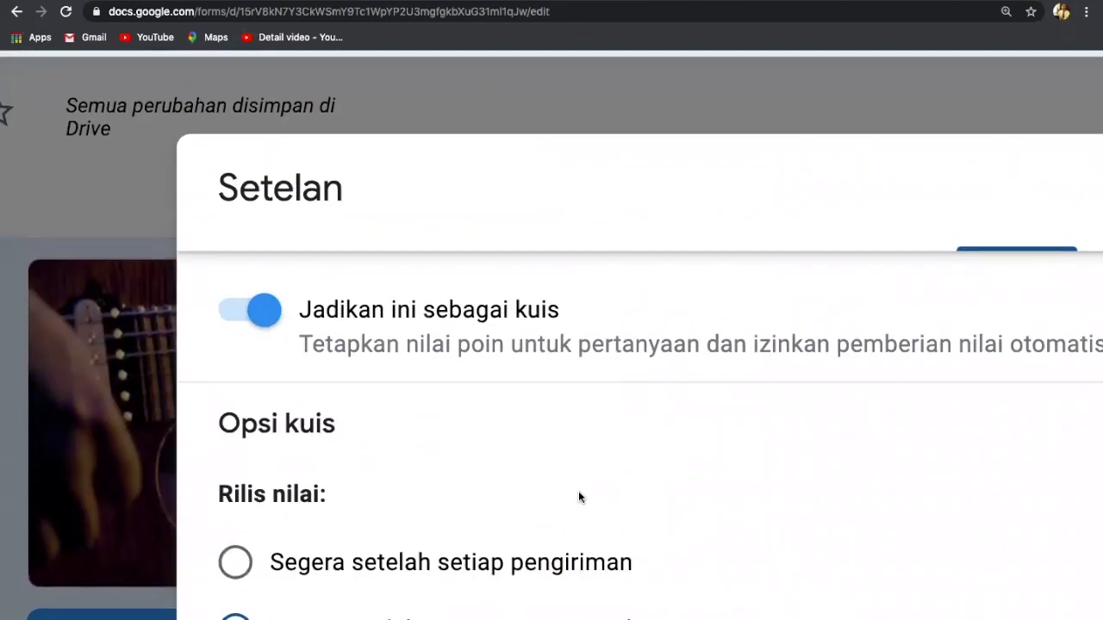
{"action": "key", "text": "ctrl+minus"}
{"action": "key", "text": "ctrl+minus"}
{"action": "key", "text": "ctrl+minus"}
{"action": "key", "text": "ctrl+minus"}
{"action": "key", "text": "ctrl+minus"}
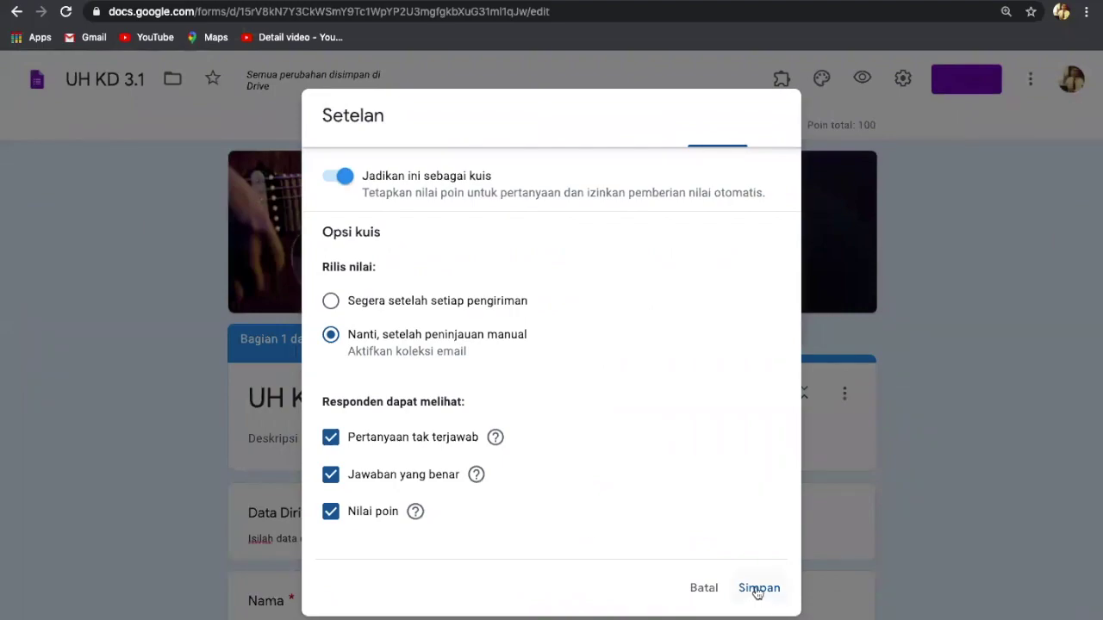
{"action": "left_click", "coordinate": [757, 588]}
{"action": "key", "text": "ctrl+0"}
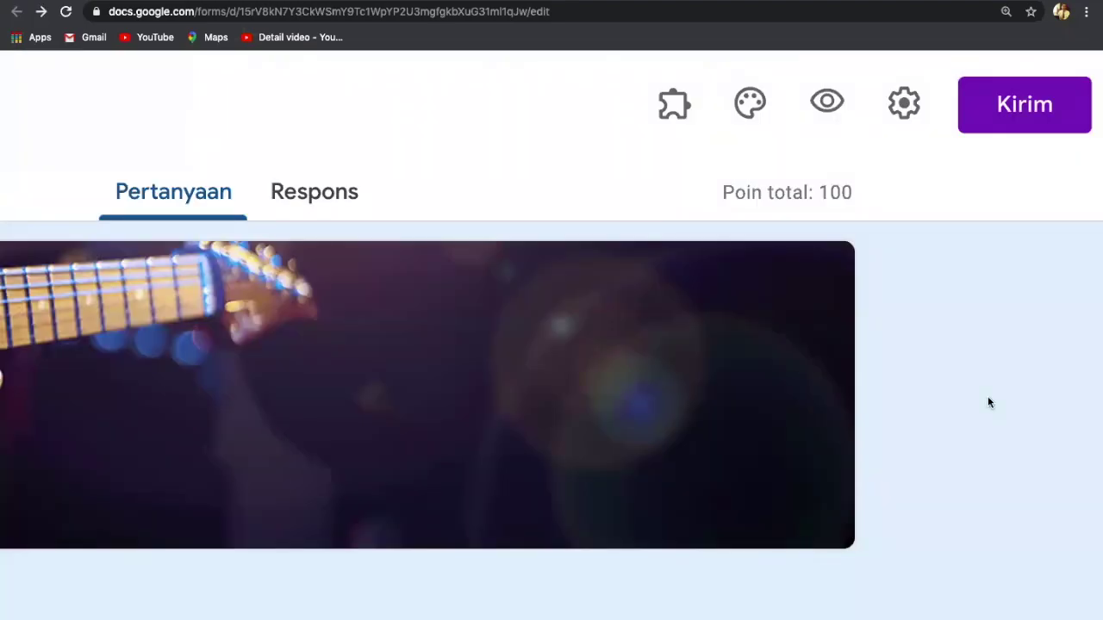
{"action": "scroll", "coordinate": [989, 403], "scroll_direction": "down", "scroll_amount": 3}
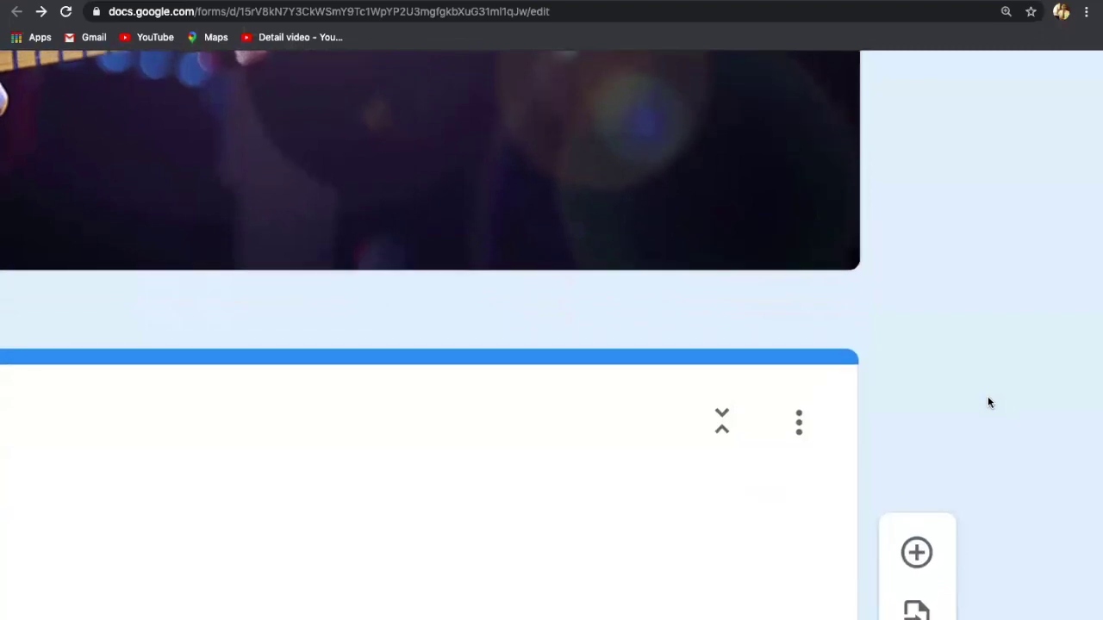
{"action": "scroll", "coordinate": [986, 406], "scroll_direction": "down", "scroll_amount": 5}
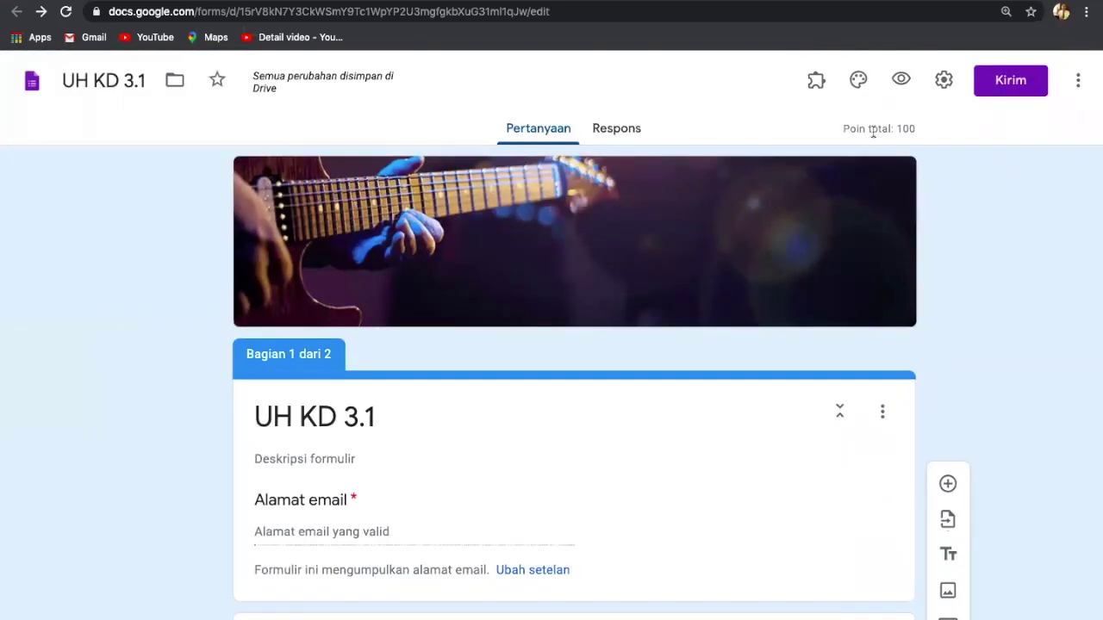
{"action": "scroll", "coordinate": [1072, 359], "scroll_direction": "down", "scroll_amount": 2}
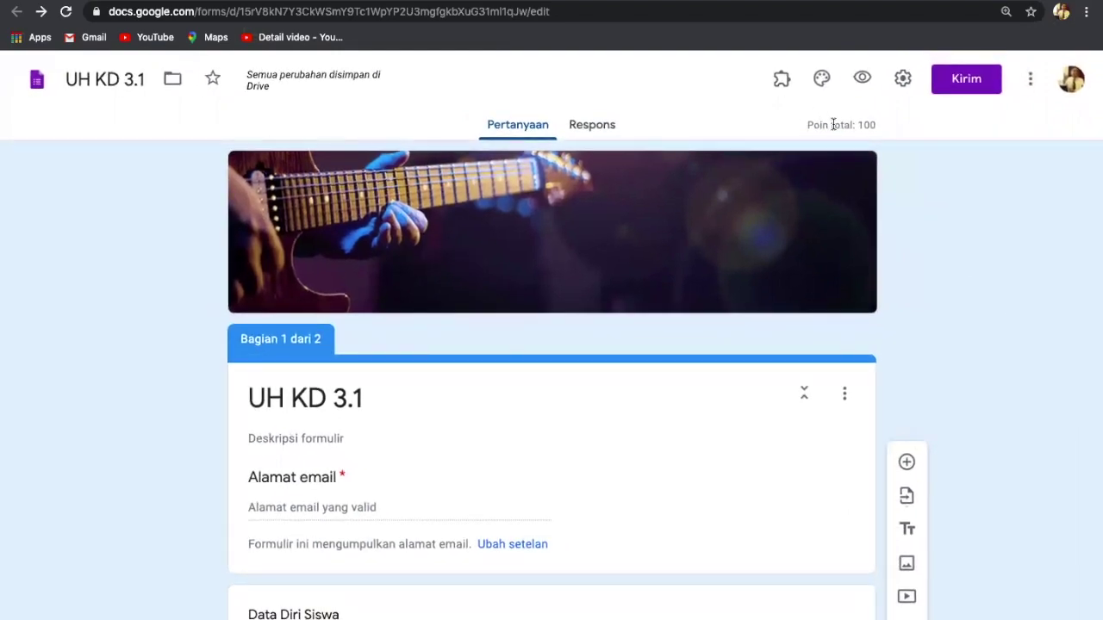
{"action": "scroll", "coordinate": [833, 124], "scroll_direction": "up", "scroll_amount": 5}
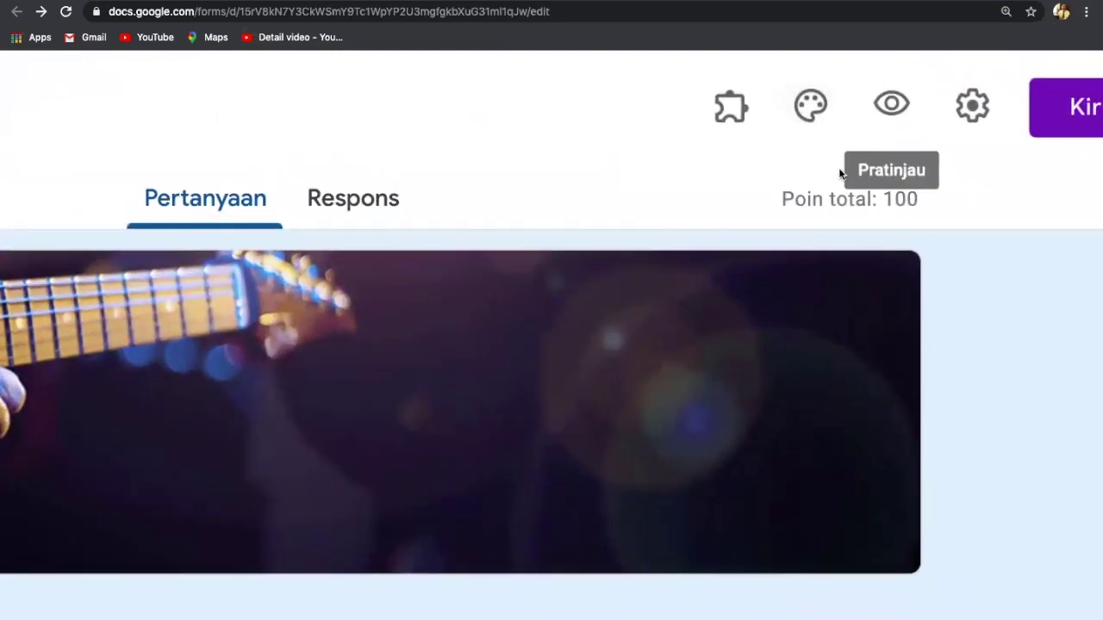
{"action": "scroll", "coordinate": [1005, 301], "scroll_direction": "down", "scroll_amount": 5}
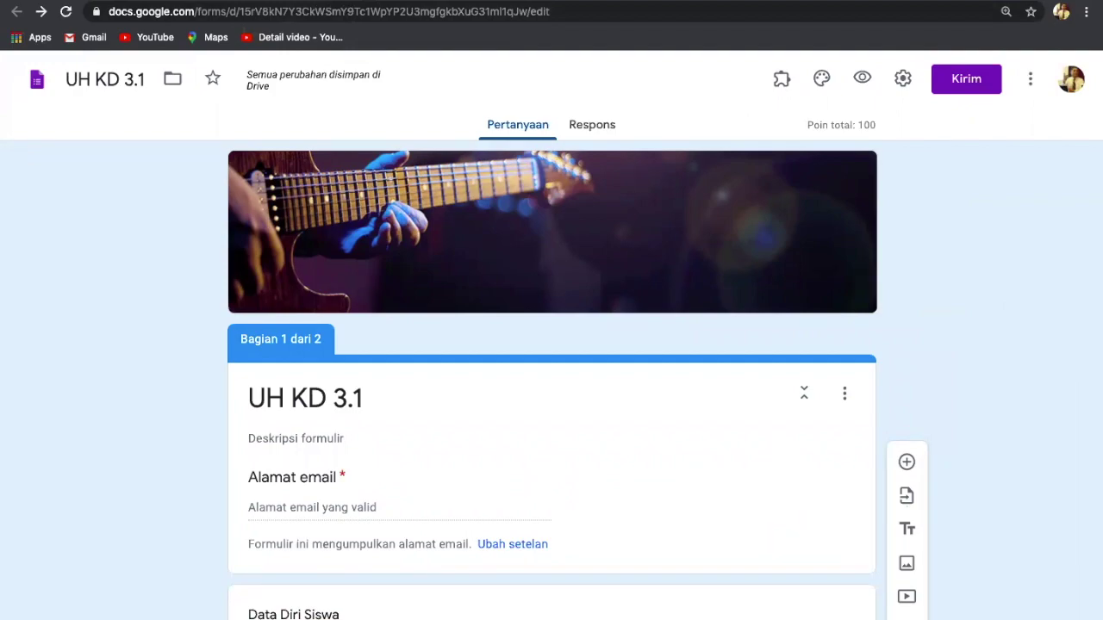
Step: In the Classroom draft, enter 'Jangan Lupa Berdoa' as the first instruction line
{"action": "left_click", "coordinate": [141, 0]}
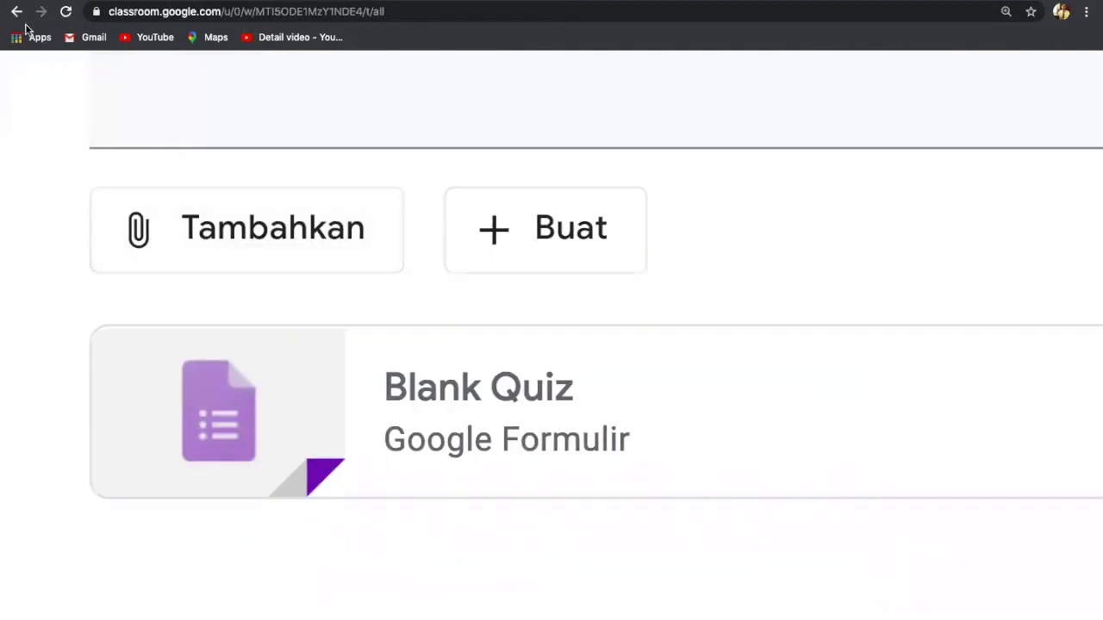
{"action": "scroll", "coordinate": [709, 255], "scroll_direction": "up", "scroll_amount": 5}
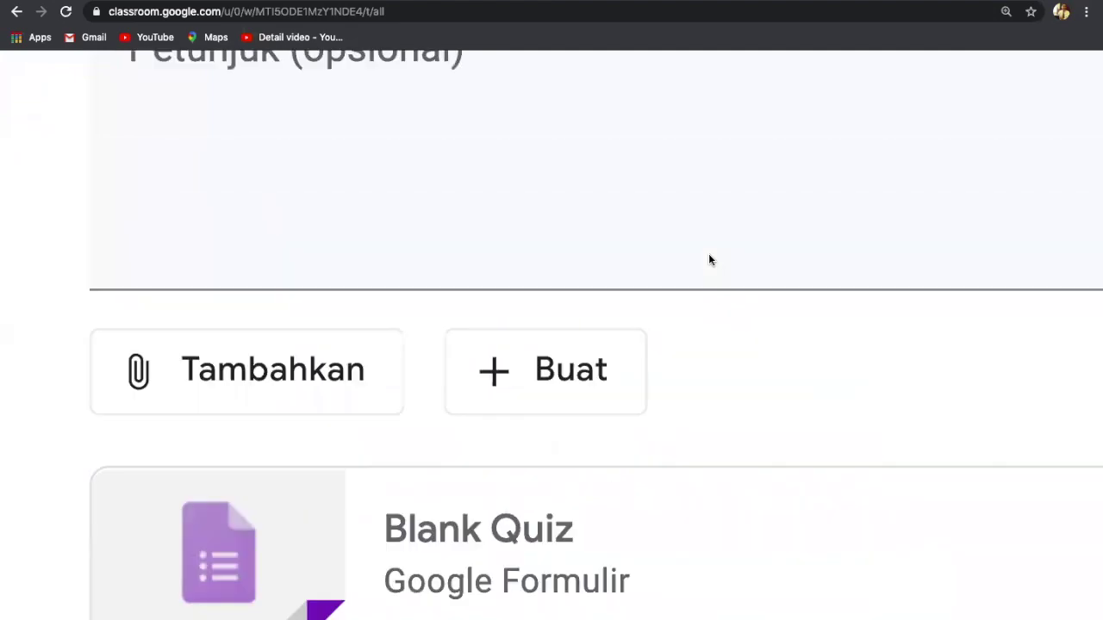
{"action": "scroll", "coordinate": [675, 341], "scroll_direction": "down", "scroll_amount": 5}
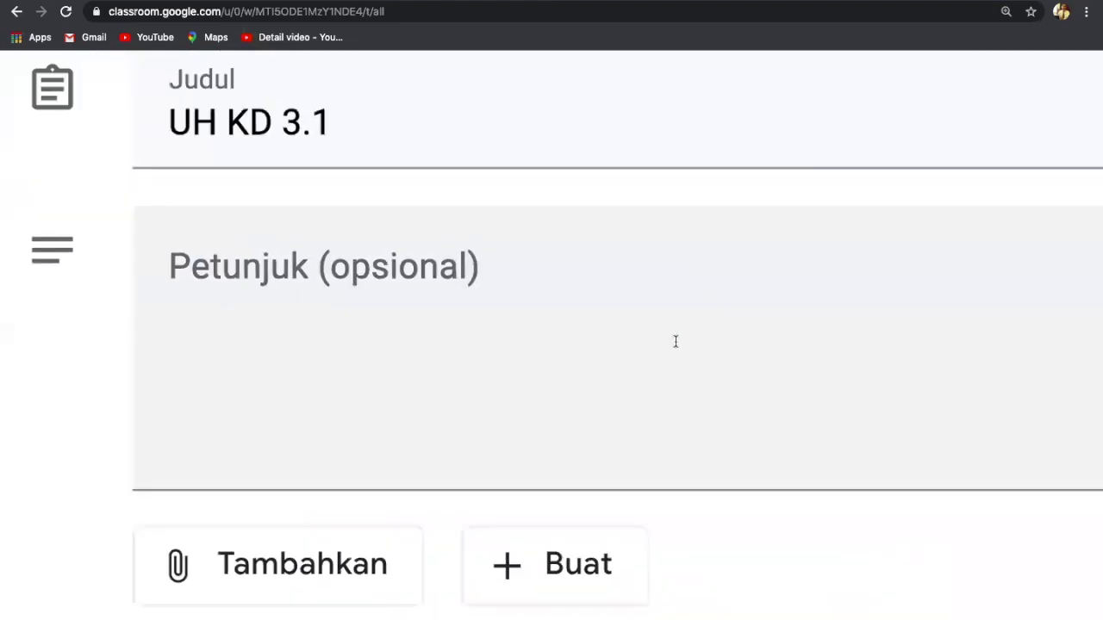
{"action": "scroll", "coordinate": [675, 341], "scroll_direction": "down", "scroll_amount": 3}
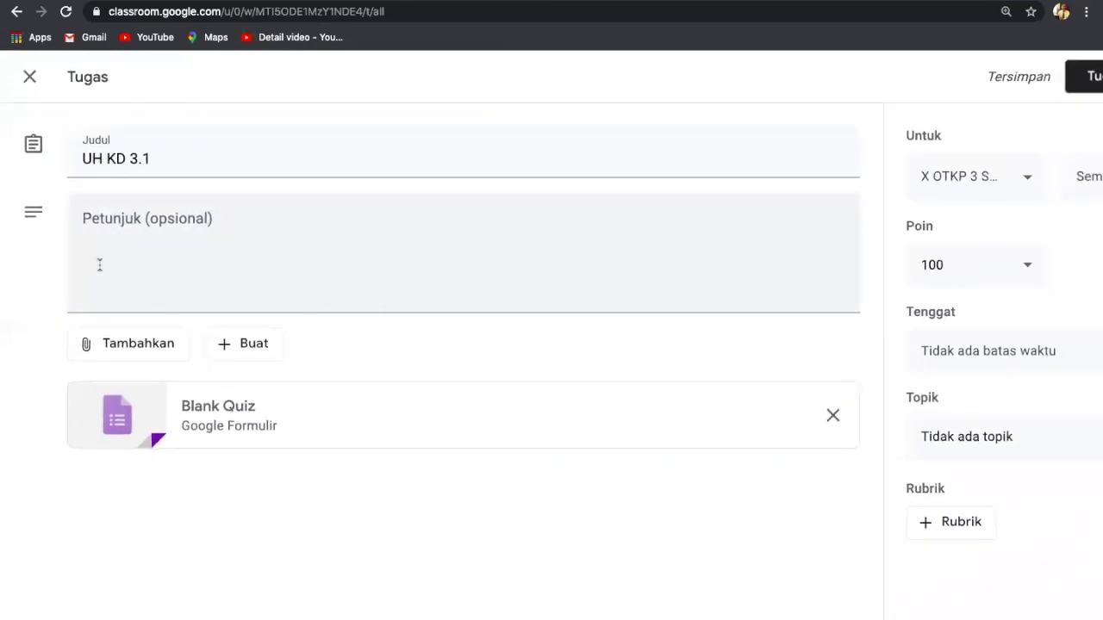
{"action": "left_click", "coordinate": [85, 242]}
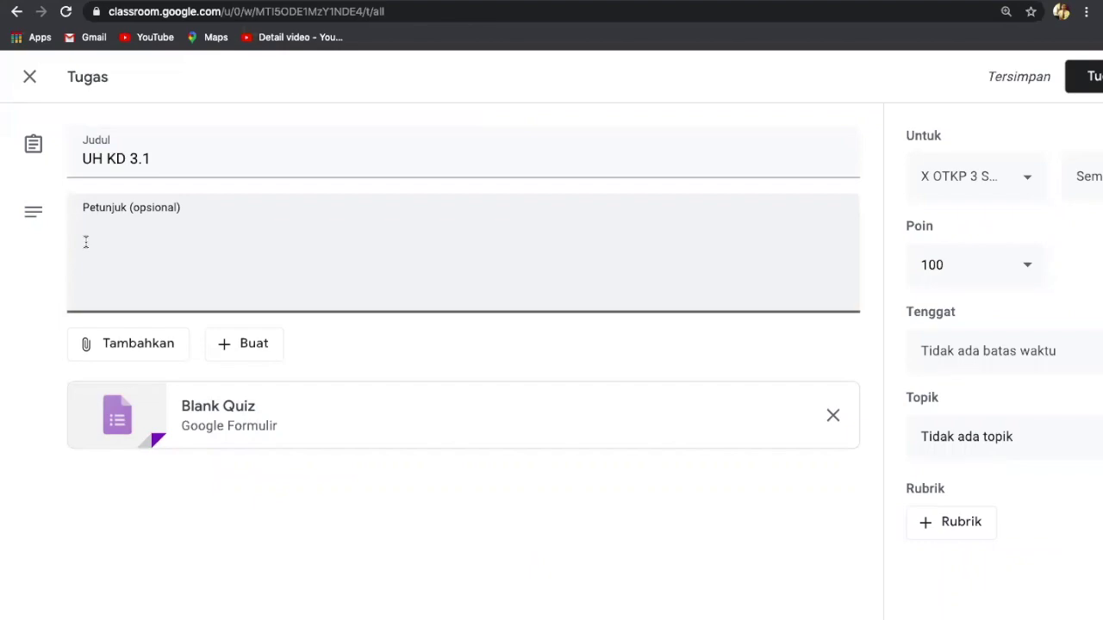
{"action": "type", "text": "Jangan "}
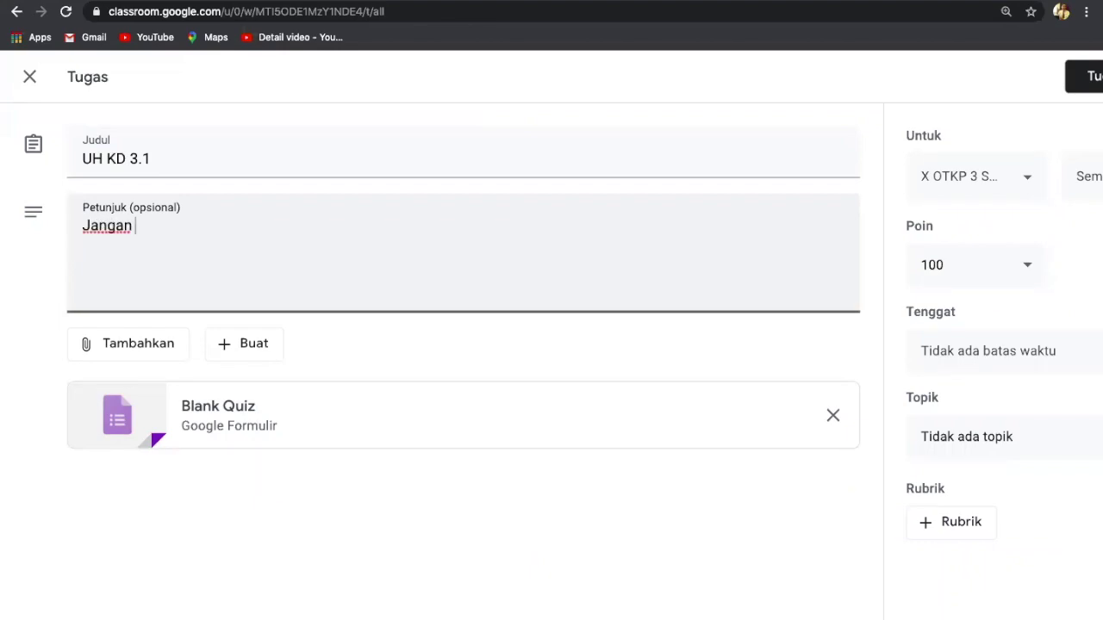
{"action": "type", "text": "Lupa Berdoa"}
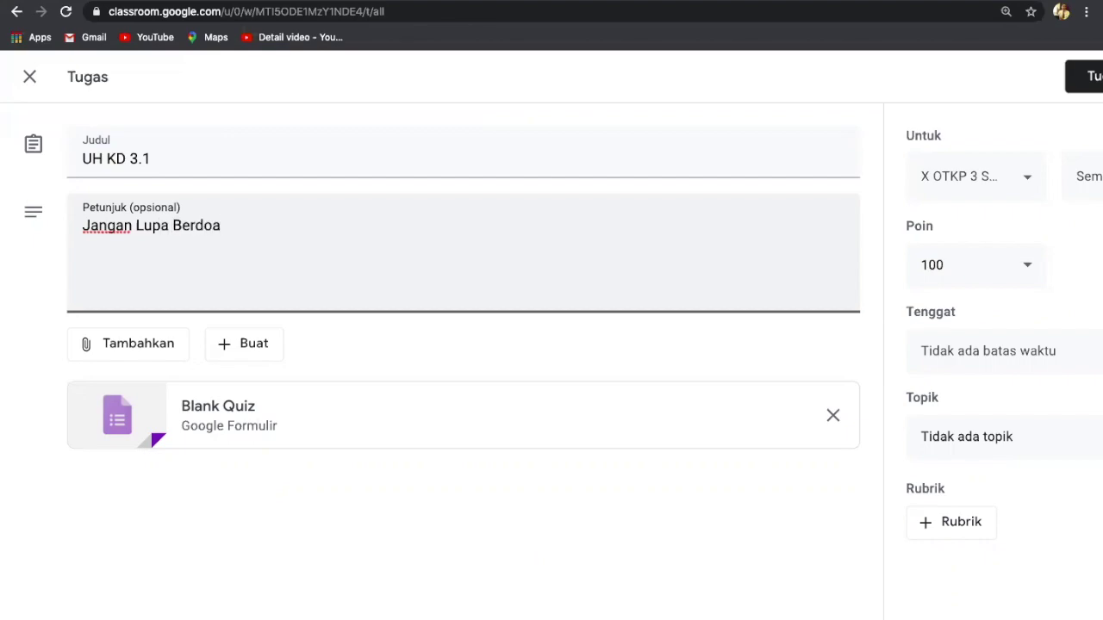
{"action": "key", "text": "Return"}
Step: Add the second instruction line 'Kerjakan dengan memperhatikan waktu pengerjaan'
{"action": "type", "text": "Kerjakan denga n"}
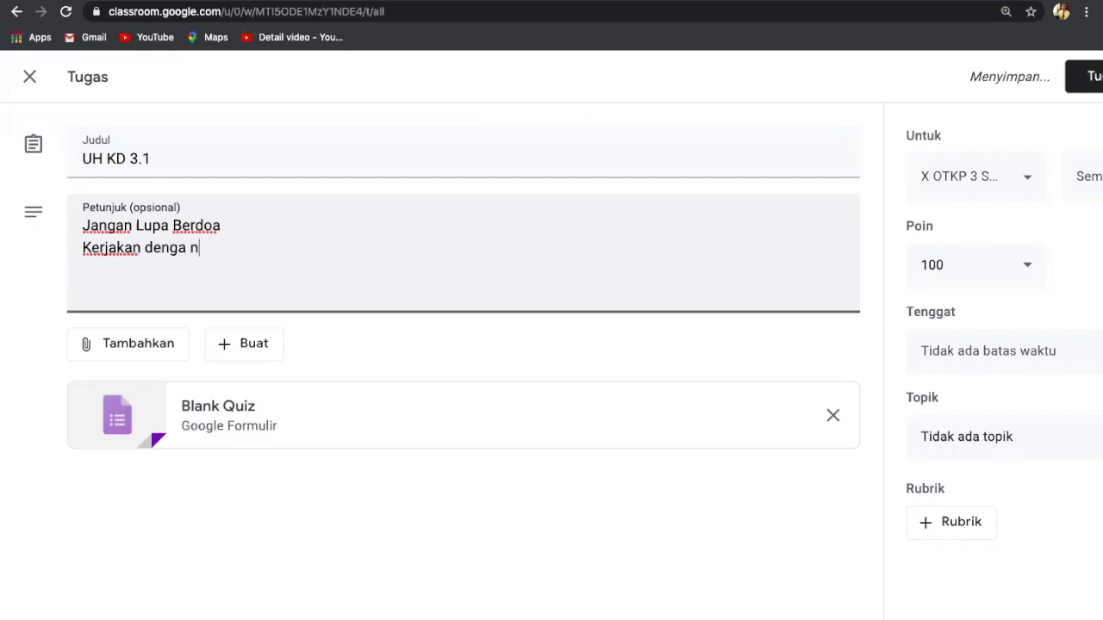
{"action": "key", "text": "BackSpace"}
{"action": "key", "text": "BackSpace"}
{"action": "type", "text": "n mem"}
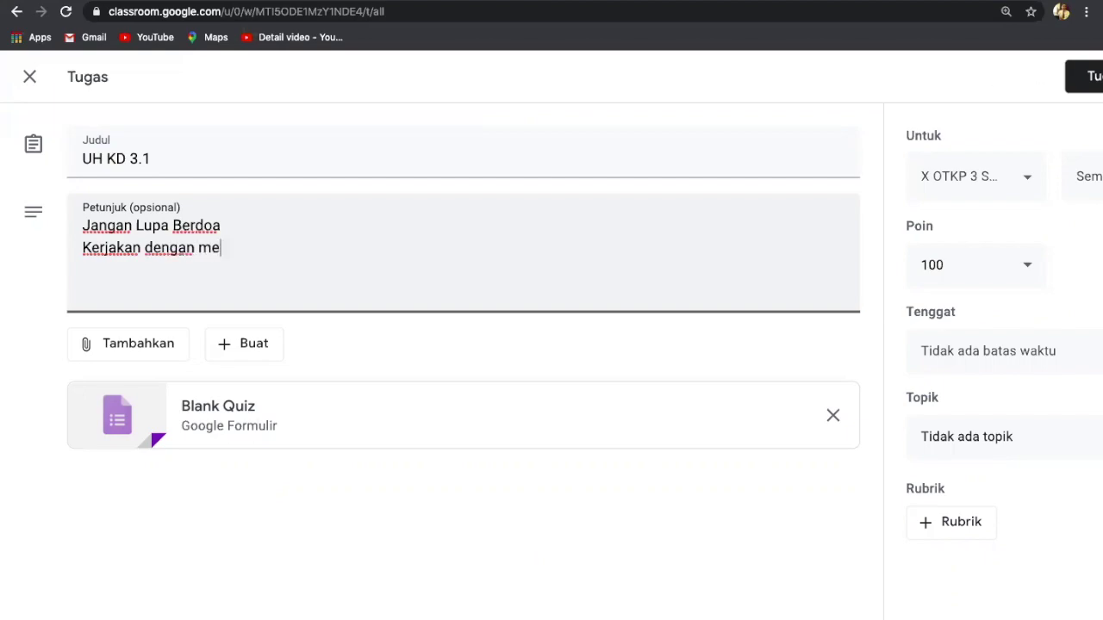
{"action": "type", "text": "perhatiakna"}
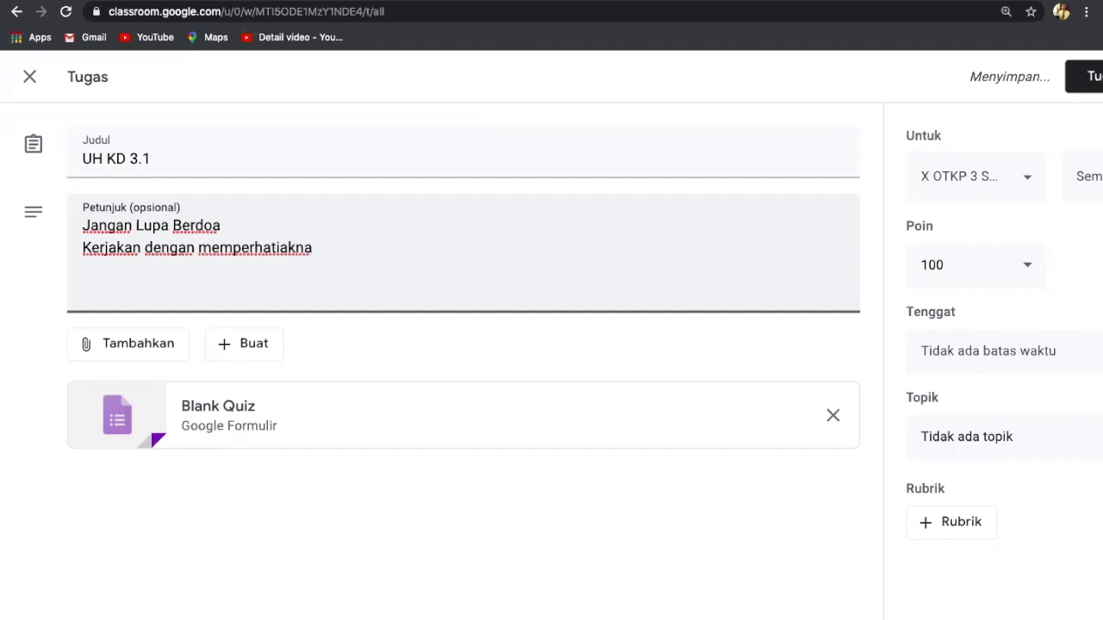
{"action": "key", "text": "BackSpace"}
{"action": "key", "text": "BackSpace"}
{"action": "key", "text": "BackSpace"}
{"action": "key", "text": "BackSpace"}
{"action": "type", "text": "kan "}
{"action": "type", "text": "w"}
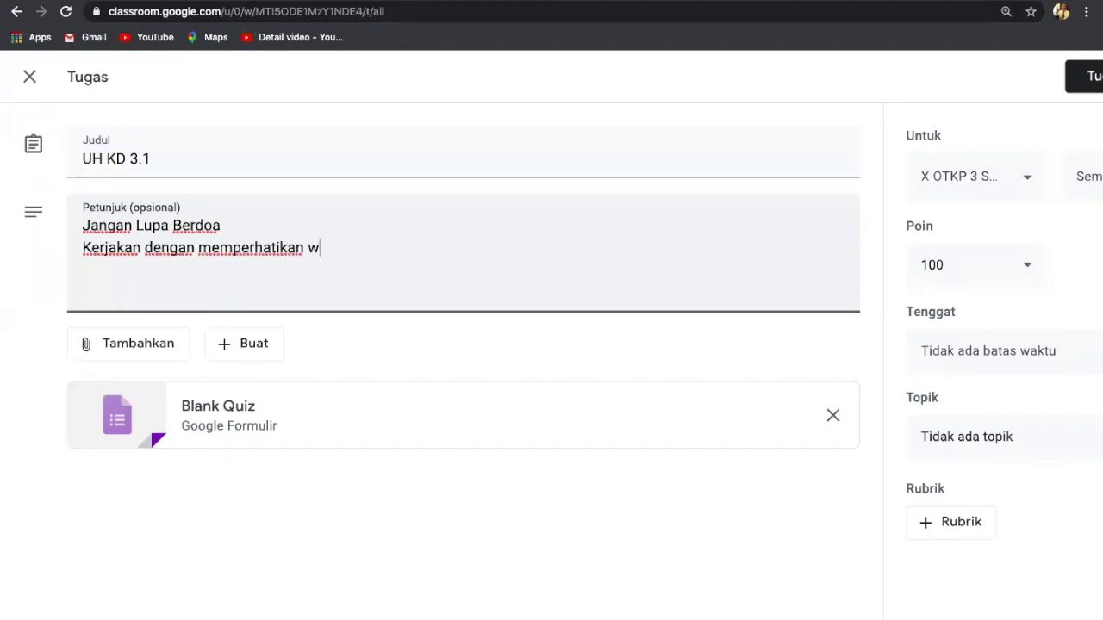
{"action": "type", "text": "aktu pengerjaan"}
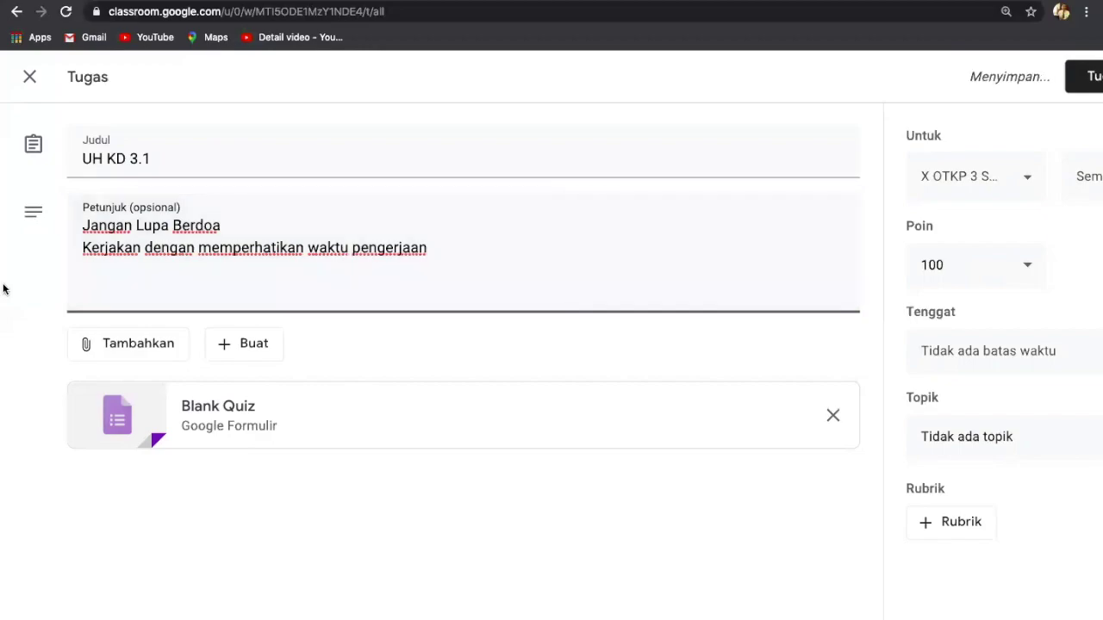
{"action": "left_click", "coordinate": [714, 333]}
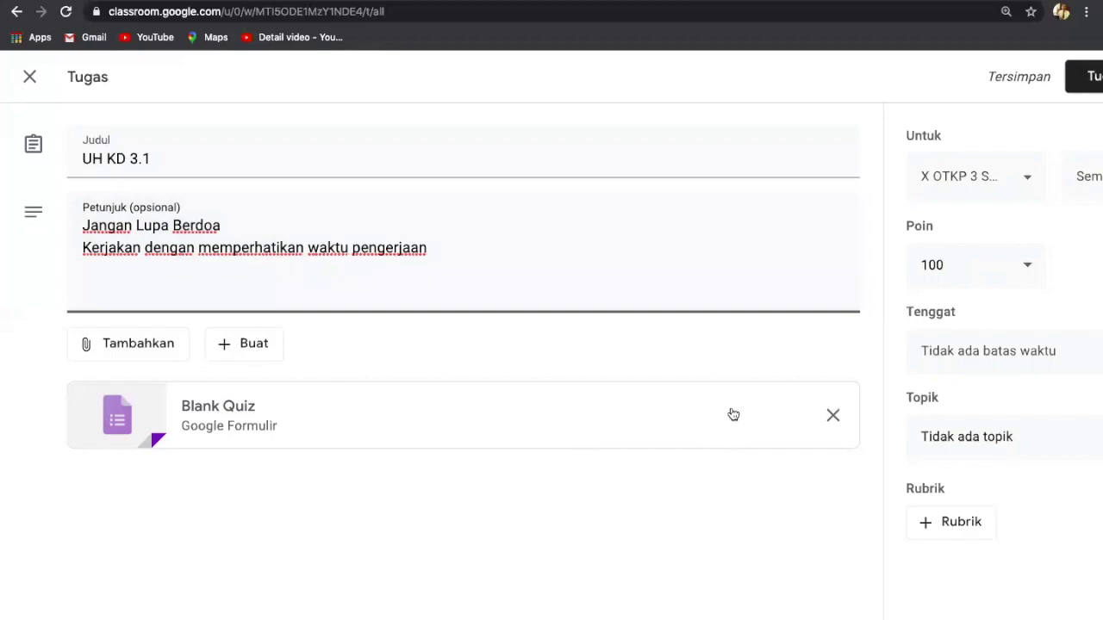
Step: From the Tugaskan button's menu, choose Jadwalkan to schedule the assignment
{"action": "key", "text": "super+minus"}
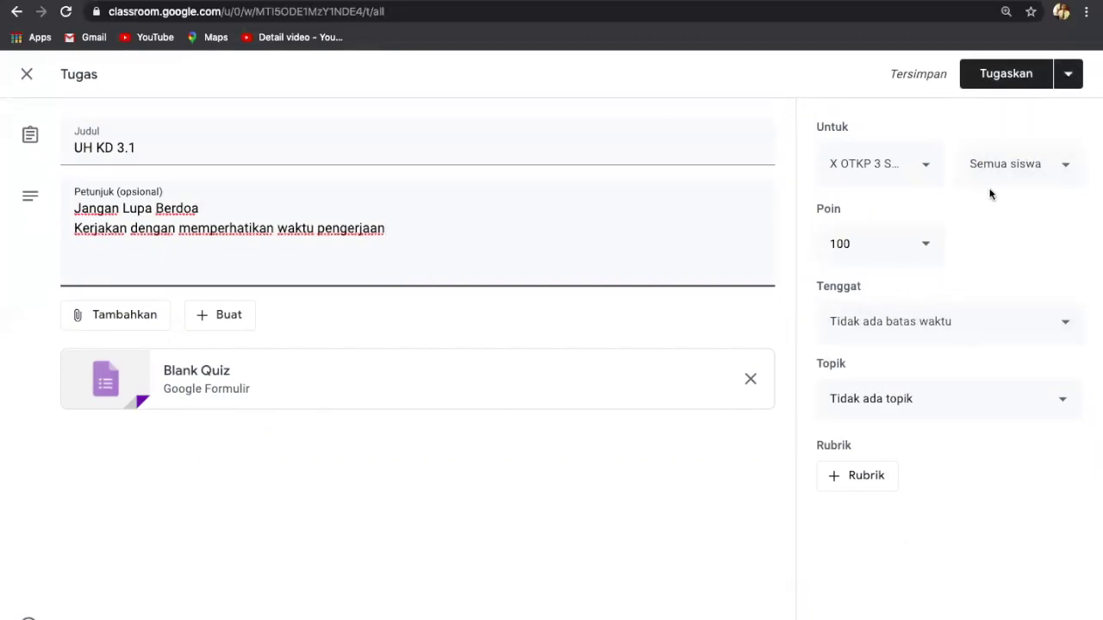
{"action": "left_click", "coordinate": [1068, 77]}
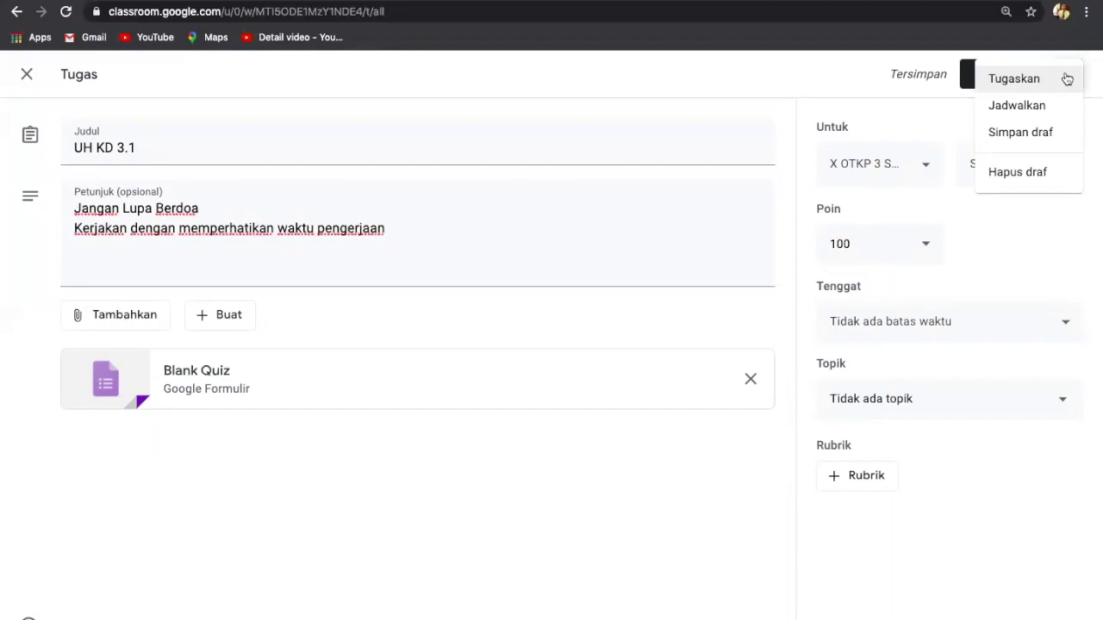
{"action": "scroll", "coordinate": [1067, 79], "scroll_direction": "up", "scroll_amount": 5}
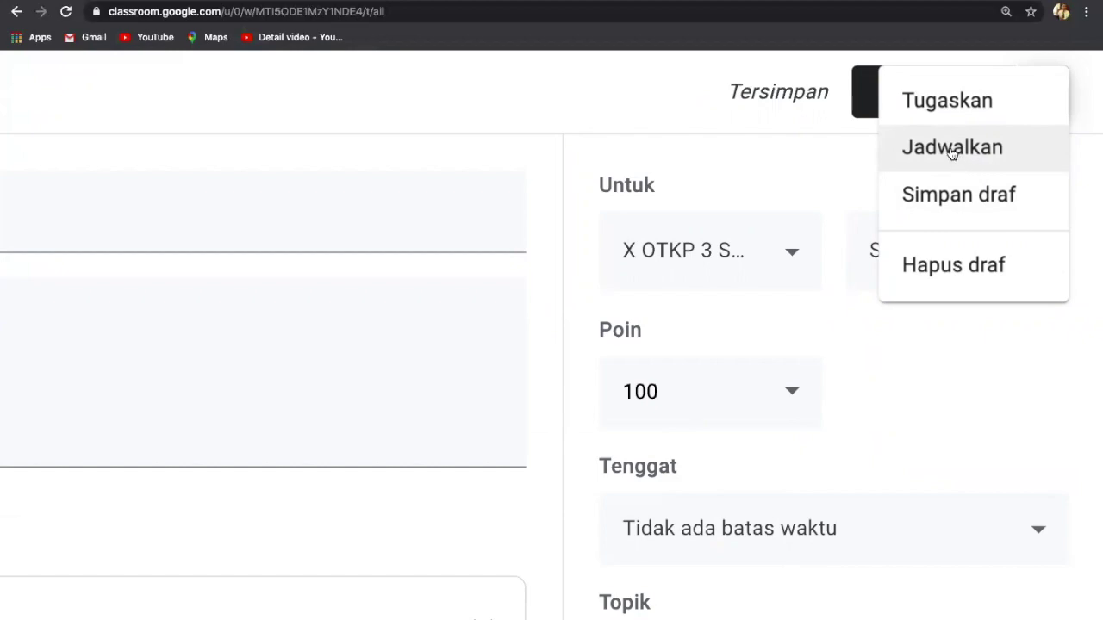
{"action": "left_click", "coordinate": [978, 151]}
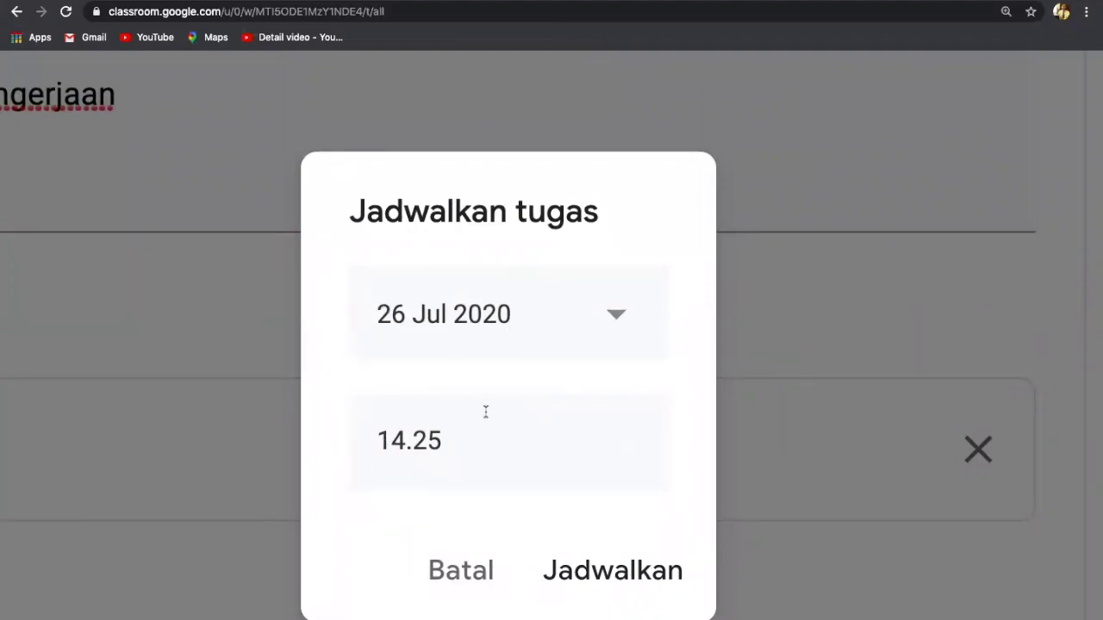
Step: Schedule the UH KD 3.1 assignment for 26 Jul 2020 at 14.25
{"action": "left_click", "coordinate": [453, 444]}
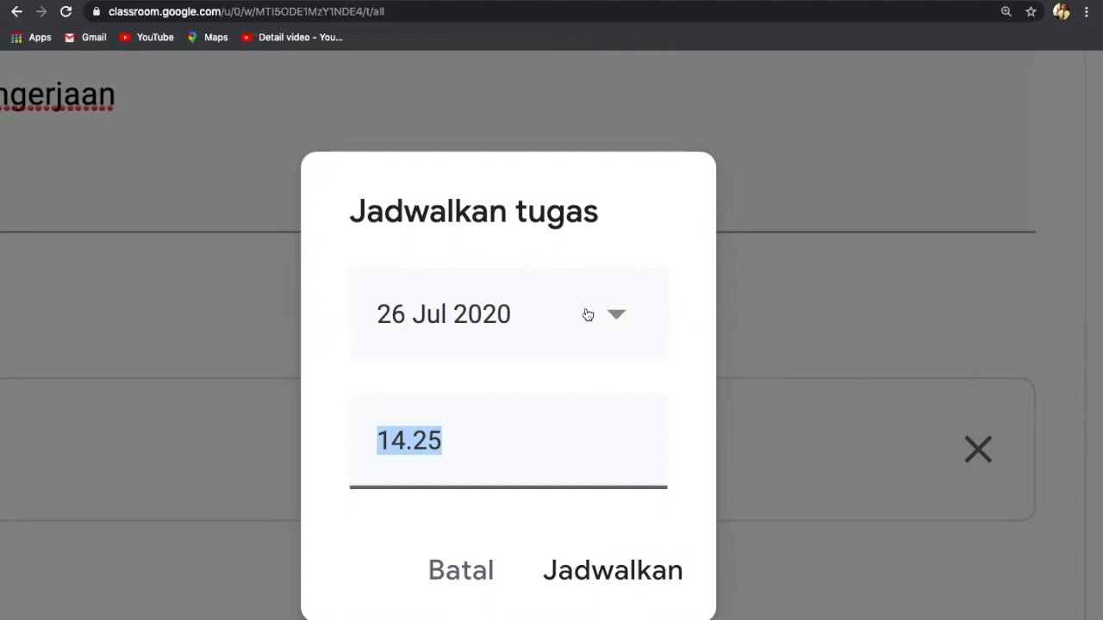
{"action": "left_click", "coordinate": [455, 438]}
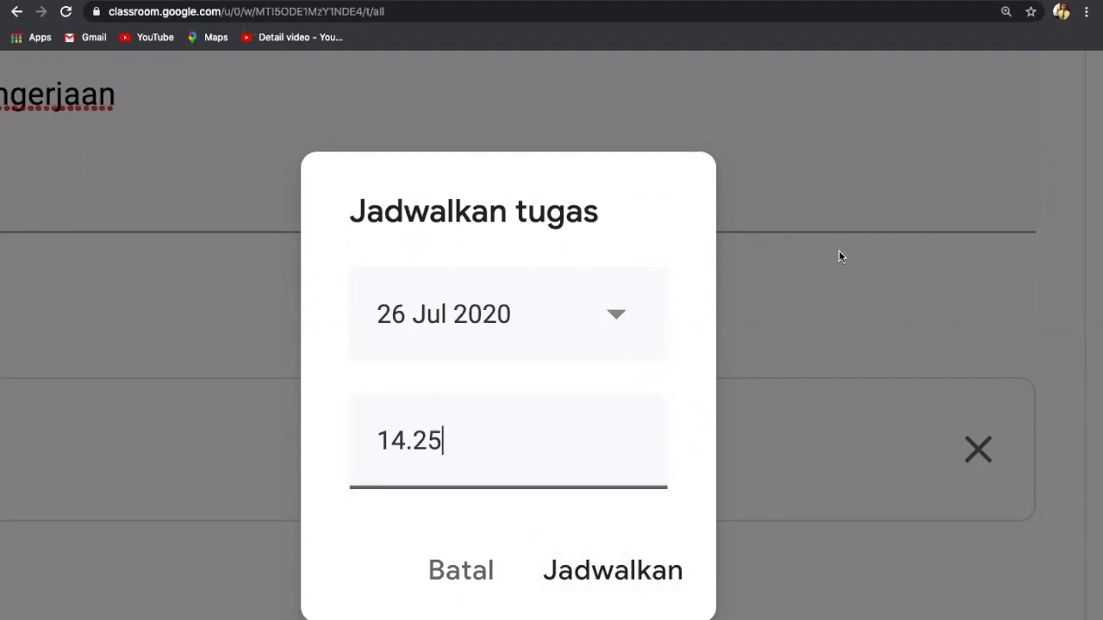
{"action": "left_click", "coordinate": [607, 573]}
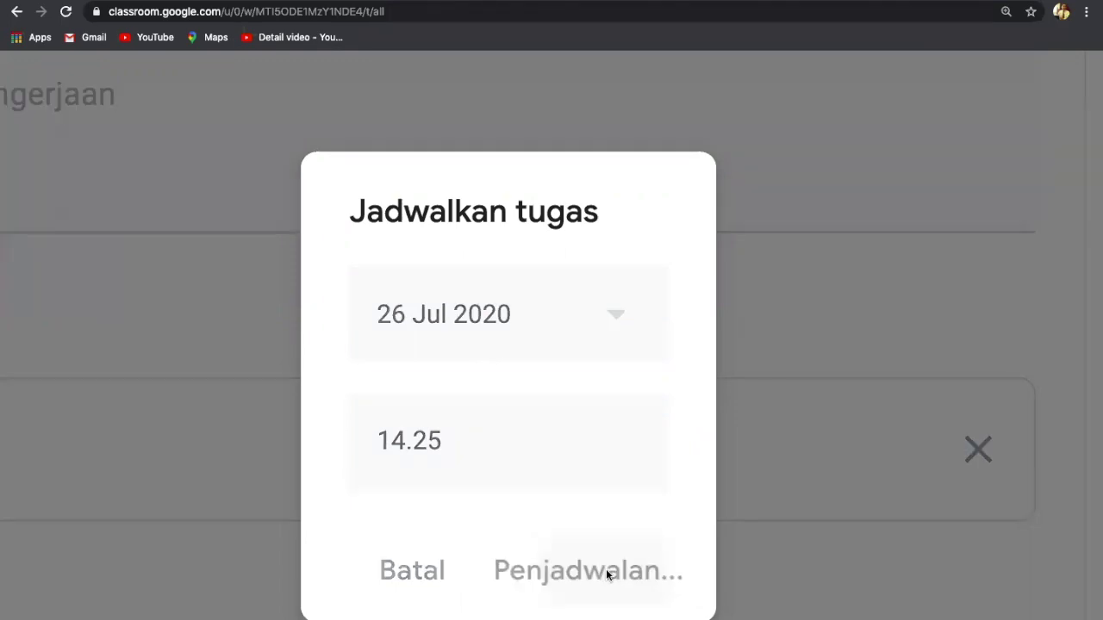
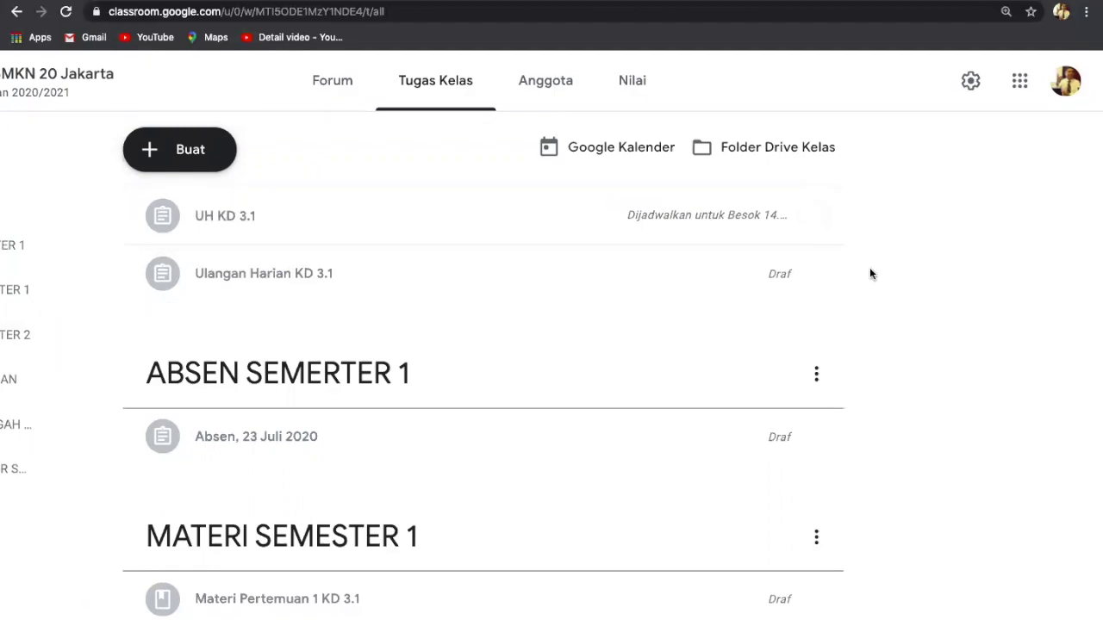
Step: Open UH KD 3.1 for editing and give it a due date of 26 Jul 2020
{"action": "left_click", "coordinate": [819, 216]}
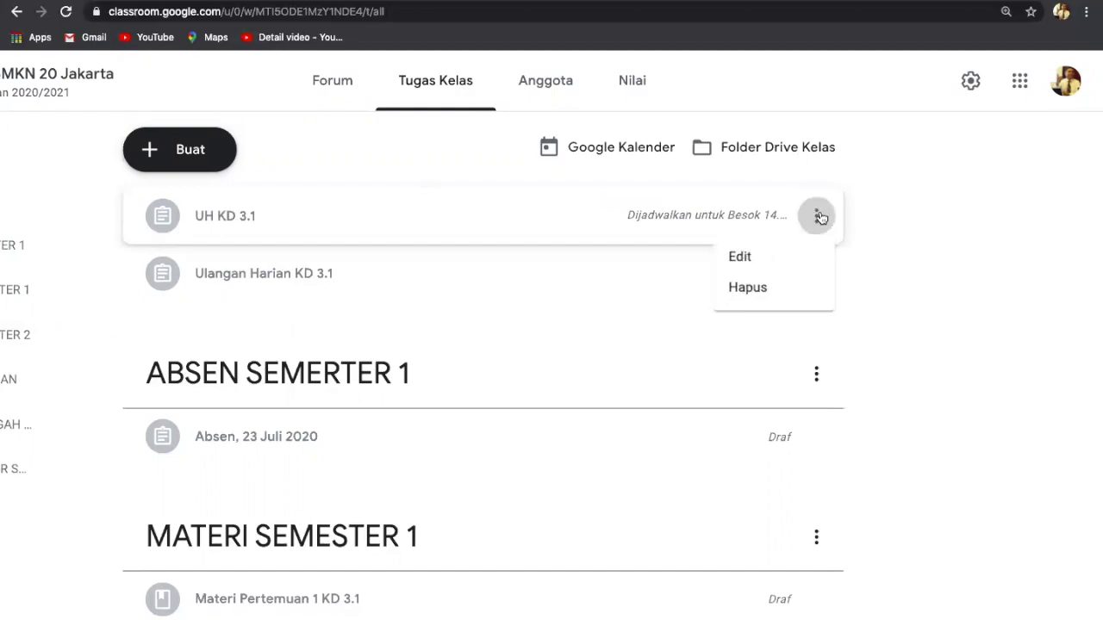
{"action": "left_click", "coordinate": [736, 260]}
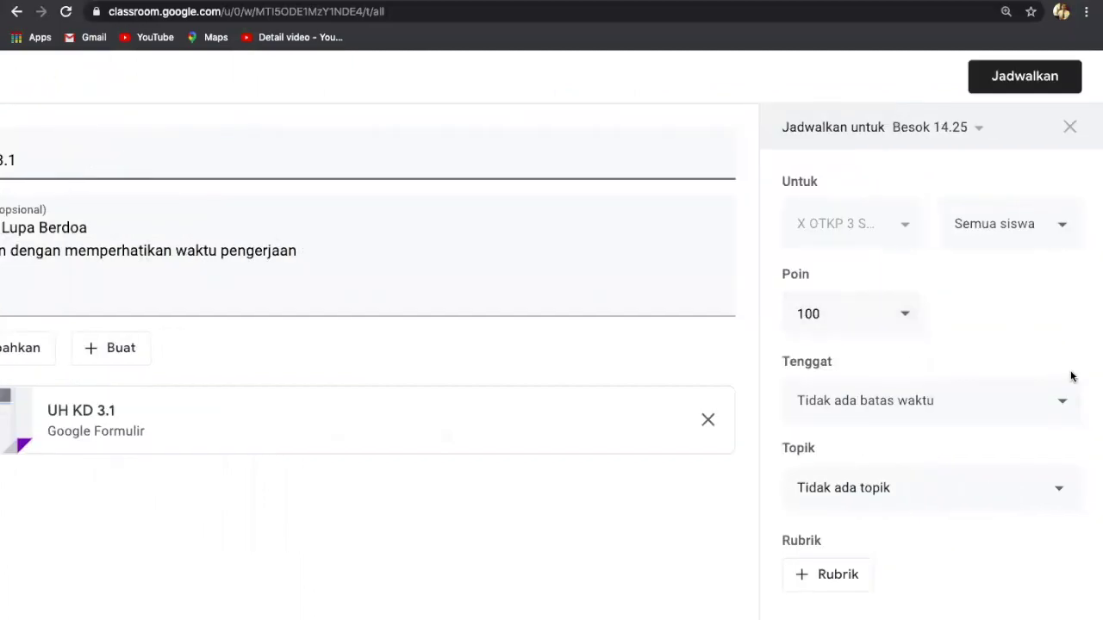
{"action": "left_click", "coordinate": [1065, 403]}
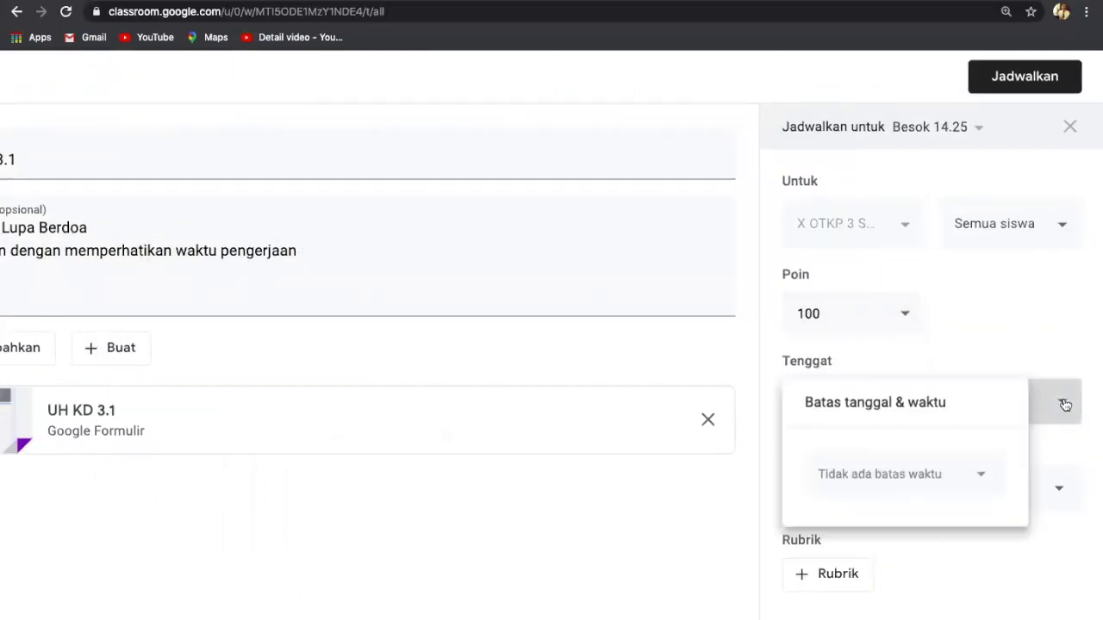
{"action": "left_click", "coordinate": [982, 478]}
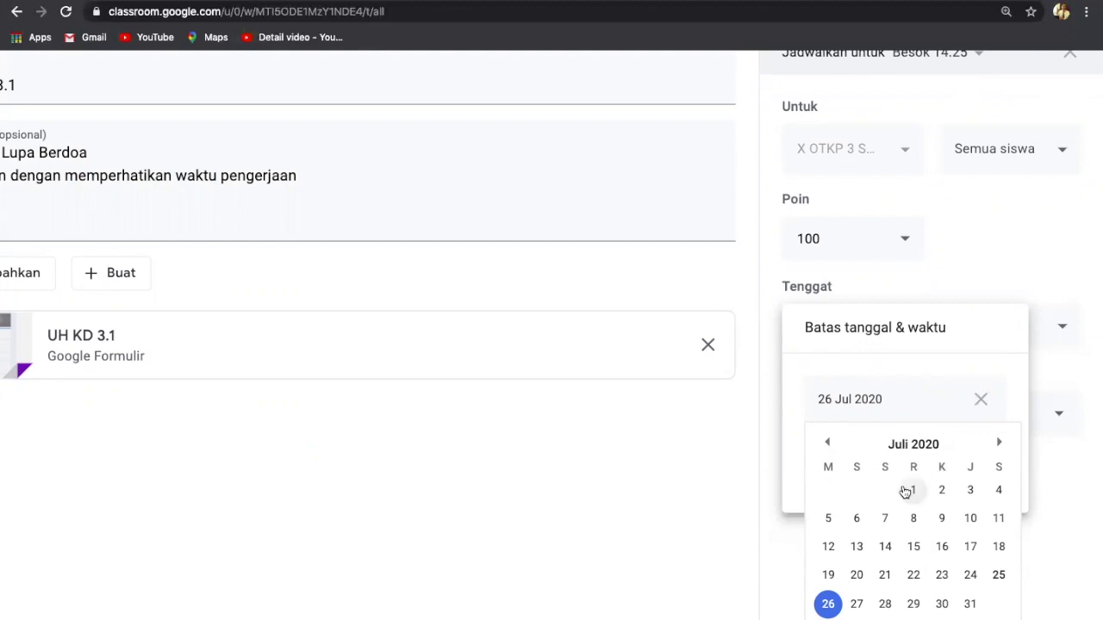
{"action": "scroll", "coordinate": [893, 231], "scroll_direction": "up", "scroll_amount": 2}
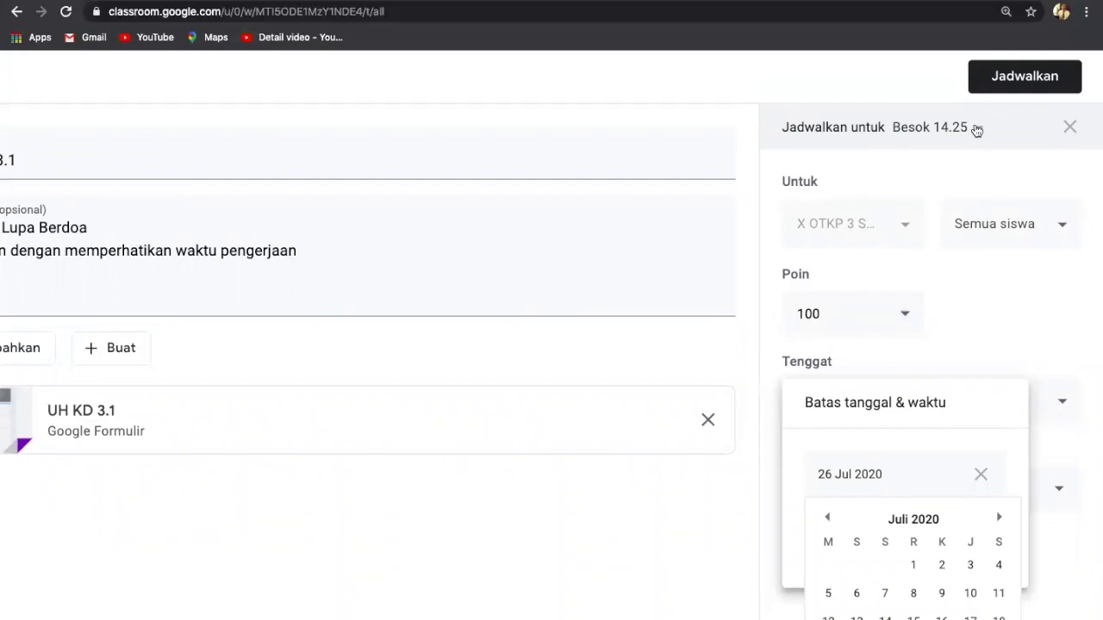
{"action": "scroll", "coordinate": [976, 129], "scroll_direction": "down", "scroll_amount": 2}
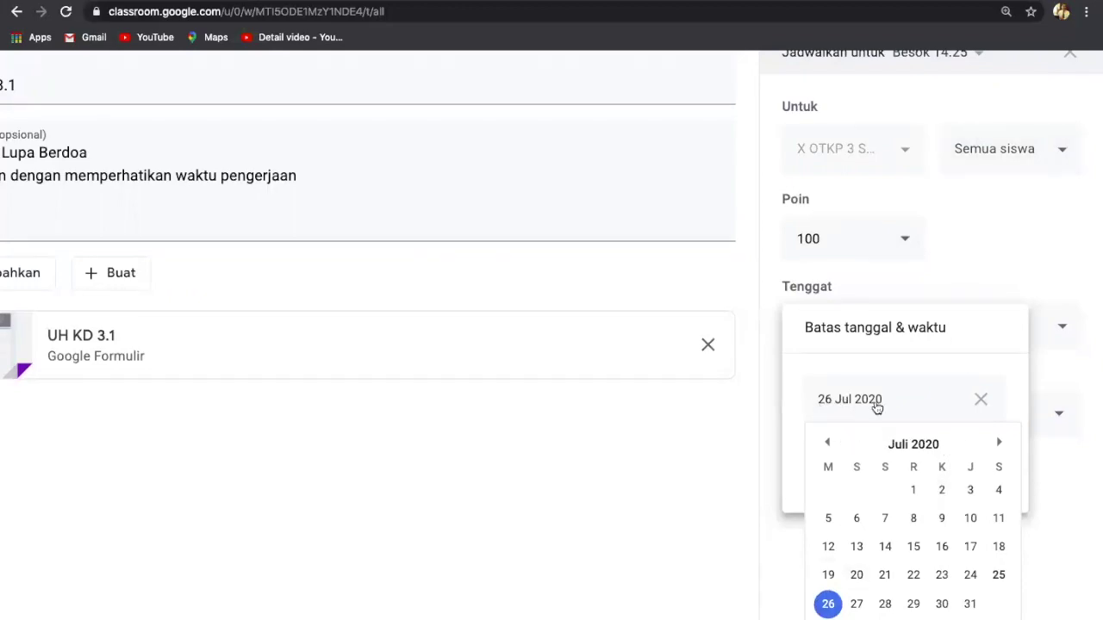
{"action": "left_click", "coordinate": [827, 603]}
Step: Change the due time from the default 23.59 to 18.00
{"action": "left_click", "coordinate": [832, 461]}
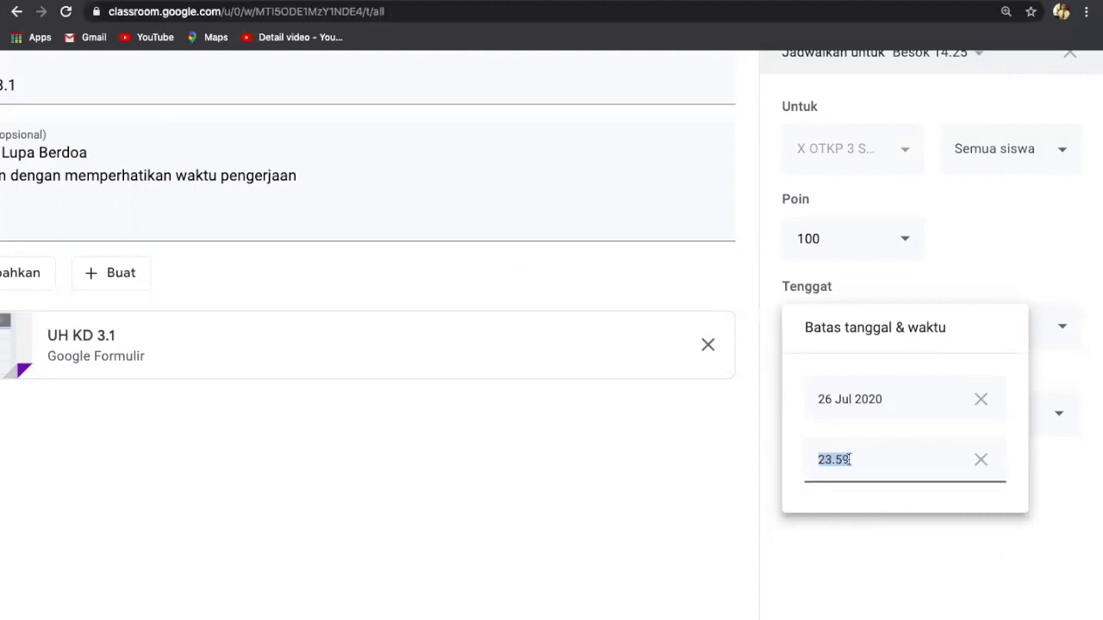
{"action": "left_click", "coordinate": [854, 458]}
{"action": "key", "text": "BackSpace"}
{"action": "key", "text": "BackSpace"}
{"action": "key", "text": "BackSpace"}
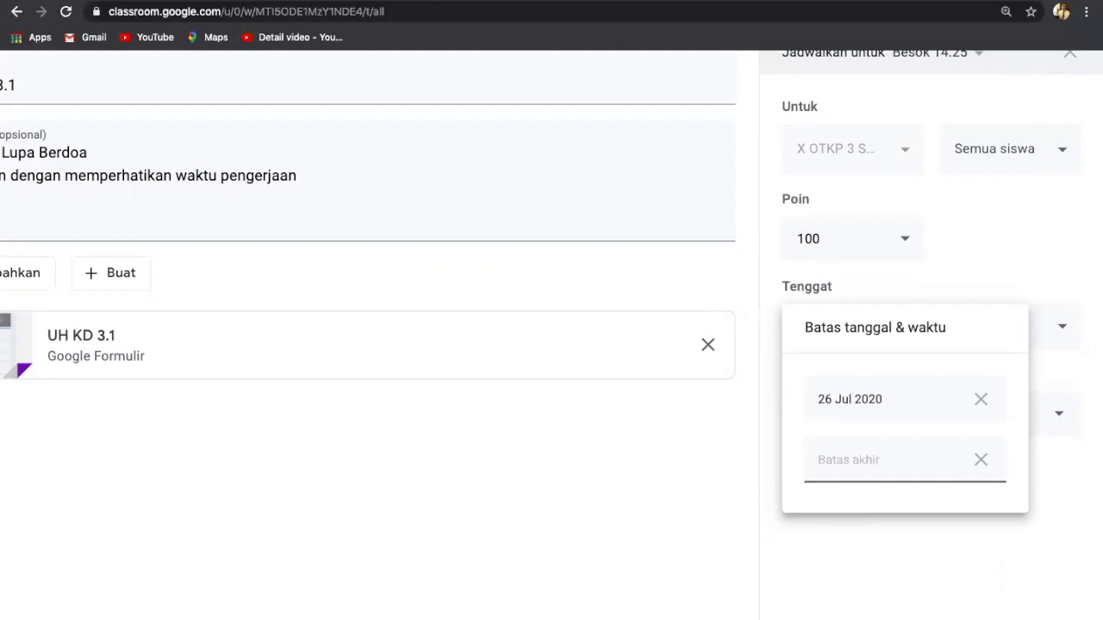
{"action": "type", "text": "18.00"}
{"action": "scroll", "coordinate": [999, 225], "scroll_direction": "up", "scroll_amount": 2}
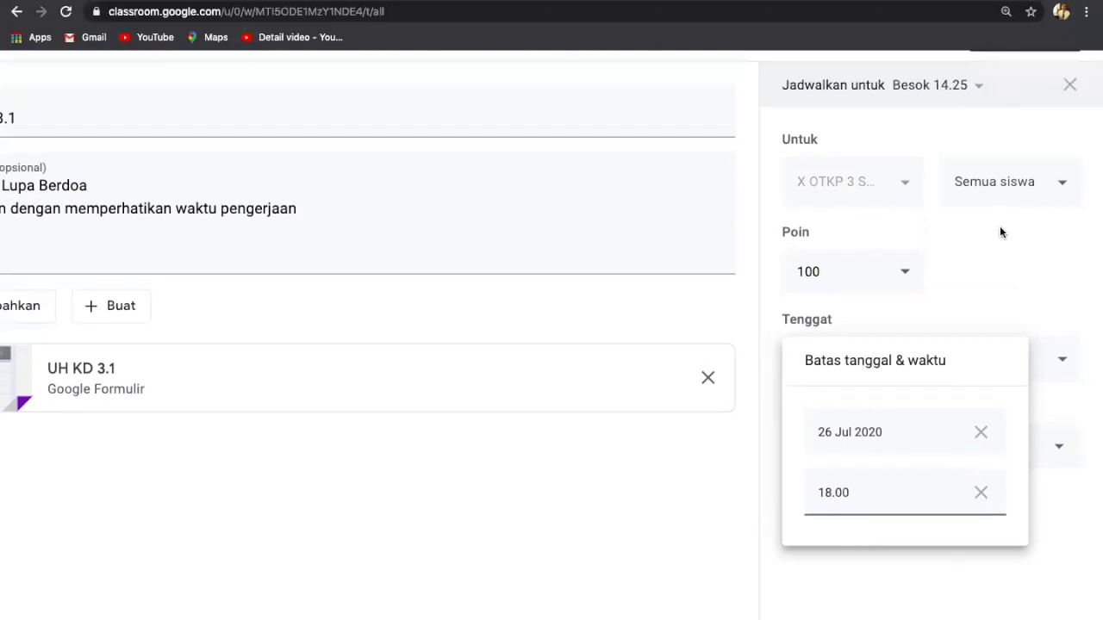
{"action": "scroll", "coordinate": [1001, 233], "scroll_direction": "up", "scroll_amount": 1}
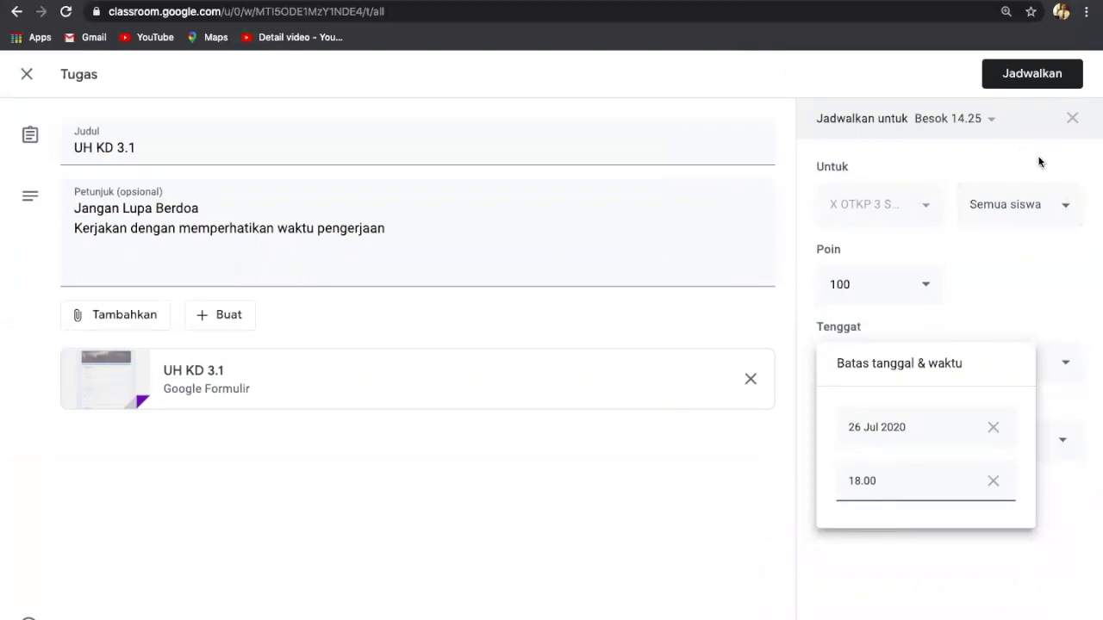
{"action": "left_click", "coordinate": [646, 538]}
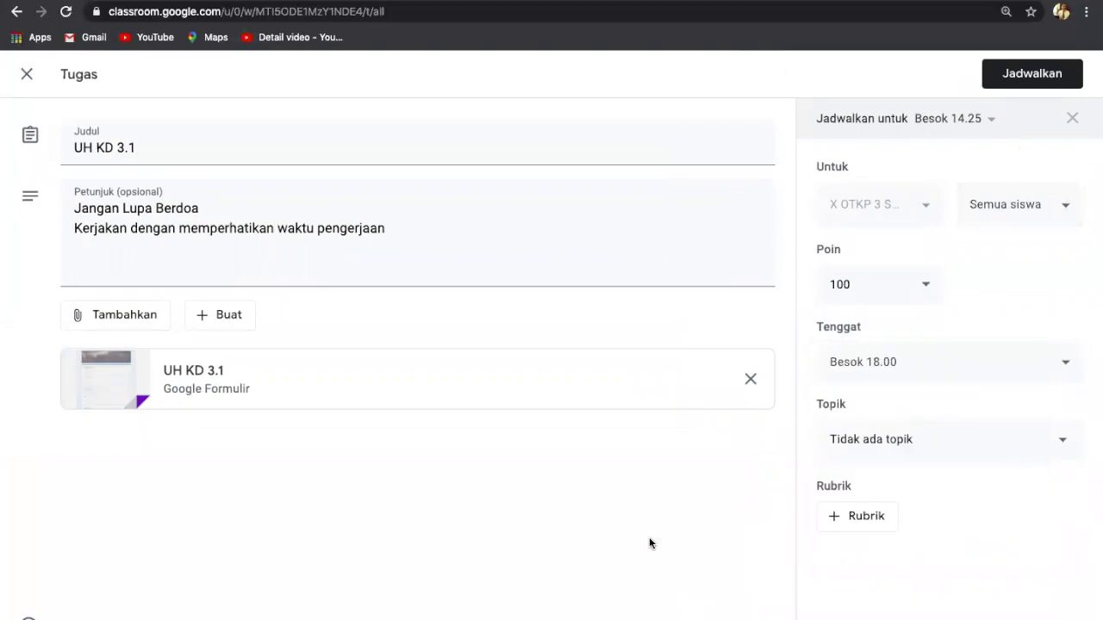
Step: Choose ULANGAN HARIAN as the assignment's topic and save it with Jadwalkan
{"action": "left_click", "coordinate": [1064, 445]}
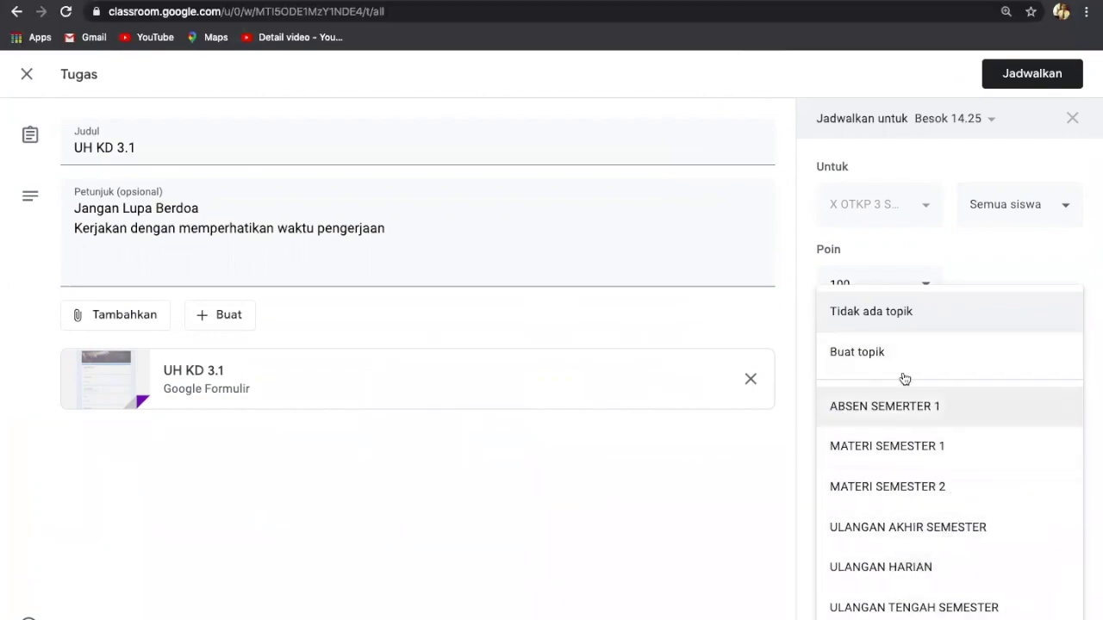
{"action": "left_click", "coordinate": [878, 568]}
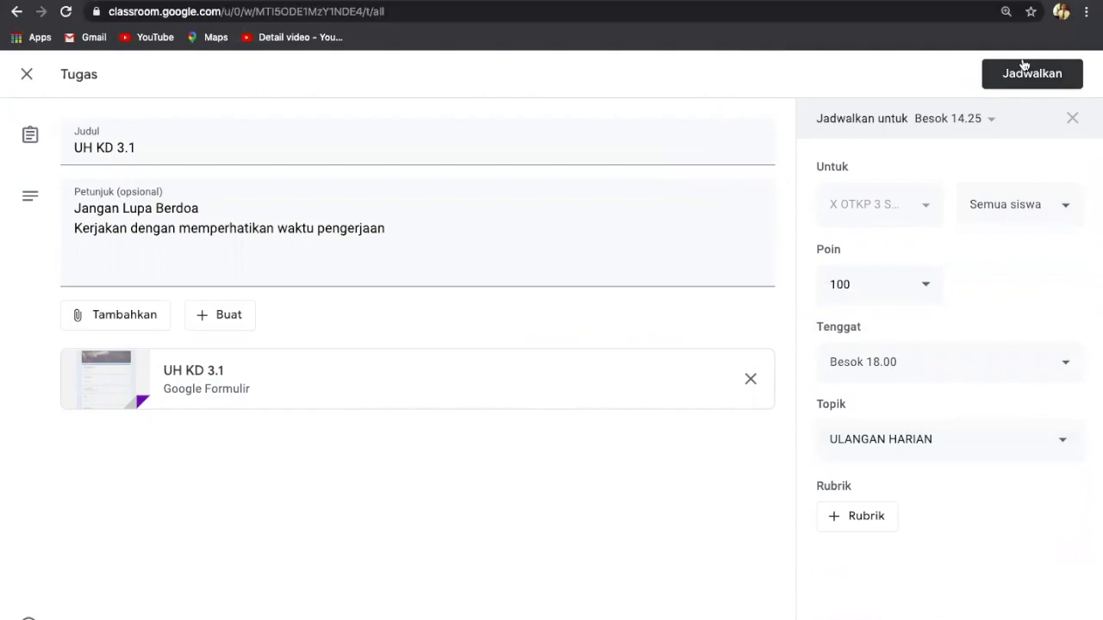
{"action": "scroll", "coordinate": [1023, 68], "scroll_direction": "up", "scroll_amount": 5}
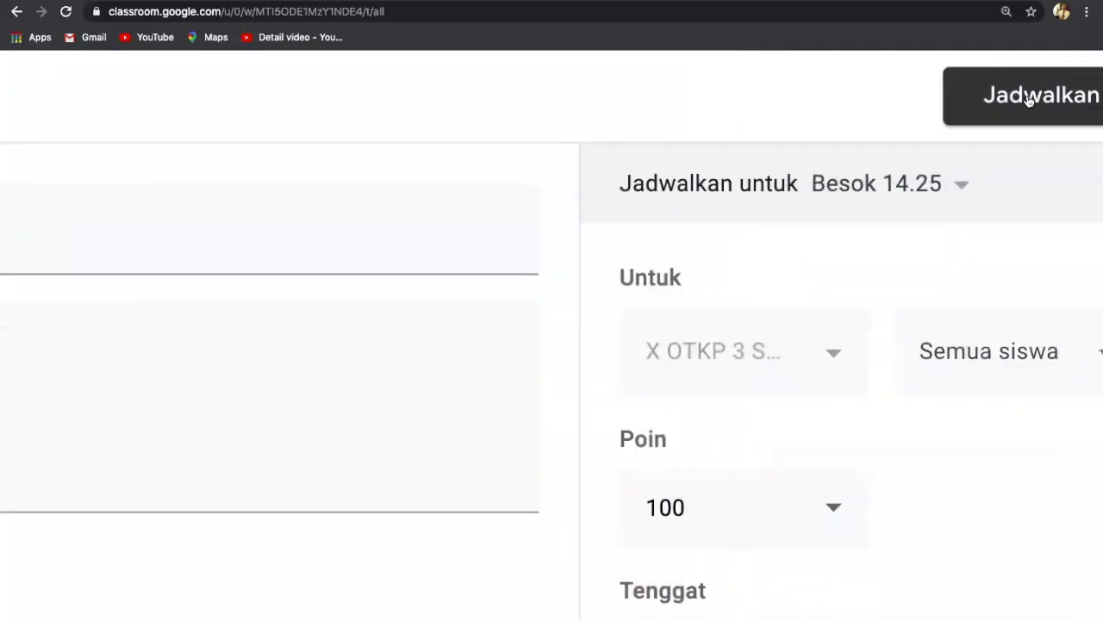
{"action": "left_click", "coordinate": [1027, 96]}
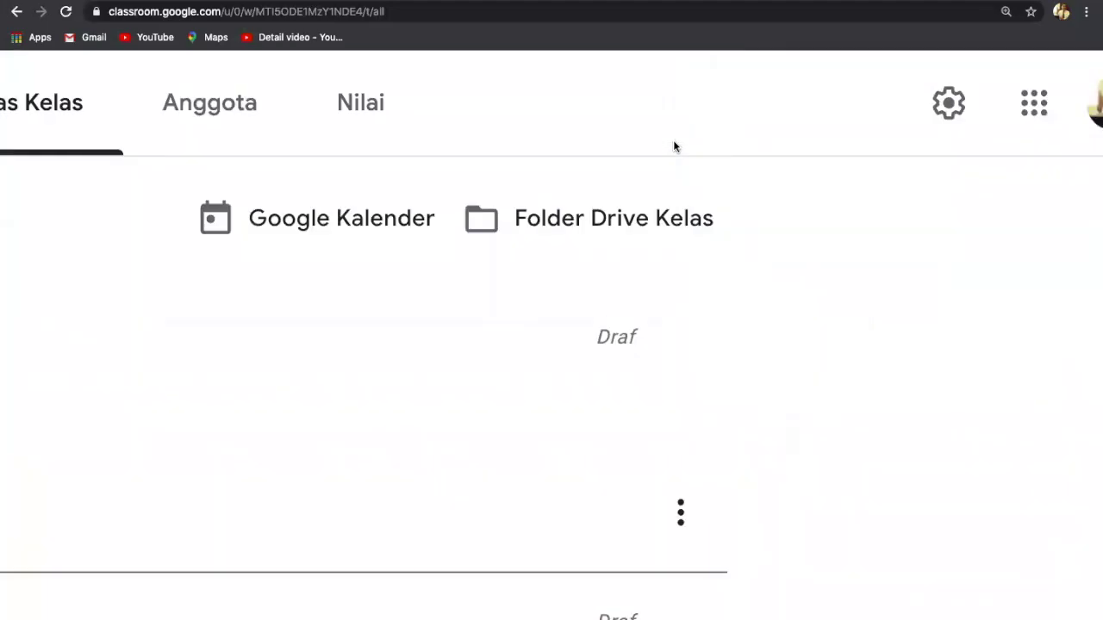
{"action": "scroll", "coordinate": [674, 147], "scroll_direction": "down", "scroll_amount": 5}
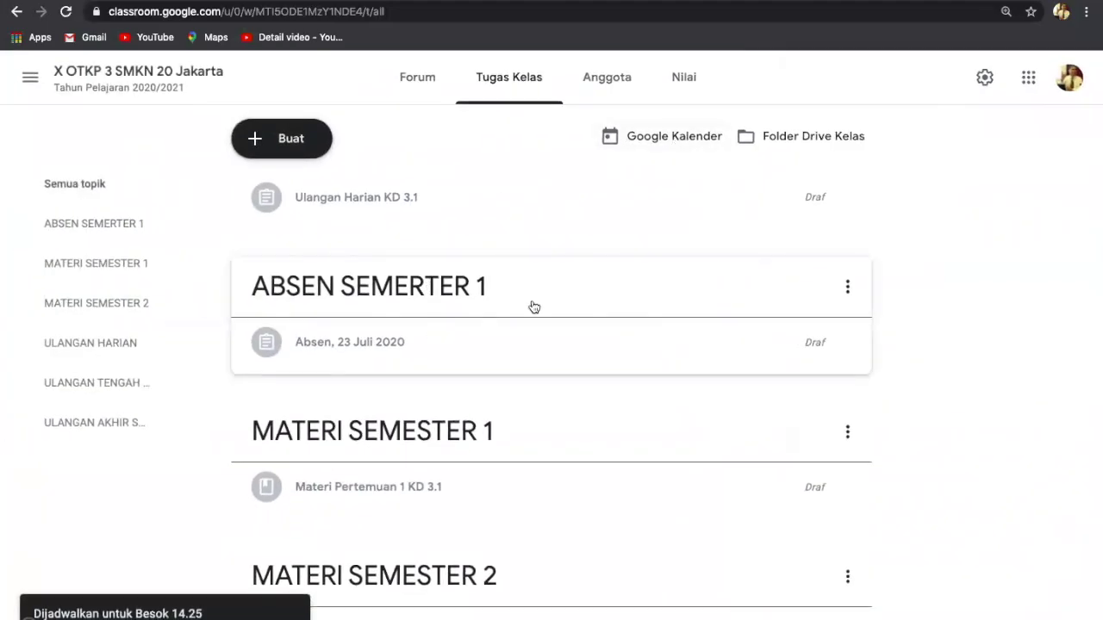
Step: Scroll to the ULANGAN HARIAN section and expand the UH KD 3.1 row to view its details
{"action": "scroll", "coordinate": [535, 308], "scroll_direction": "down", "scroll_amount": 5}
{"action": "scroll", "coordinate": [546, 334], "scroll_direction": "down", "scroll_amount": 2}
{"action": "scroll", "coordinate": [546, 334], "scroll_direction": "up", "scroll_amount": 2}
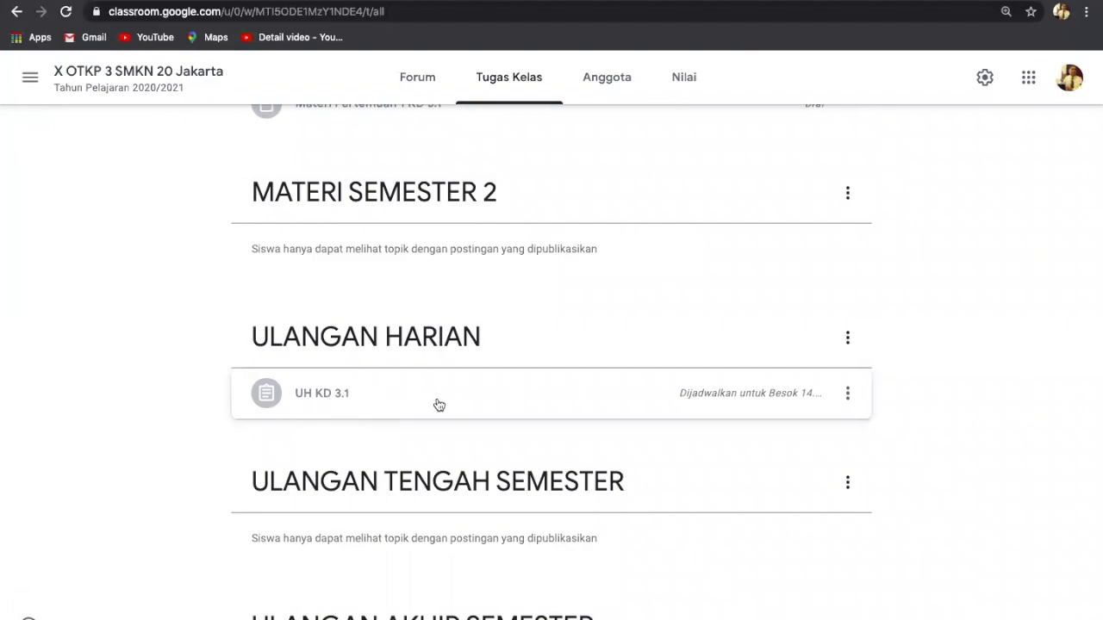
{"action": "scroll", "coordinate": [440, 405], "scroll_direction": "up", "scroll_amount": 5}
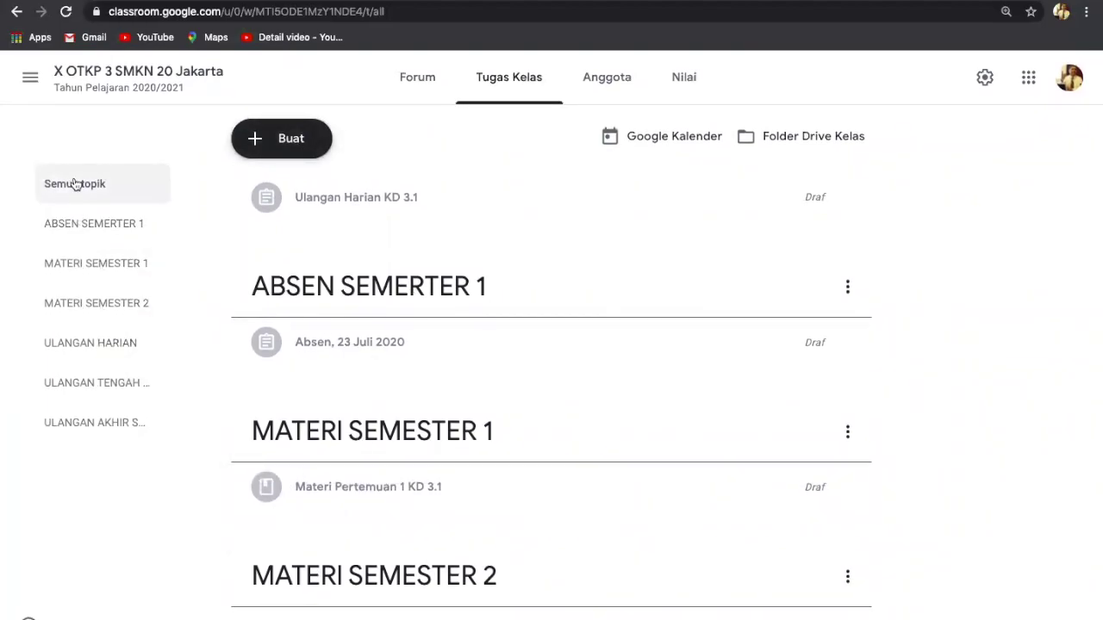
{"action": "scroll", "coordinate": [362, 394], "scroll_direction": "down", "scroll_amount": 2}
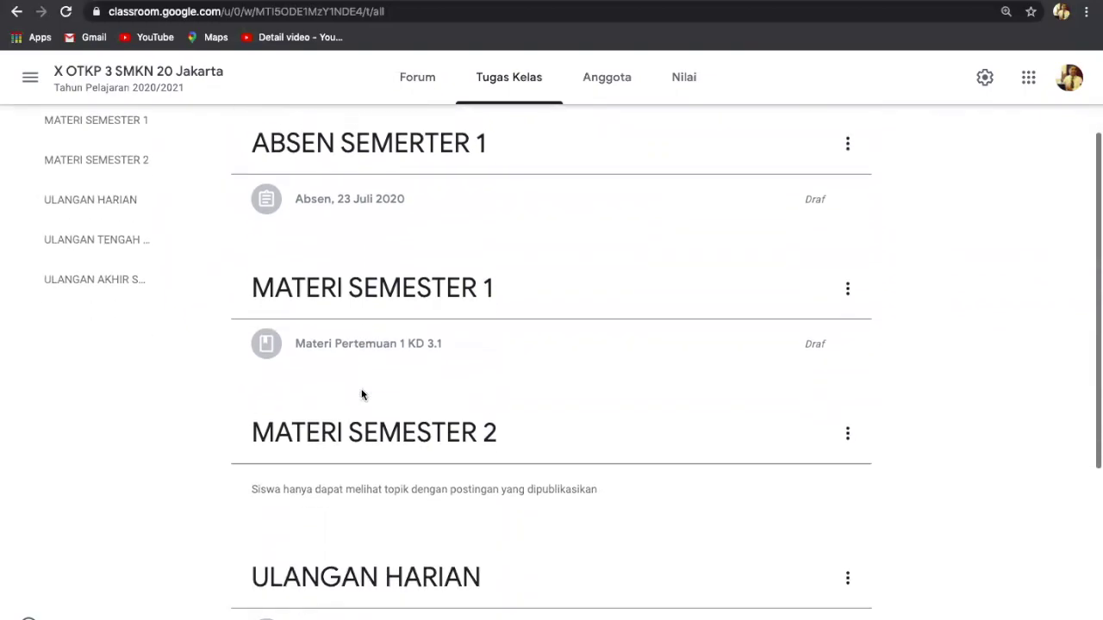
{"action": "scroll", "coordinate": [362, 393], "scroll_direction": "down", "scroll_amount": 4}
{"action": "scroll", "coordinate": [362, 394], "scroll_direction": "up", "scroll_amount": 3}
{"action": "scroll", "coordinate": [362, 394], "scroll_direction": "down", "scroll_amount": 3}
{"action": "scroll", "coordinate": [362, 394], "scroll_direction": "up", "scroll_amount": 6}
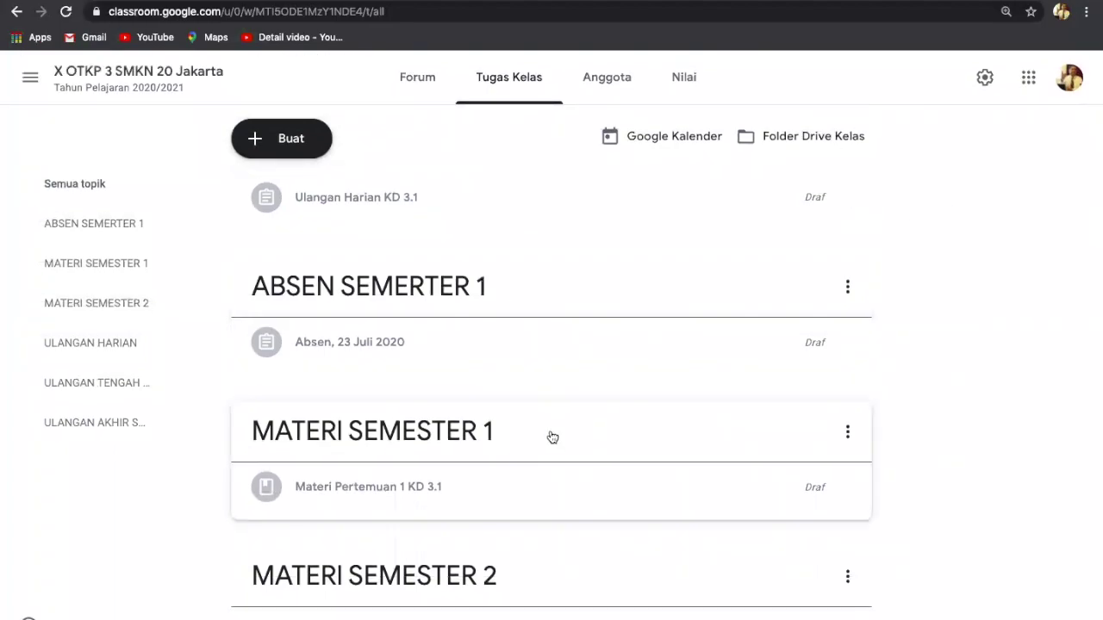
{"action": "scroll", "coordinate": [551, 435], "scroll_direction": "down", "scroll_amount": 5}
{"action": "scroll", "coordinate": [550, 436], "scroll_direction": "up", "scroll_amount": 3}
{"action": "scroll", "coordinate": [550, 436], "scroll_direction": "down", "scroll_amount": 3}
{"action": "scroll", "coordinate": [549, 436], "scroll_direction": "up", "scroll_amount": 5}
{"action": "scroll", "coordinate": [573, 316], "scroll_direction": "down", "scroll_amount": 5}
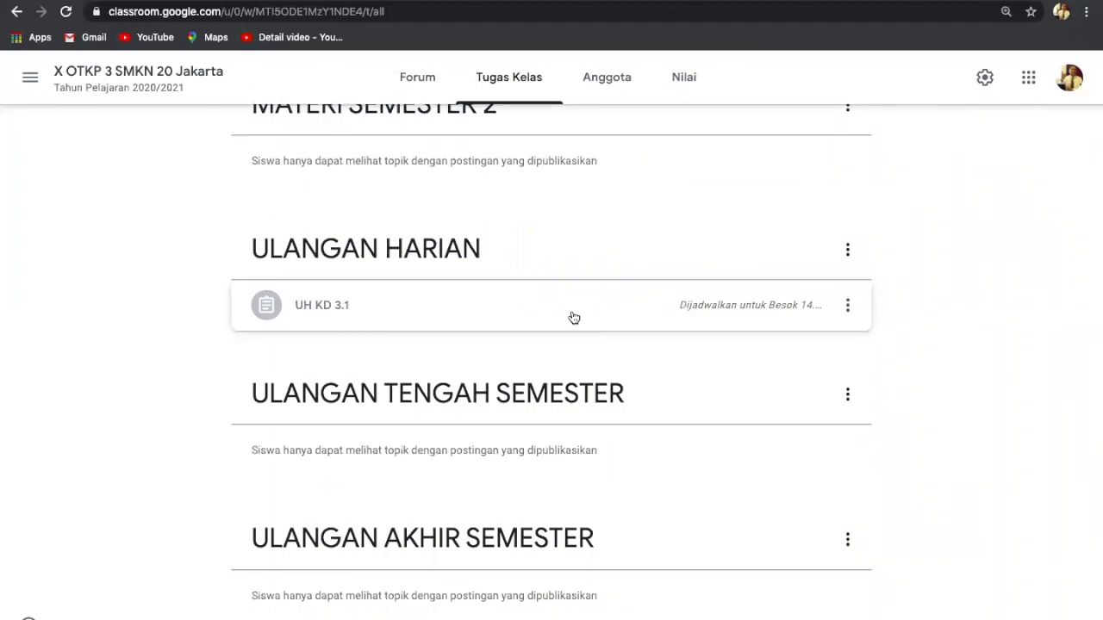
{"action": "scroll", "coordinate": [574, 317], "scroll_direction": "up", "scroll_amount": 5}
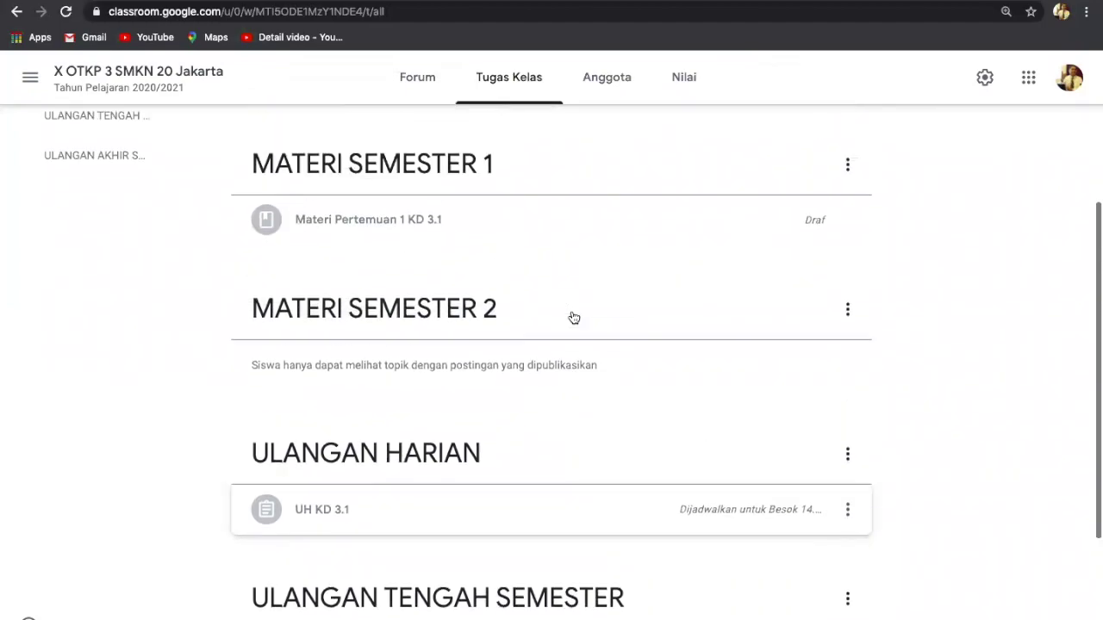
{"action": "scroll", "coordinate": [571, 317], "scroll_direction": "up", "scroll_amount": 2}
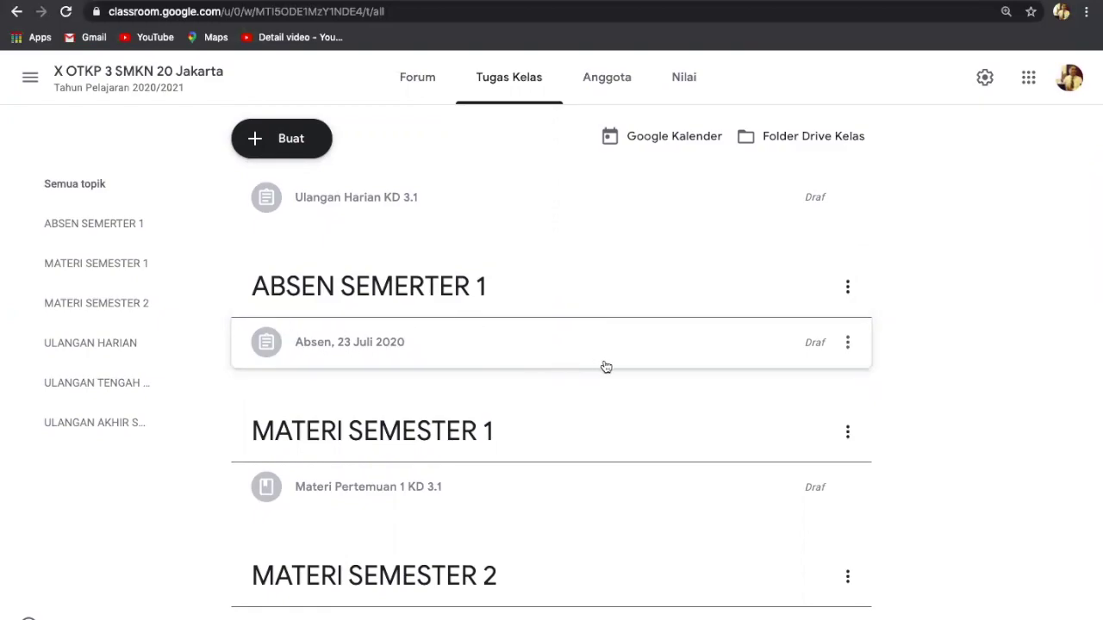
{"action": "scroll", "coordinate": [605, 367], "scroll_direction": "down", "scroll_amount": 3}
{"action": "scroll", "coordinate": [606, 367], "scroll_direction": "up", "scroll_amount": 3}
{"action": "scroll", "coordinate": [606, 367], "scroll_direction": "down", "scroll_amount": 3}
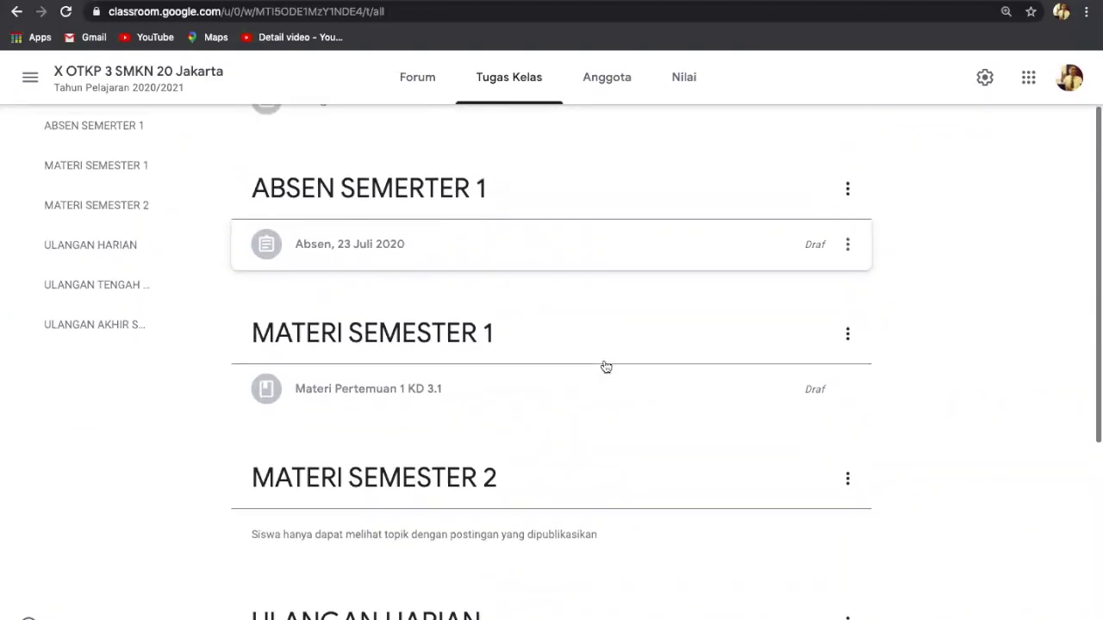
{"action": "scroll", "coordinate": [606, 366], "scroll_direction": "up", "scroll_amount": 4}
{"action": "scroll", "coordinate": [606, 367], "scroll_direction": "up", "scroll_amount": 1}
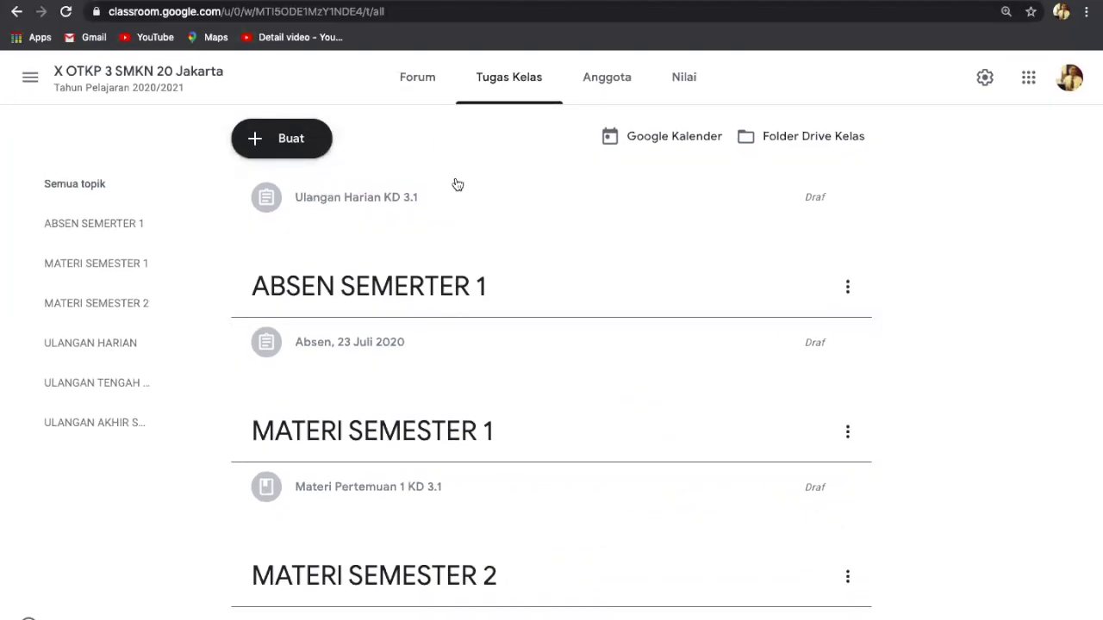
{"action": "scroll", "coordinate": [569, 576], "scroll_direction": "down", "scroll_amount": 5}
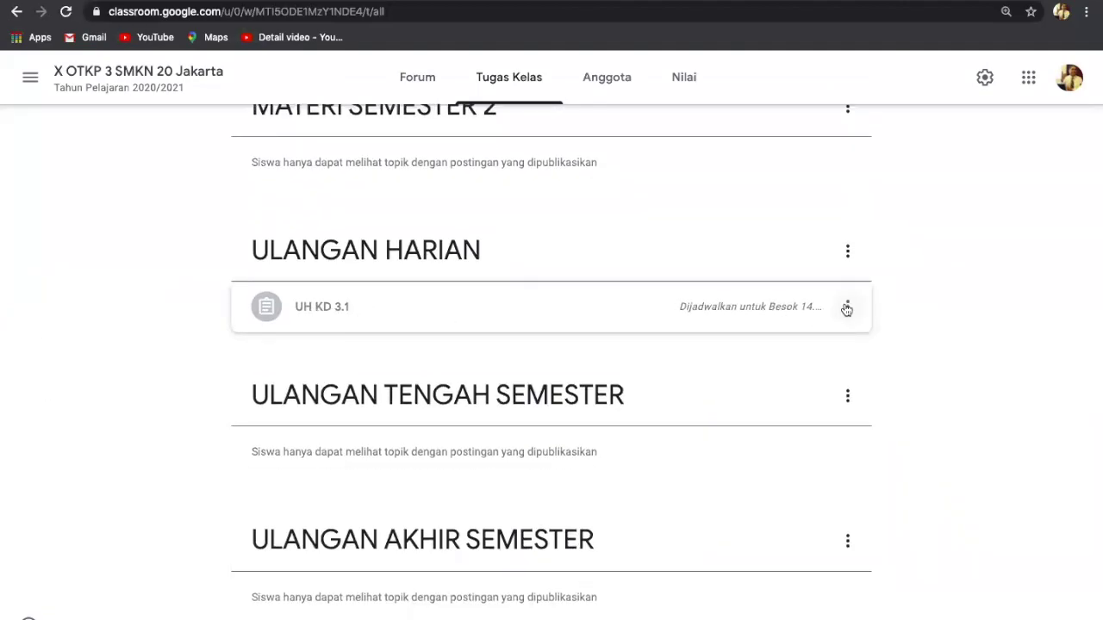
{"action": "left_click", "coordinate": [782, 309]}
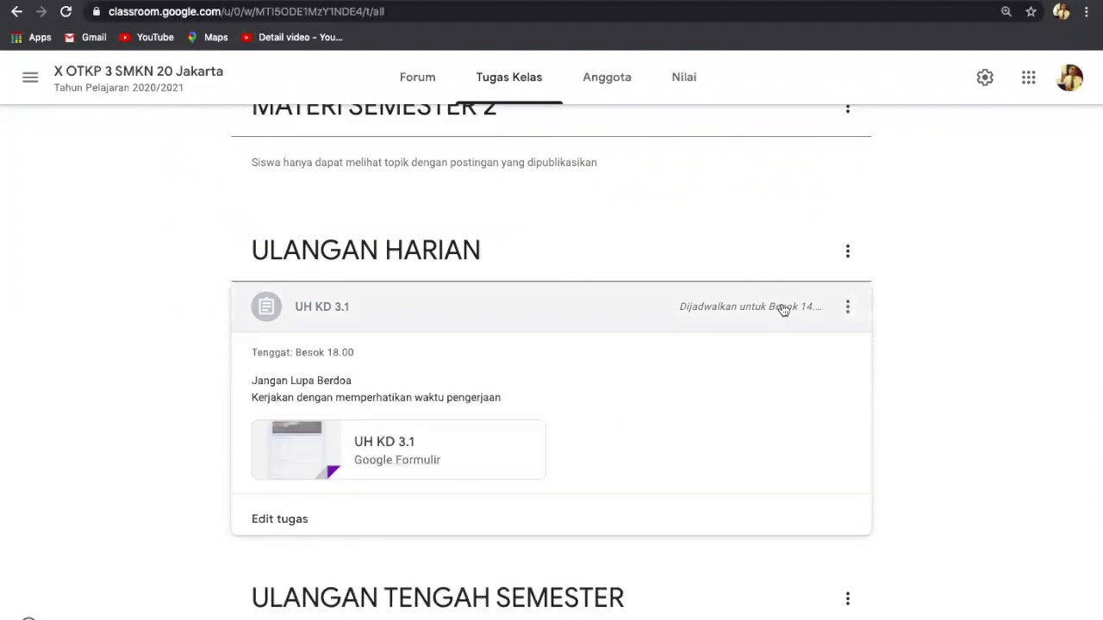
Step: Reopen UH KD 3.1 for editing and remove its scheduled posting time so it posts immediately
{"action": "left_click", "coordinate": [848, 308]}
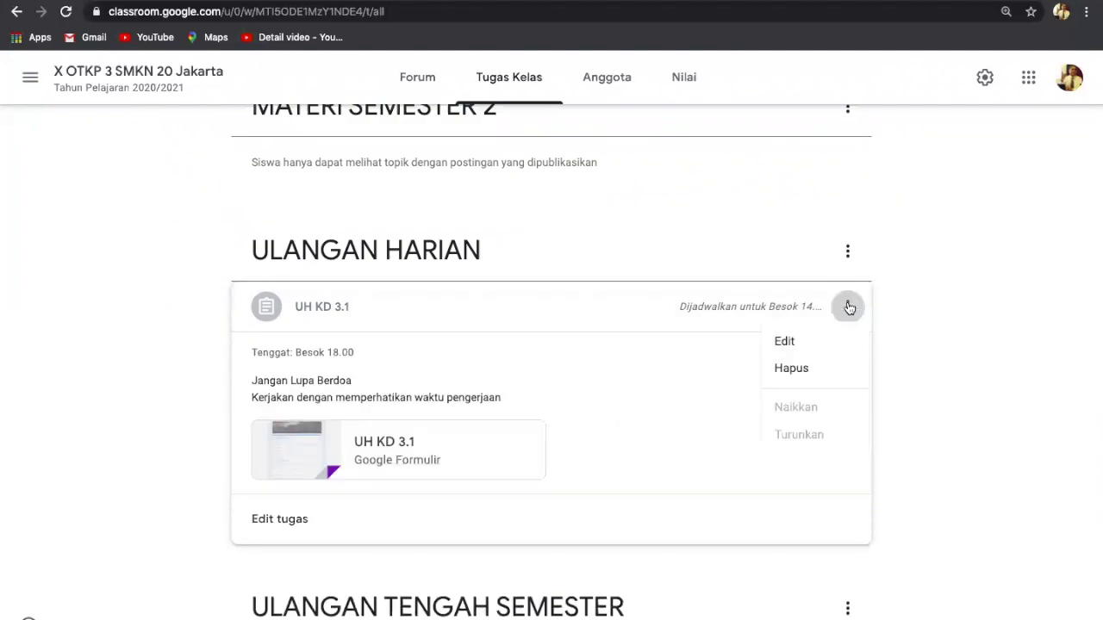
{"action": "left_click", "coordinate": [784, 343]}
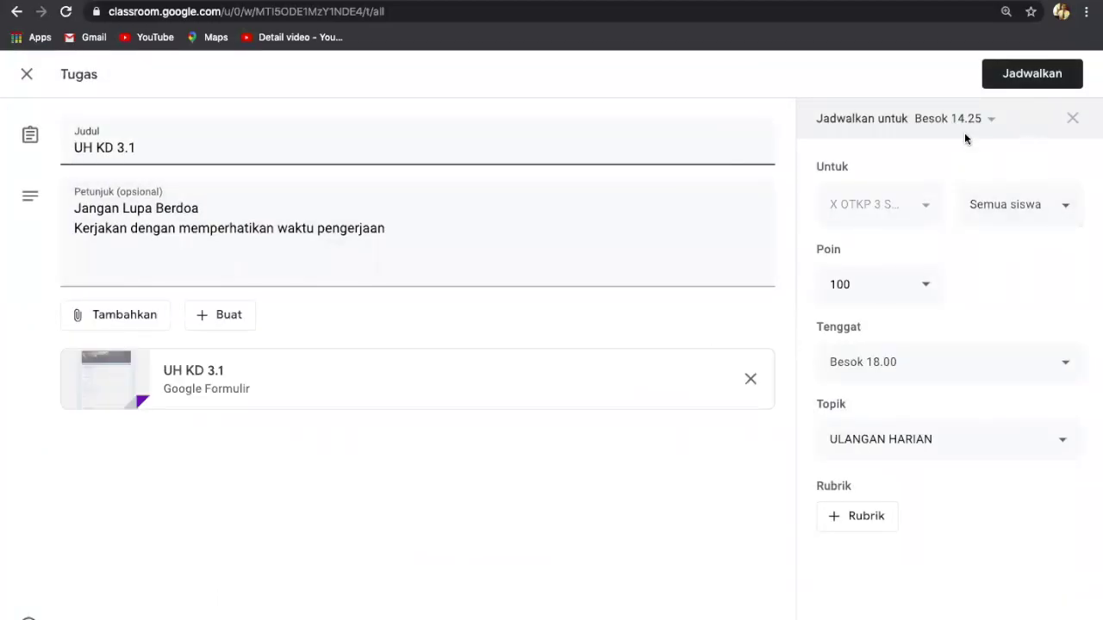
{"action": "left_click", "coordinate": [991, 120]}
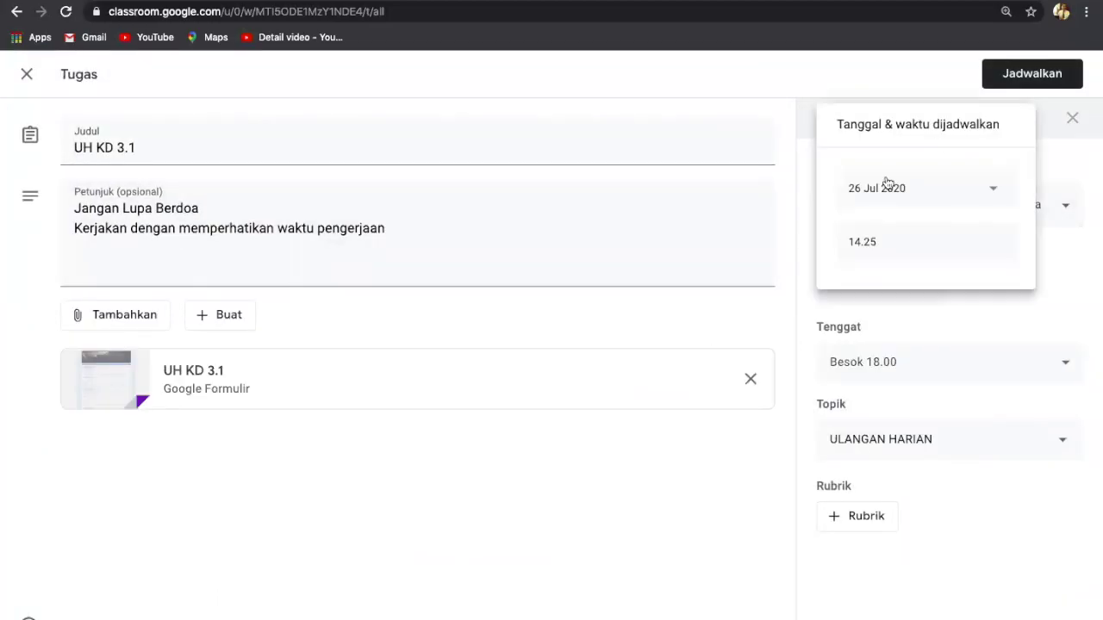
{"action": "left_click", "coordinate": [995, 191]}
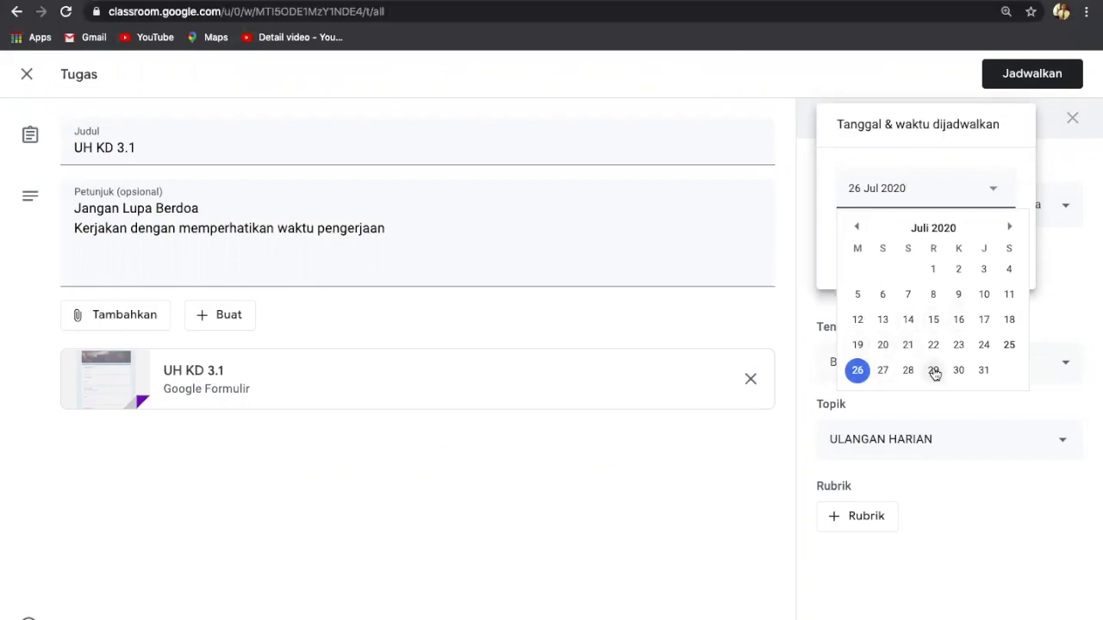
{"action": "left_click", "coordinate": [987, 606]}
{"action": "left_click", "coordinate": [1072, 119]}
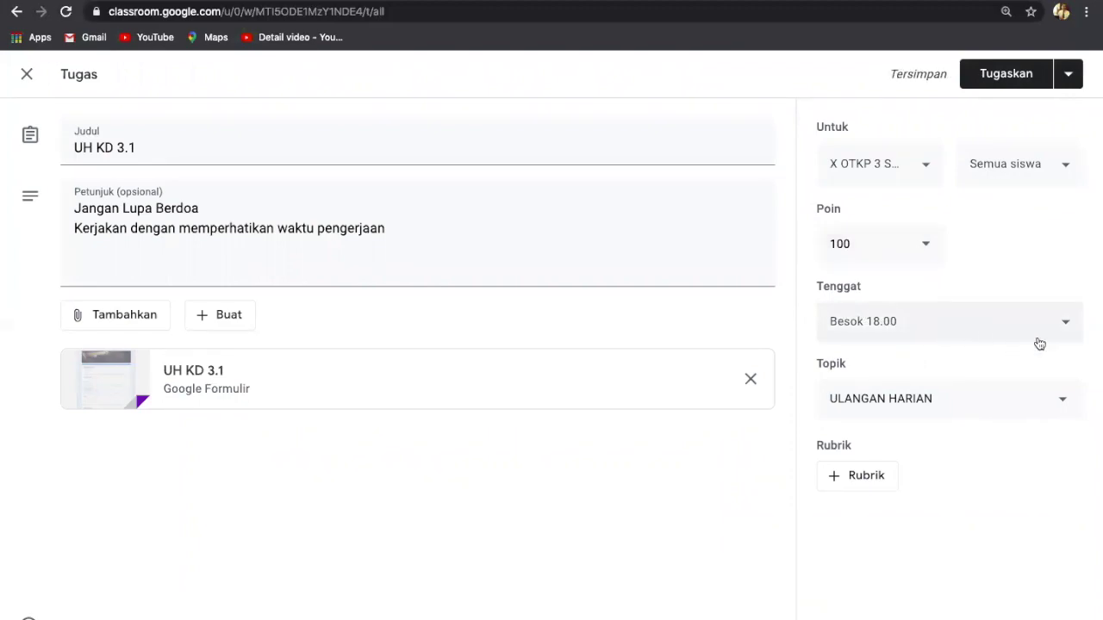
Step: Change the UH KD 3.1 due date to 25 July, keeping 18.00
{"action": "left_click", "coordinate": [1065, 325]}
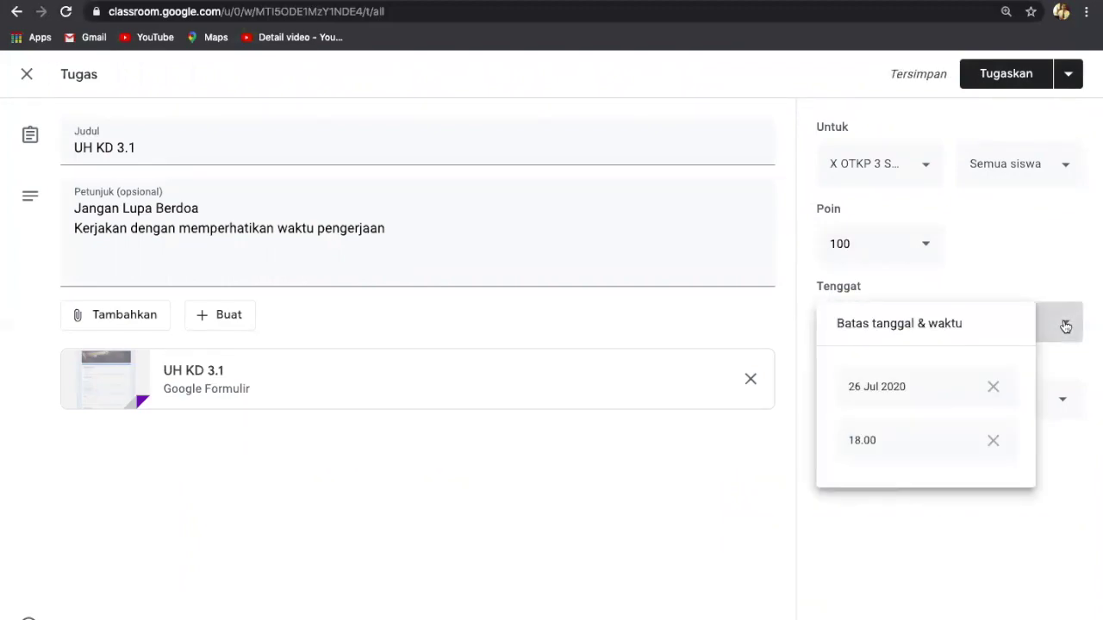
{"action": "left_click", "coordinate": [870, 390]}
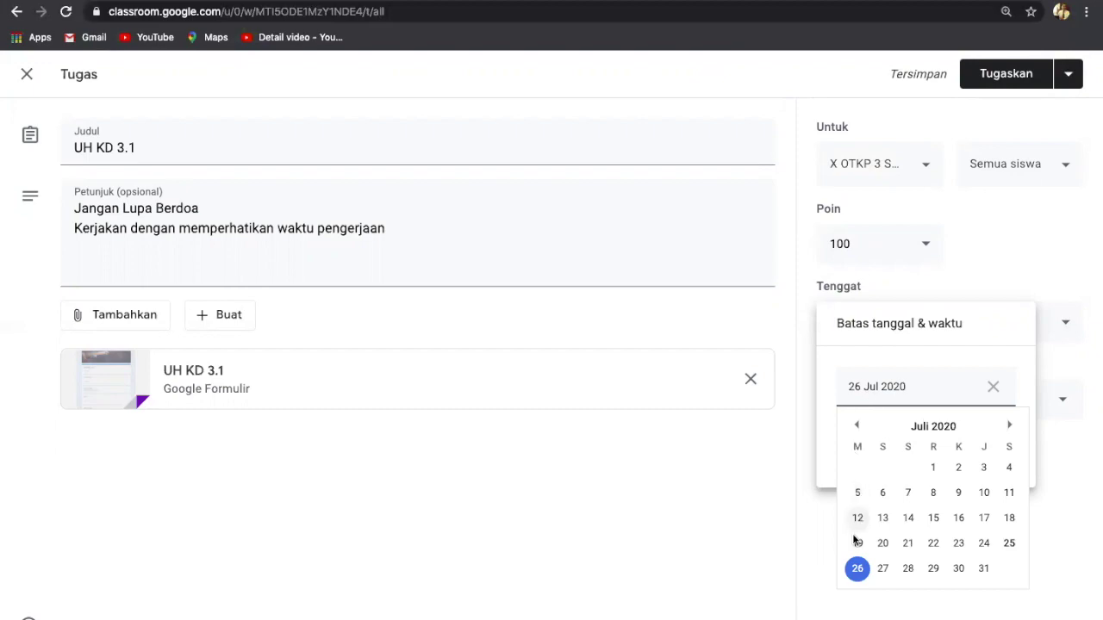
{"action": "left_click", "coordinate": [1009, 543]}
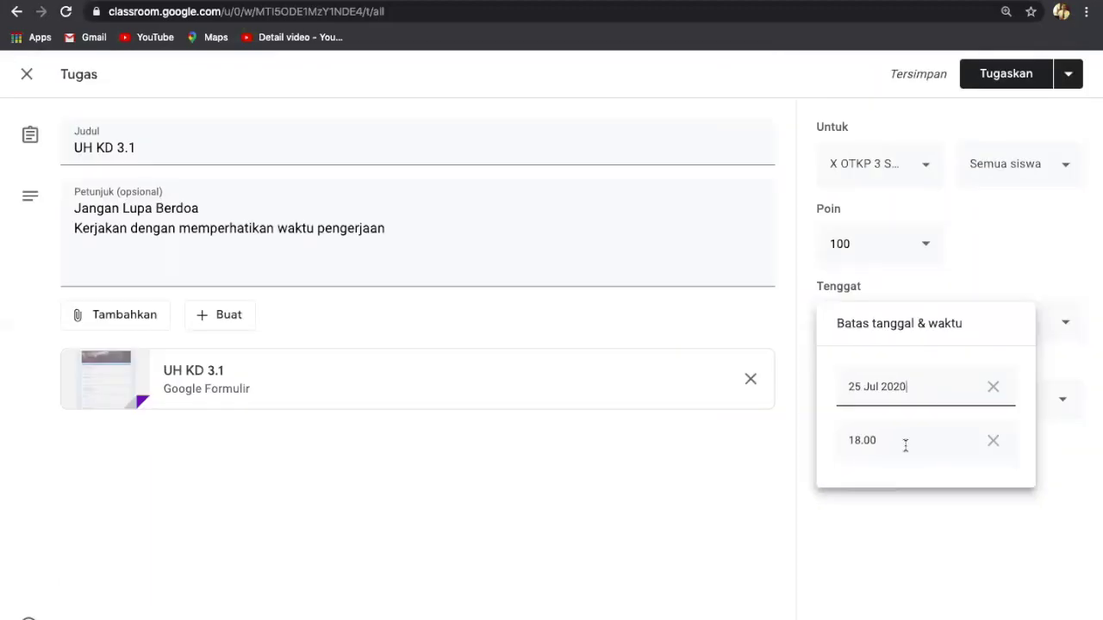
{"action": "left_click", "coordinate": [970, 241]}
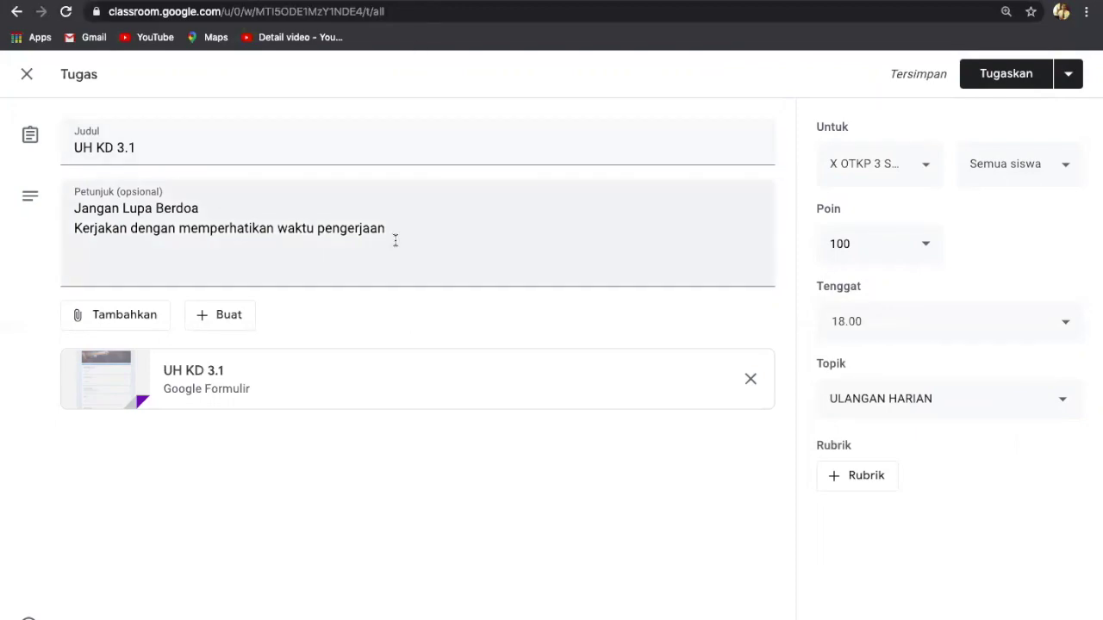
Step: Assign UH KD 3.1 to the class and confirm in the Tugaskan dialog
{"action": "left_click", "coordinate": [1005, 86]}
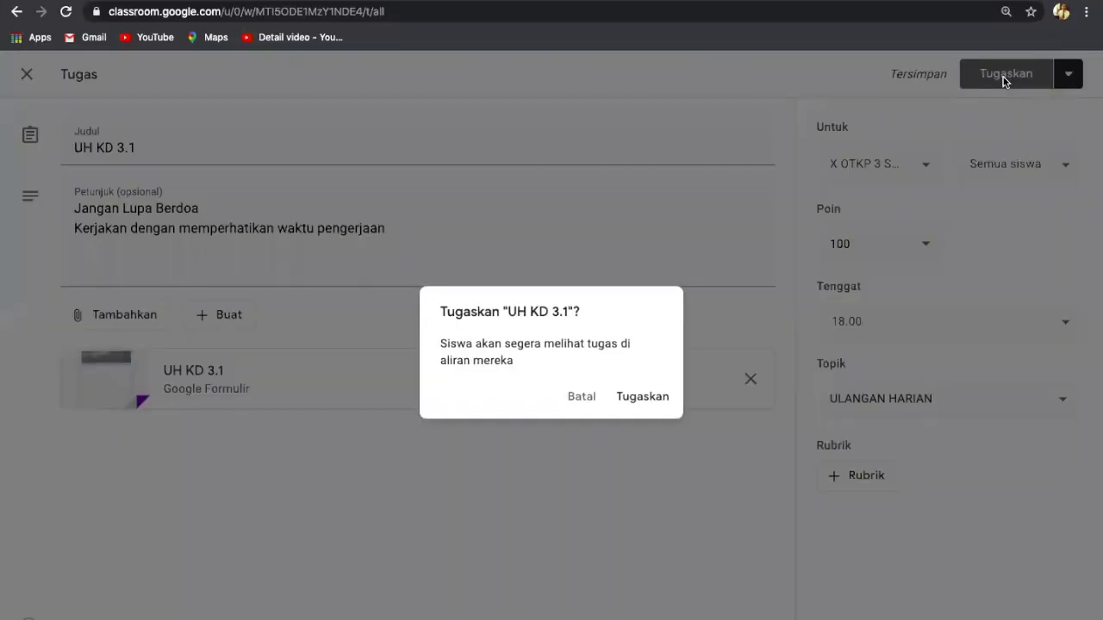
{"action": "left_click", "coordinate": [644, 400]}
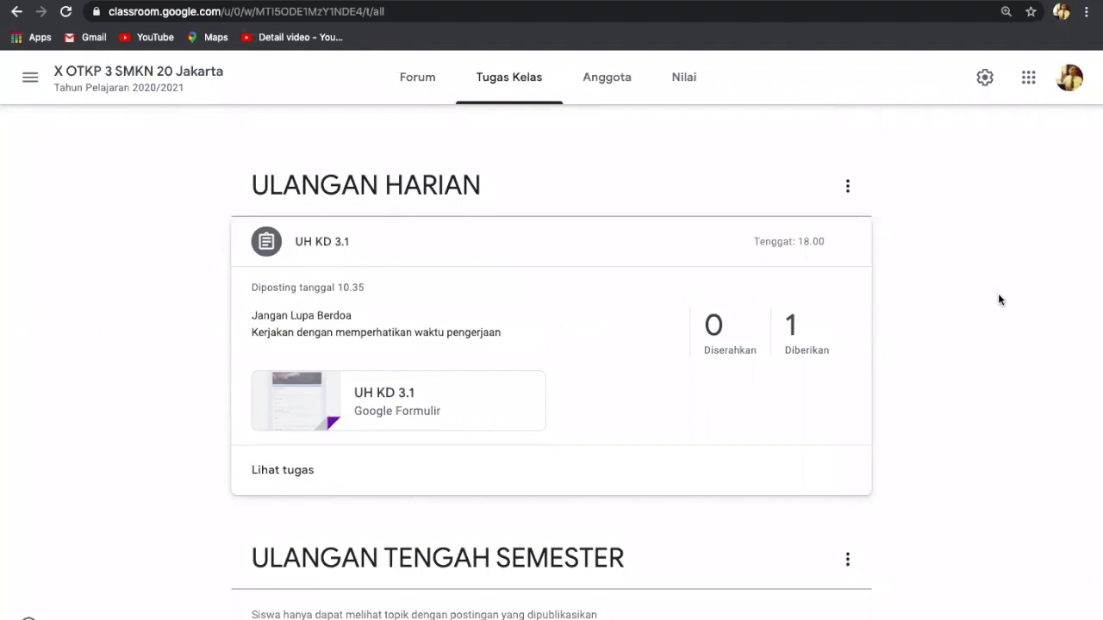
{"action": "scroll", "coordinate": [538, 230], "scroll_direction": "up", "scroll_amount": 1}
{"action": "scroll", "coordinate": [538, 230], "scroll_direction": "up", "scroll_amount": 5}
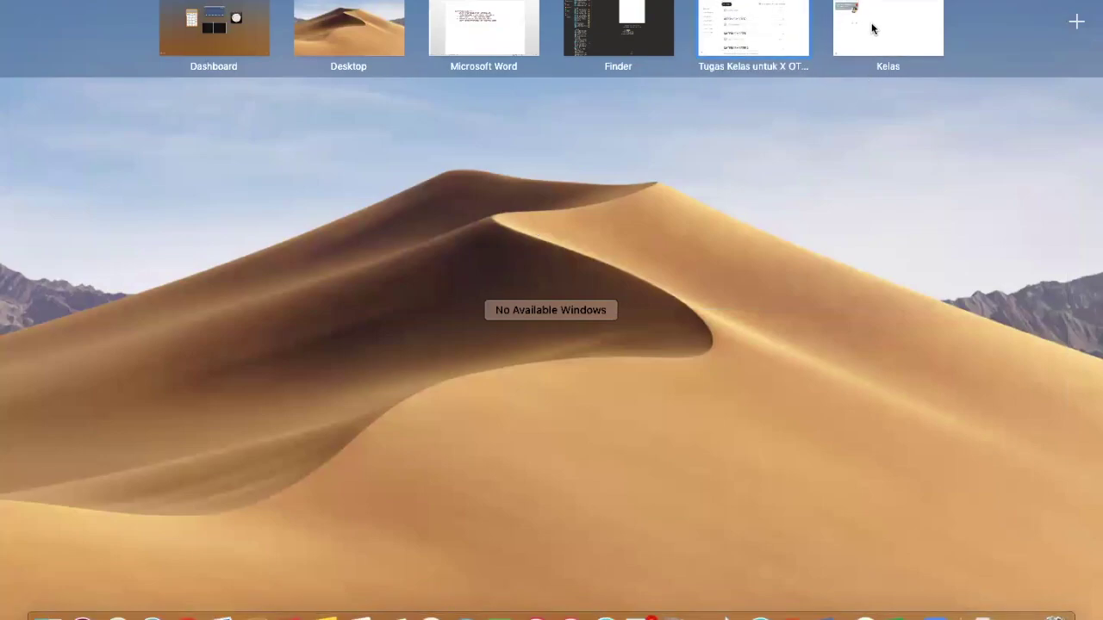
Step: Switch to the student's Classroom window and open Gmail from the Google apps grid
{"action": "left_click", "coordinate": [872, 30]}
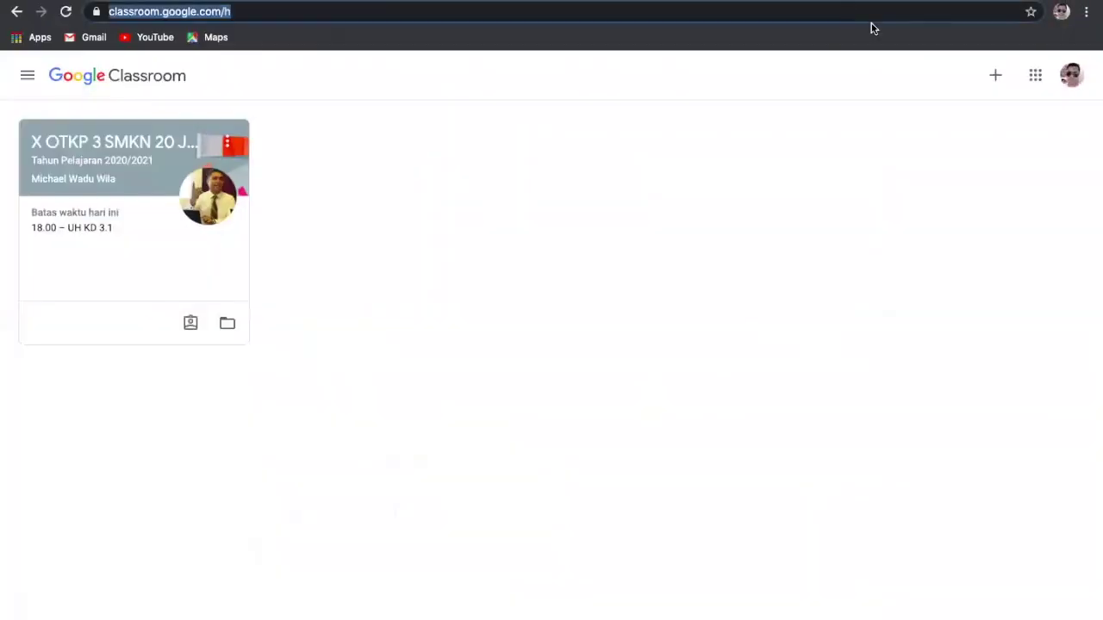
{"action": "left_click", "coordinate": [1036, 77]}
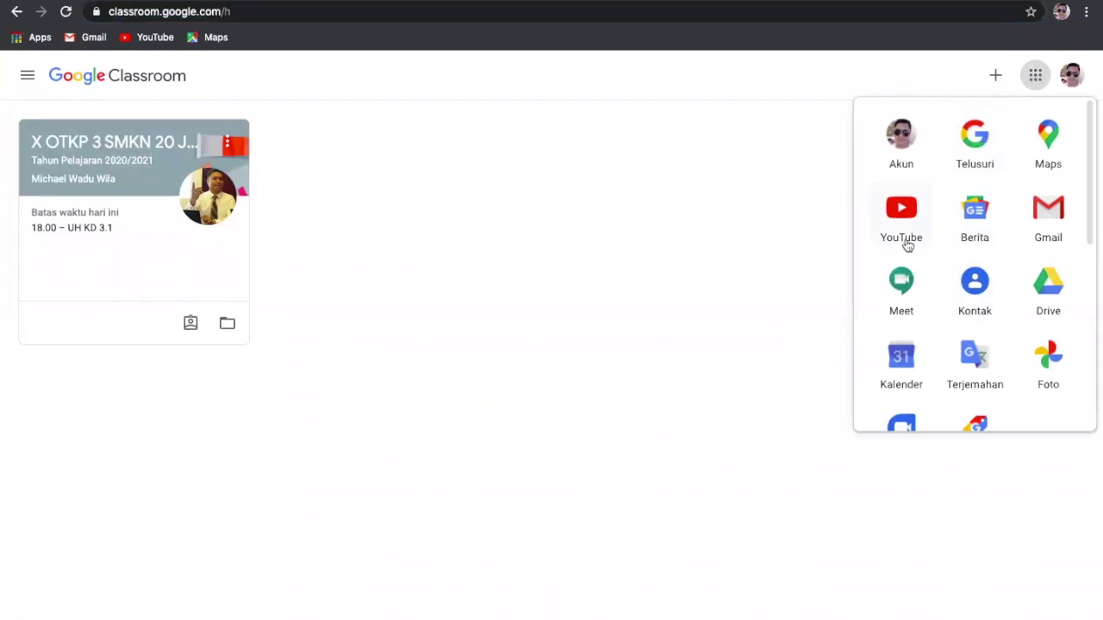
{"action": "left_click", "coordinate": [1053, 226]}
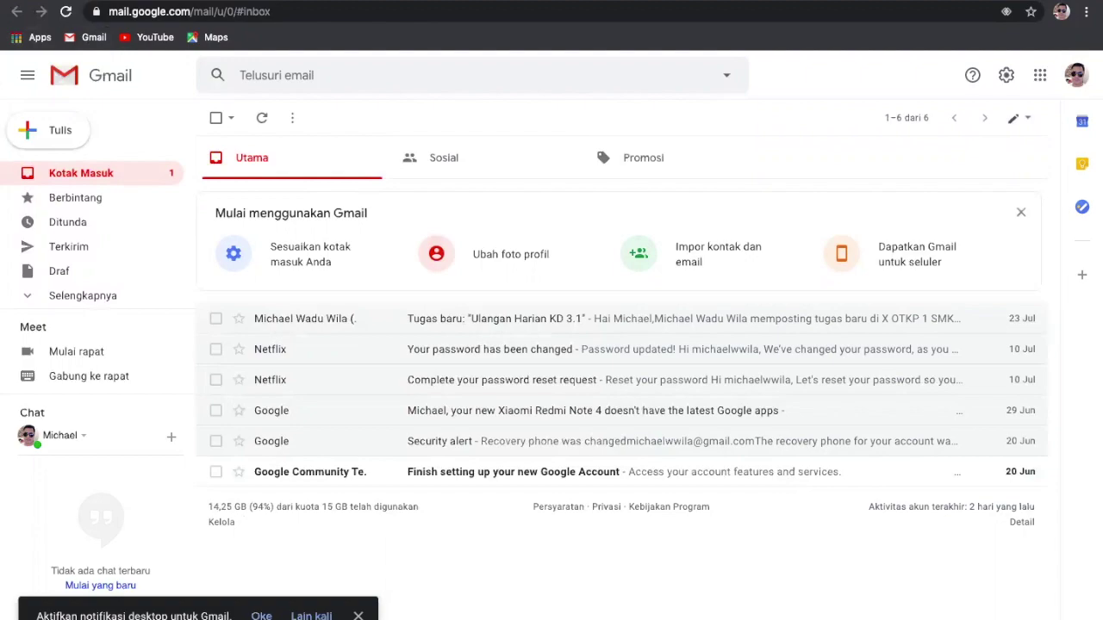
Step: Reload the inbox, open the 'Tugas baru: UH KD 3.1' email and follow it to the assignment
{"action": "left_click", "coordinate": [65, 14]}
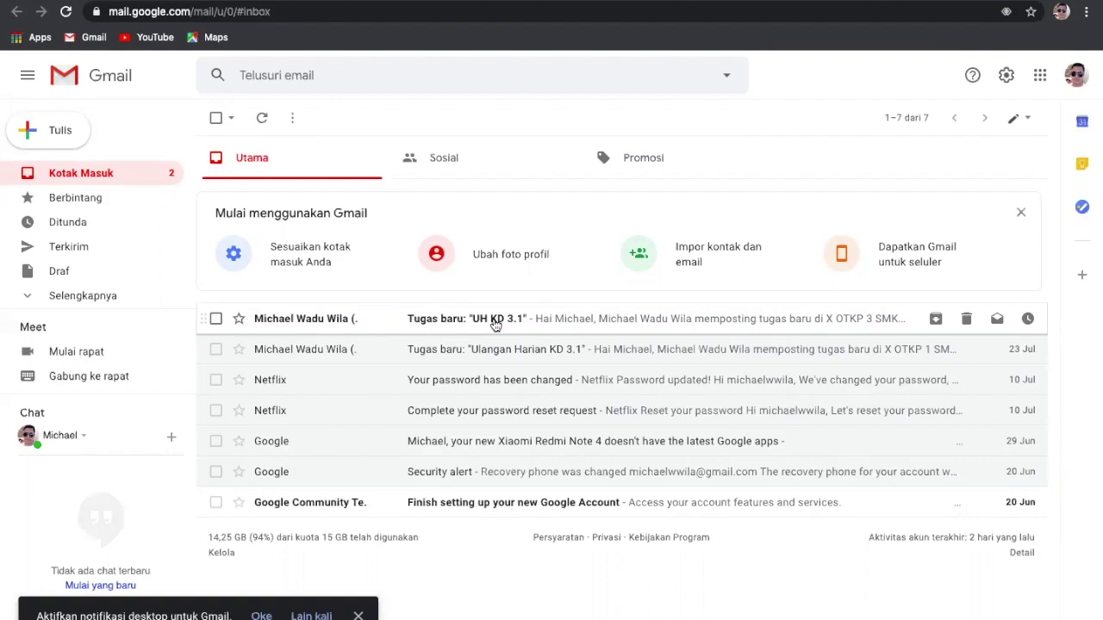
{"action": "left_click", "coordinate": [495, 323]}
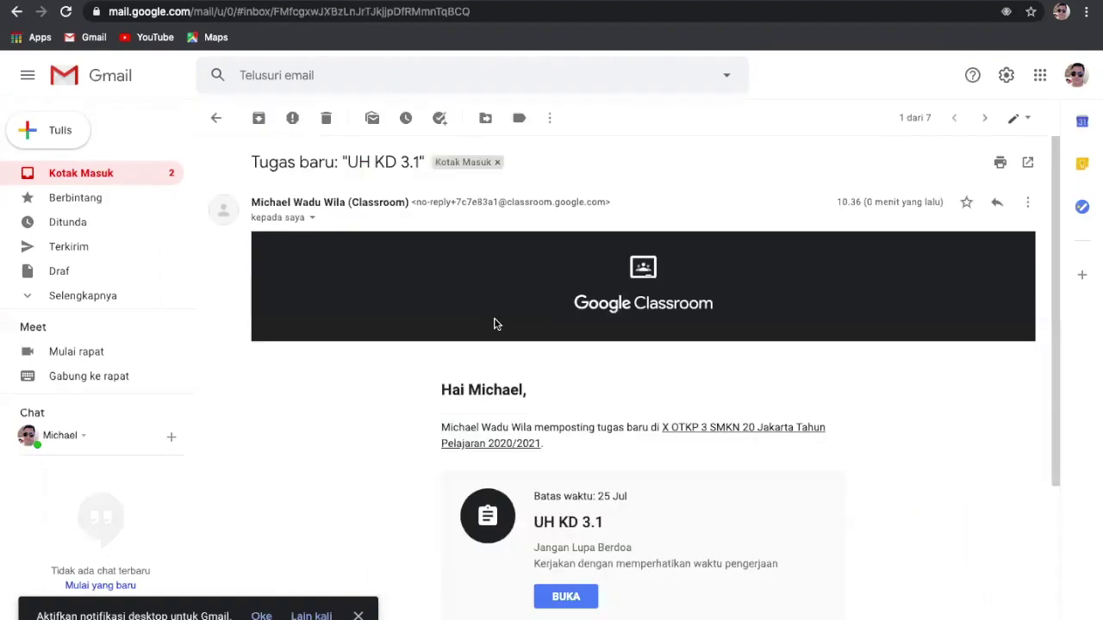
{"action": "scroll", "coordinate": [827, 484], "scroll_direction": "down", "scroll_amount": 2}
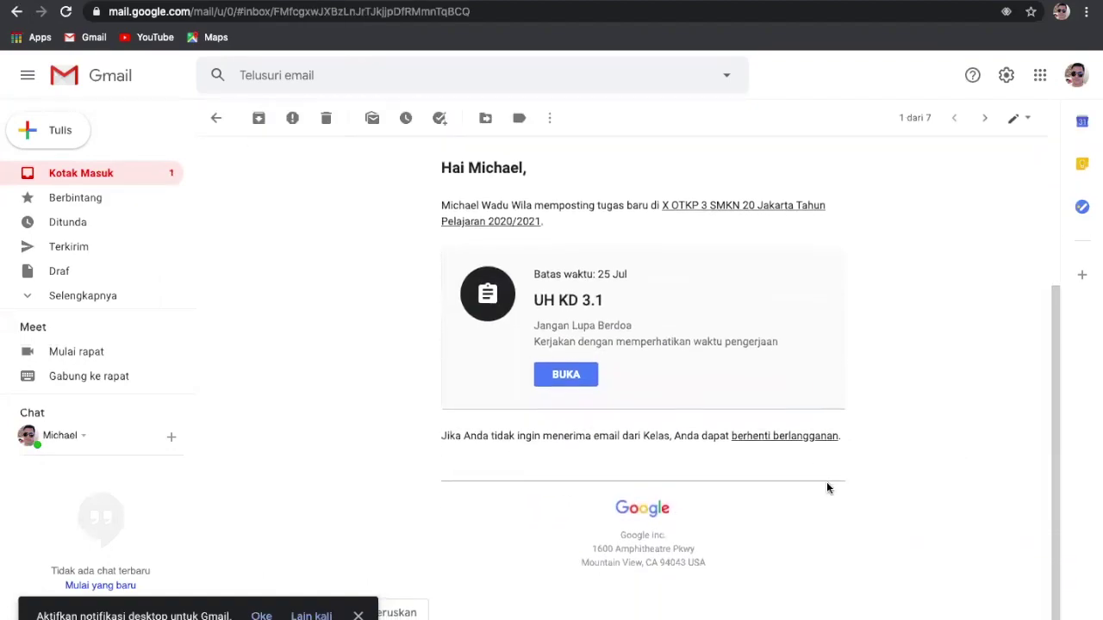
{"action": "scroll", "coordinate": [826, 488], "scroll_direction": "down", "scroll_amount": 1}
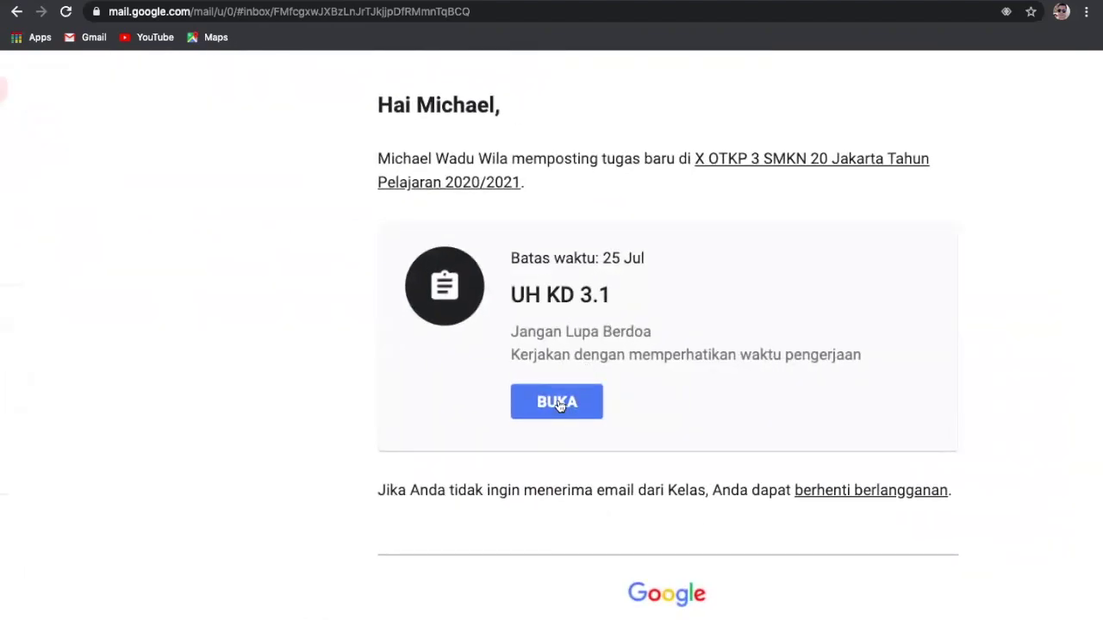
{"action": "left_click", "coordinate": [558, 403]}
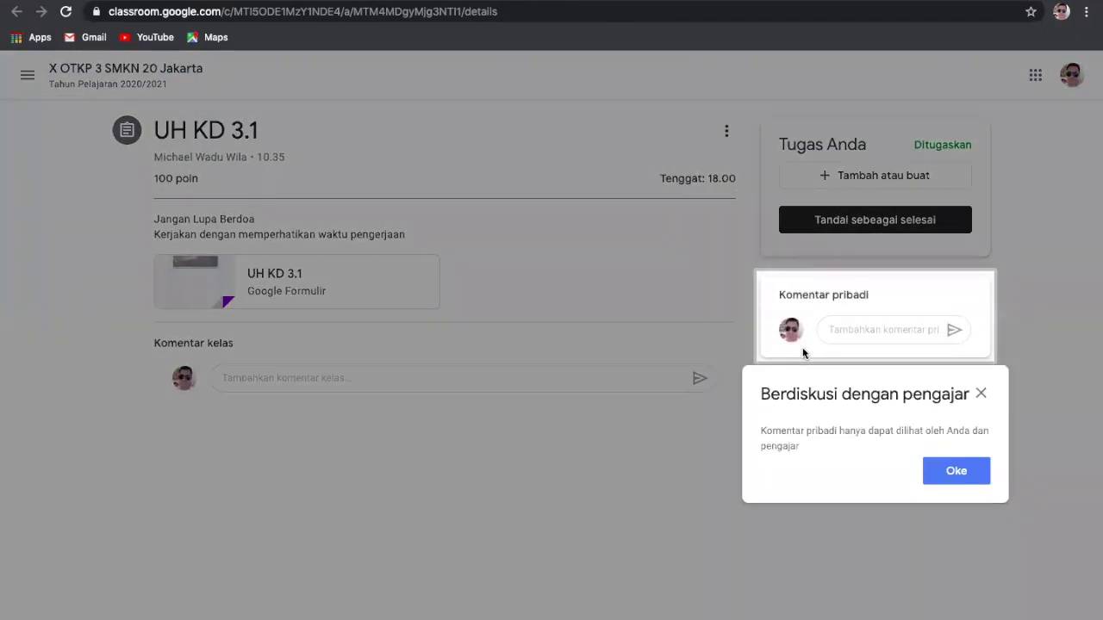
Step: Dismiss the private-comments tip and open the attached UH KD 3.1 quiz form
{"action": "left_click", "coordinate": [966, 473]}
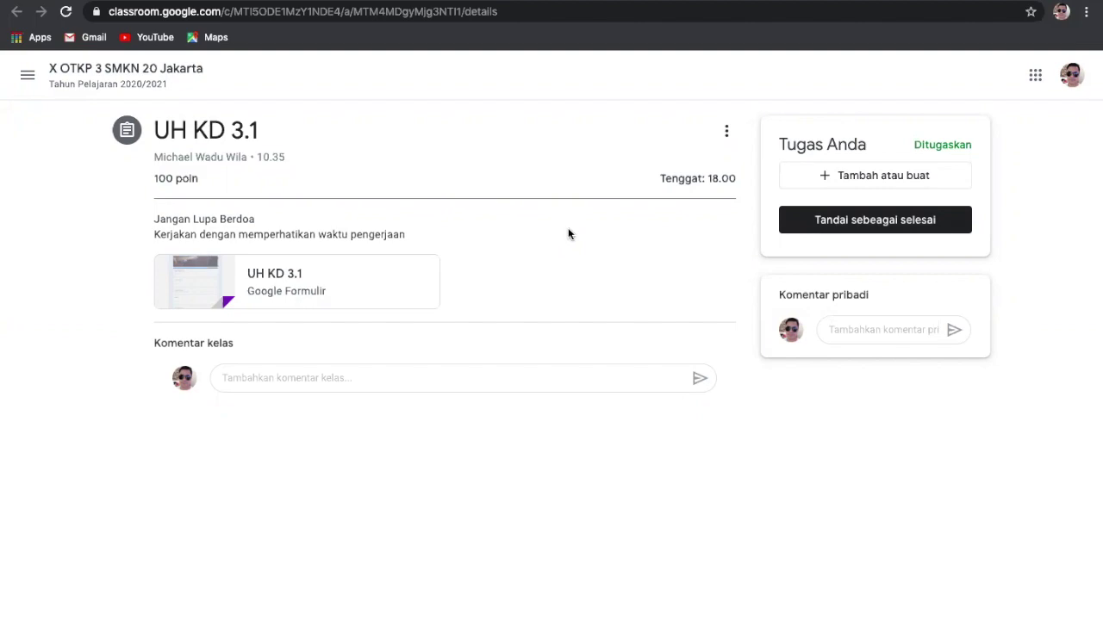
{"action": "left_click", "coordinate": [302, 277]}
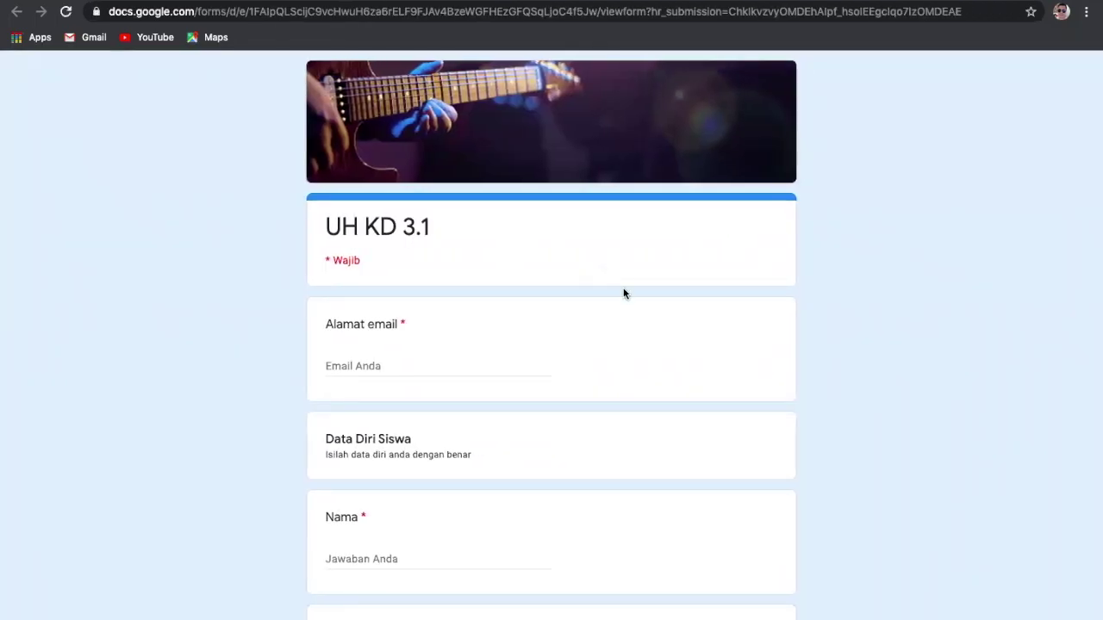
Step: Enter the student's Gmail address in the quiz's e-mail field
{"action": "scroll", "coordinate": [621, 310], "scroll_direction": "down", "scroll_amount": 1}
{"action": "scroll", "coordinate": [622, 314], "scroll_direction": "down", "scroll_amount": 2}
{"action": "scroll", "coordinate": [603, 312], "scroll_direction": "up", "scroll_amount": 3}
{"action": "left_click", "coordinate": [373, 358]}
{"action": "type", "text": "Ml"}
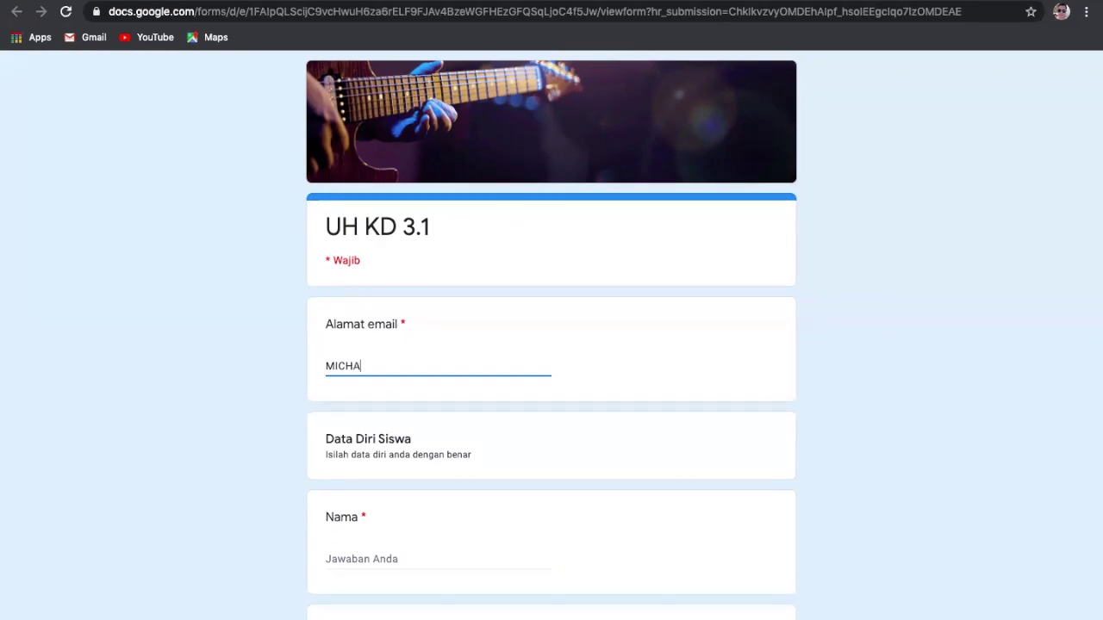
{"action": "key", "text": "BackSpace"}
{"action": "key", "text": "BackSpace"}
{"action": "key", "text": "BackSpace"}
{"action": "key", "text": "BackSpace"}
{"action": "key", "text": "BackSpace"}
{"action": "key", "text": "BackSpace"}
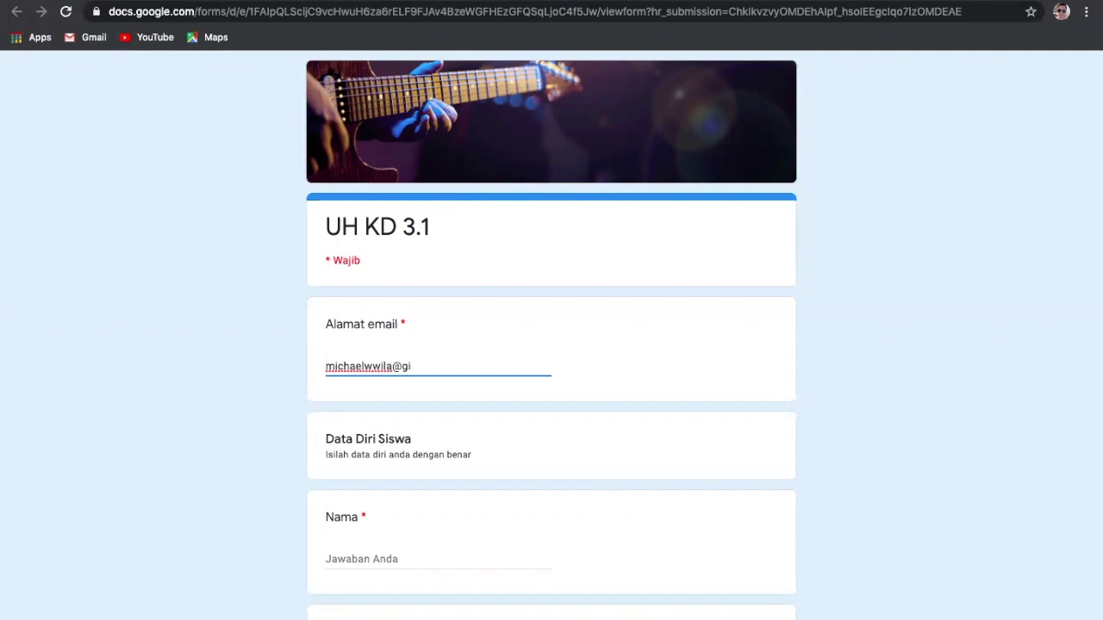
{"action": "scroll", "coordinate": [483, 361], "scroll_direction": "down", "scroll_amount": 3}
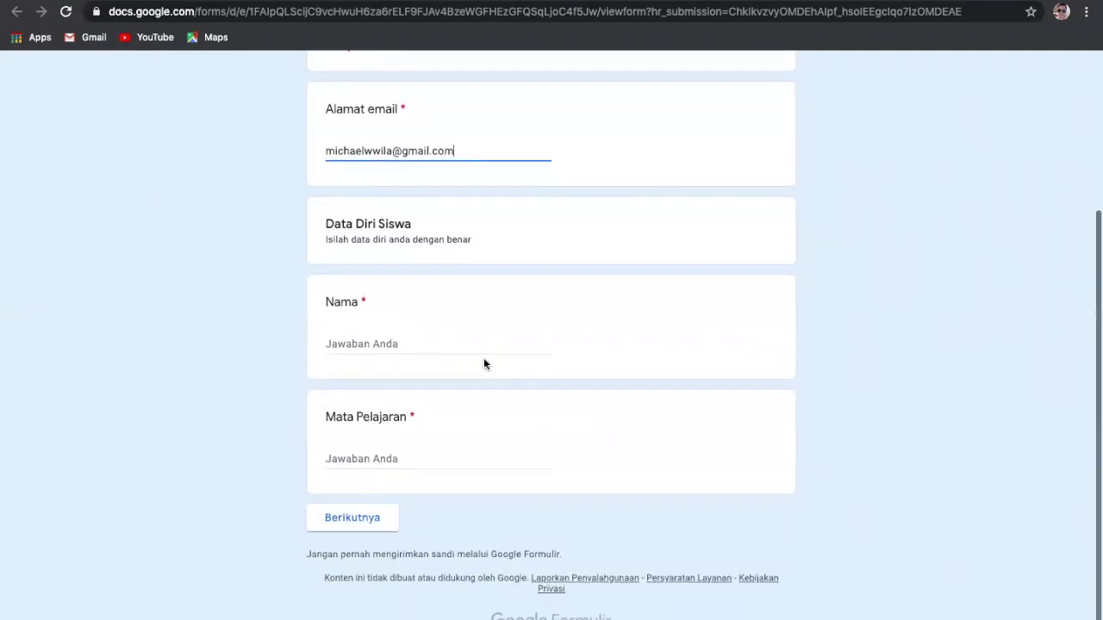
Step: Fill in the student's name and 'Sejarah' as Mata Pelajaran, then continue to the next section
{"action": "left_click", "coordinate": [394, 343]}
{"action": "type", "text": "m"}
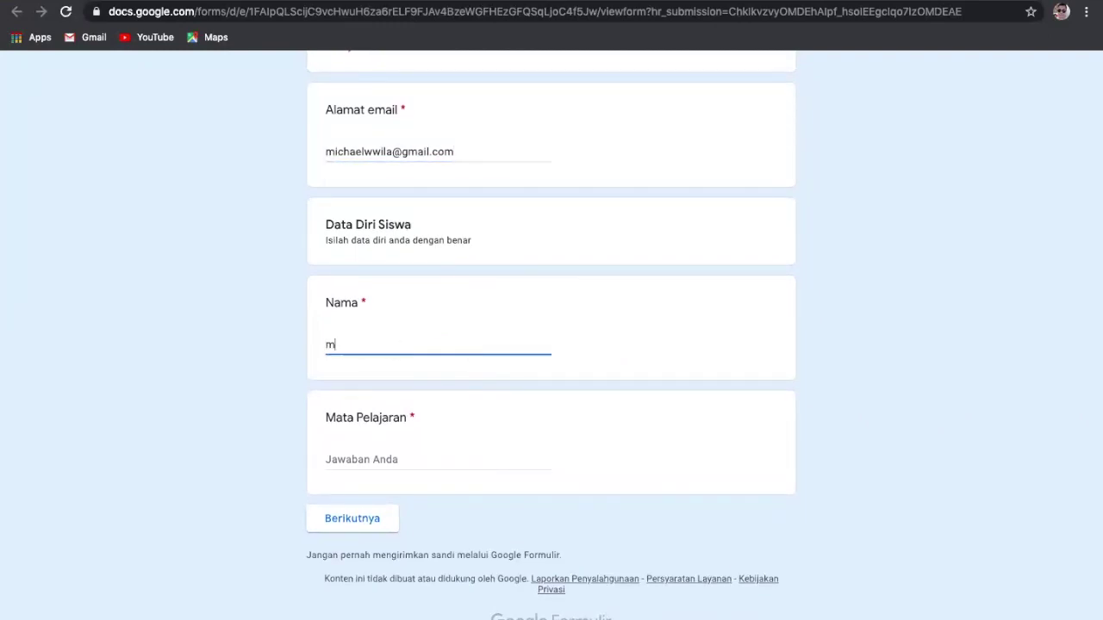
{"action": "key", "text": "BackSpace"}
{"action": "type", "text": "Mi"}
{"action": "type", "text": "chael"}
{"action": "left_click", "coordinate": [412, 453]}
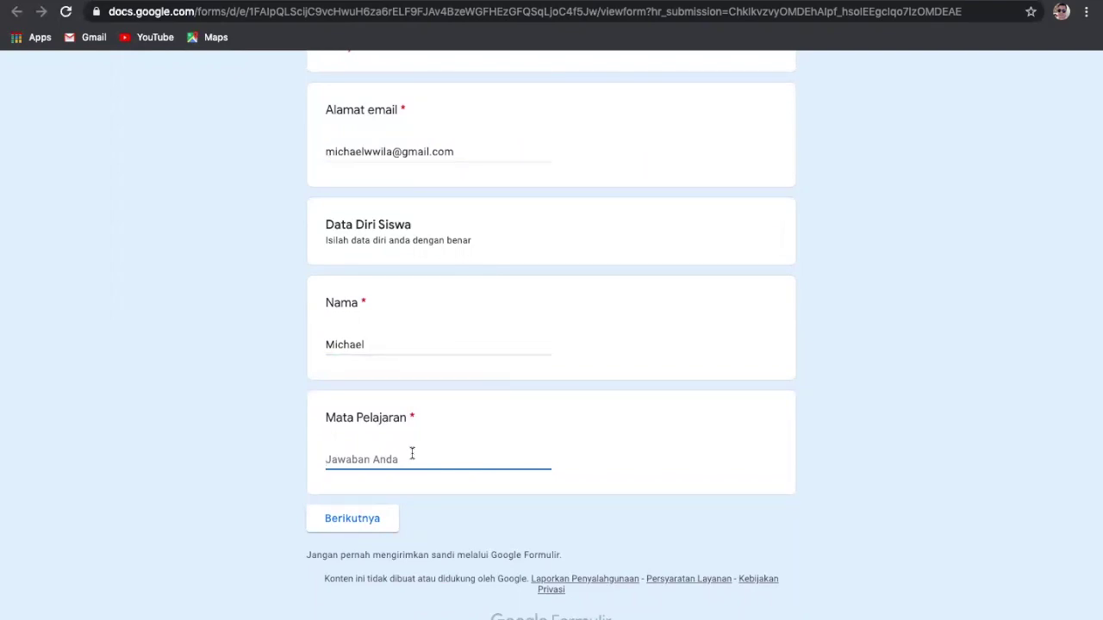
{"action": "type", "text": "Sejarah"}
{"action": "scroll", "coordinate": [444, 568], "scroll_direction": "up", "scroll_amount": 1}
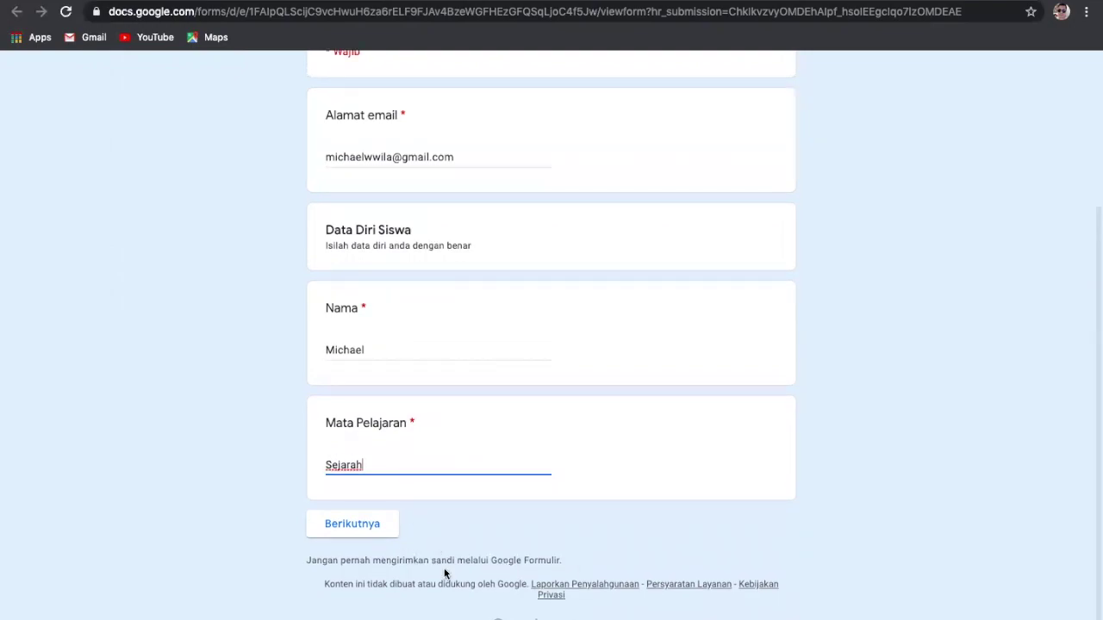
{"action": "scroll", "coordinate": [461, 505], "scroll_direction": "up", "scroll_amount": 4}
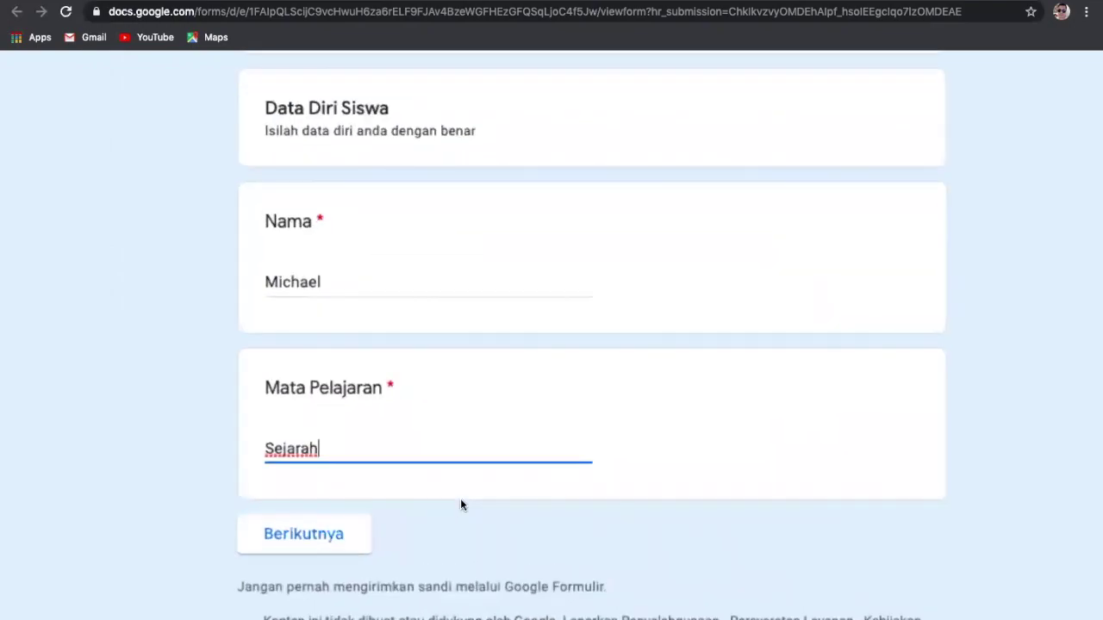
{"action": "scroll", "coordinate": [461, 505], "scroll_direction": "down", "scroll_amount": 1}
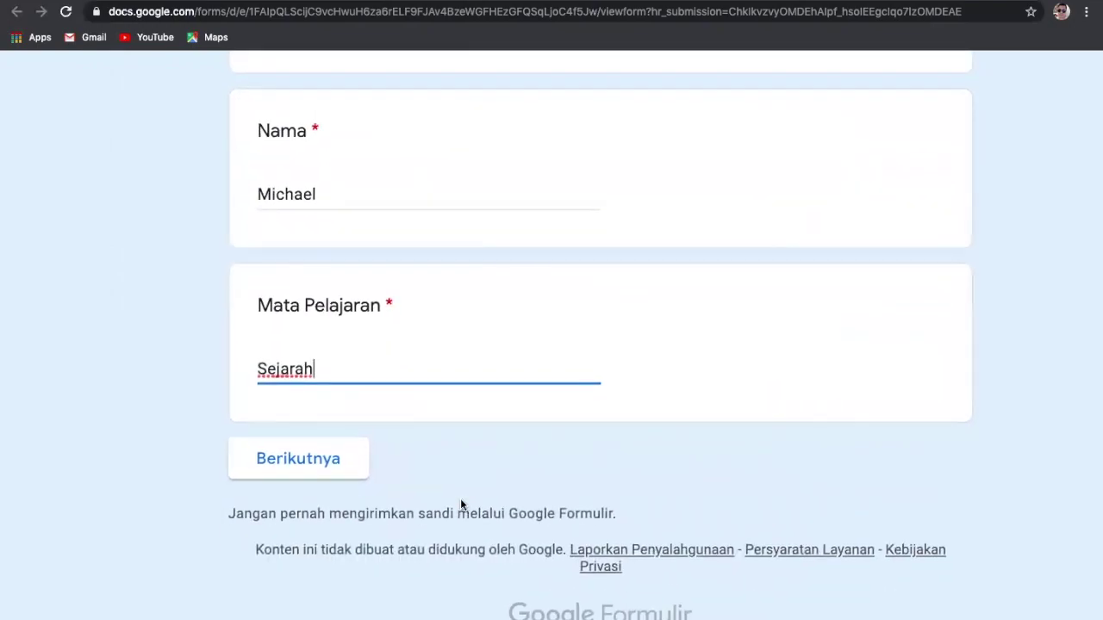
{"action": "left_click", "coordinate": [284, 461]}
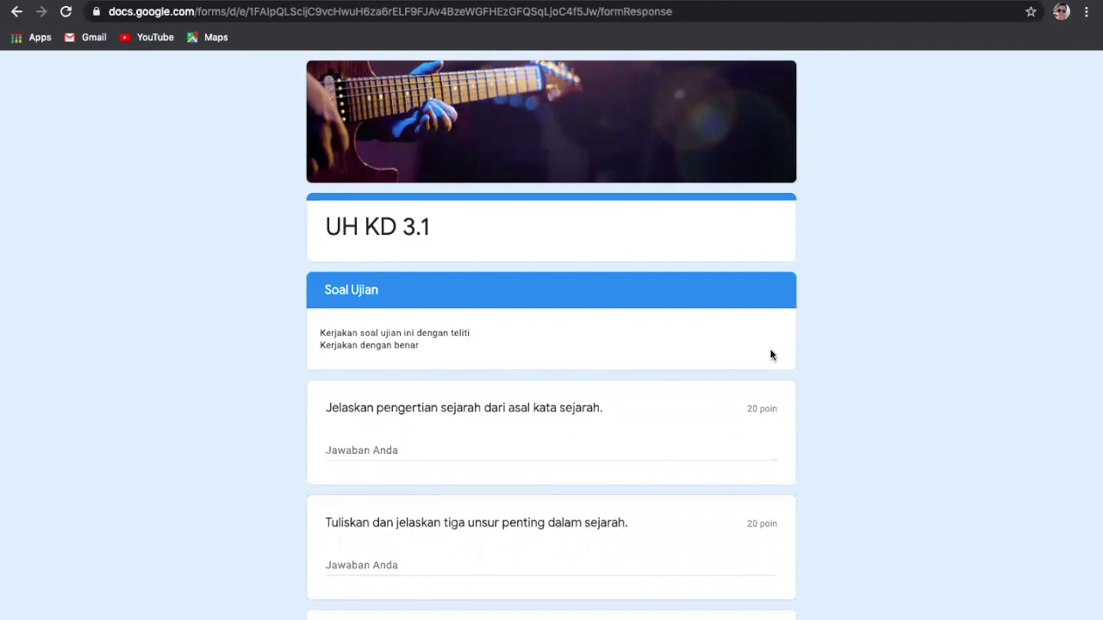
Step: Review the five 20-point Soal Ujian essay questions and place the cursor in the first answer
{"action": "scroll", "coordinate": [770, 354], "scroll_direction": "down", "scroll_amount": 2}
{"action": "scroll", "coordinate": [770, 354], "scroll_direction": "down", "scroll_amount": 1}
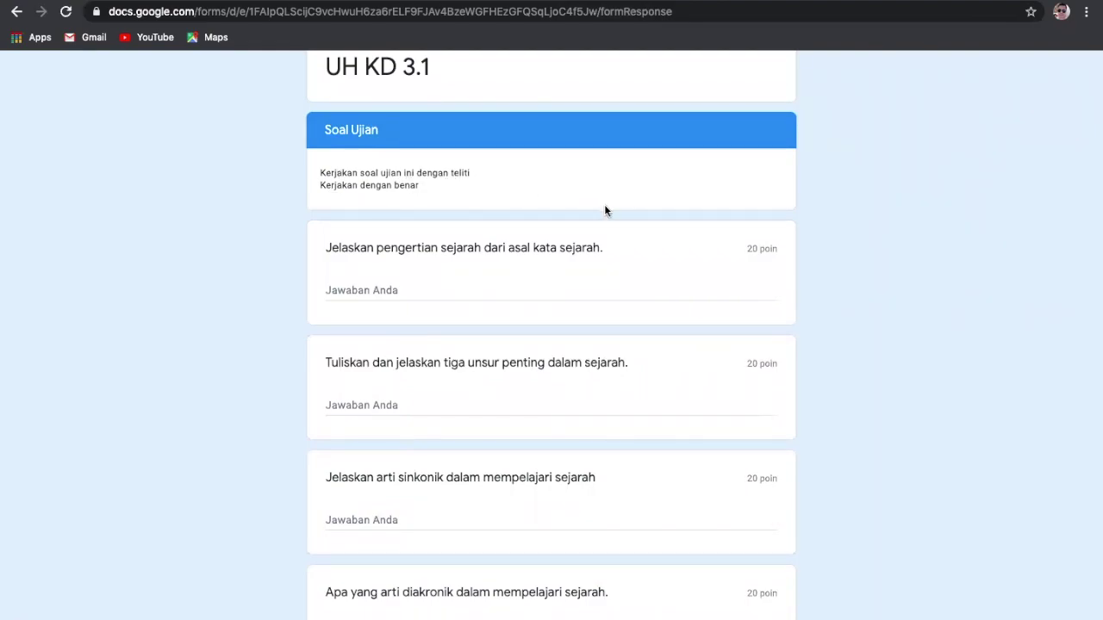
{"action": "scroll", "coordinate": [604, 210], "scroll_direction": "down", "scroll_amount": 3}
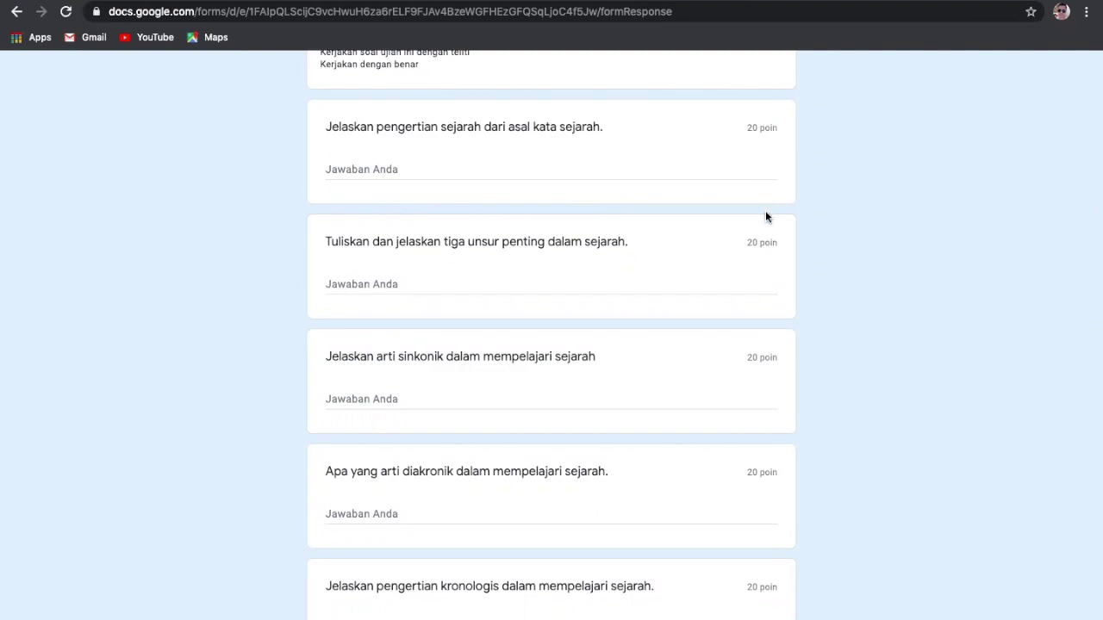
{"action": "scroll", "coordinate": [765, 217], "scroll_direction": "down", "scroll_amount": 3}
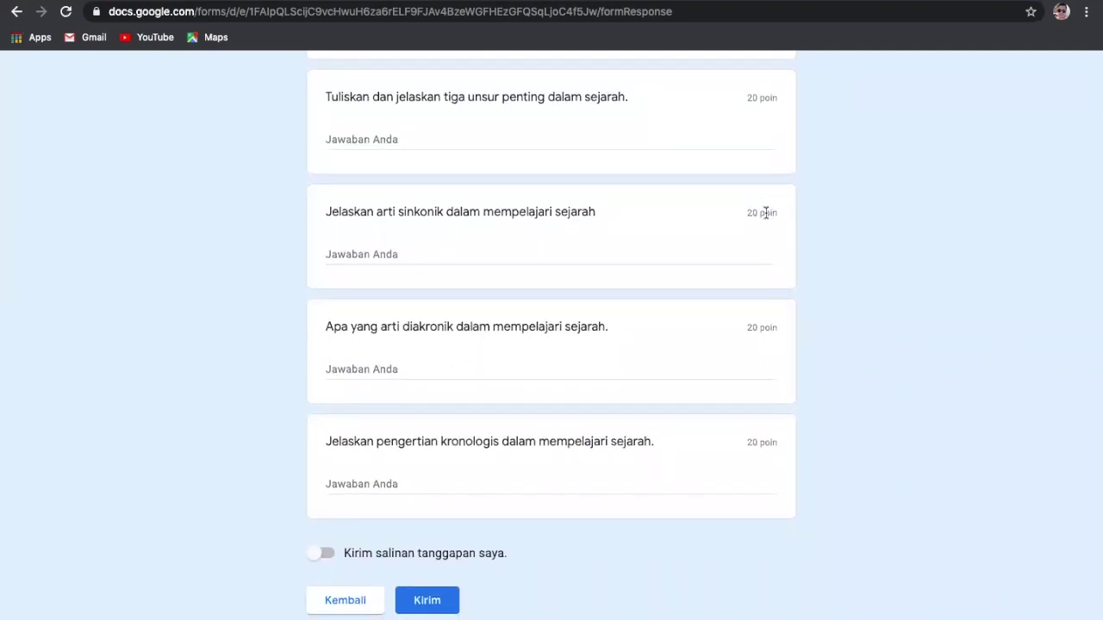
{"action": "scroll", "coordinate": [765, 213], "scroll_direction": "down", "scroll_amount": 3}
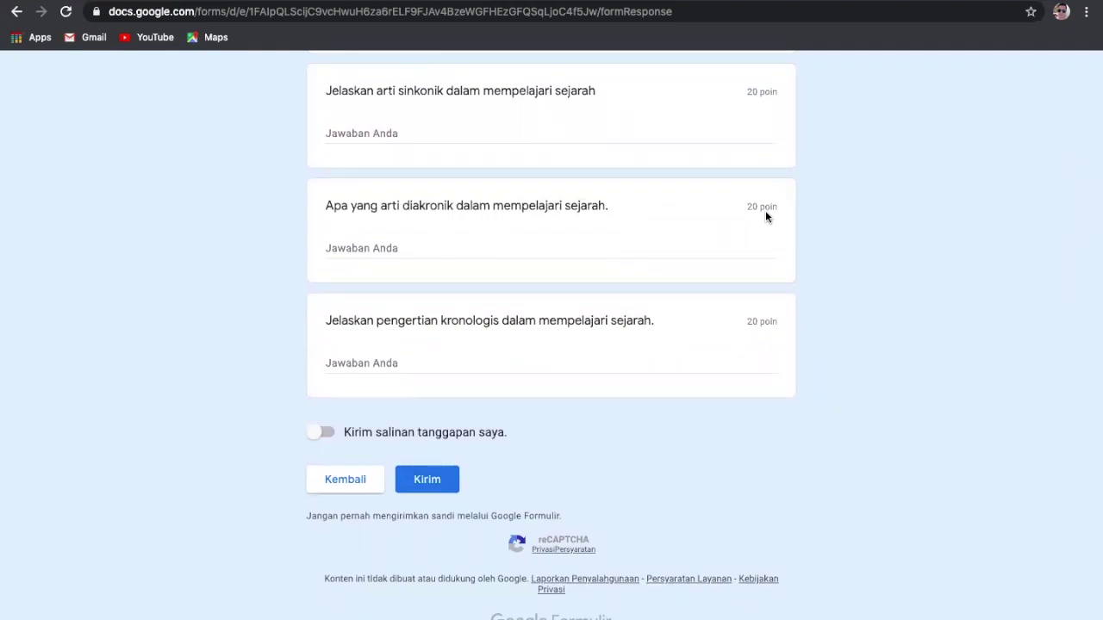
{"action": "scroll", "coordinate": [766, 217], "scroll_direction": "up", "scroll_amount": 10}
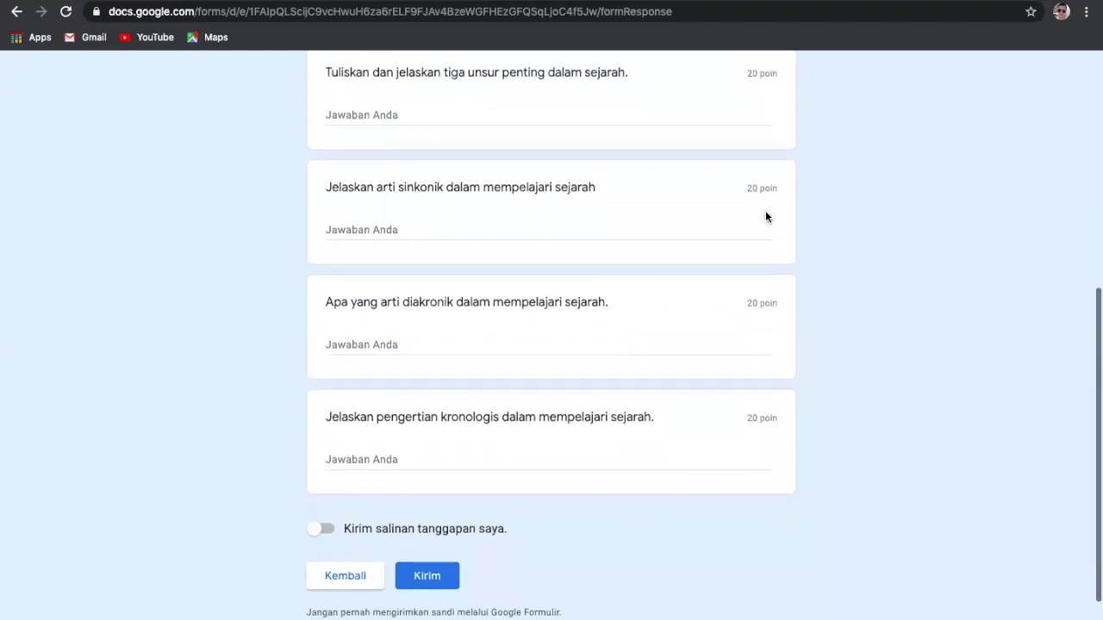
{"action": "scroll", "coordinate": [766, 217], "scroll_direction": "down", "scroll_amount": 4}
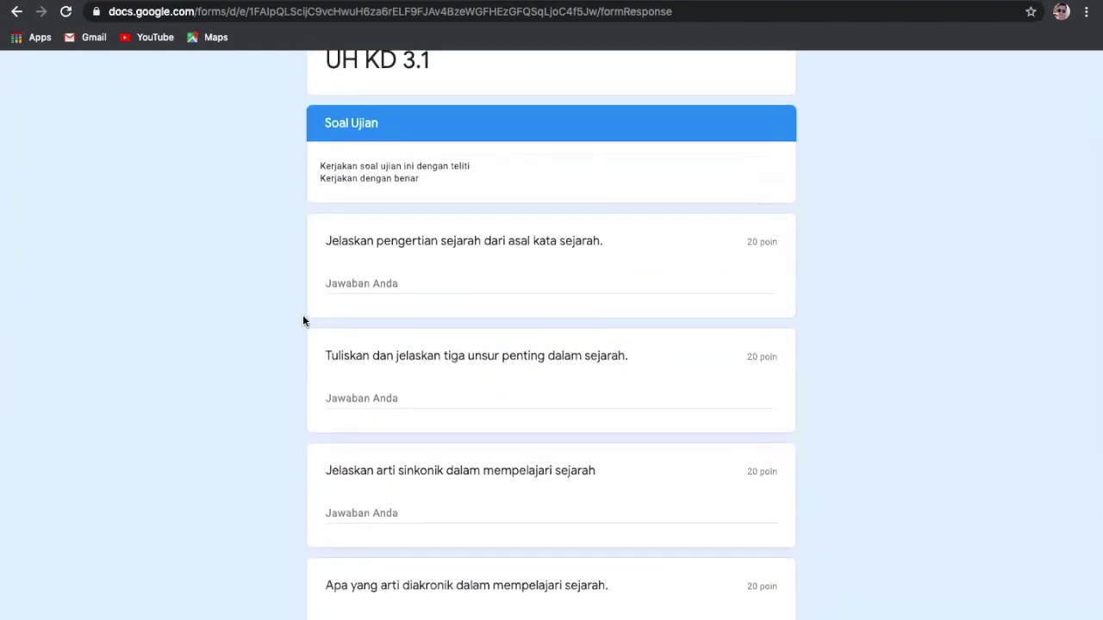
{"action": "left_click", "coordinate": [421, 277]}
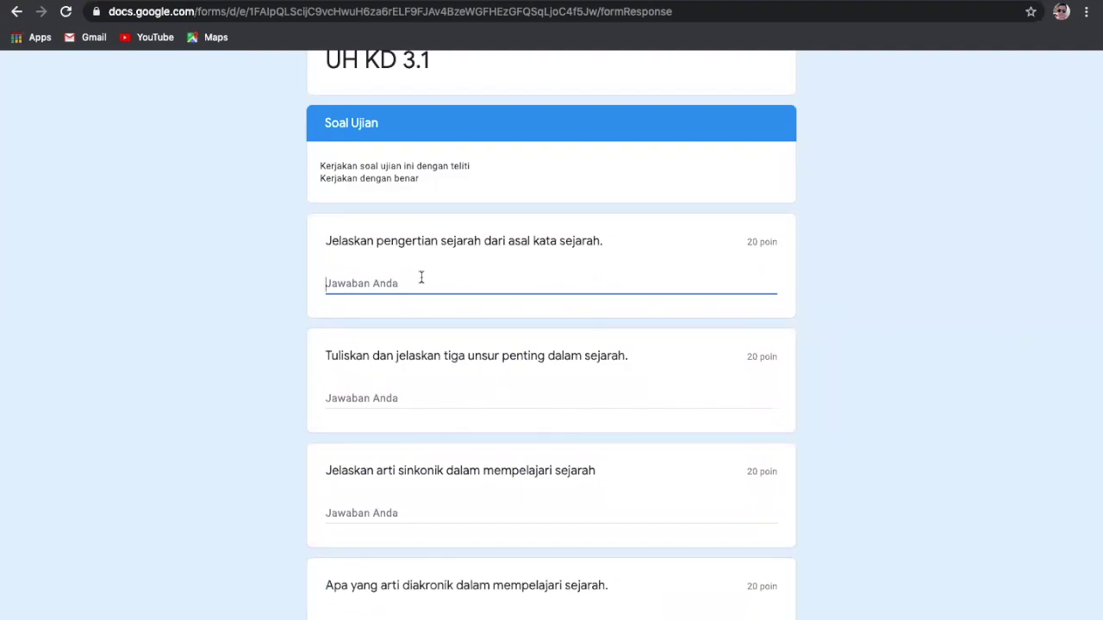
Step: Type the sample answer 'kakkakkakakahahahhahahhakakakkak' in the first essay question and select it for reuse
{"action": "type", "text": "a"}
{"action": "key", "text": "BackSpace"}
{"action": "type", "text": "kakkakkakakahahahhahahha"}
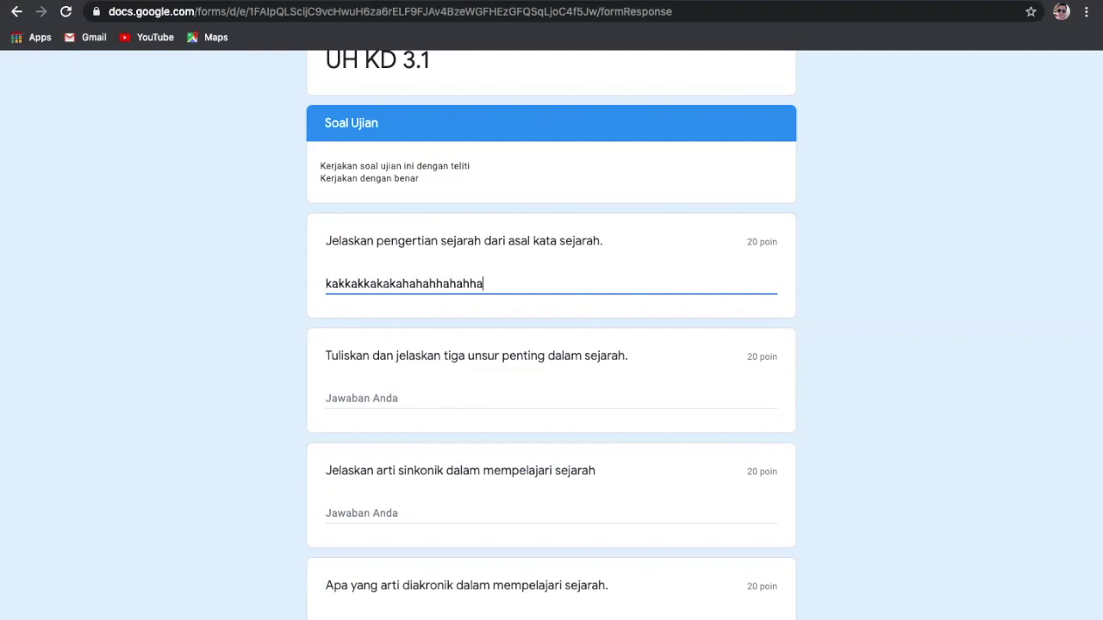
{"action": "type", "text": "kakakkak"}
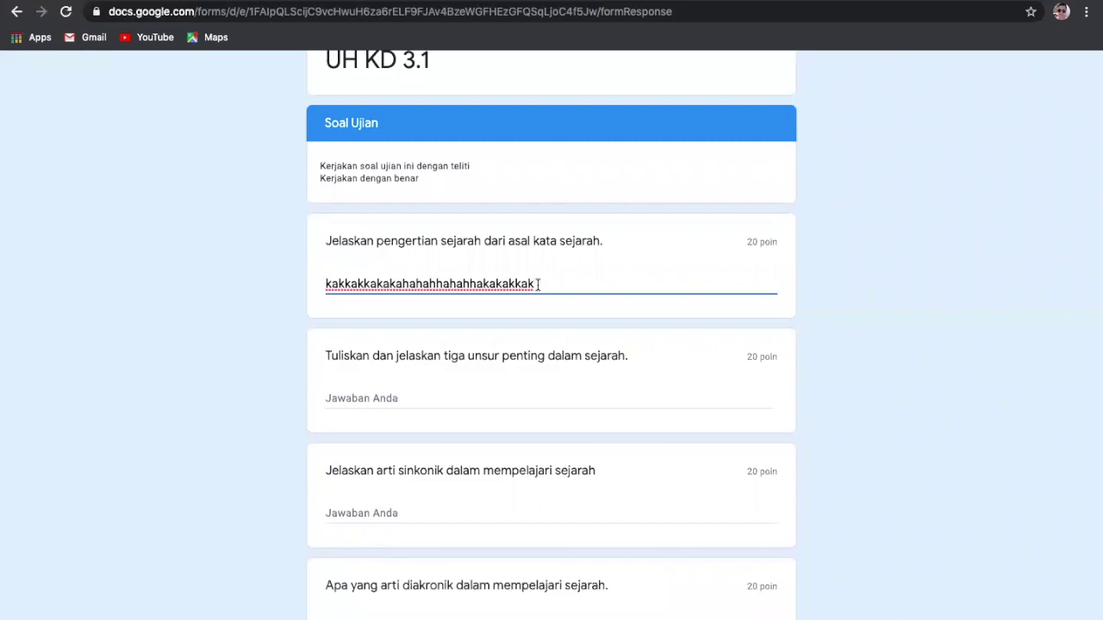
{"action": "left_click_drag", "start_coordinate": [538, 285], "coordinate": [321, 287]}
{"action": "key", "text": "ctrl+c"}
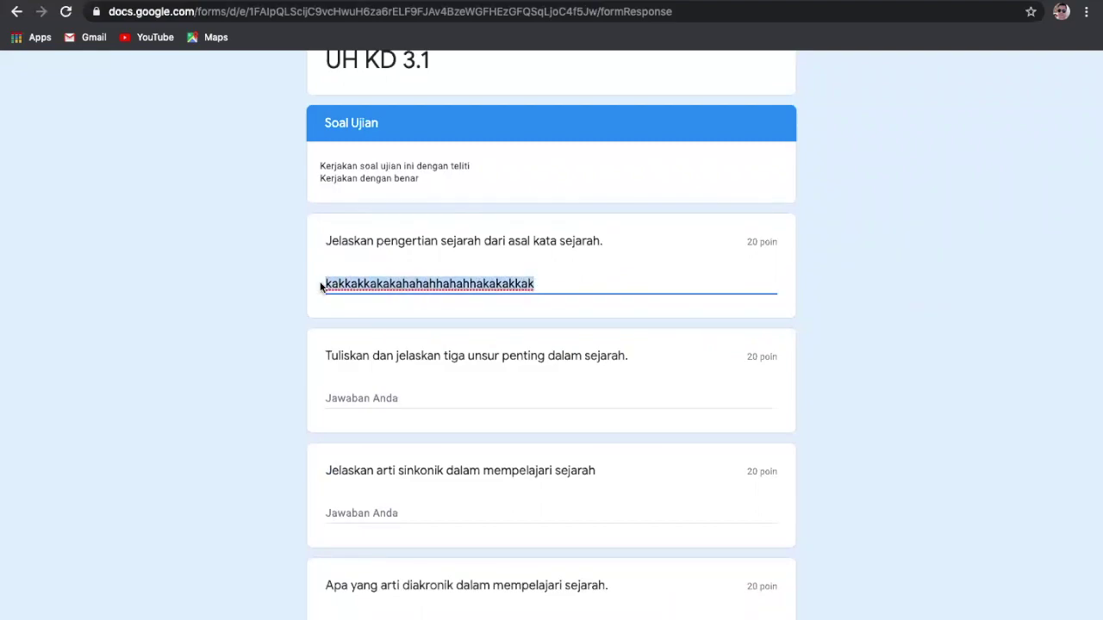
Step: Paste the same answer into the second, third, fourth and kronologis questions
{"action": "left_click", "coordinate": [382, 398]}
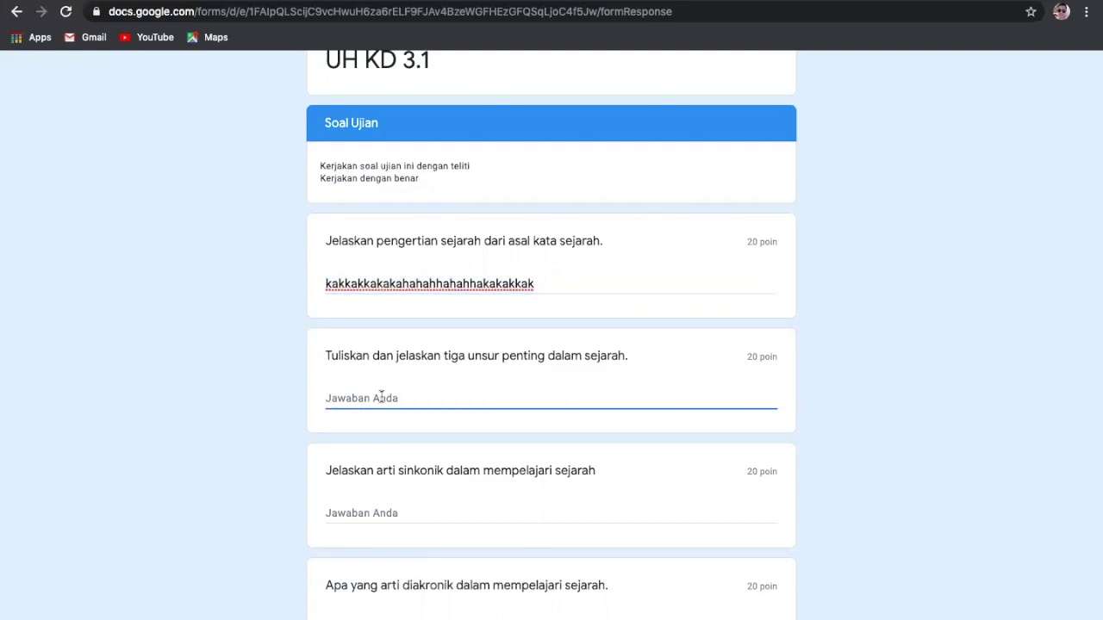
{"action": "key", "text": "ctrl+v"}
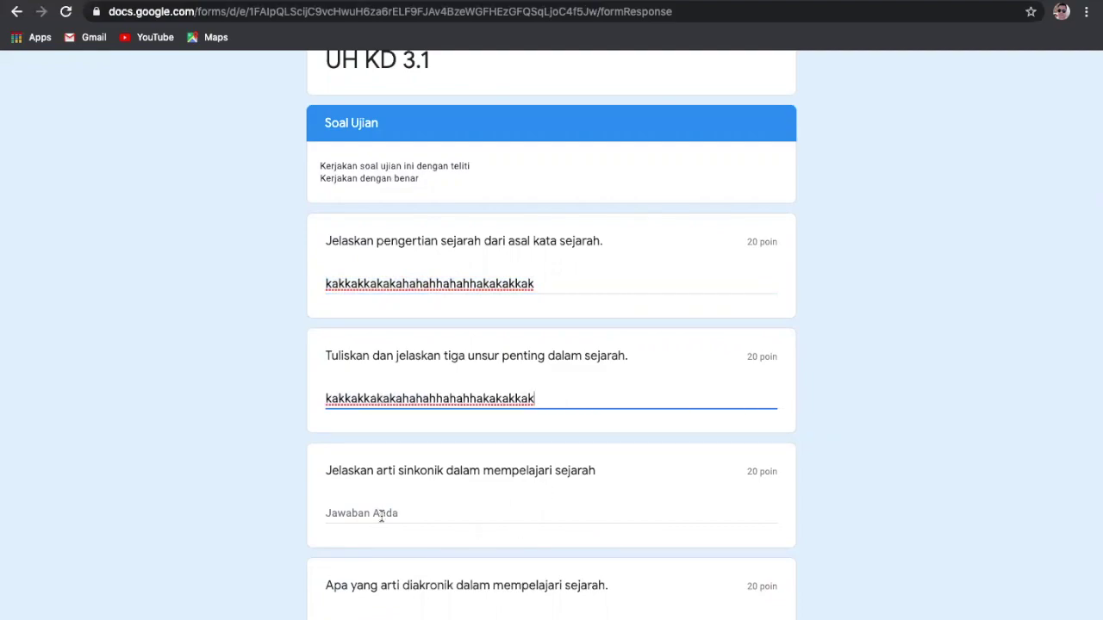
{"action": "left_click", "coordinate": [382, 513]}
{"action": "key", "text": "ctrl+v"}
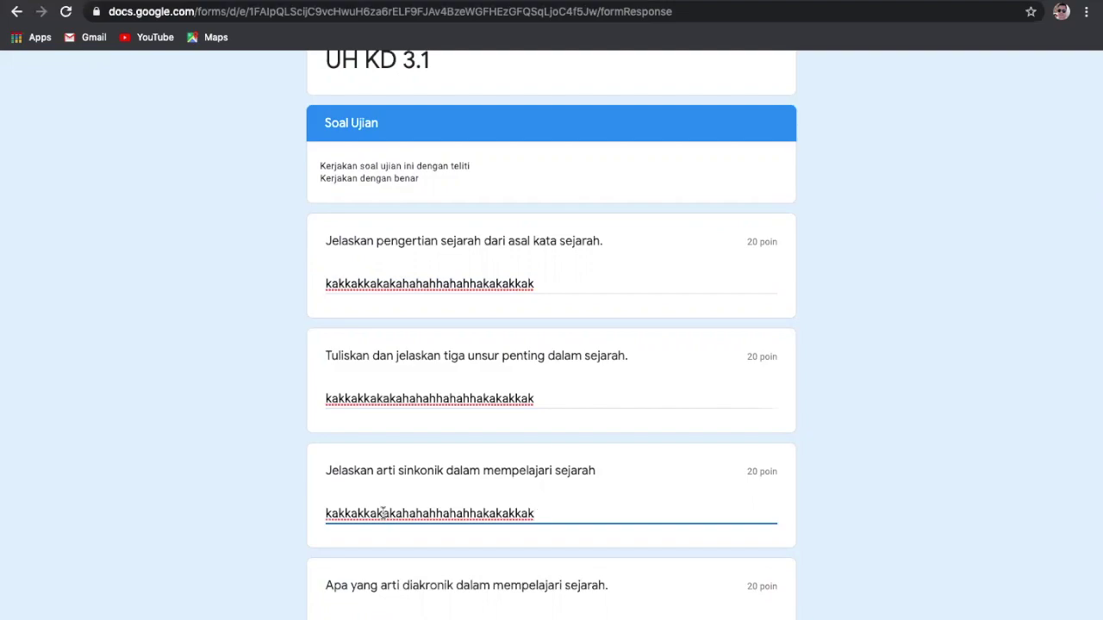
{"action": "scroll", "coordinate": [383, 513], "scroll_direction": "down", "scroll_amount": 1}
{"action": "left_click", "coordinate": [382, 556]}
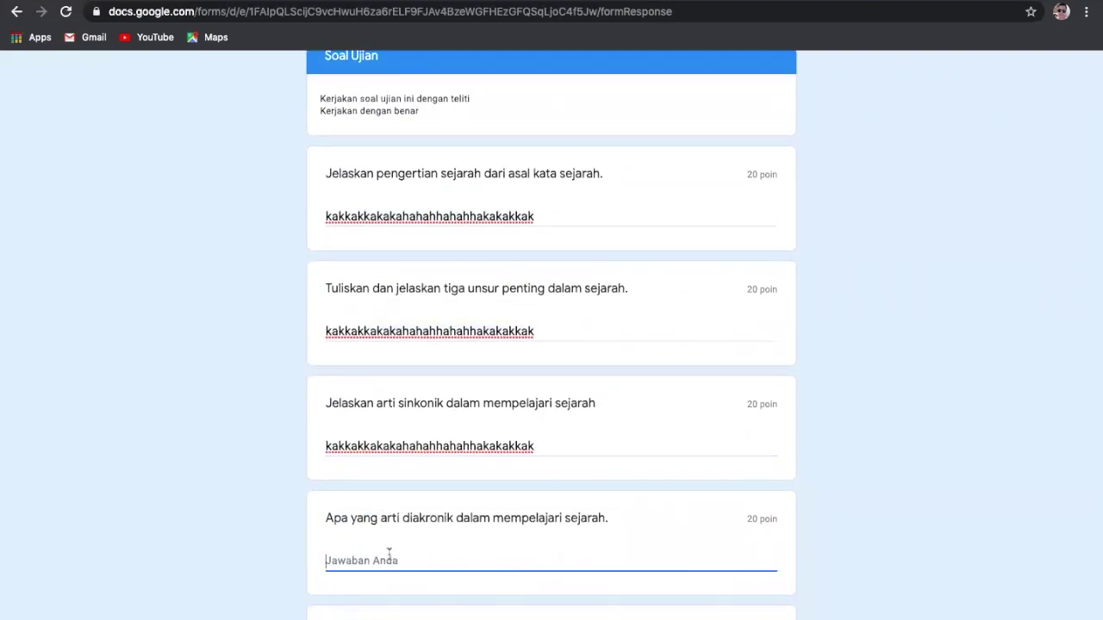
{"action": "key", "text": "ctrl+v"}
{"action": "scroll", "coordinate": [407, 467], "scroll_direction": "down", "scroll_amount": 4}
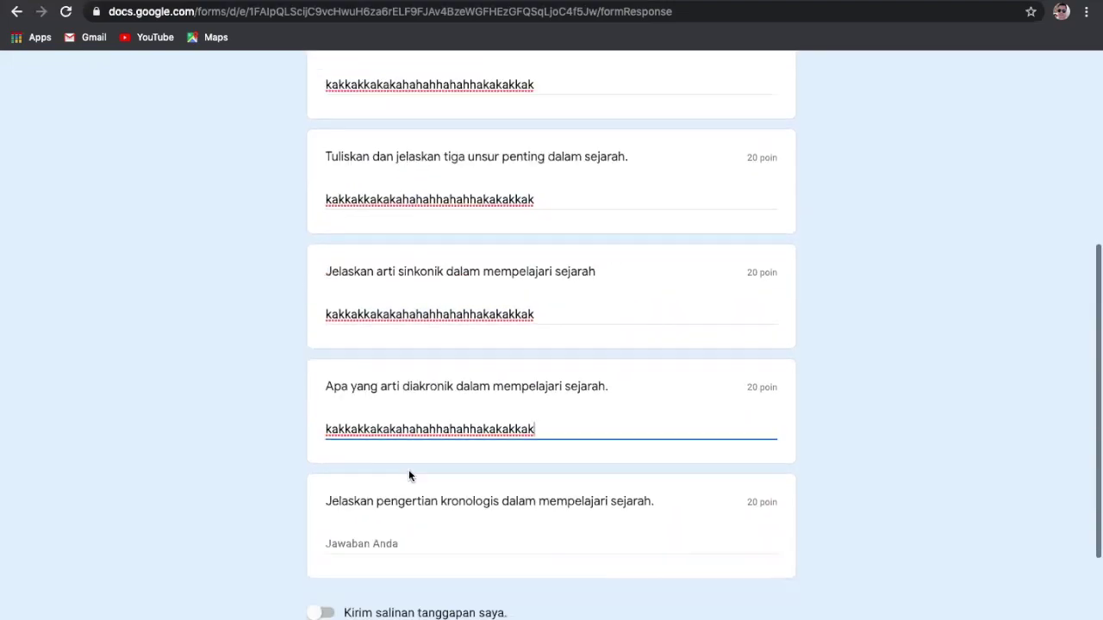
{"action": "left_click", "coordinate": [397, 362]}
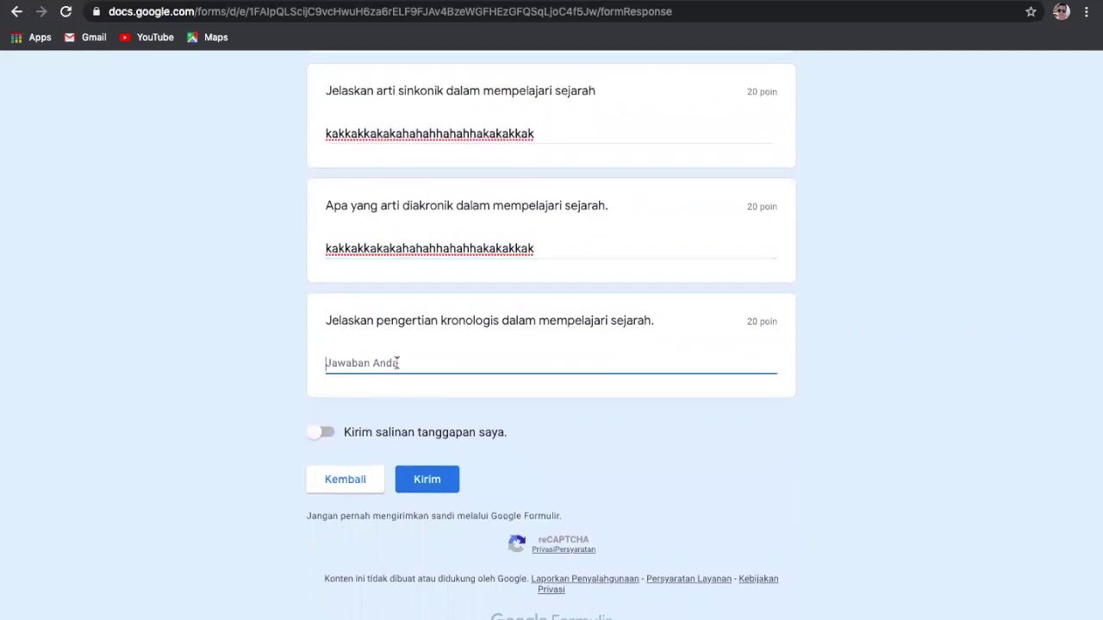
{"action": "key", "text": "ctrl+v"}
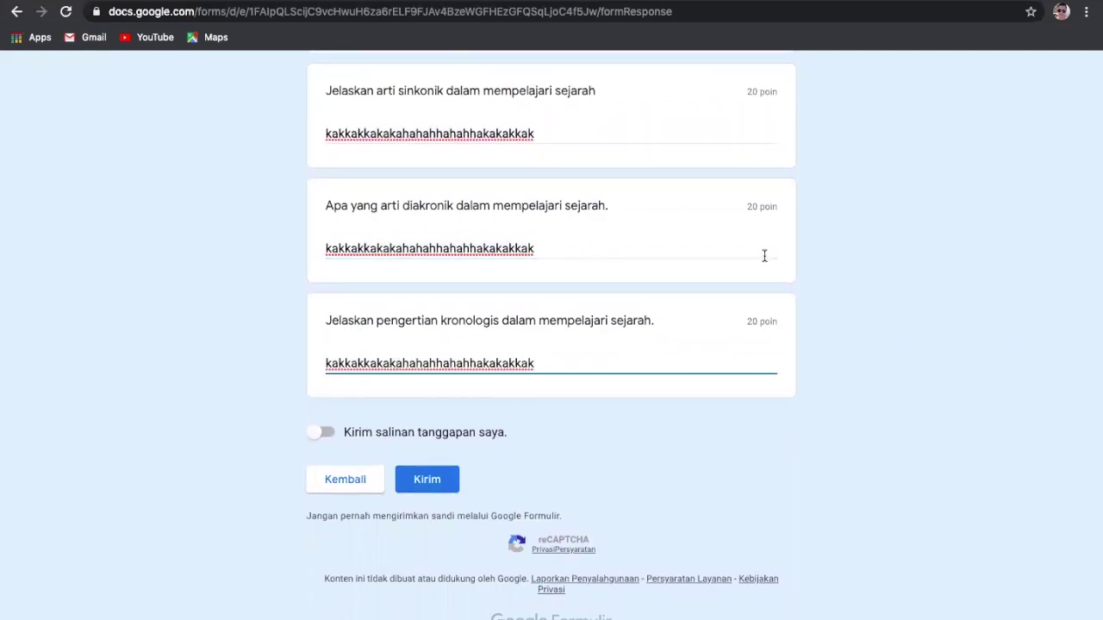
Step: Turn on 'Kirim salinan tanggapan saya' to receive a copy of the responses
{"action": "scroll", "coordinate": [765, 256], "scroll_direction": "down", "scroll_amount": 1}
{"action": "left_click", "coordinate": [426, 479]}
{"action": "left_click", "coordinate": [323, 431]}
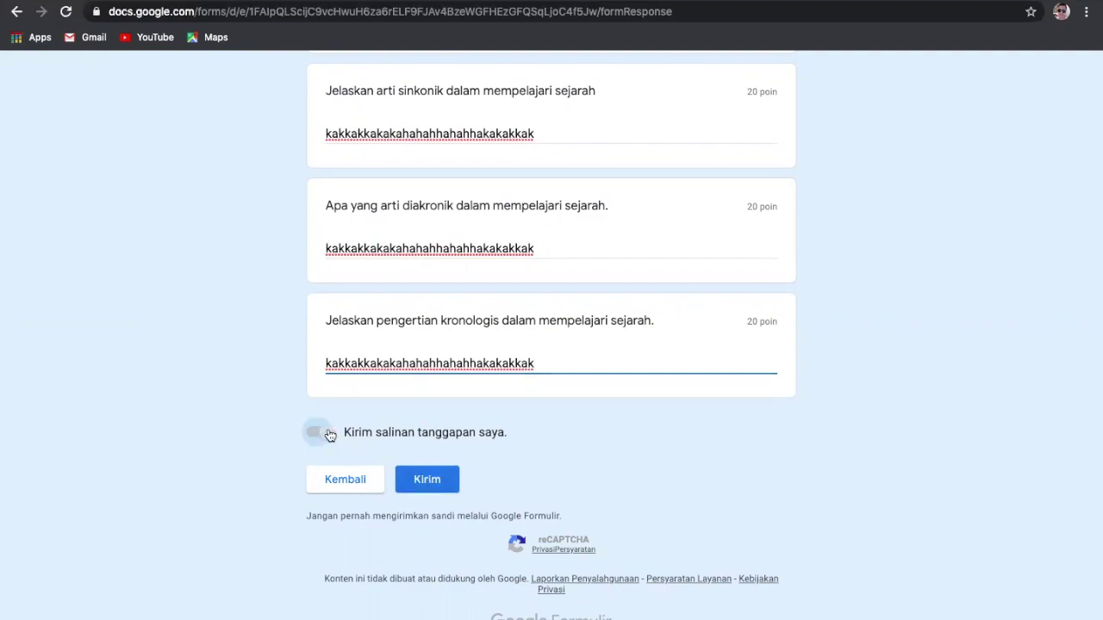
Step: Submit the UH KD 3.1 answers and open the assignment in Classroom to confirm it shows Diserahkan
{"action": "left_click", "coordinate": [425, 485]}
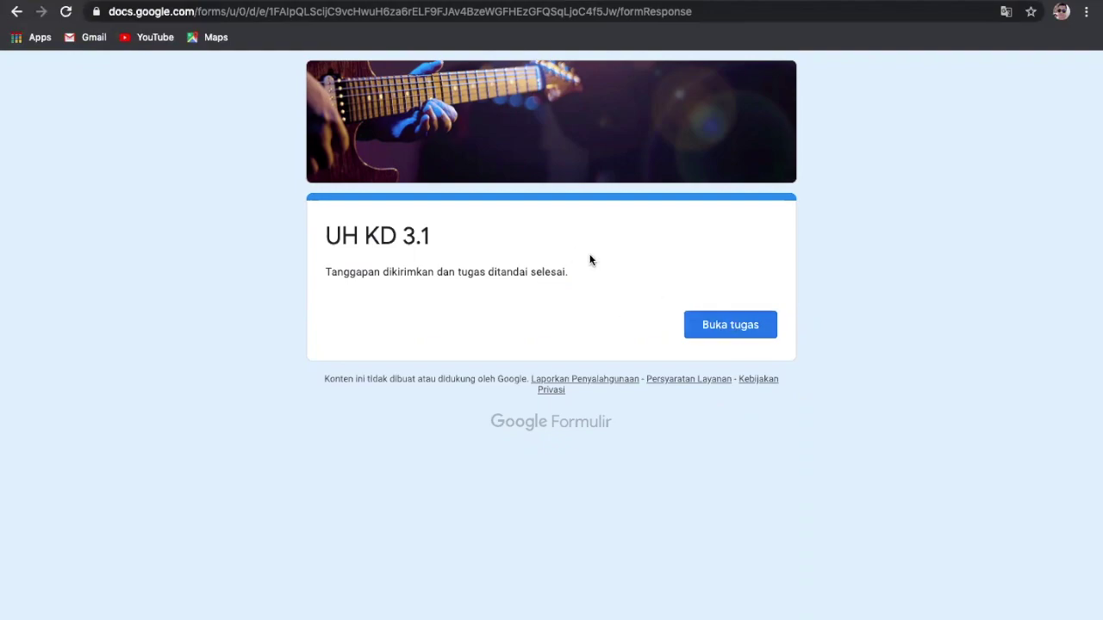
{"action": "scroll", "coordinate": [590, 256], "scroll_direction": "up", "scroll_amount": 3}
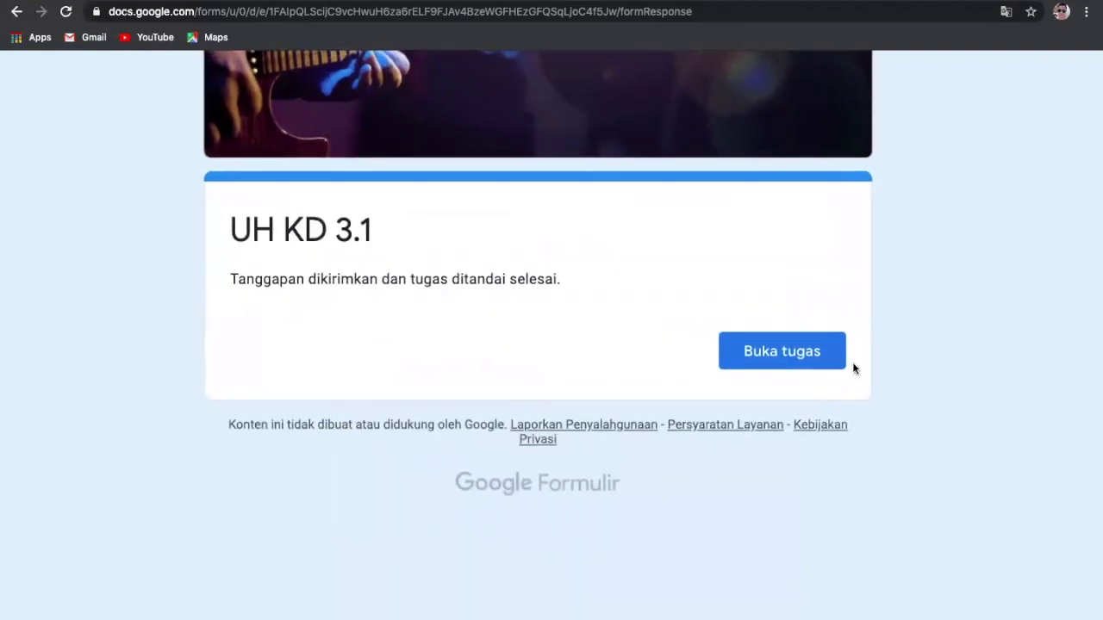
{"action": "left_click", "coordinate": [777, 360]}
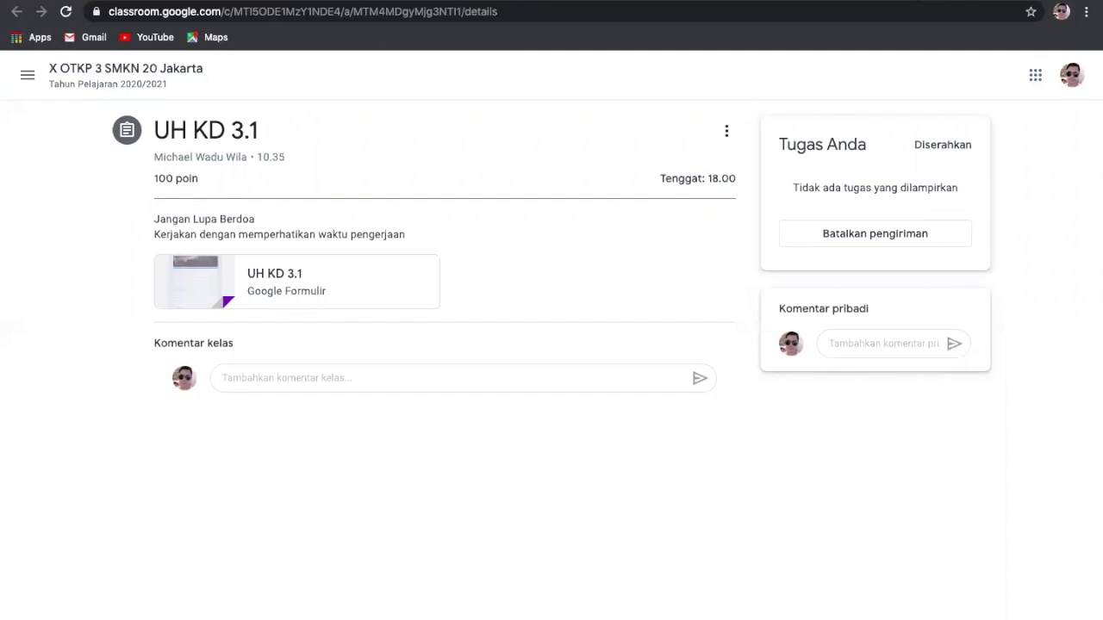
Step: Return to the Google Classroom home page and bring up the desktop overview
{"action": "left_click", "coordinate": [707, 1]}
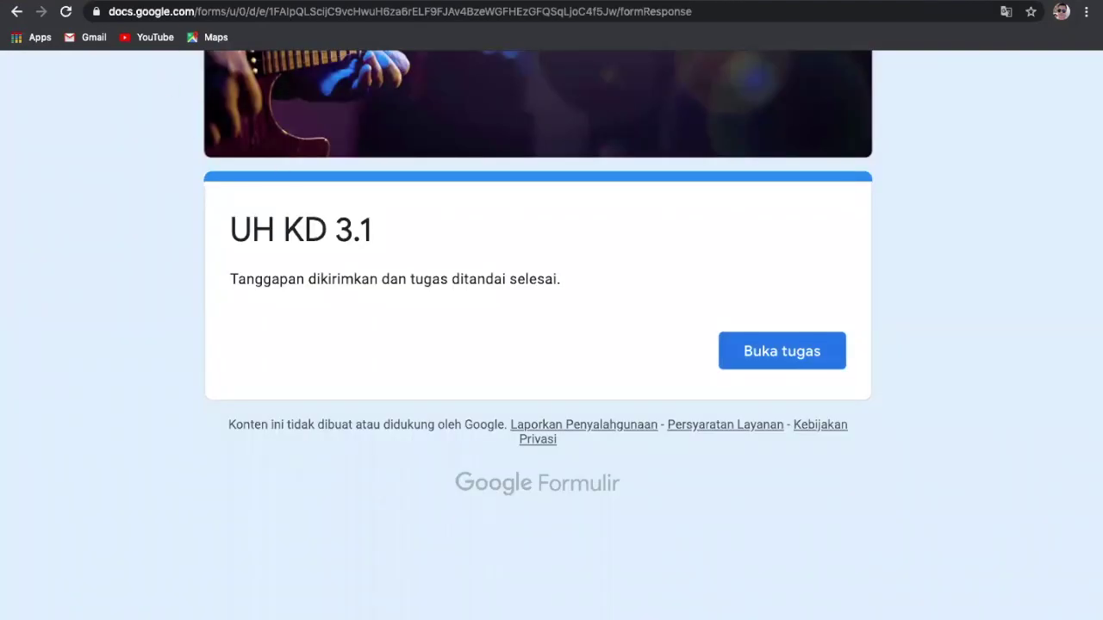
{"action": "left_click", "coordinate": [172, 1]}
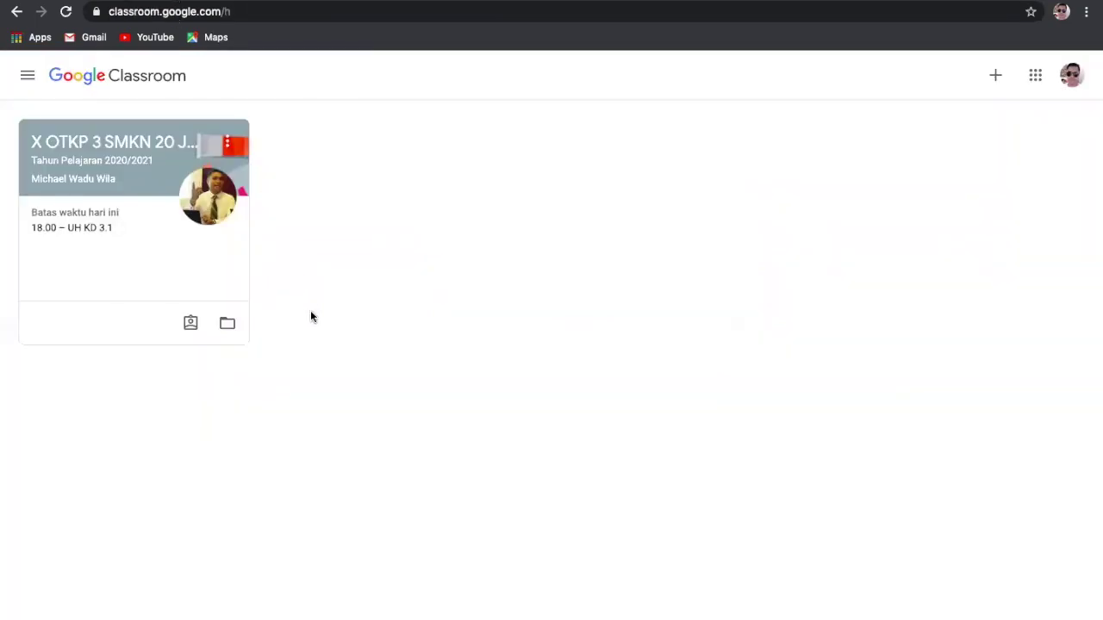
{"action": "key", "text": "ctrl+Up"}
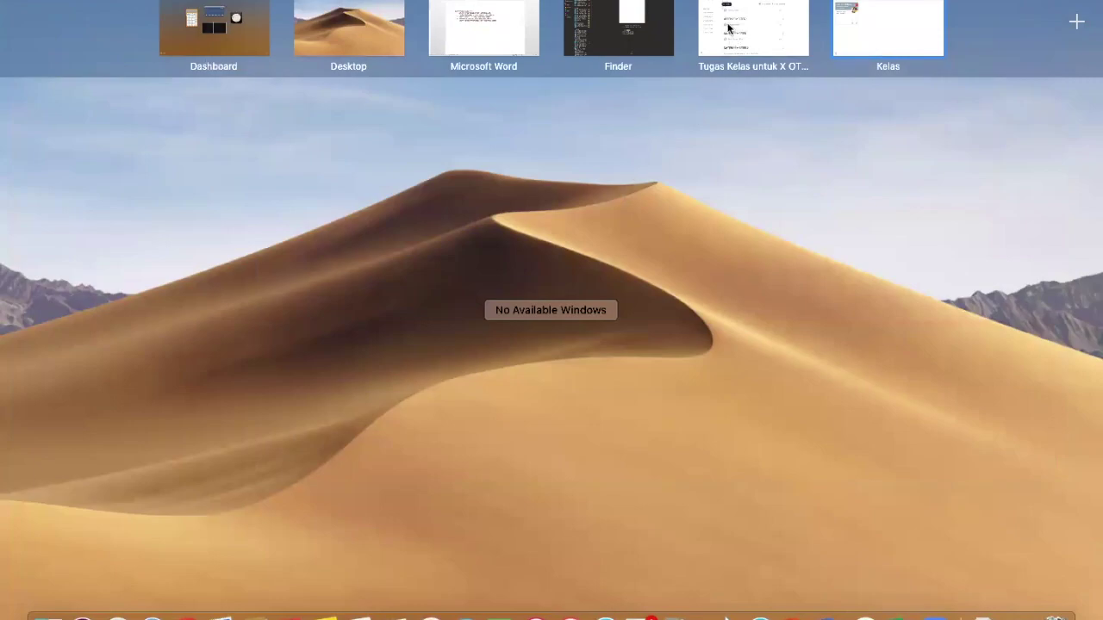
Step: On the teacher's Tugas Kelas page, confirm UH KD 3.1 under ULANGAN HARIAN has 1 submission, then go to Google Drive
{"action": "left_click", "coordinate": [761, 31]}
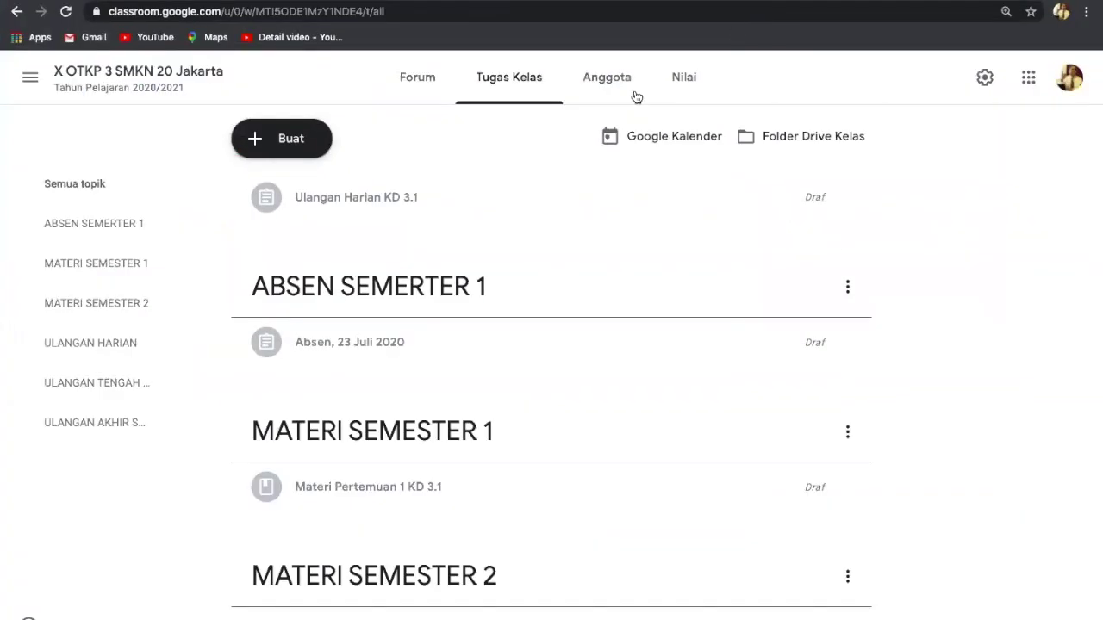
{"action": "scroll", "coordinate": [716, 290], "scroll_direction": "down", "scroll_amount": 2}
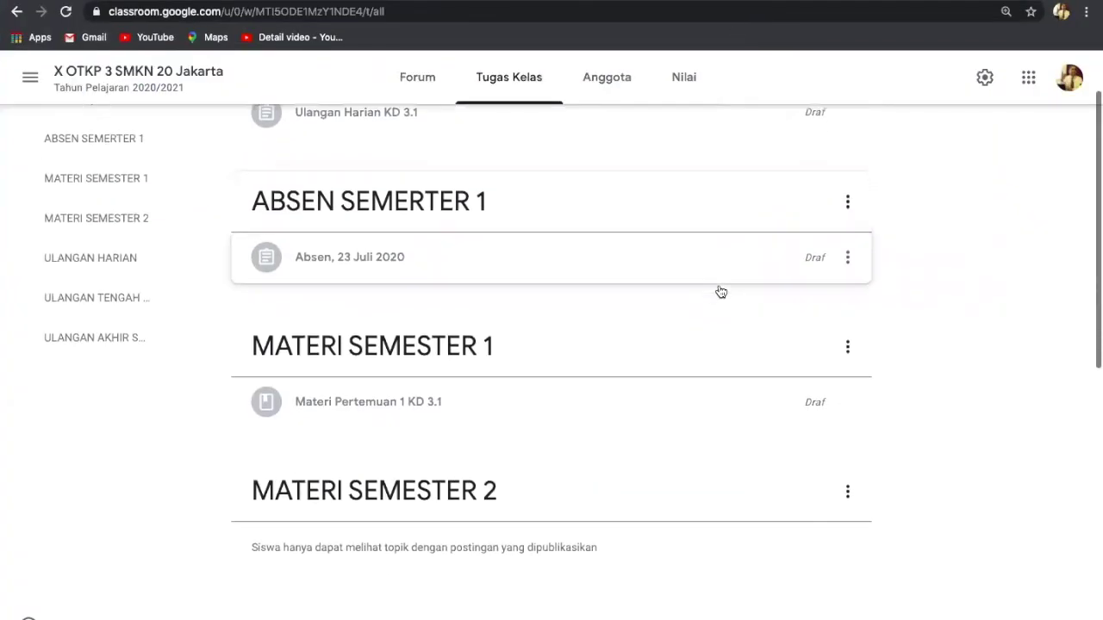
{"action": "scroll", "coordinate": [721, 292], "scroll_direction": "down", "scroll_amount": 6}
{"action": "scroll", "coordinate": [719, 291], "scroll_direction": "up", "scroll_amount": 1}
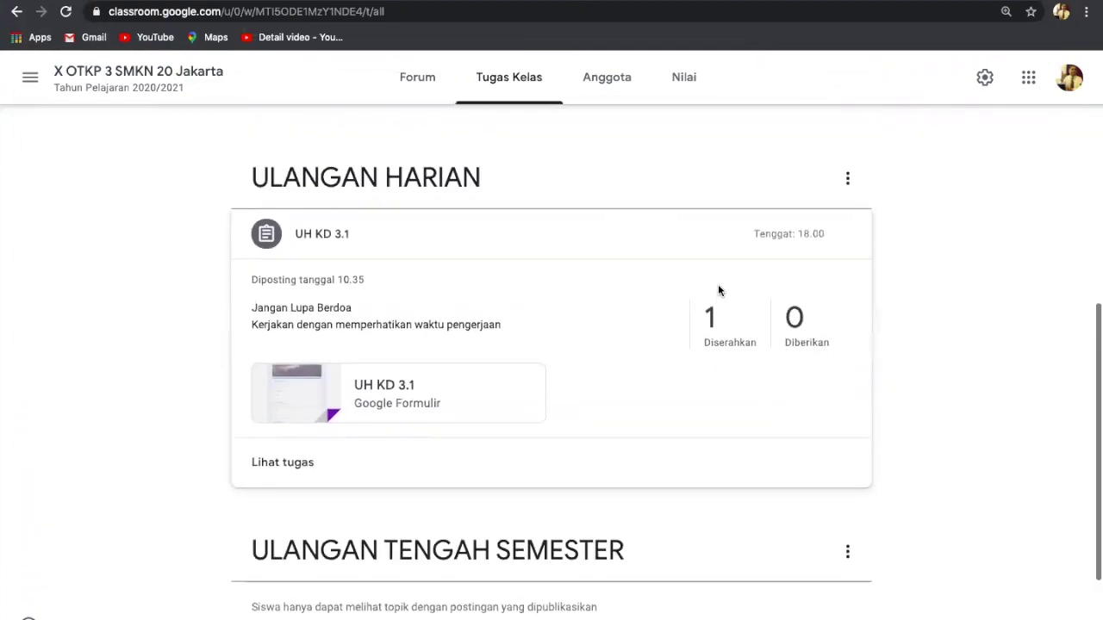
{"action": "scroll", "coordinate": [720, 291], "scroll_direction": "up", "scroll_amount": 1}
{"action": "scroll", "coordinate": [720, 292], "scroll_direction": "up", "scroll_amount": 2}
{"action": "scroll", "coordinate": [720, 291], "scroll_direction": "up", "scroll_amount": 4}
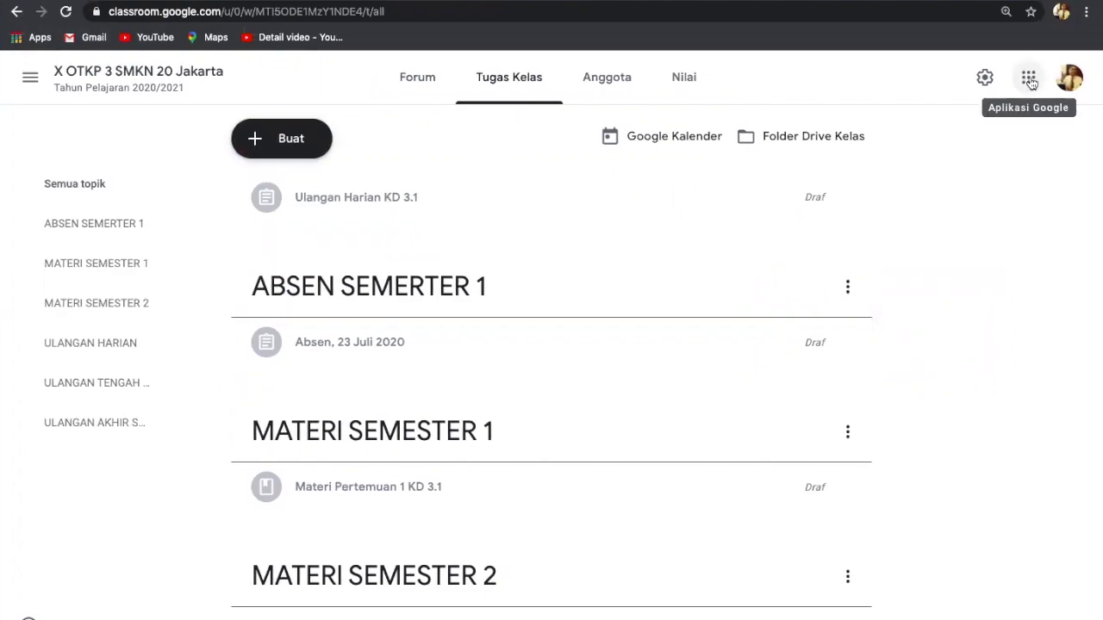
{"action": "left_click", "coordinate": [1029, 80]}
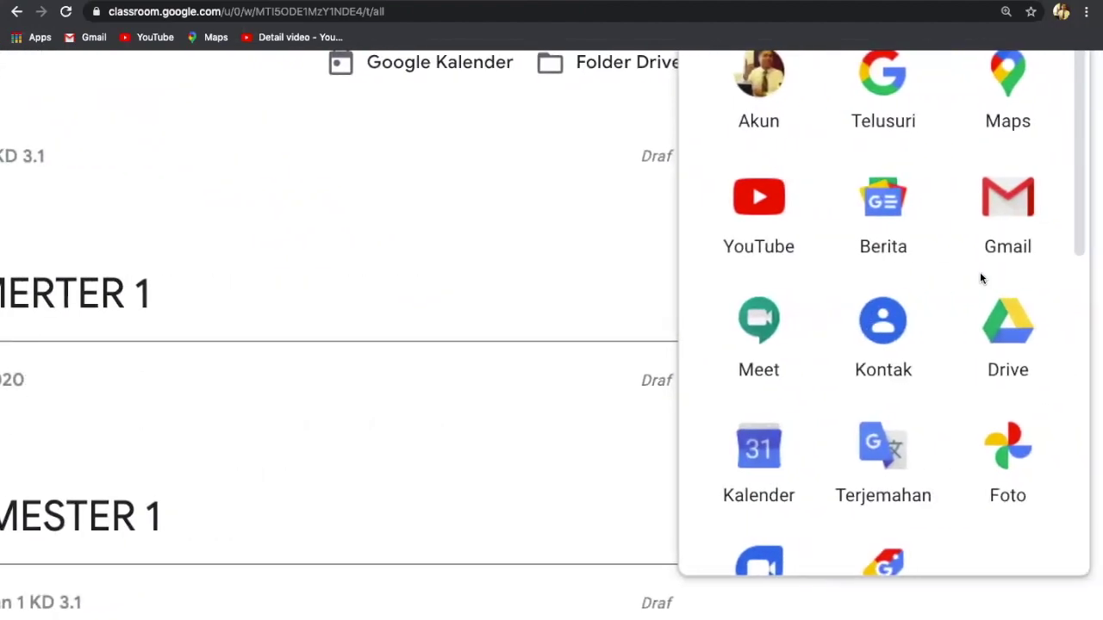
{"action": "left_click", "coordinate": [1018, 337]}
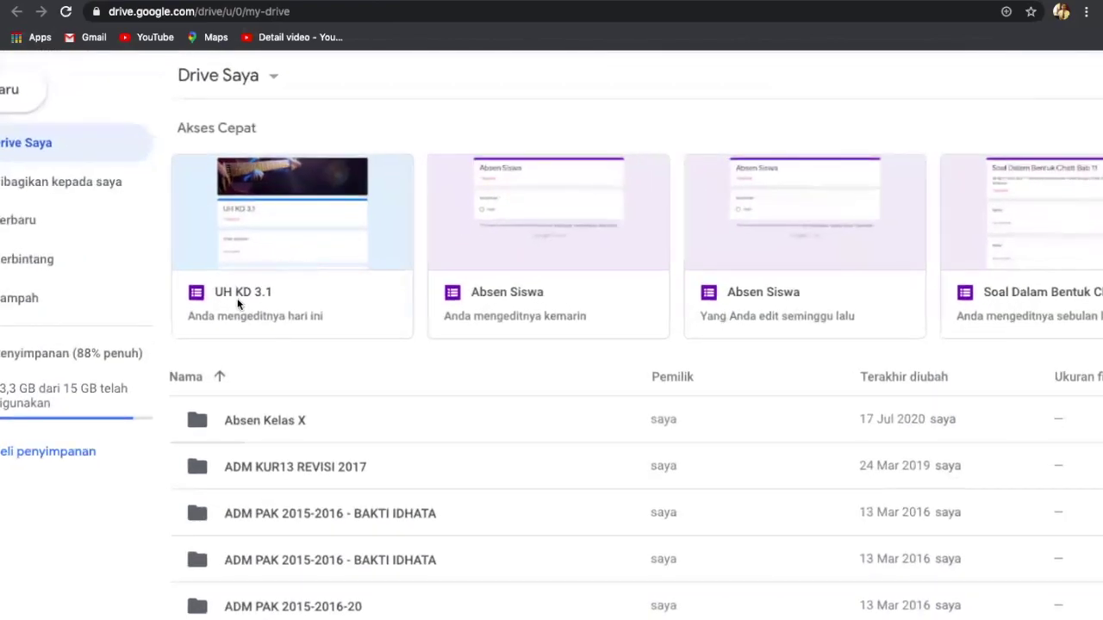
Step: Open the UH KD 3.1 form from the Akses Cepat list in My Drive
{"action": "double_click", "coordinate": [239, 298]}
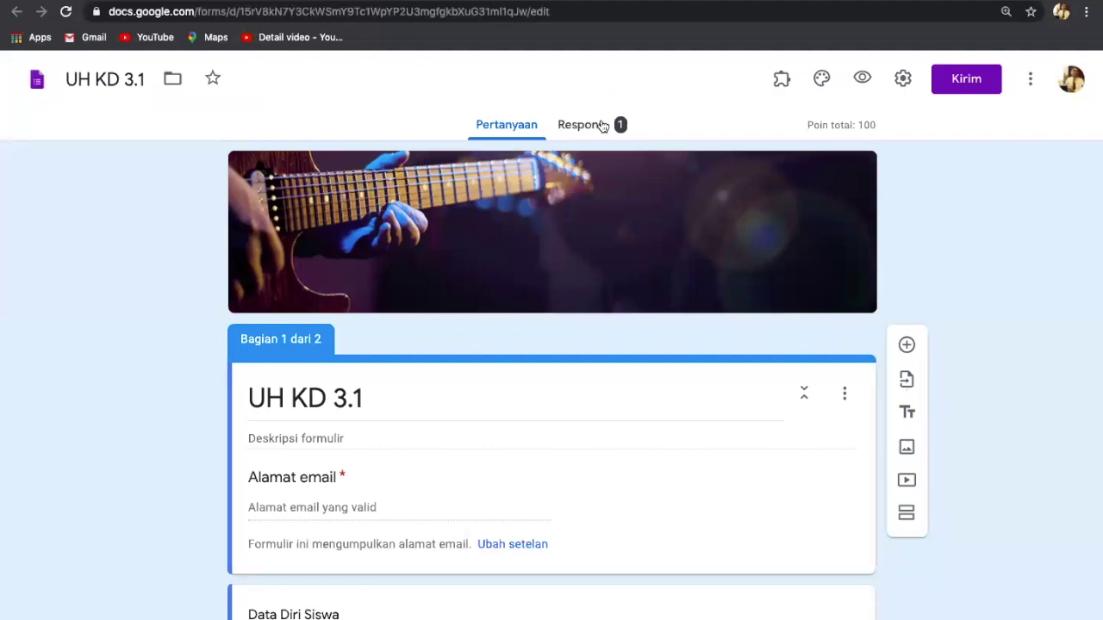
{"action": "scroll", "coordinate": [602, 126], "scroll_direction": "up", "scroll_amount": 3}
{"action": "scroll", "coordinate": [603, 126], "scroll_direction": "down", "scroll_amount": 2}
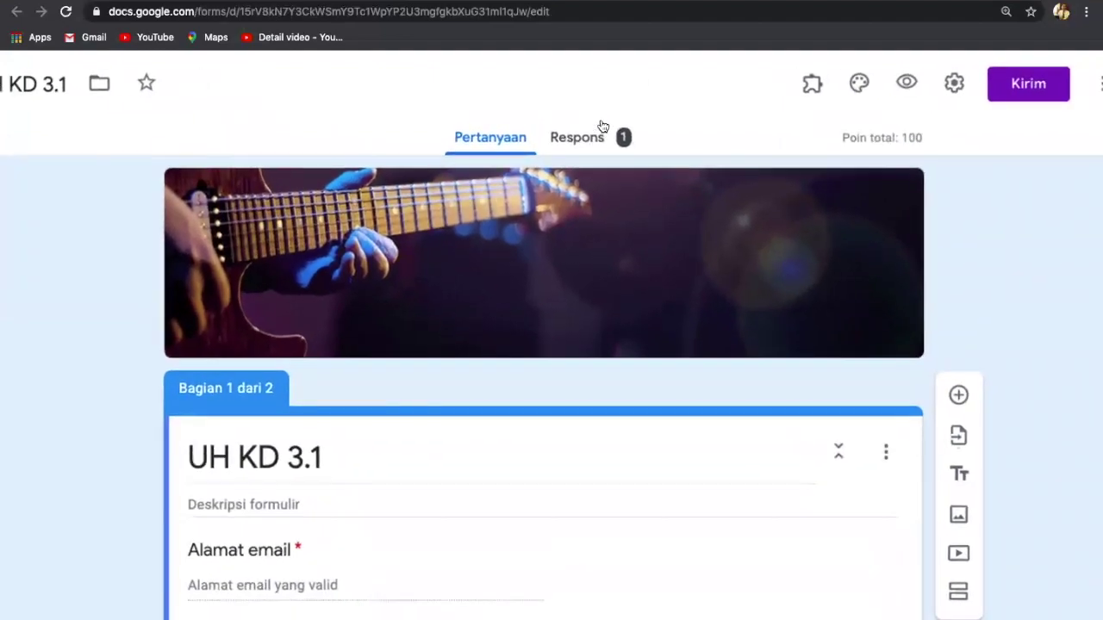
{"action": "scroll", "coordinate": [602, 127], "scroll_direction": "down", "scroll_amount": 2}
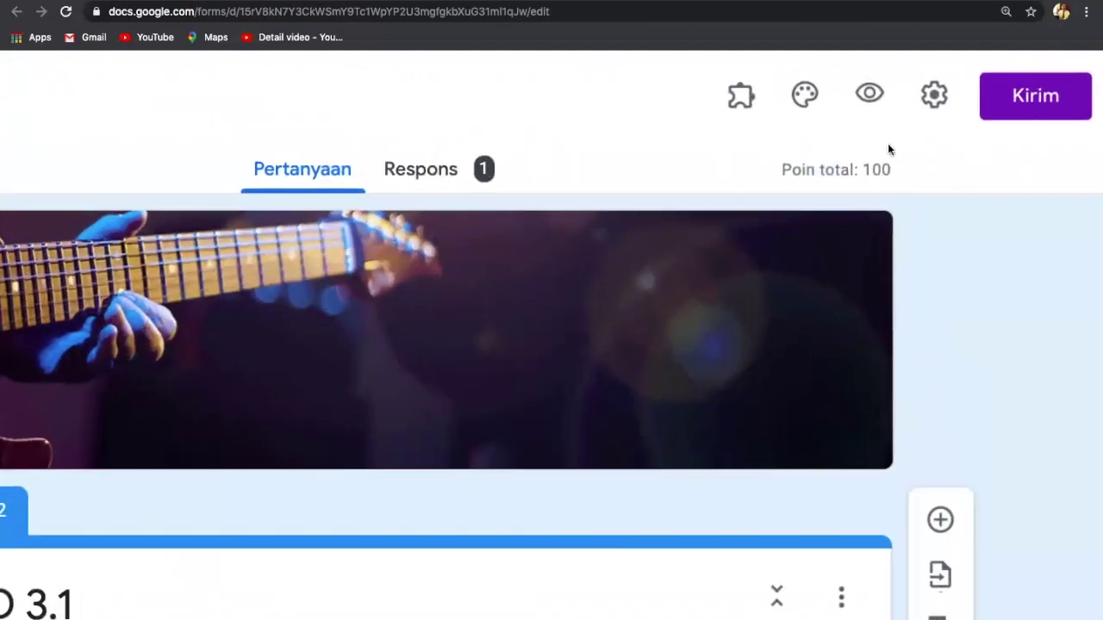
{"action": "scroll", "coordinate": [596, 209], "scroll_direction": "down", "scroll_amount": 2}
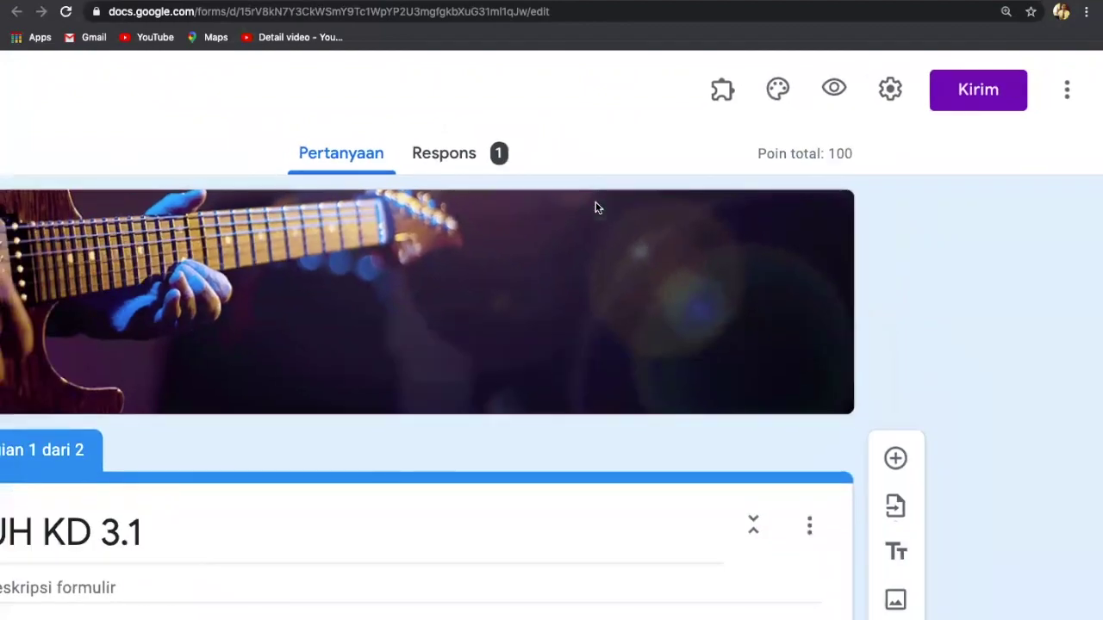
{"action": "scroll", "coordinate": [596, 208], "scroll_direction": "down", "scroll_amount": 2}
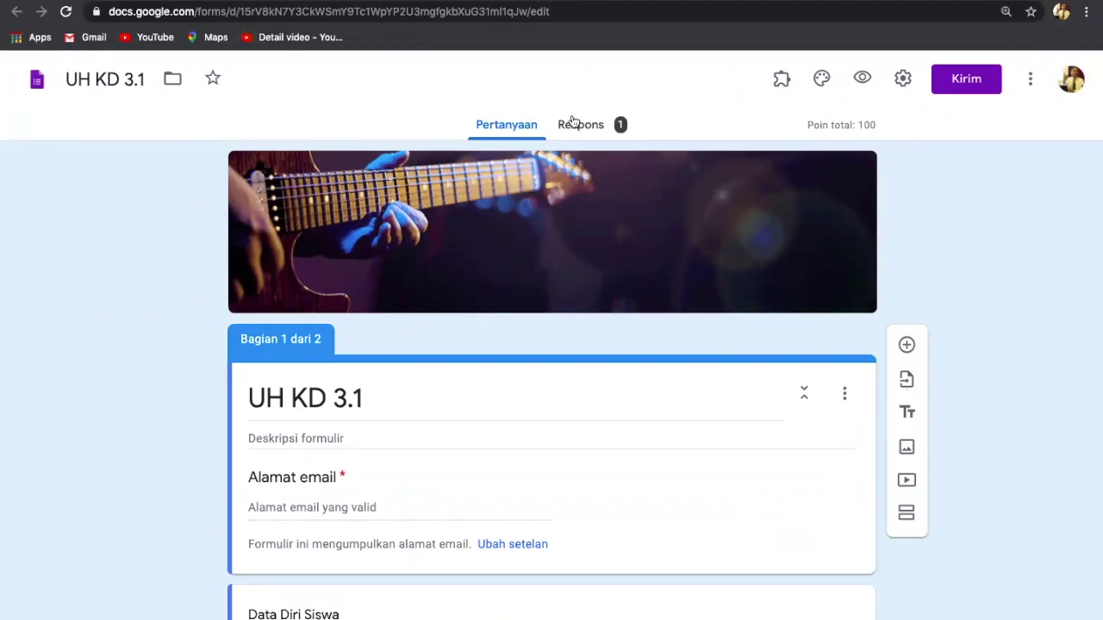
{"action": "scroll", "coordinate": [574, 121], "scroll_direction": "up", "scroll_amount": 2}
{"action": "scroll", "coordinate": [574, 121], "scroll_direction": "up", "scroll_amount": 1, "text": "ctrl"}
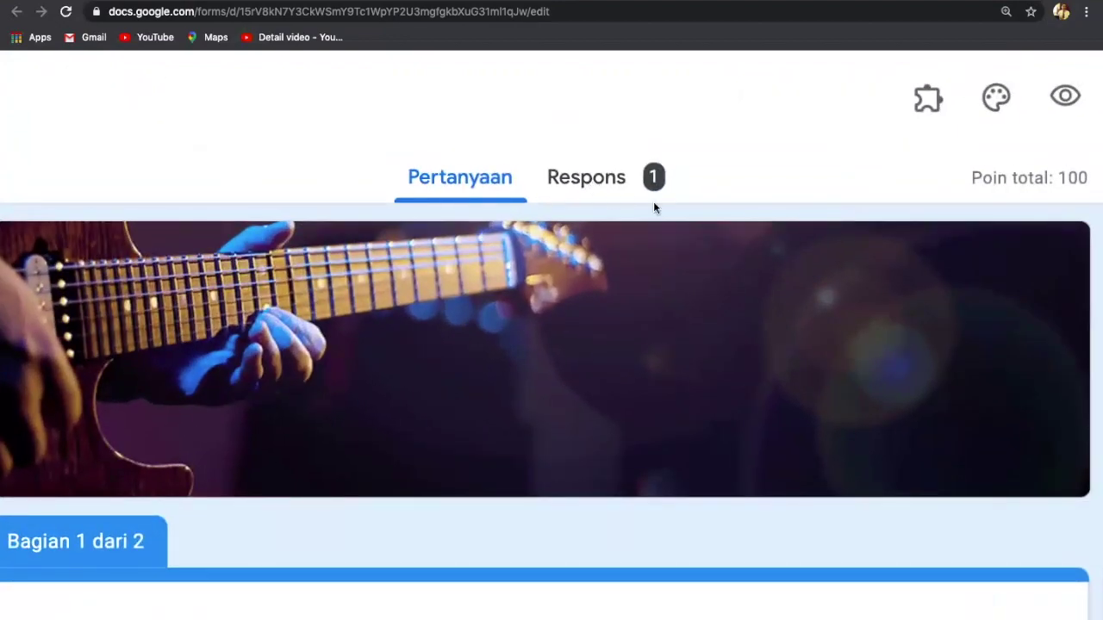
{"action": "scroll", "coordinate": [700, 173], "scroll_direction": "down", "scroll_amount": 3}
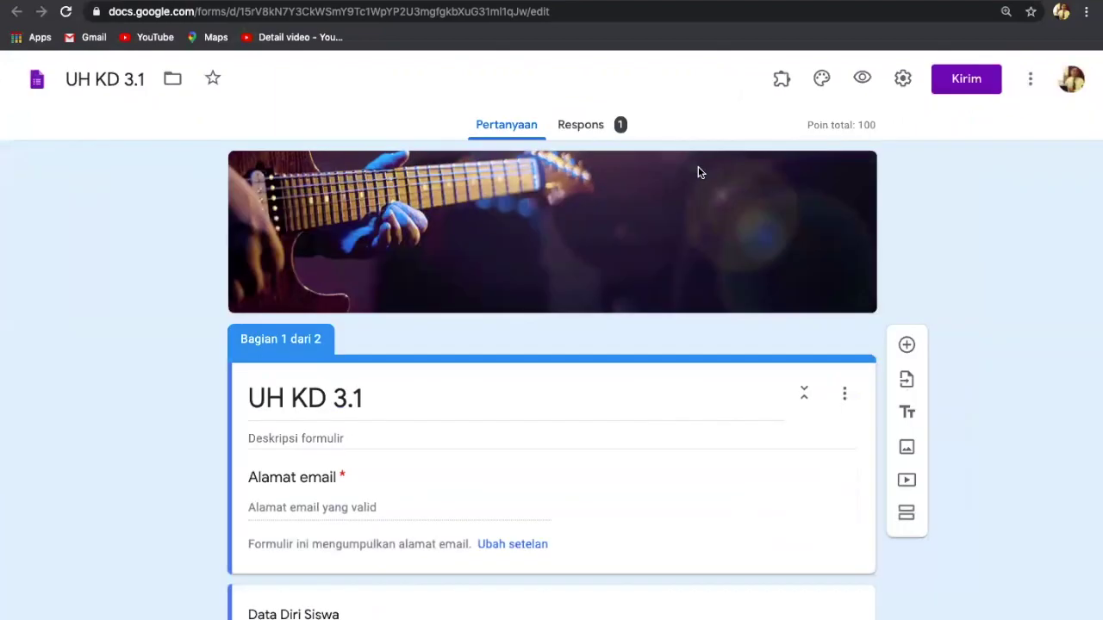
{"action": "scroll", "coordinate": [699, 172], "scroll_direction": "down", "scroll_amount": 8}
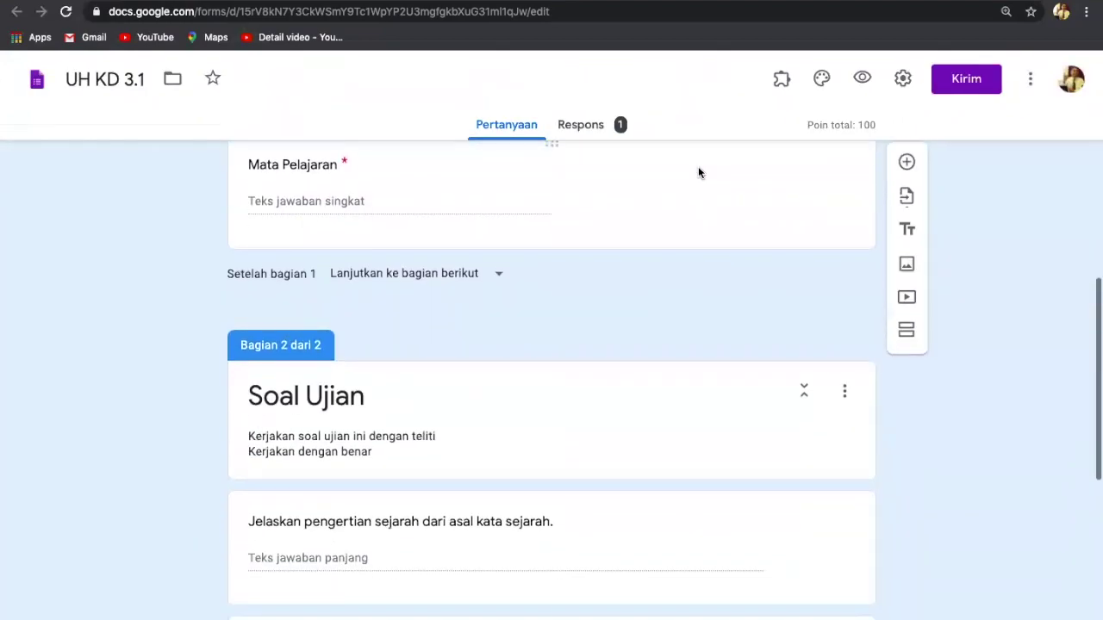
{"action": "scroll", "coordinate": [697, 173], "scroll_direction": "down", "scroll_amount": 6}
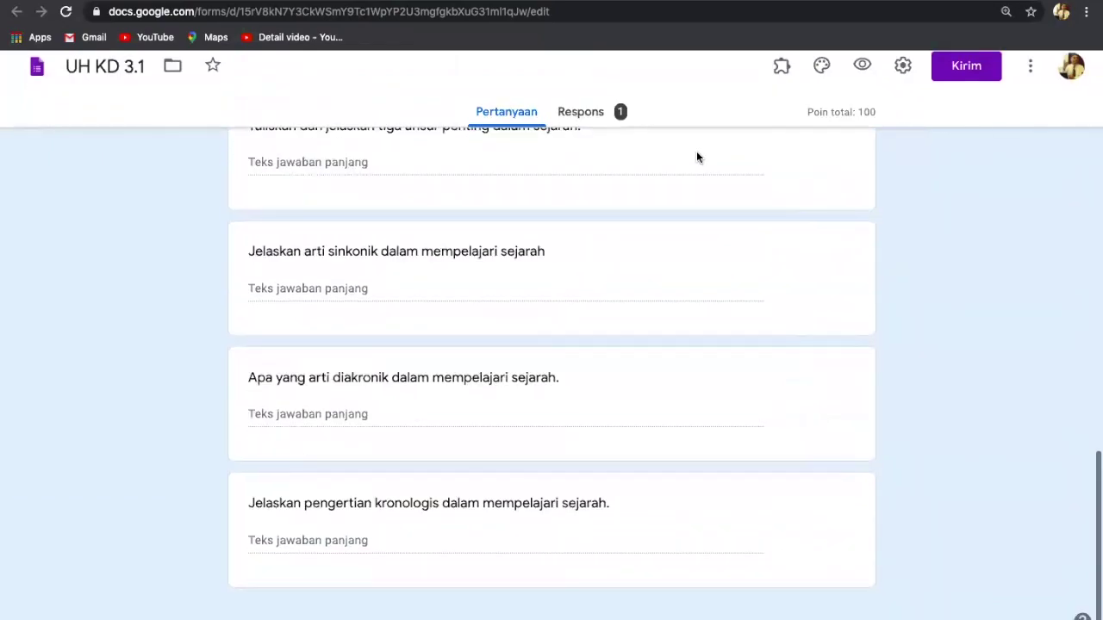
{"action": "scroll", "coordinate": [696, 153], "scroll_direction": "up", "scroll_amount": 15}
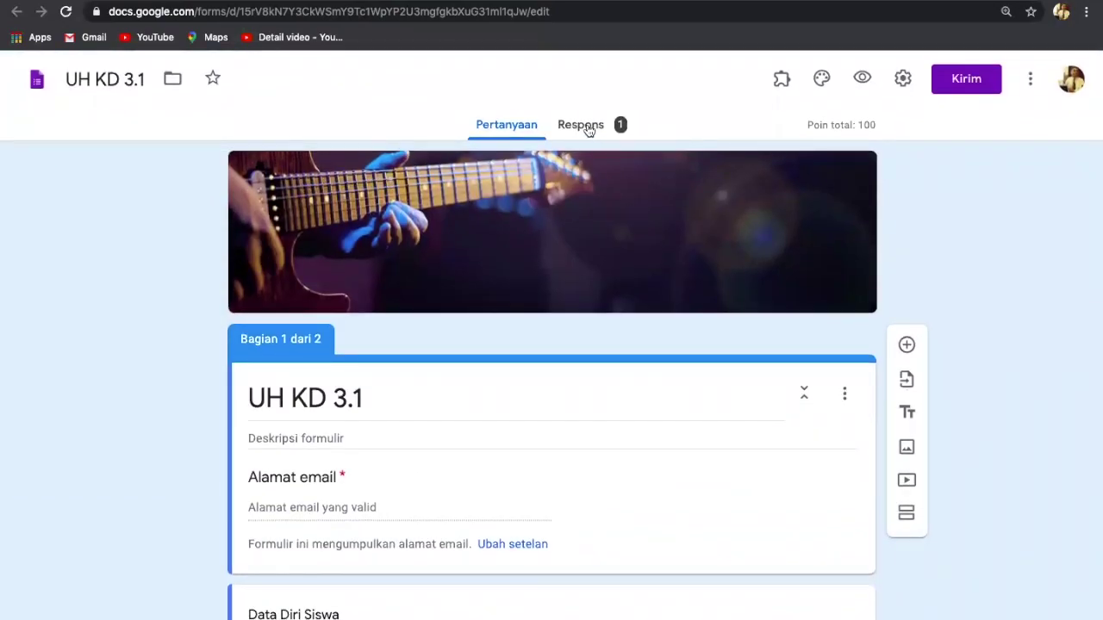
{"action": "key", "text": "ctrl+plus"}
{"action": "key", "text": "ctrl+plus"}
{"action": "key", "text": "ctrl+plus"}
{"action": "key", "text": "ctrl+plus"}
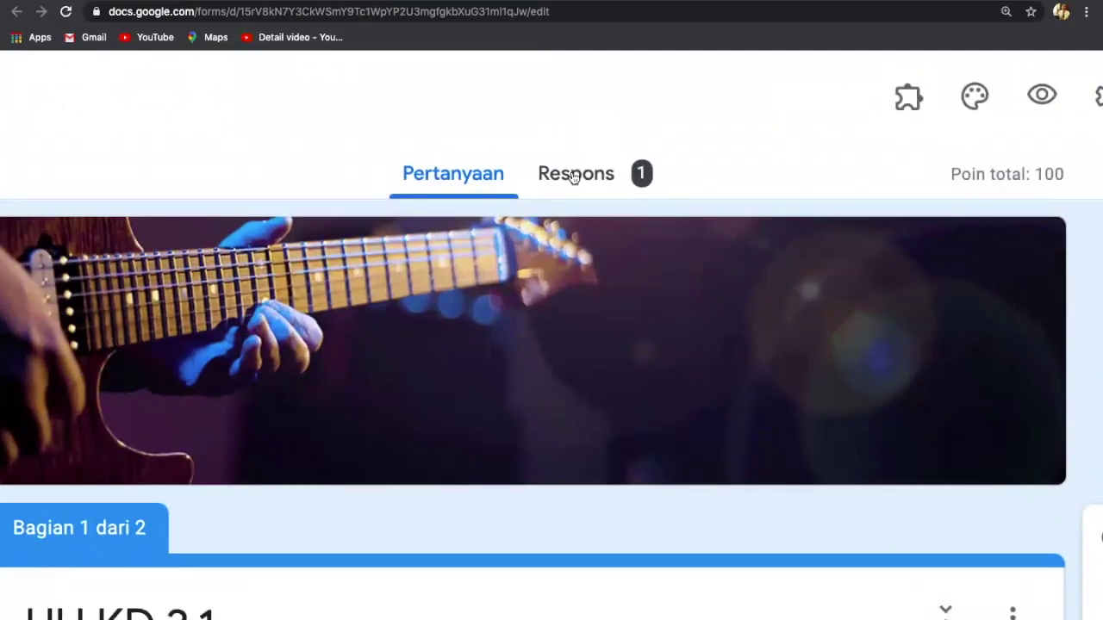
Step: Go to the quiz's Respons tab and show the single submission in Individual view
{"action": "left_click", "coordinate": [574, 177]}
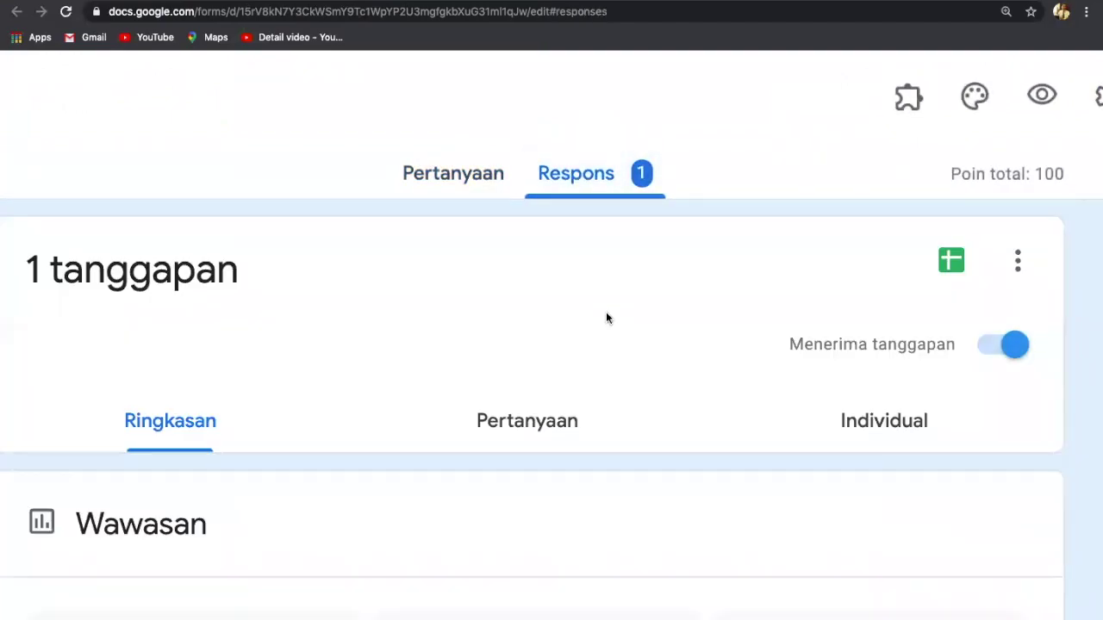
{"action": "key", "text": "ctrl+0"}
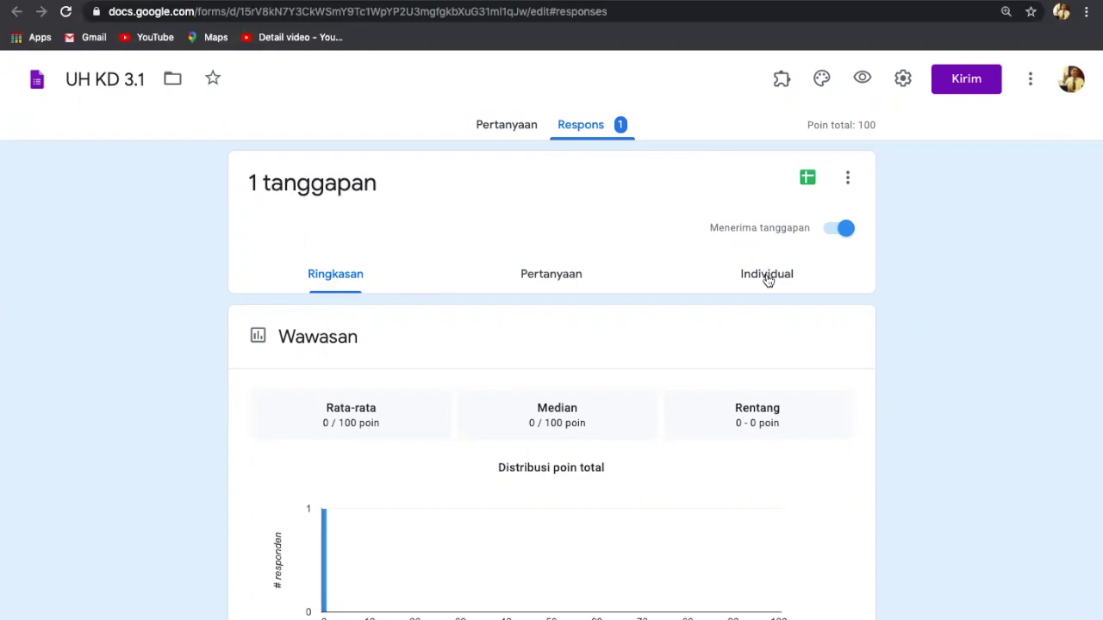
{"action": "scroll", "coordinate": [765, 281], "scroll_direction": "up", "scroll_amount": 5}
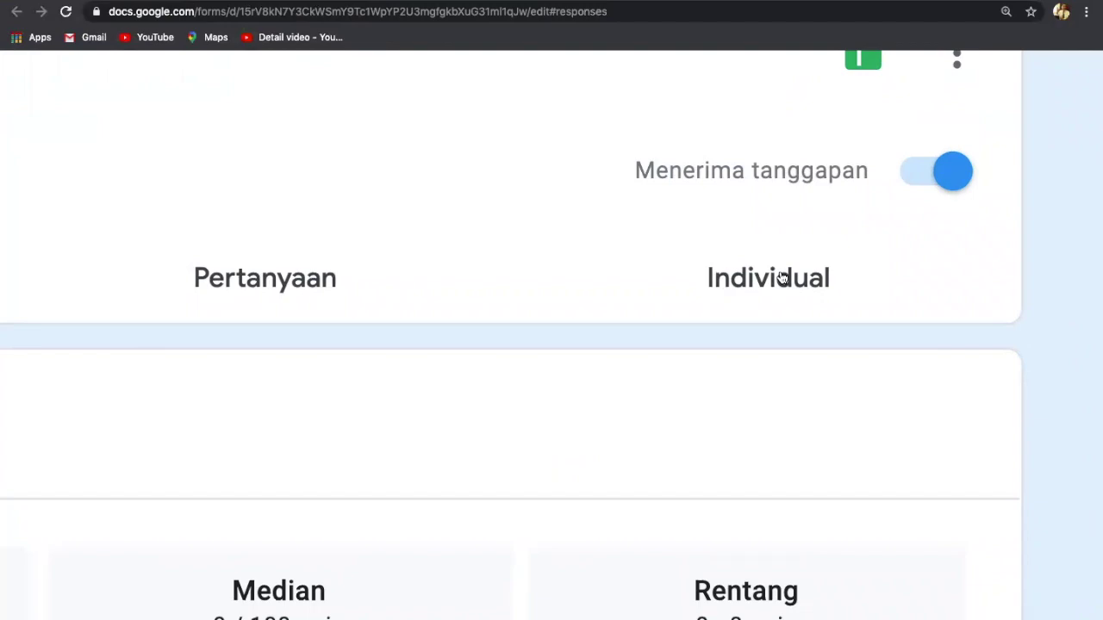
{"action": "left_click", "coordinate": [766, 278]}
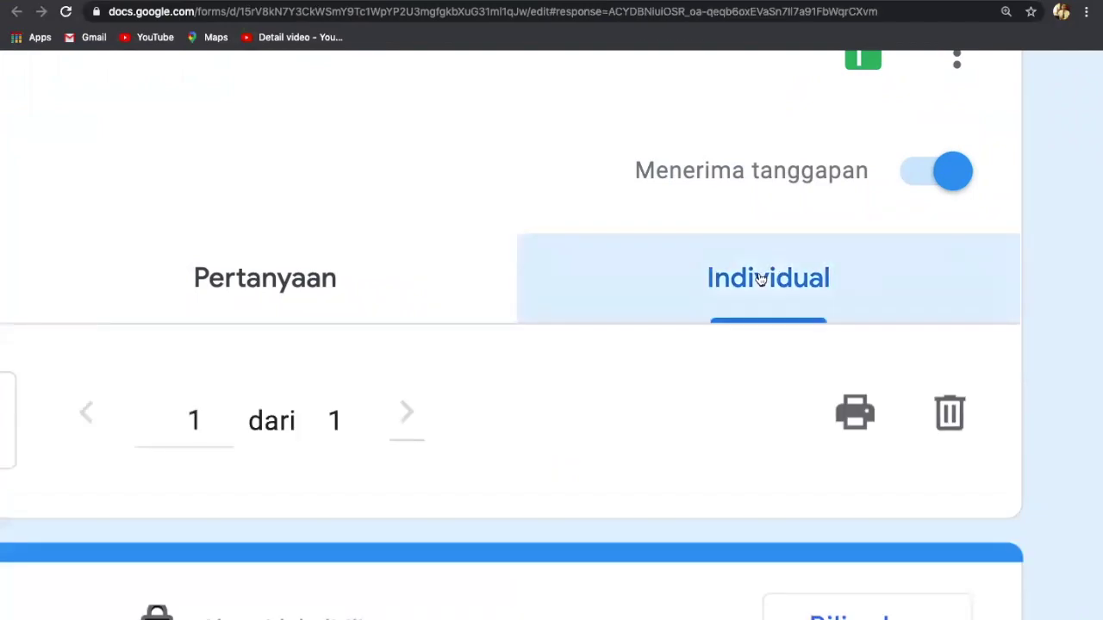
{"action": "scroll", "coordinate": [560, 229], "scroll_direction": "down", "scroll_amount": 5}
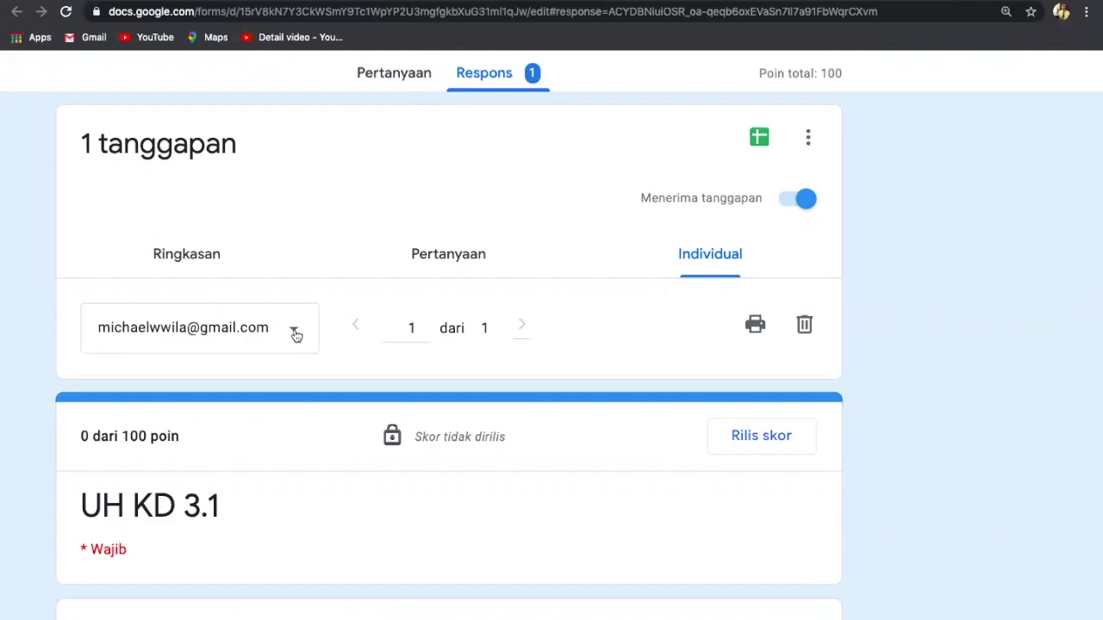
{"action": "scroll", "coordinate": [295, 335], "scroll_direction": "up", "scroll_amount": 5}
{"action": "scroll", "coordinate": [296, 336], "scroll_direction": "left", "scroll_amount": 3}
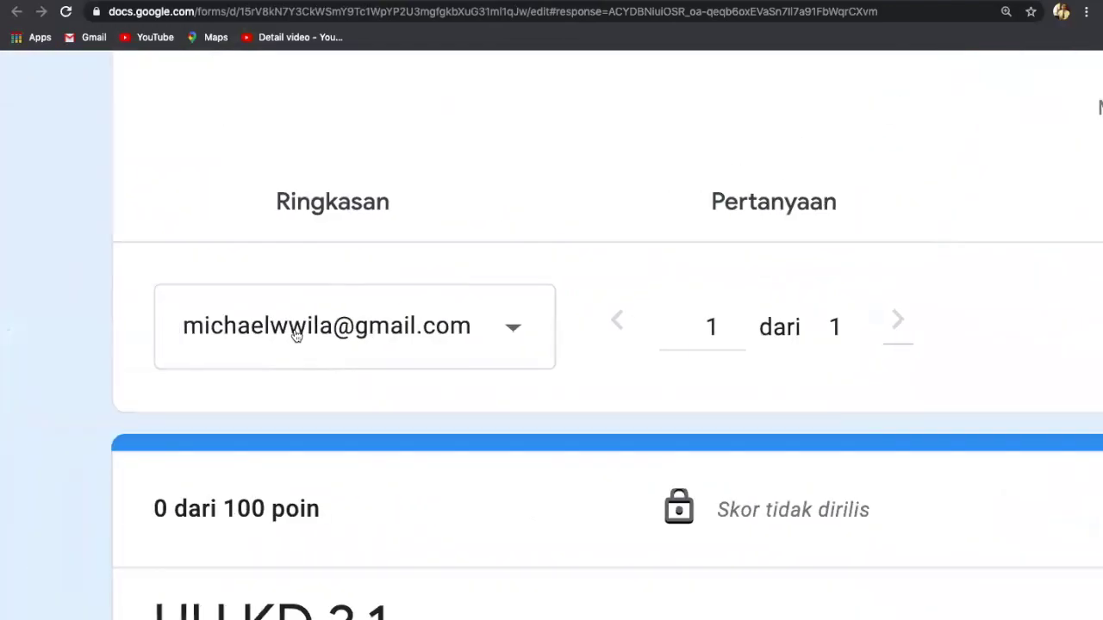
{"action": "left_click", "coordinate": [509, 324]}
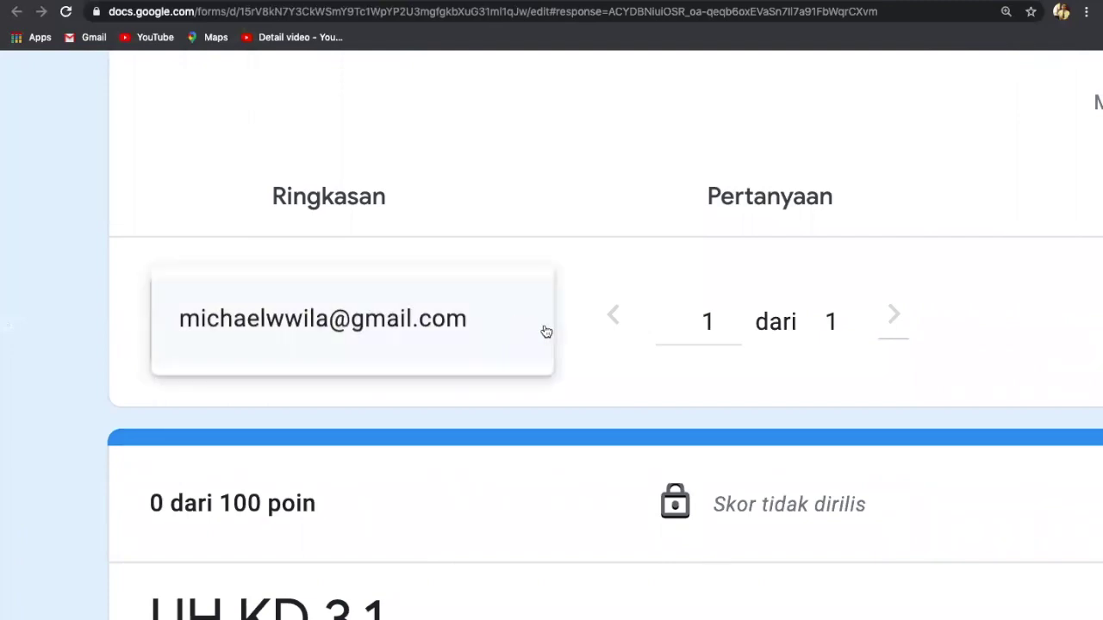
{"action": "left_click", "coordinate": [508, 325]}
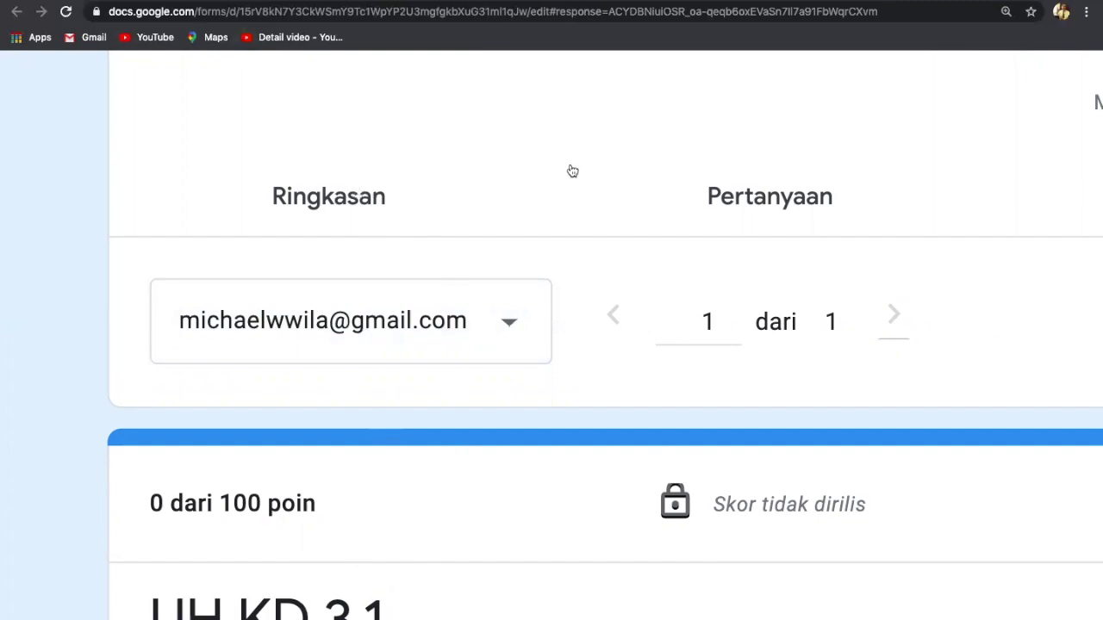
{"action": "scroll", "coordinate": [726, 320], "scroll_direction": "right", "scroll_amount": 5}
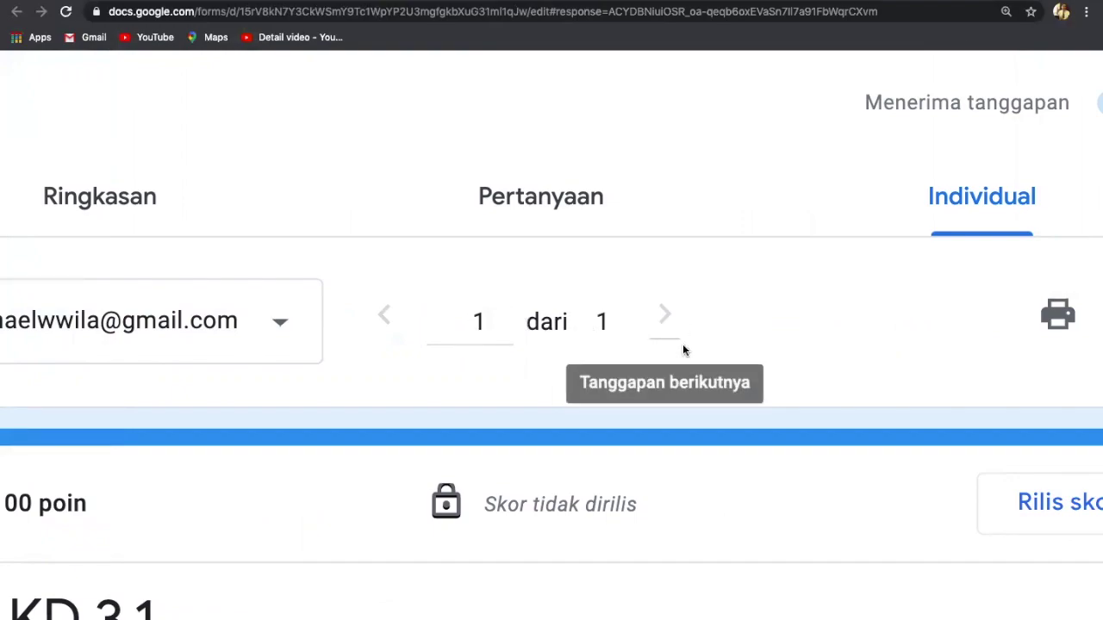
{"action": "scroll", "coordinate": [682, 344], "scroll_direction": "down", "scroll_amount": 5}
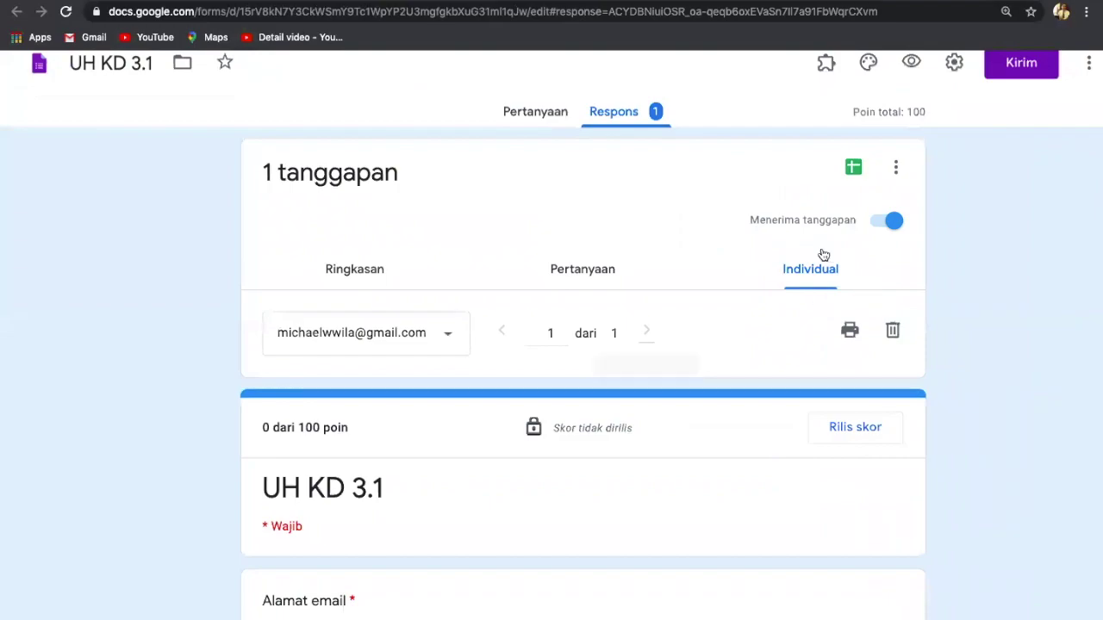
{"action": "scroll", "coordinate": [742, 469], "scroll_direction": "down", "scroll_amount": 3}
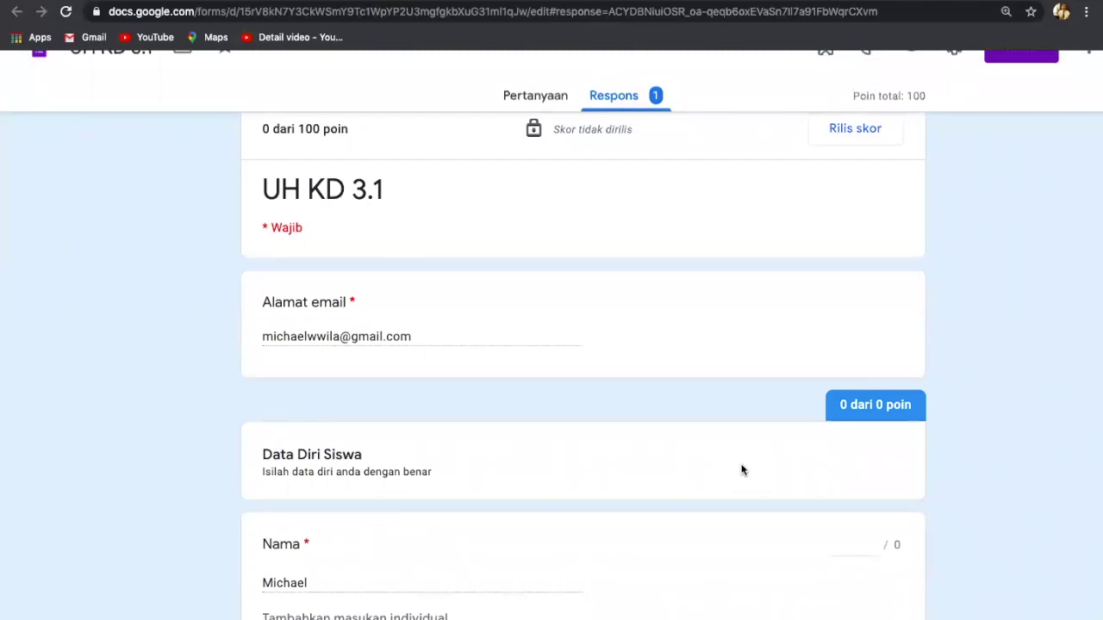
{"action": "scroll", "coordinate": [742, 470], "scroll_direction": "down", "scroll_amount": 3}
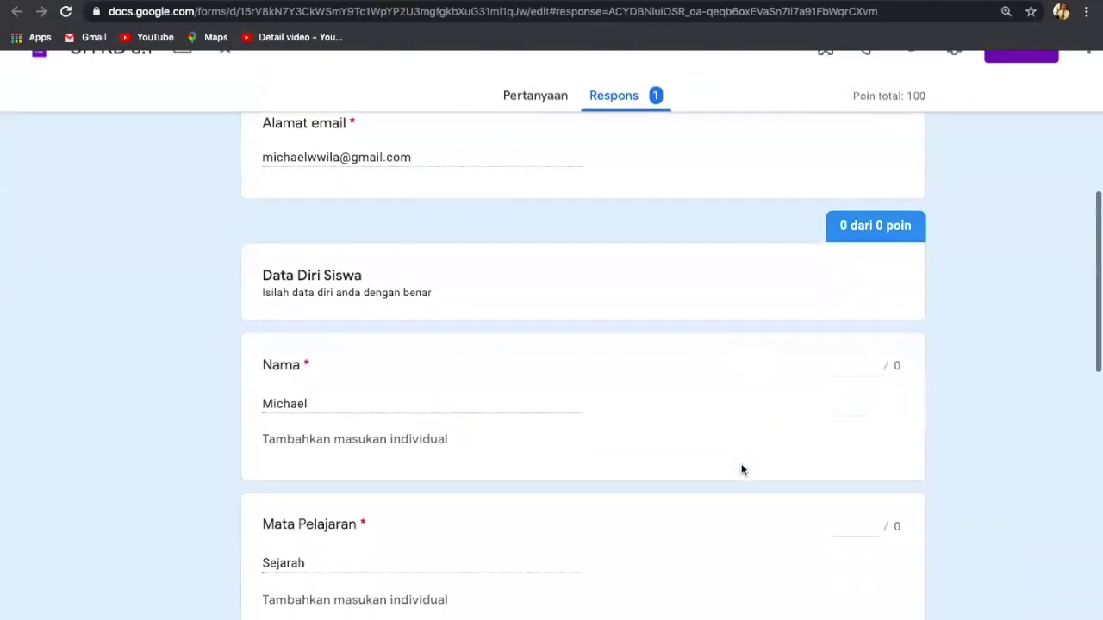
{"action": "scroll", "coordinate": [742, 470], "scroll_direction": "down", "scroll_amount": 5}
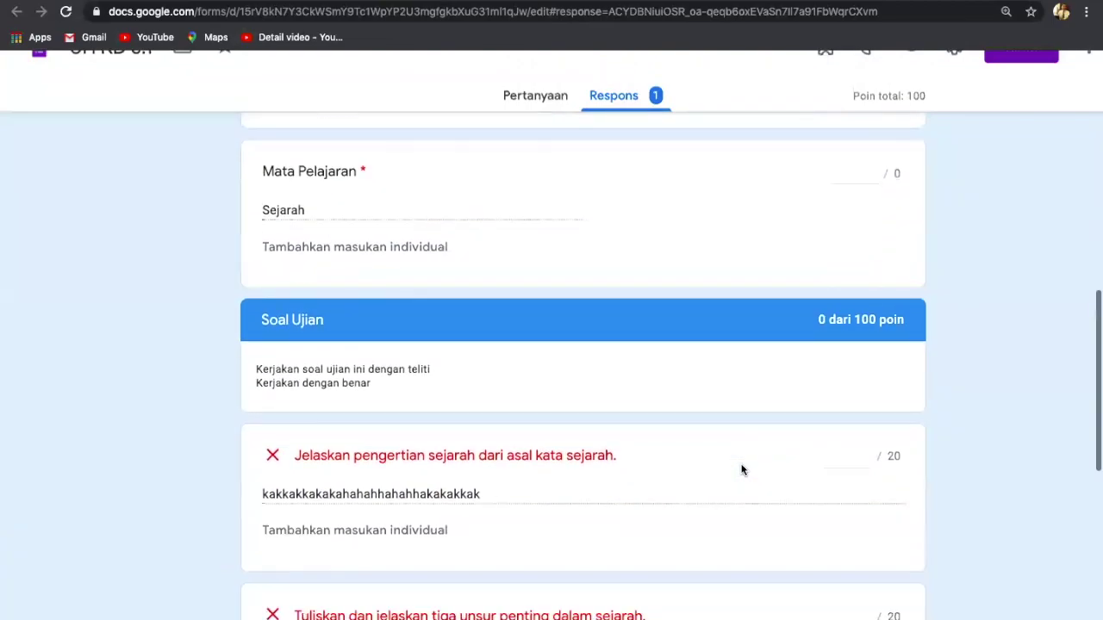
{"action": "scroll", "coordinate": [742, 469], "scroll_direction": "down", "scroll_amount": 1}
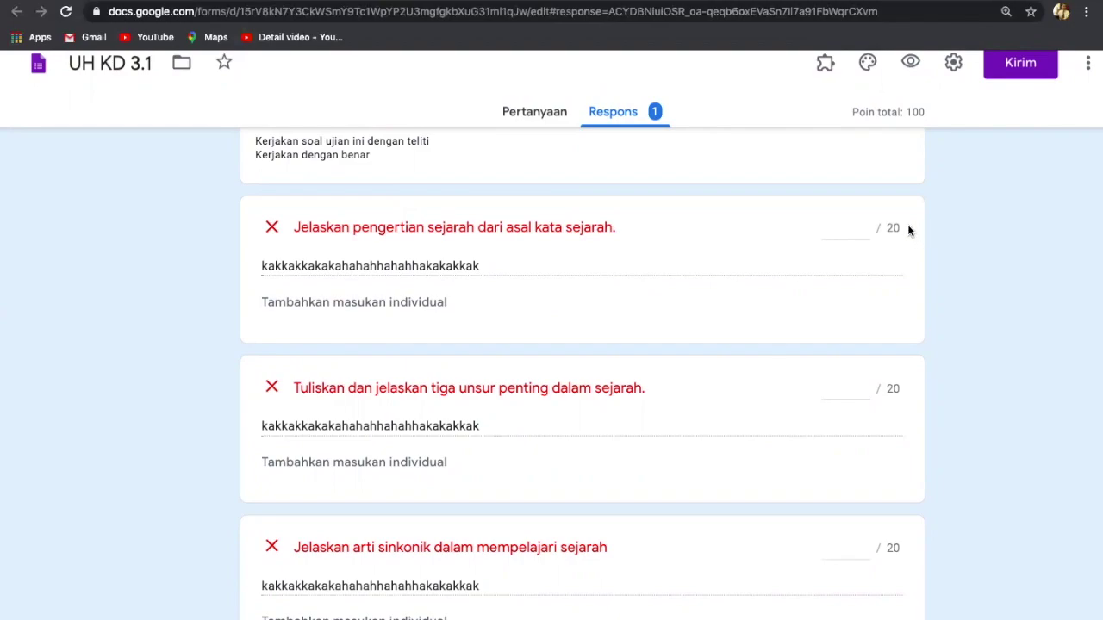
{"action": "scroll", "coordinate": [908, 230], "scroll_direction": "up", "scroll_amount": 5}
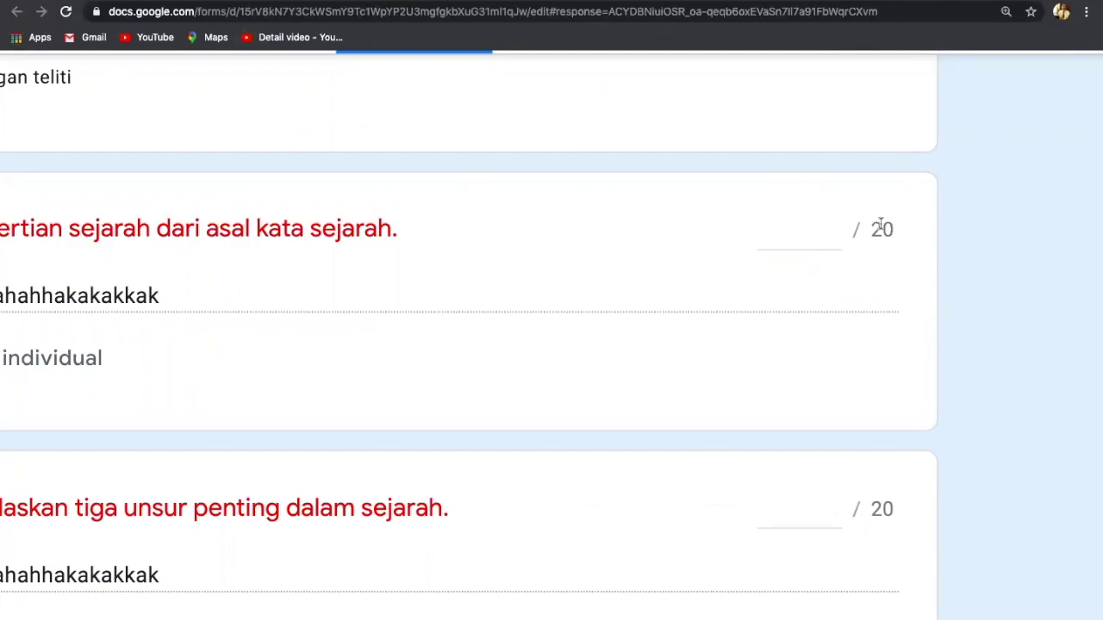
{"action": "scroll", "coordinate": [677, 256], "scroll_direction": "down", "scroll_amount": 5}
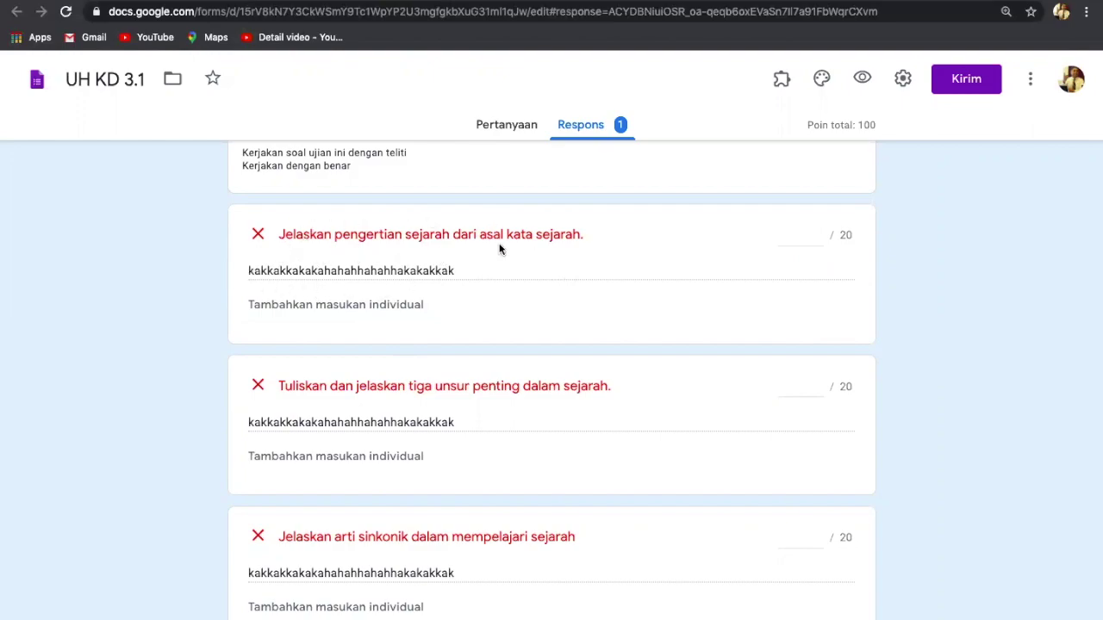
Step: Score the first essay answer 20 and the three-important-elements answer 15
{"action": "left_click", "coordinate": [805, 234]}
{"action": "type", "text": "20"}
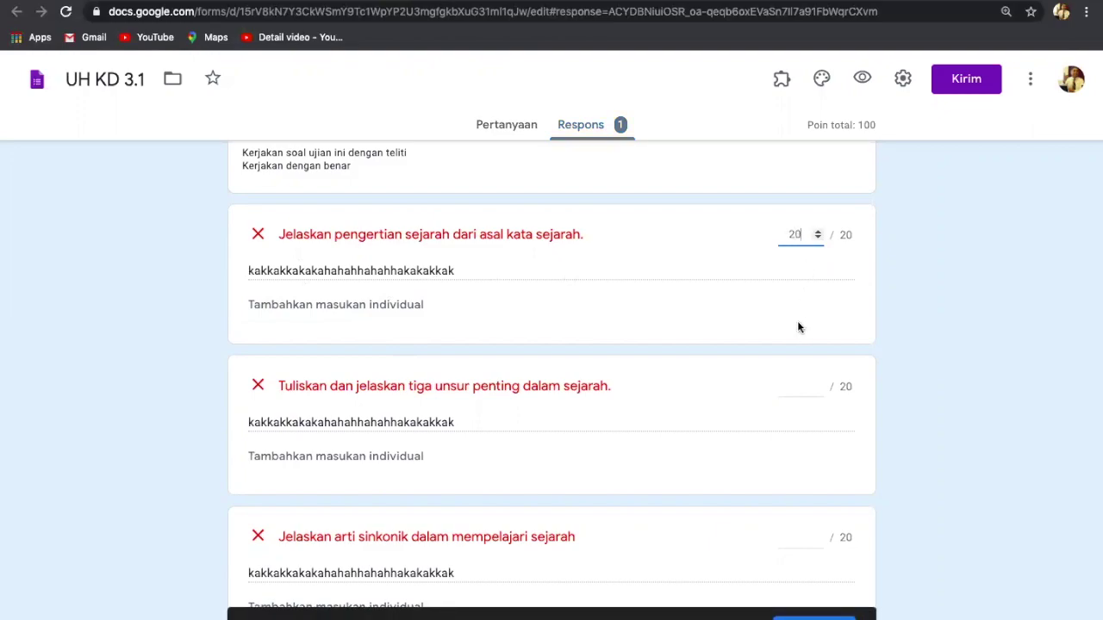
{"action": "scroll", "coordinate": [797, 326], "scroll_direction": "down", "scroll_amount": 3}
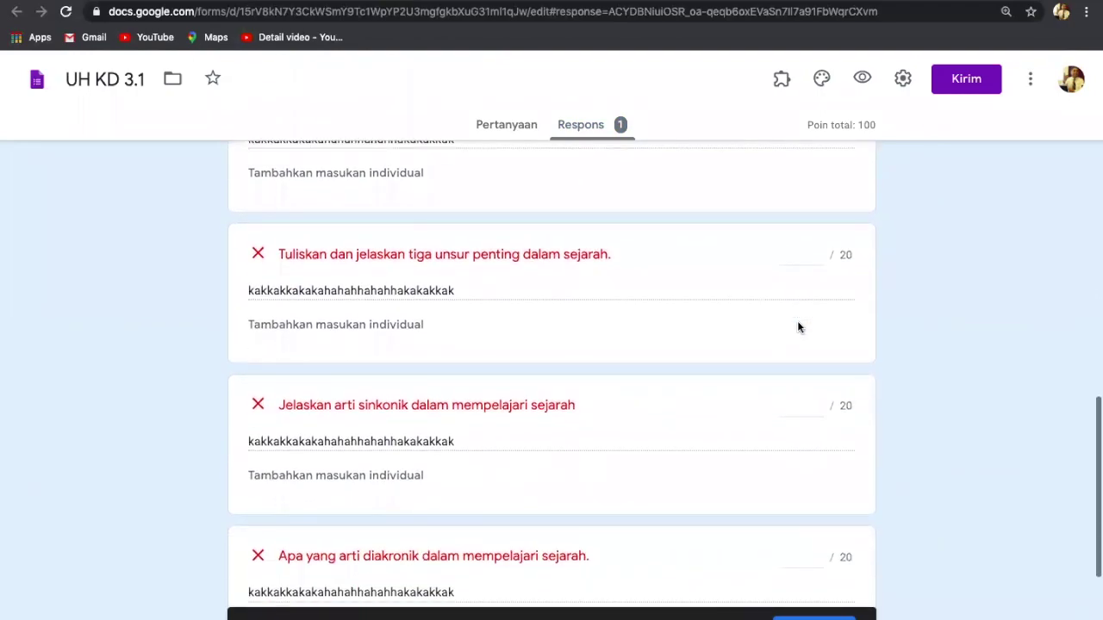
{"action": "scroll", "coordinate": [798, 324], "scroll_direction": "down", "scroll_amount": 1}
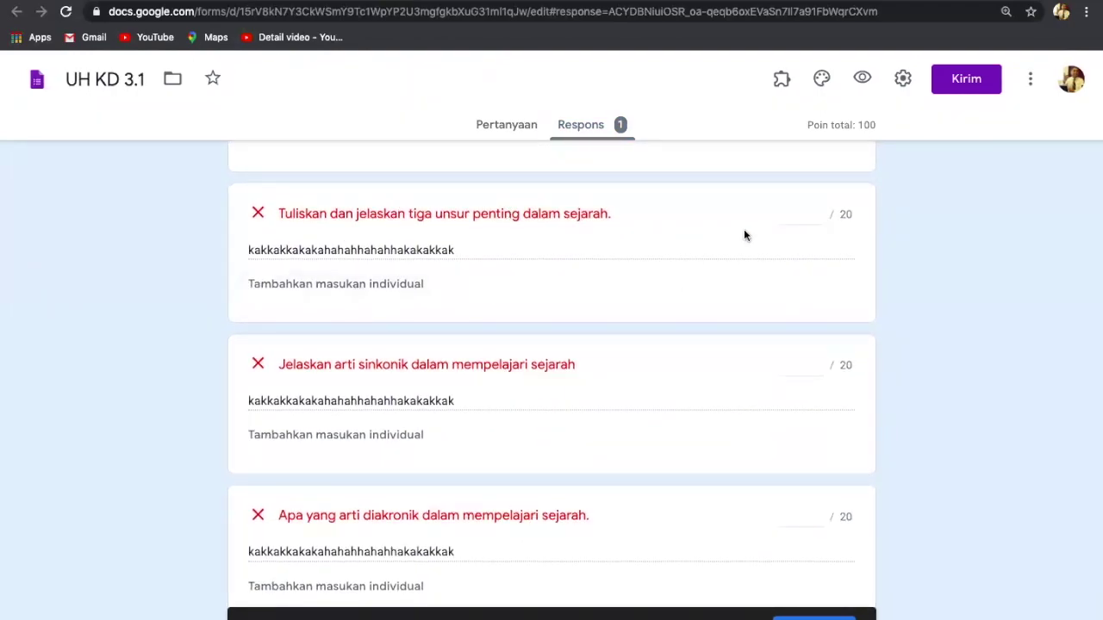
{"action": "left_click", "coordinate": [816, 217]}
{"action": "type", "text": "15"}
Step: Score the sinkonik, diakronik and kronologis answers 0, 15 and 20, then save
{"action": "scroll", "coordinate": [802, 290], "scroll_direction": "down", "scroll_amount": 3}
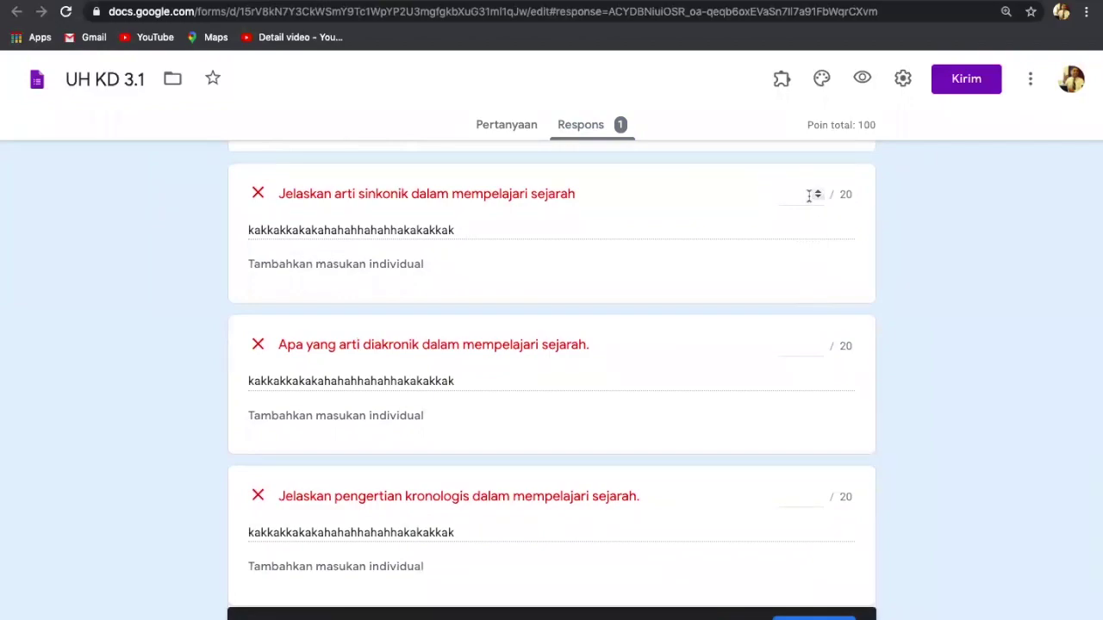
{"action": "left_click", "coordinate": [809, 195]}
{"action": "type", "text": "17"}
{"action": "key", "text": "BackSpace"}
{"action": "key", "text": "BackSpace"}
{"action": "type", "text": "0"}
{"action": "left_click", "coordinate": [799, 345]}
{"action": "type", "text": "15"}
{"action": "left_click", "coordinate": [809, 496]}
{"action": "type", "text": "20"}
{"action": "scroll", "coordinate": [815, 617], "scroll_direction": "up", "scroll_amount": 5}
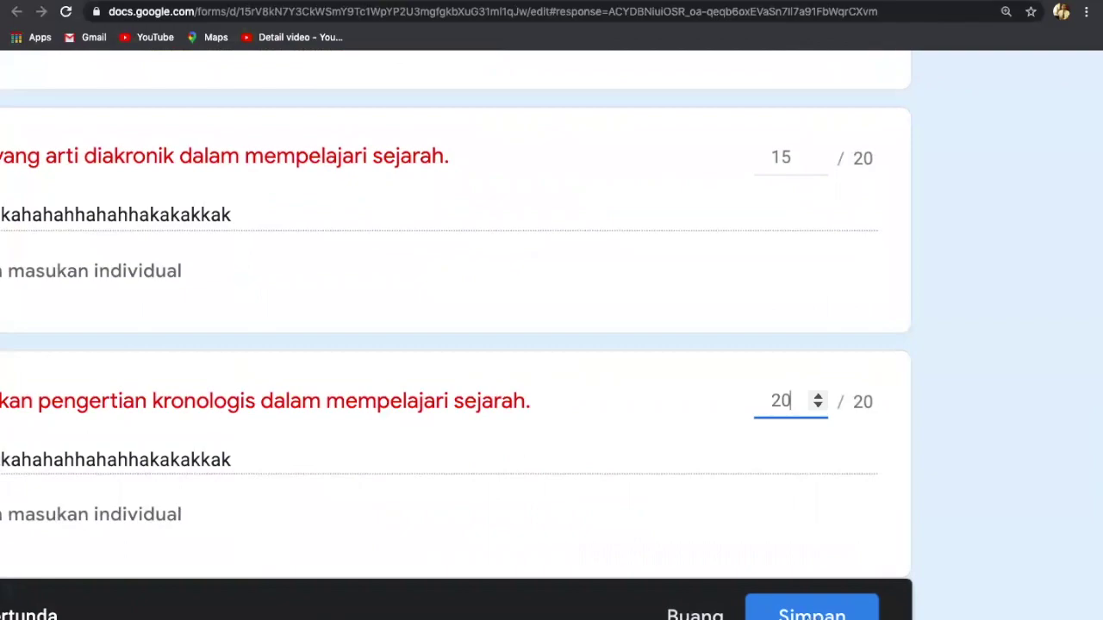
{"action": "left_click", "coordinate": [814, 609]}
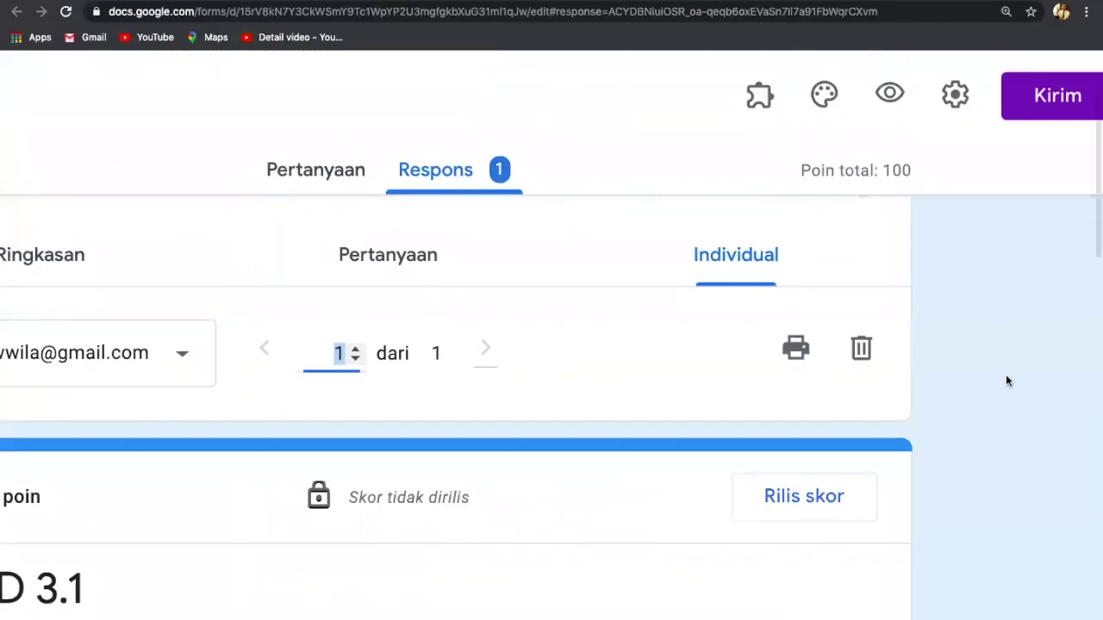
Step: Reset the sinkonik answer's score to 0 points and save, keeping the total at 70 of 100
{"action": "scroll", "coordinate": [993, 390], "scroll_direction": "down", "scroll_amount": 3}
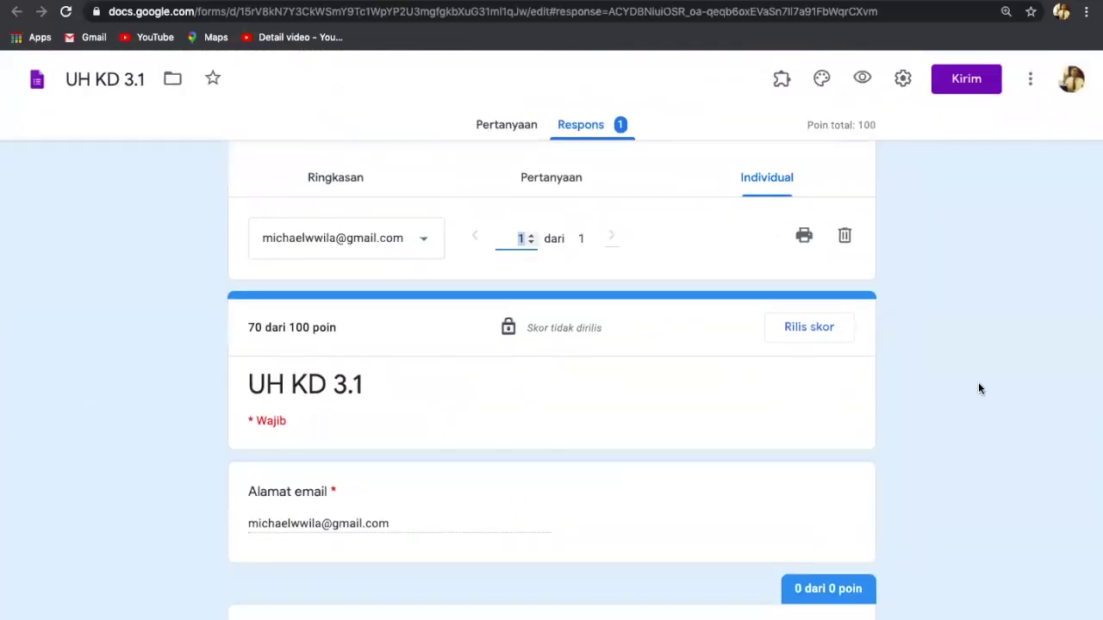
{"action": "scroll", "coordinate": [978, 385], "scroll_direction": "up", "scroll_amount": 1}
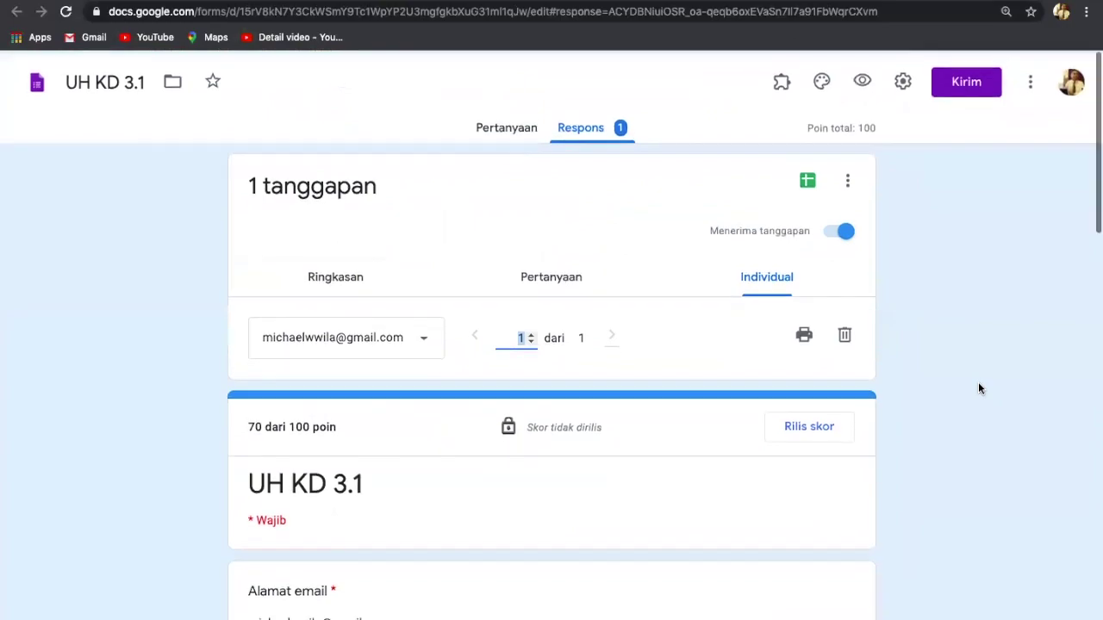
{"action": "scroll", "coordinate": [978, 388], "scroll_direction": "down", "scroll_amount": 3}
{"action": "scroll", "coordinate": [978, 388], "scroll_direction": "down", "scroll_amount": 5}
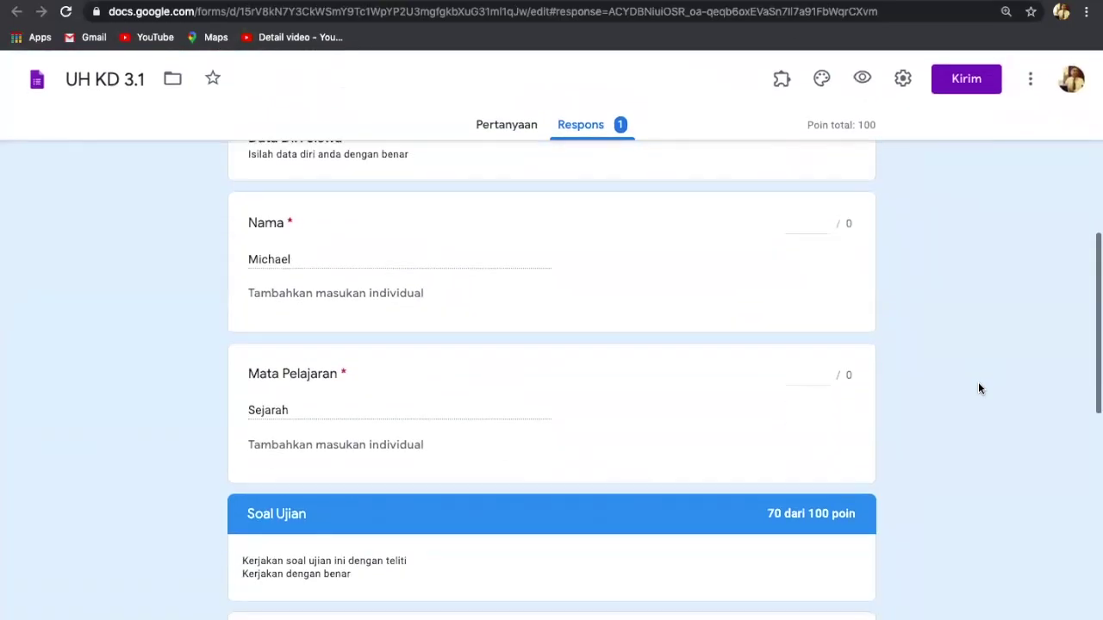
{"action": "scroll", "coordinate": [978, 389], "scroll_direction": "down", "scroll_amount": 1}
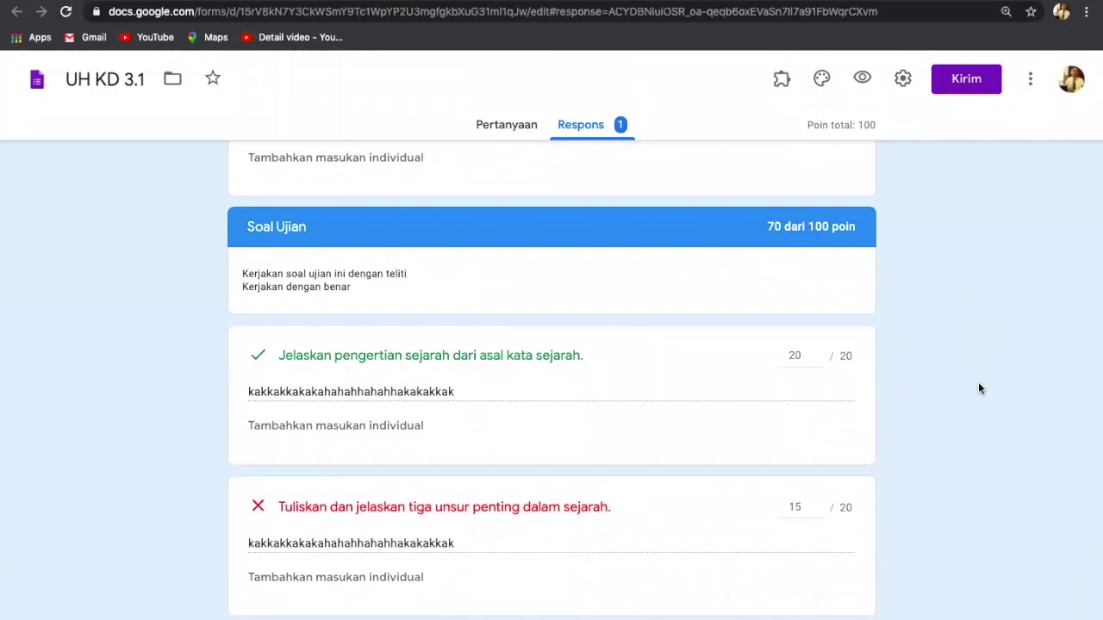
{"action": "scroll", "coordinate": [978, 389], "scroll_direction": "down", "scroll_amount": 1}
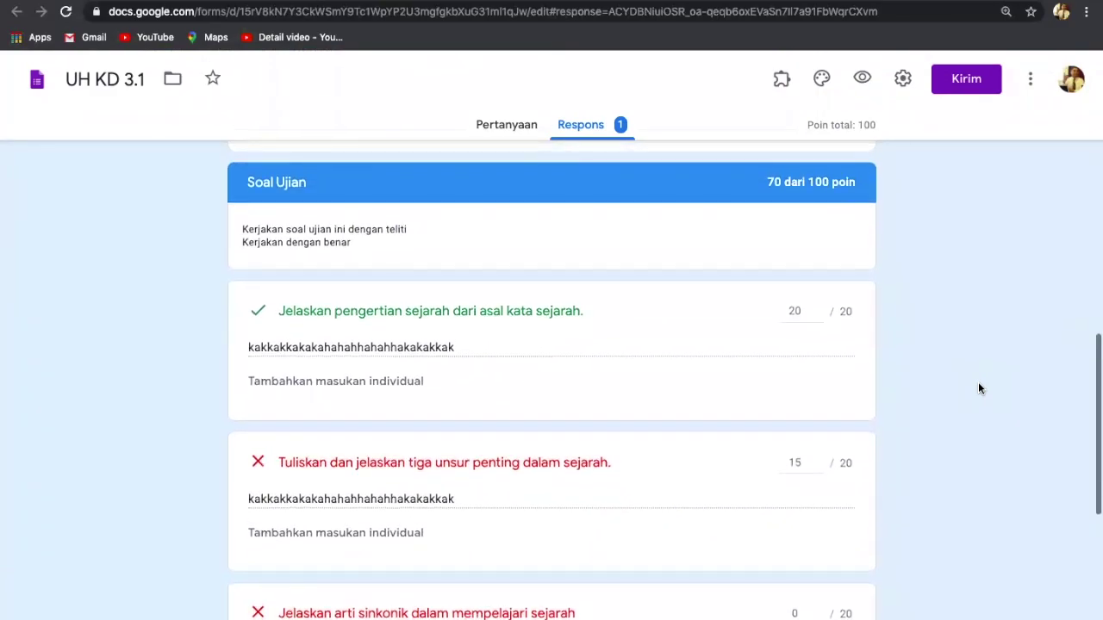
{"action": "scroll", "coordinate": [977, 389], "scroll_direction": "up", "scroll_amount": 1}
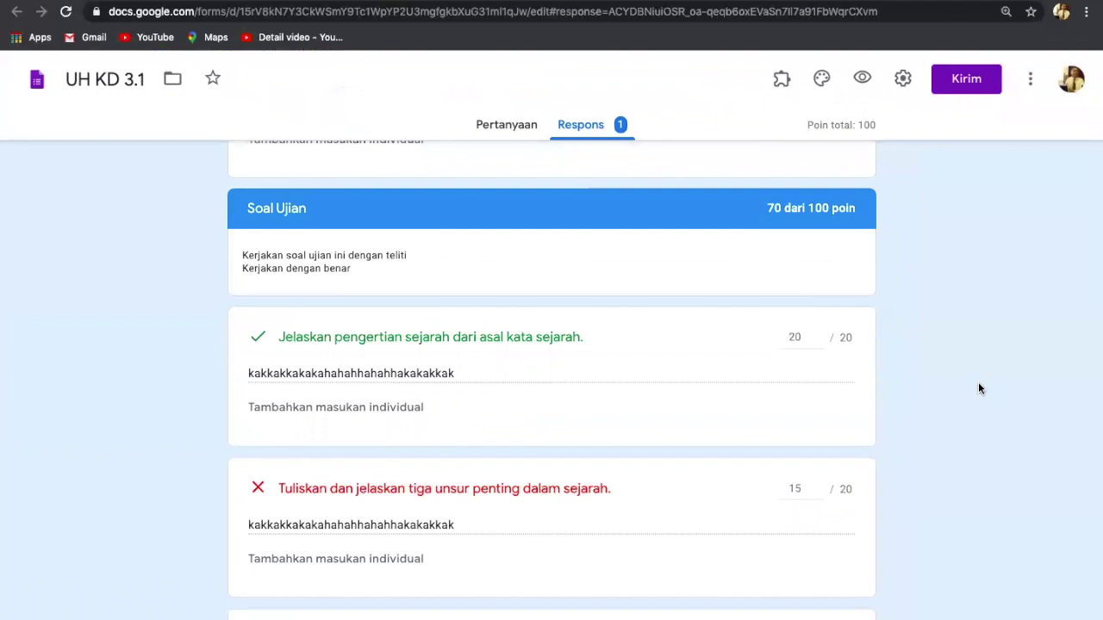
{"action": "scroll", "coordinate": [978, 389], "scroll_direction": "down", "scroll_amount": 1}
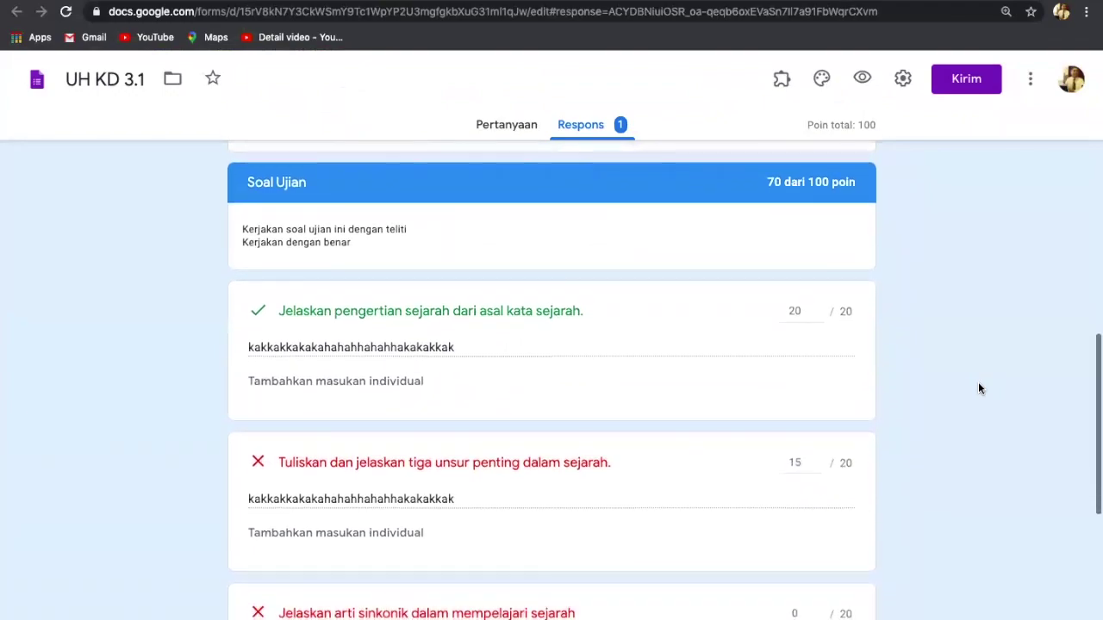
{"action": "scroll", "coordinate": [977, 388], "scroll_direction": "down", "scroll_amount": 1}
{"action": "scroll", "coordinate": [978, 389], "scroll_direction": "up", "scroll_amount": 1}
{"action": "scroll", "coordinate": [978, 389], "scroll_direction": "down", "scroll_amount": 1}
{"action": "scroll", "coordinate": [977, 388], "scroll_direction": "up", "scroll_amount": 3}
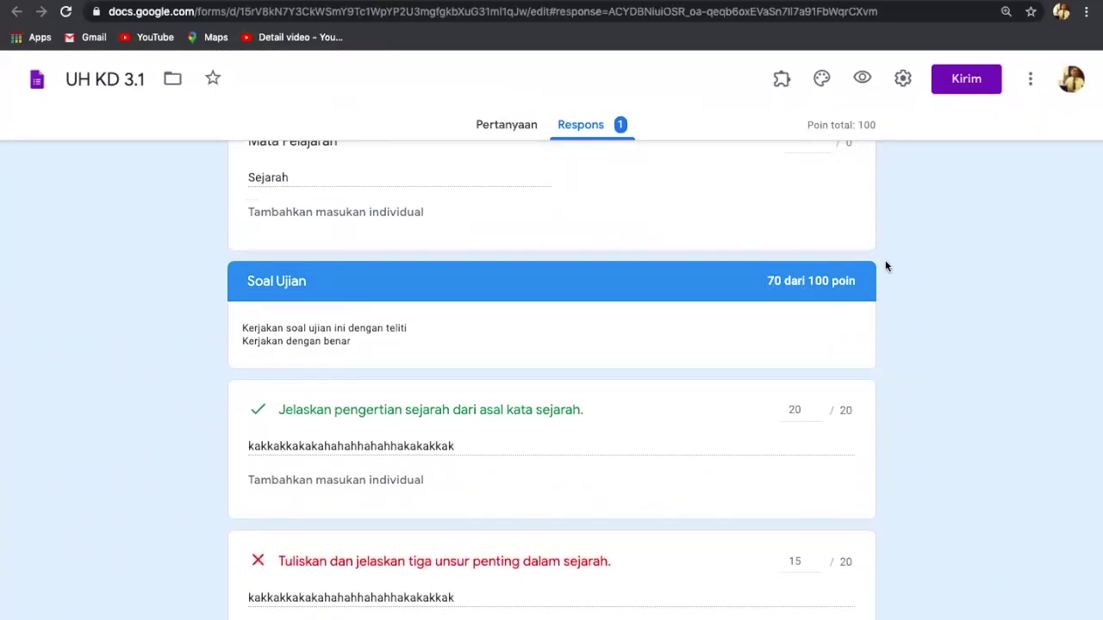
{"action": "scroll", "coordinate": [907, 350], "scroll_direction": "down", "scroll_amount": 3}
{"action": "scroll", "coordinate": [907, 354], "scroll_direction": "down", "scroll_amount": 2}
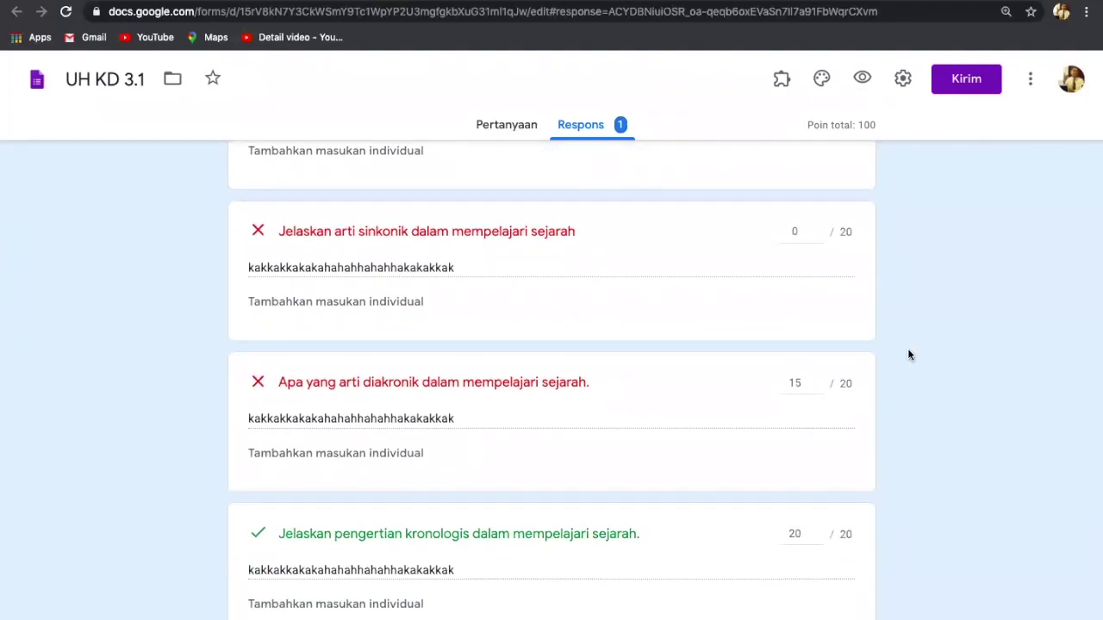
{"action": "scroll", "coordinate": [909, 354], "scroll_direction": "up", "scroll_amount": 2}
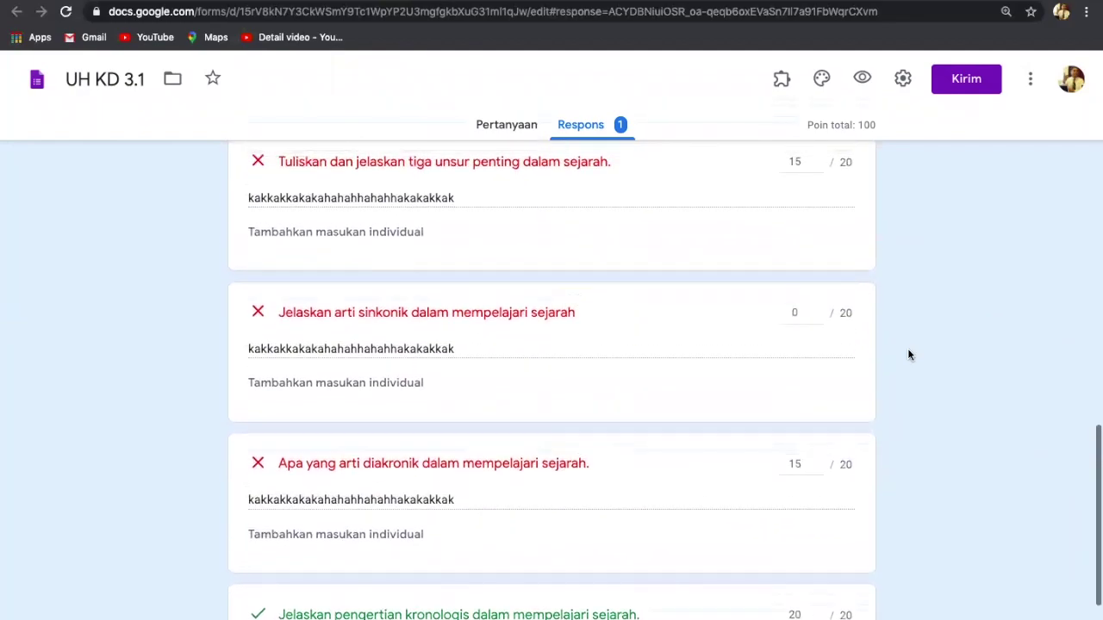
{"action": "scroll", "coordinate": [907, 355], "scroll_direction": "up", "scroll_amount": 1}
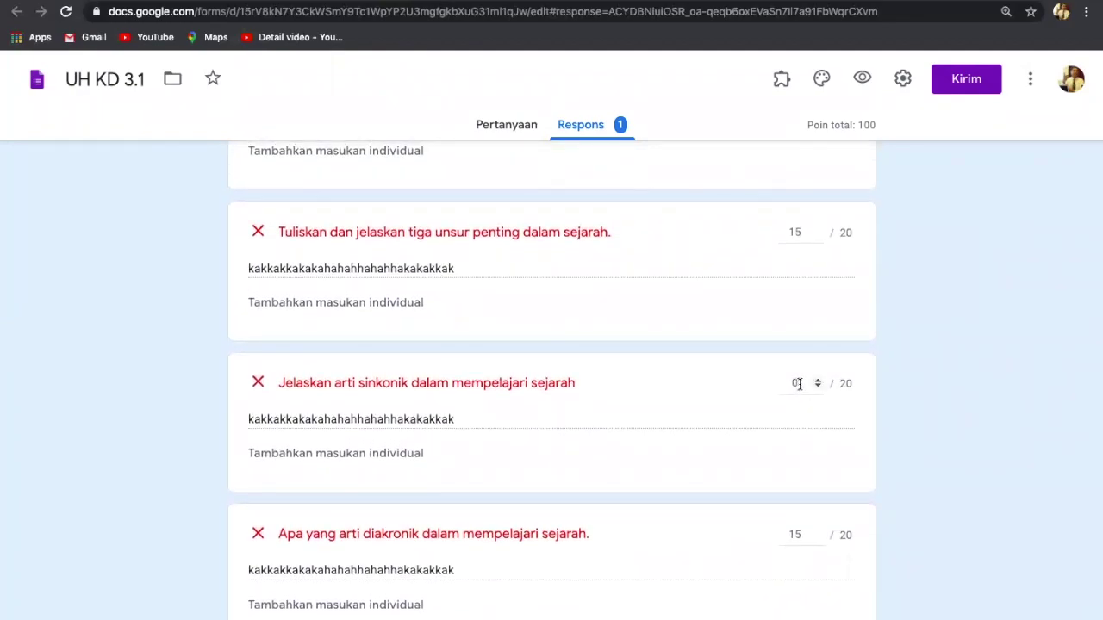
{"action": "scroll", "coordinate": [798, 384], "scroll_direction": "up", "scroll_amount": 5}
{"action": "scroll", "coordinate": [798, 389], "scroll_direction": "down", "scroll_amount": 5}
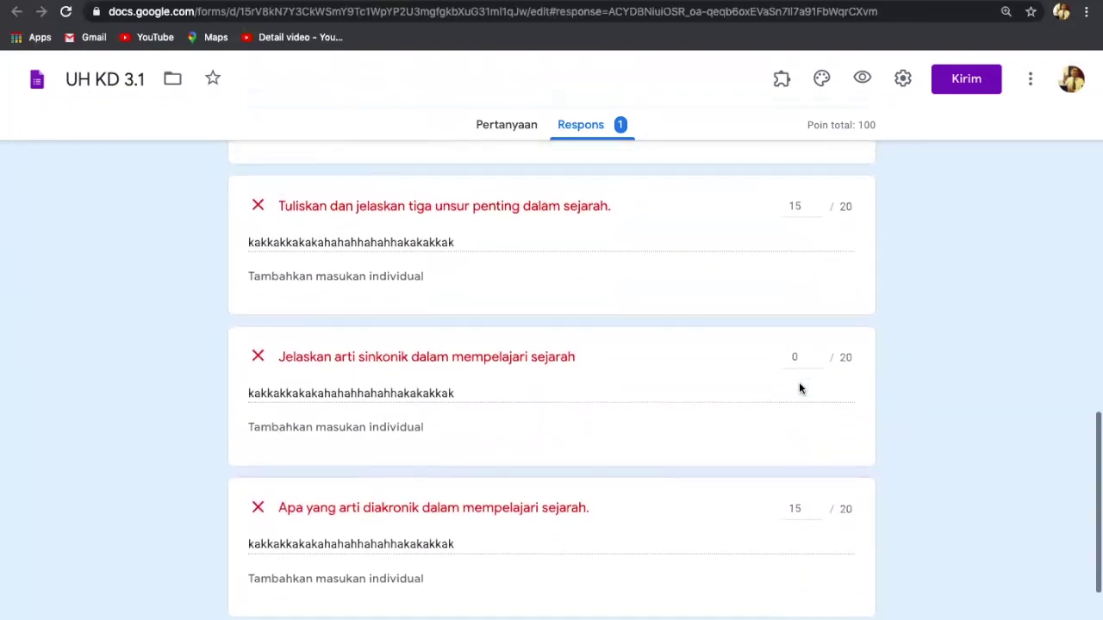
{"action": "scroll", "coordinate": [798, 387], "scroll_direction": "up", "scroll_amount": 1}
{"action": "left_click", "coordinate": [799, 364]}
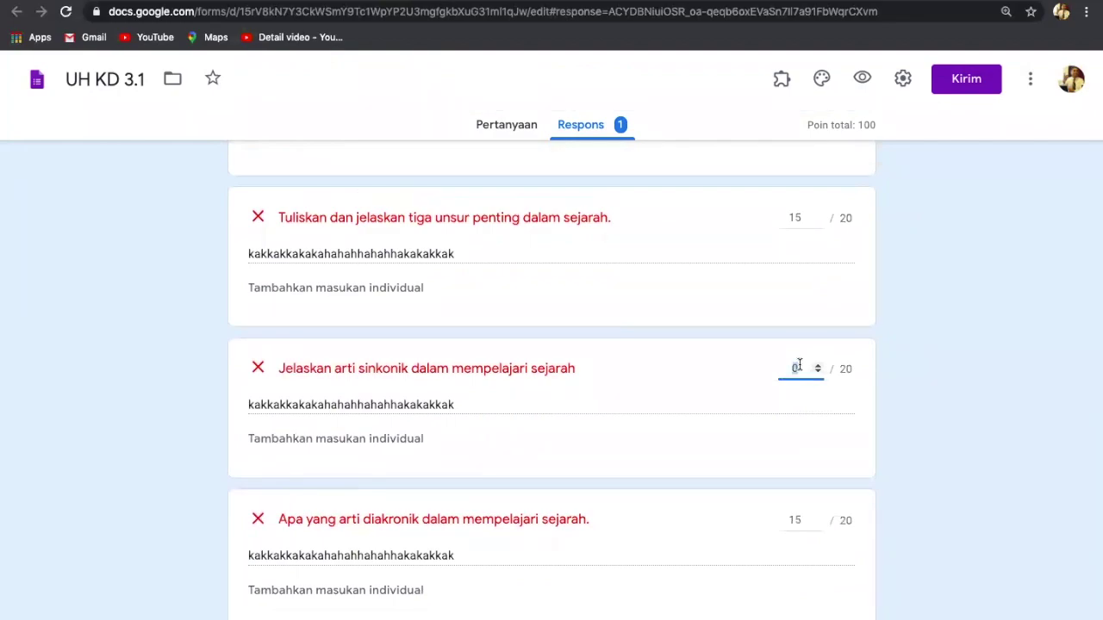
{"action": "key", "text": "BackSpace"}
{"action": "type", "text": "15"}
{"action": "key", "text": "BackSpace"}
{"action": "key", "text": "BackSpace"}
{"action": "type", "text": "0"}
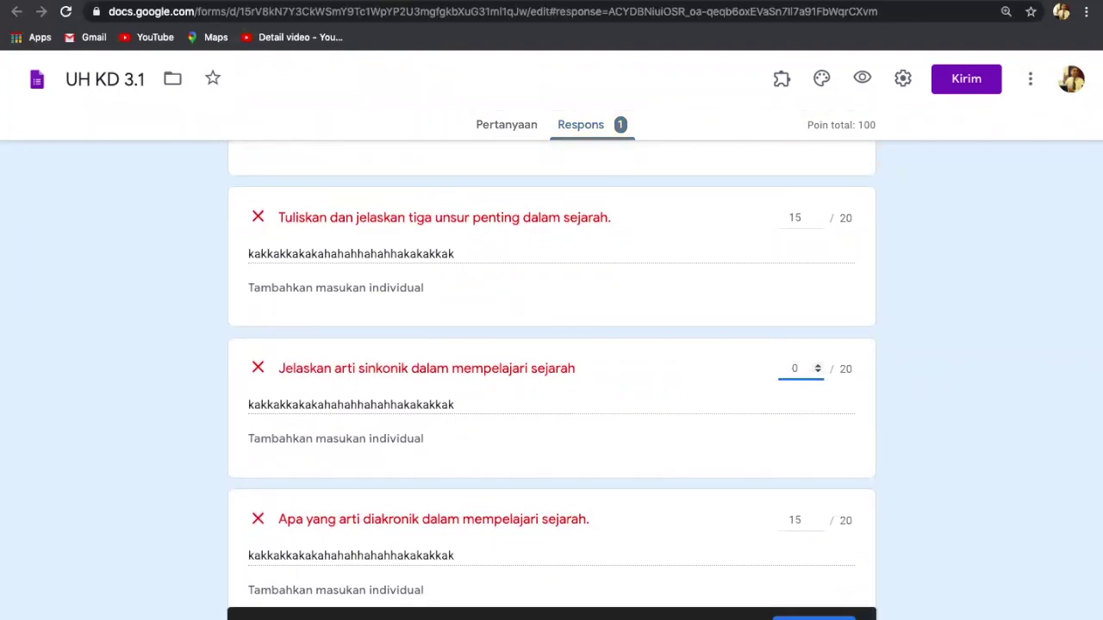
{"action": "left_click", "coordinate": [825, 618]}
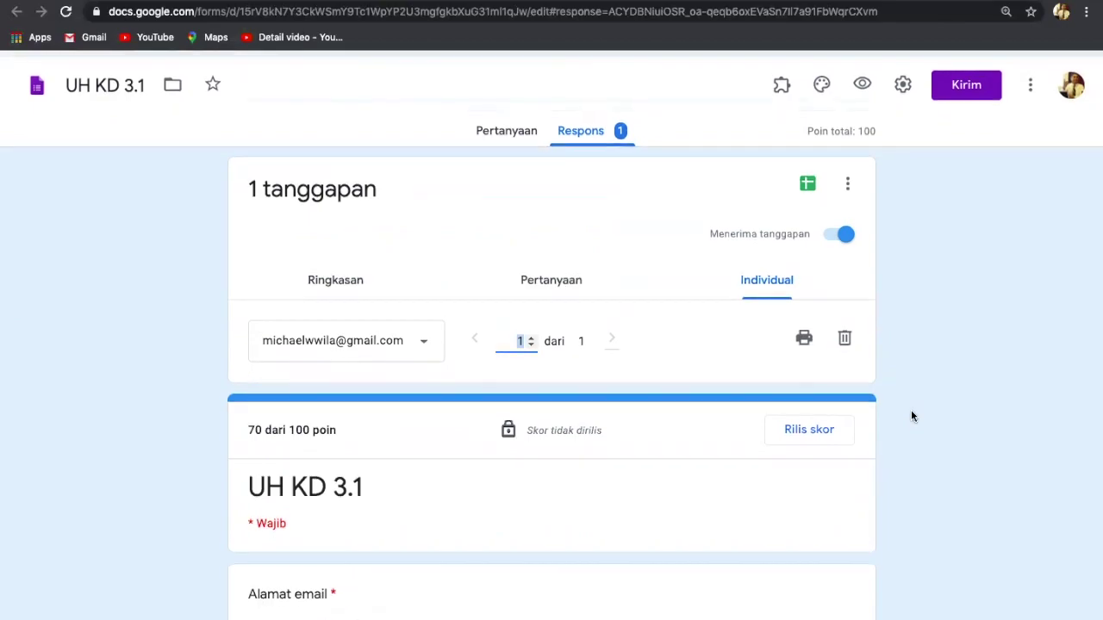
Step: Open the 'Rilis skor' dialog from the top of the graded individual response
{"action": "scroll", "coordinate": [912, 416], "scroll_direction": "down", "scroll_amount": 3}
{"action": "scroll", "coordinate": [912, 416], "scroll_direction": "down", "scroll_amount": 4}
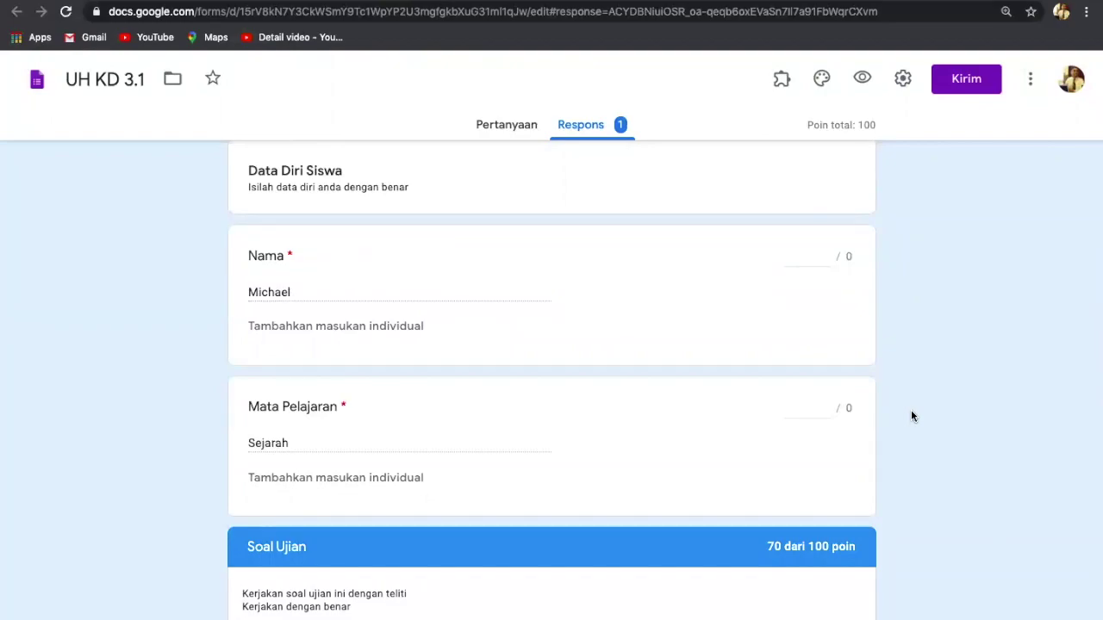
{"action": "scroll", "coordinate": [911, 417], "scroll_direction": "up", "scroll_amount": 2}
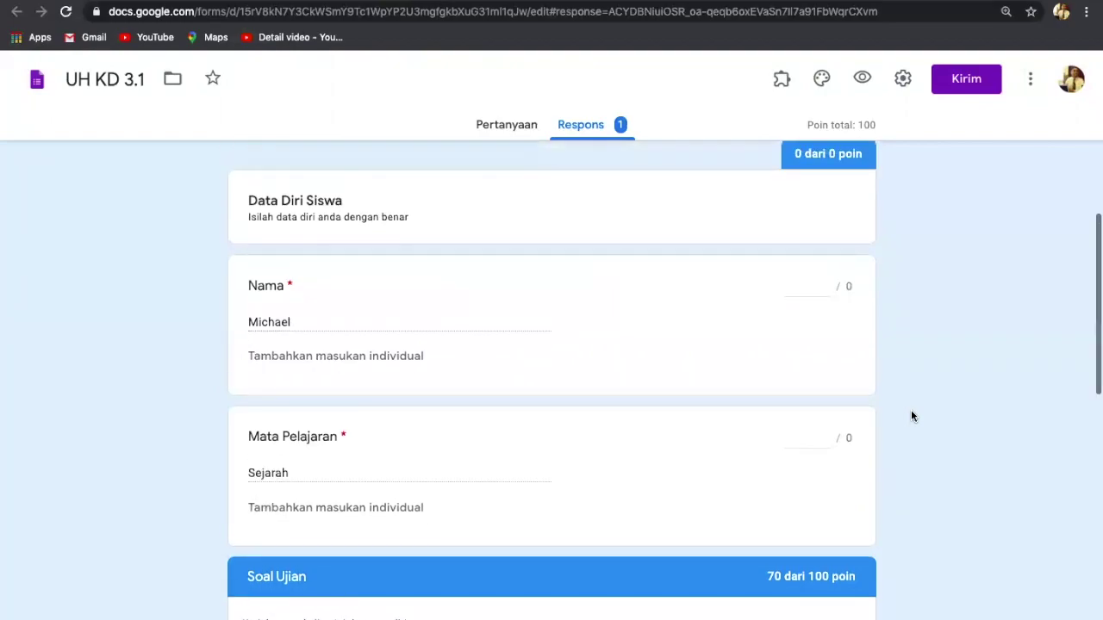
{"action": "scroll", "coordinate": [911, 416], "scroll_direction": "up", "scroll_amount": 3}
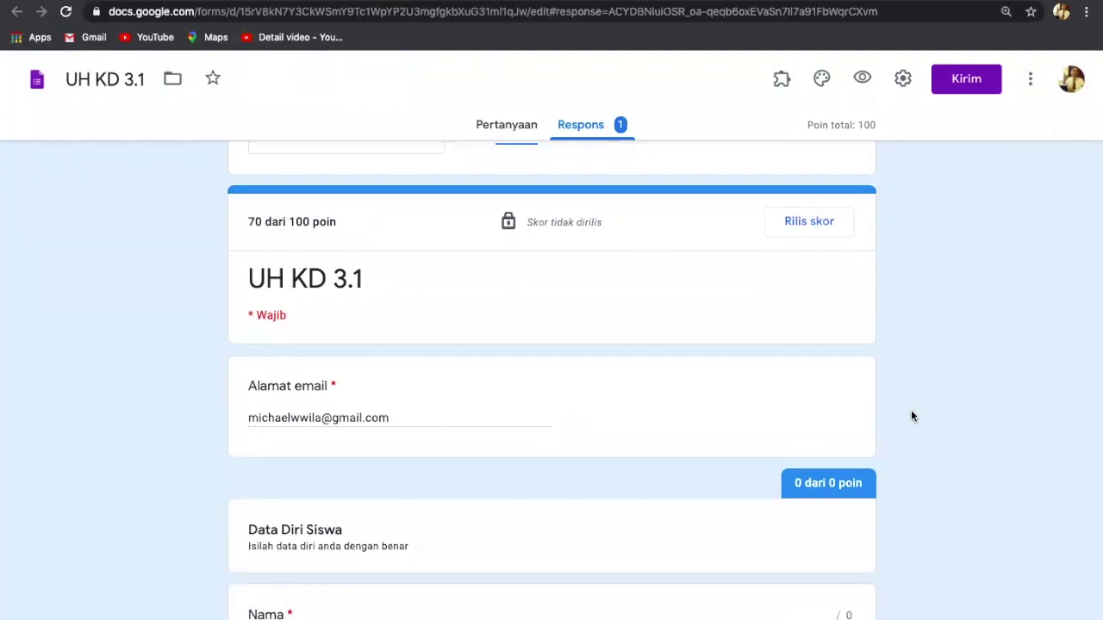
{"action": "scroll", "coordinate": [912, 416], "scroll_direction": "up", "scroll_amount": 3}
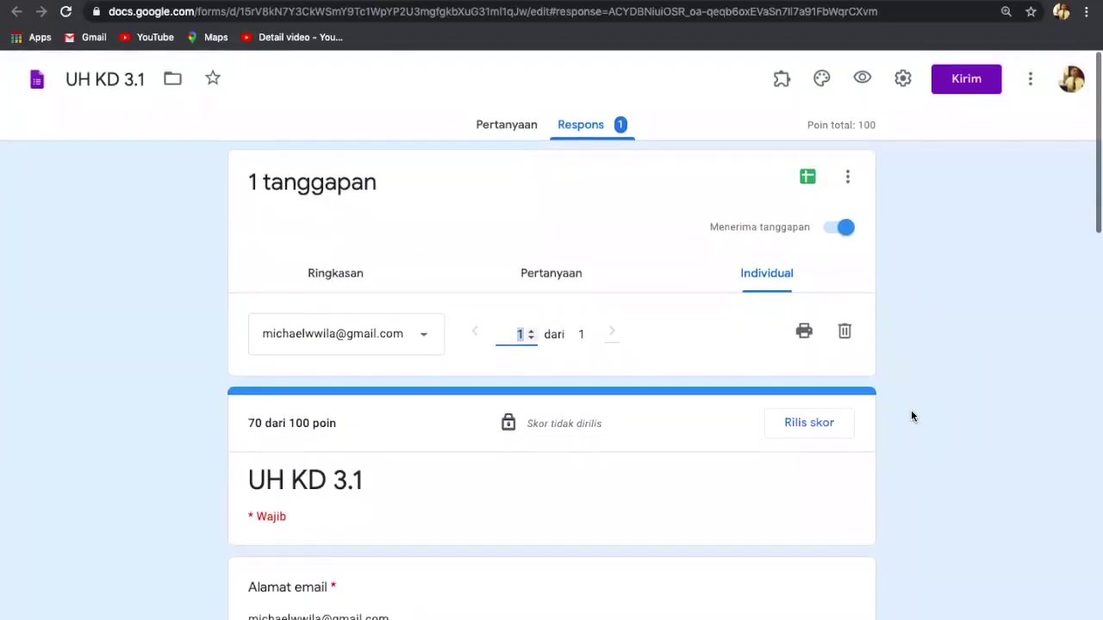
{"action": "scroll", "coordinate": [911, 416], "scroll_direction": "down", "scroll_amount": 2}
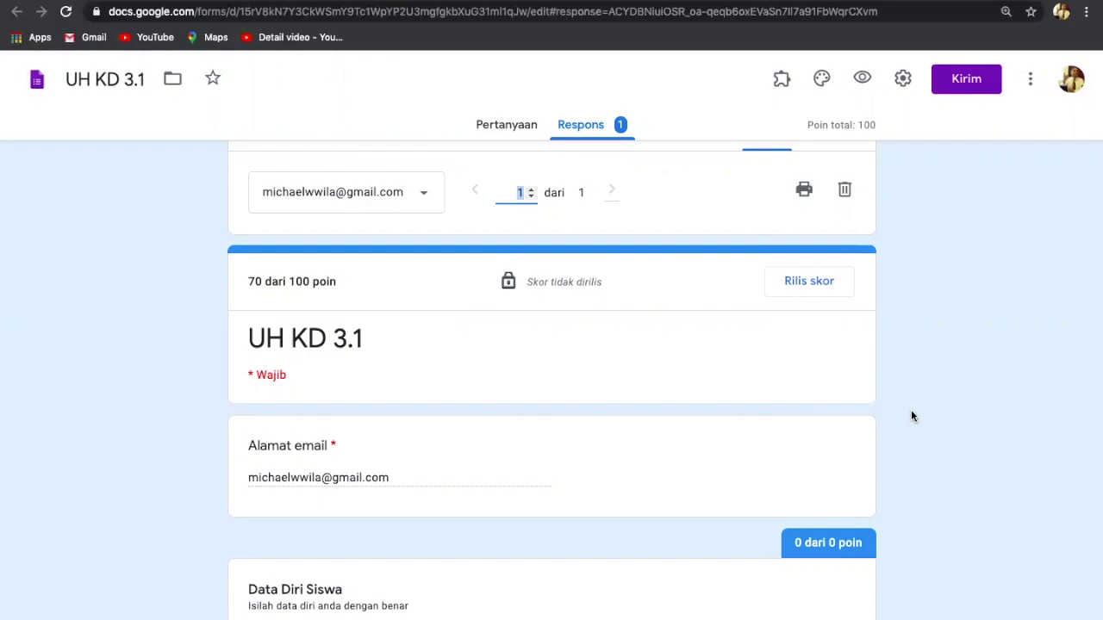
{"action": "scroll", "coordinate": [912, 412], "scroll_direction": "up", "scroll_amount": 2}
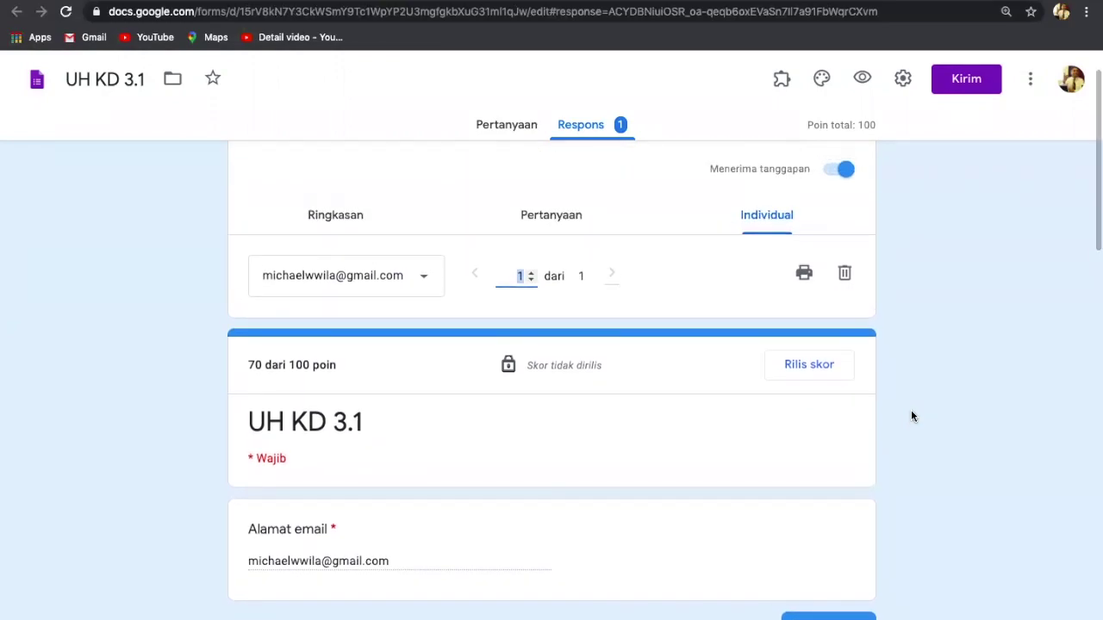
{"action": "scroll", "coordinate": [916, 367], "scroll_direction": "up", "scroll_amount": 3}
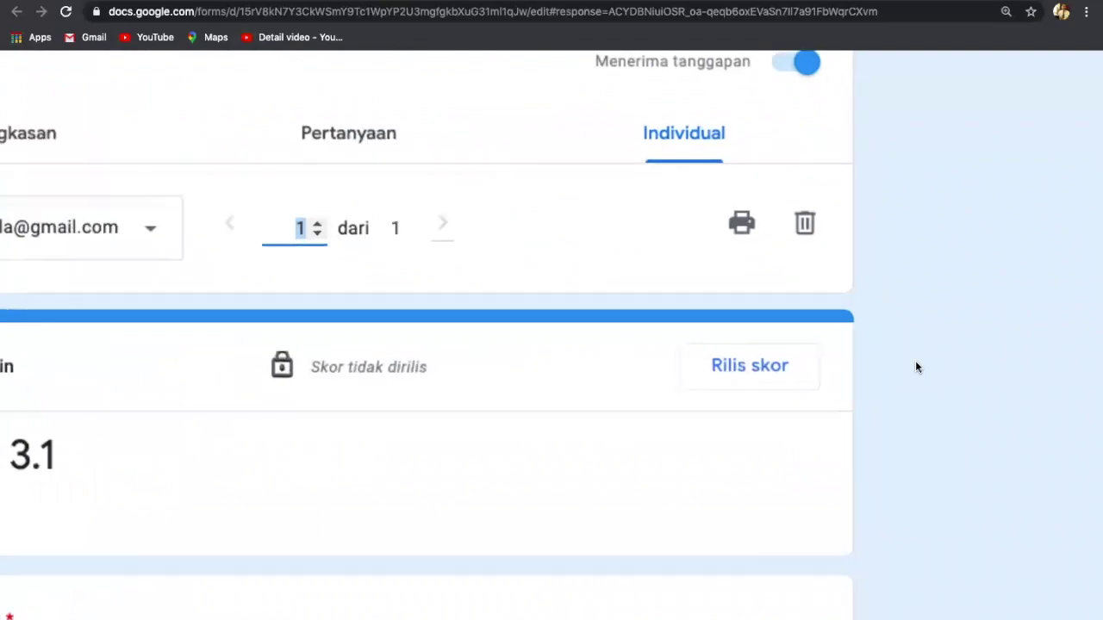
{"action": "scroll", "coordinate": [915, 367], "scroll_direction": "down", "scroll_amount": 1}
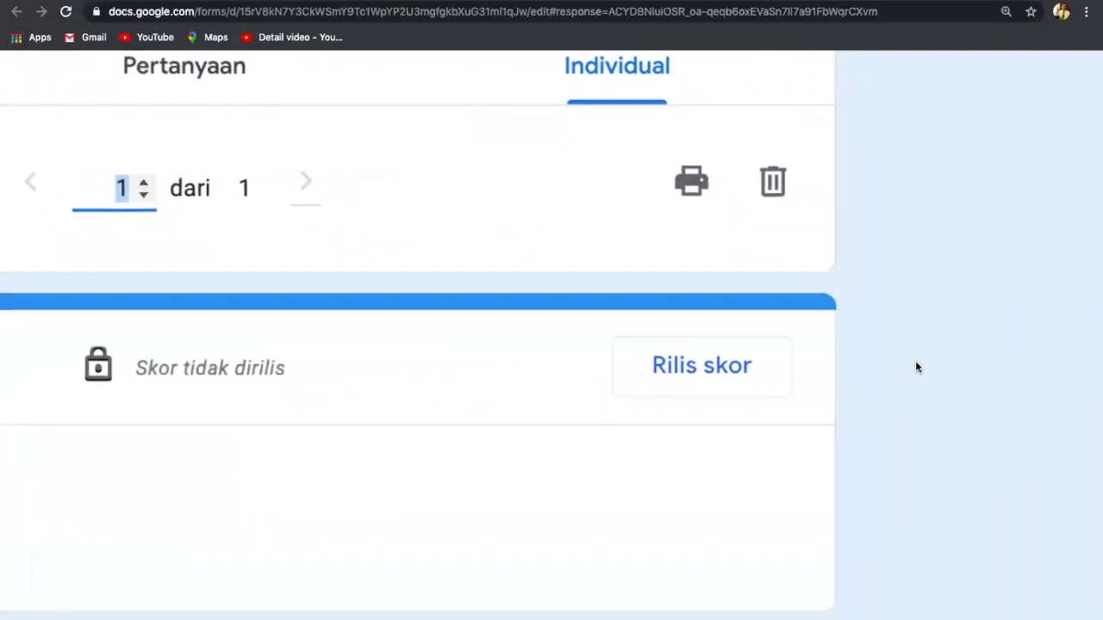
{"action": "scroll", "coordinate": [916, 367], "scroll_direction": "down", "scroll_amount": 3}
{"action": "scroll", "coordinate": [916, 367], "scroll_direction": "up", "scroll_amount": 4}
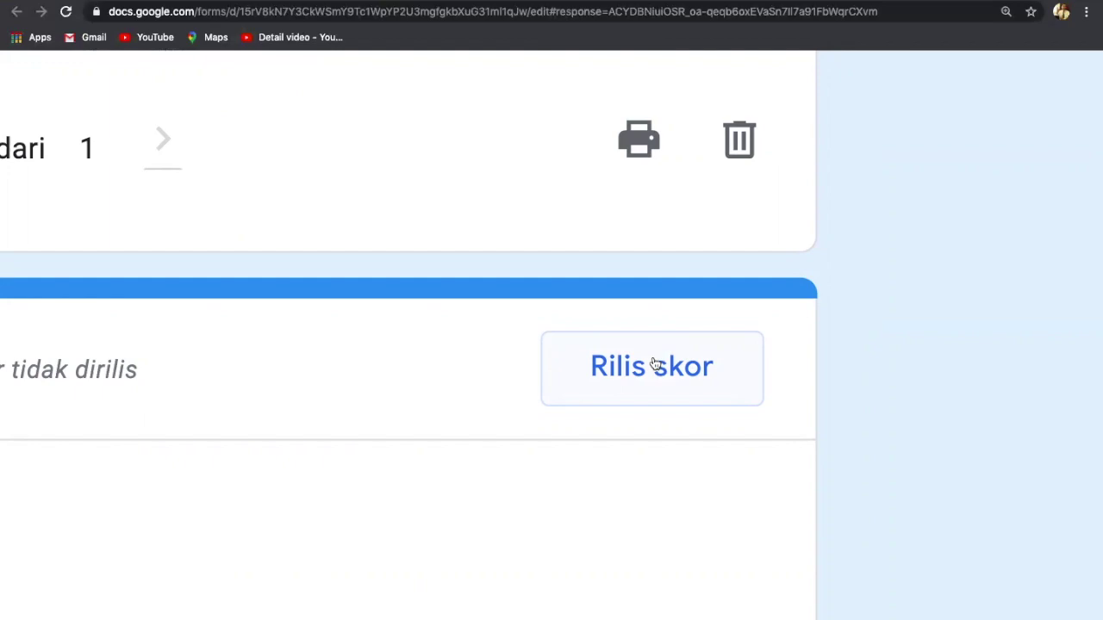
{"action": "scroll", "coordinate": [655, 365], "scroll_direction": "down", "scroll_amount": 5}
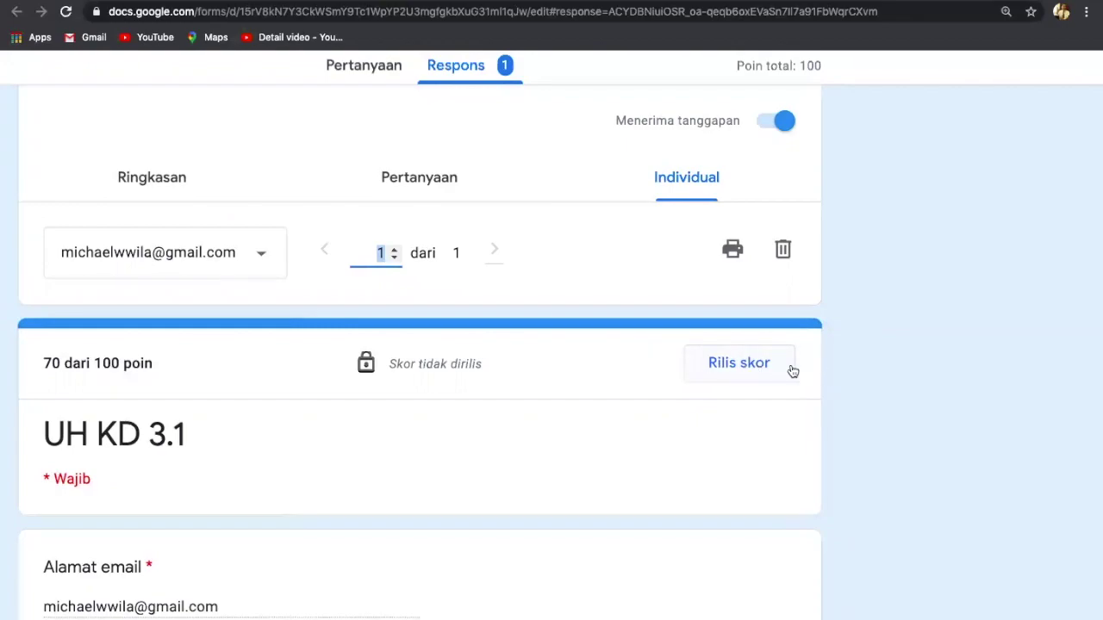
{"action": "scroll", "coordinate": [790, 371], "scroll_direction": "up", "scroll_amount": 1}
{"action": "scroll", "coordinate": [791, 372], "scroll_direction": "up", "scroll_amount": 5}
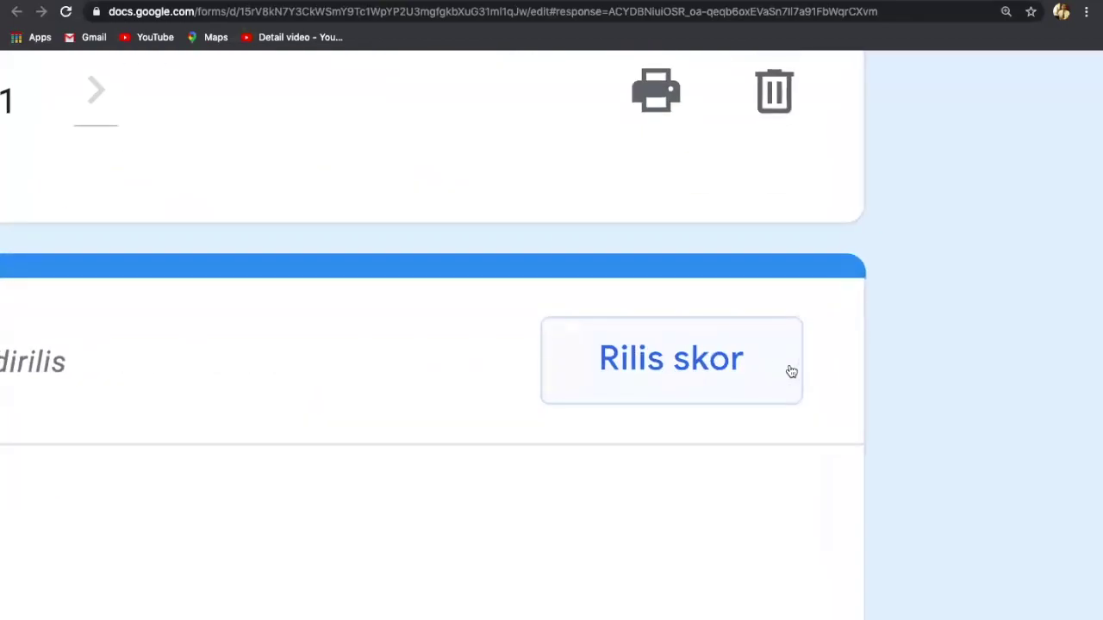
{"action": "left_click", "coordinate": [635, 369]}
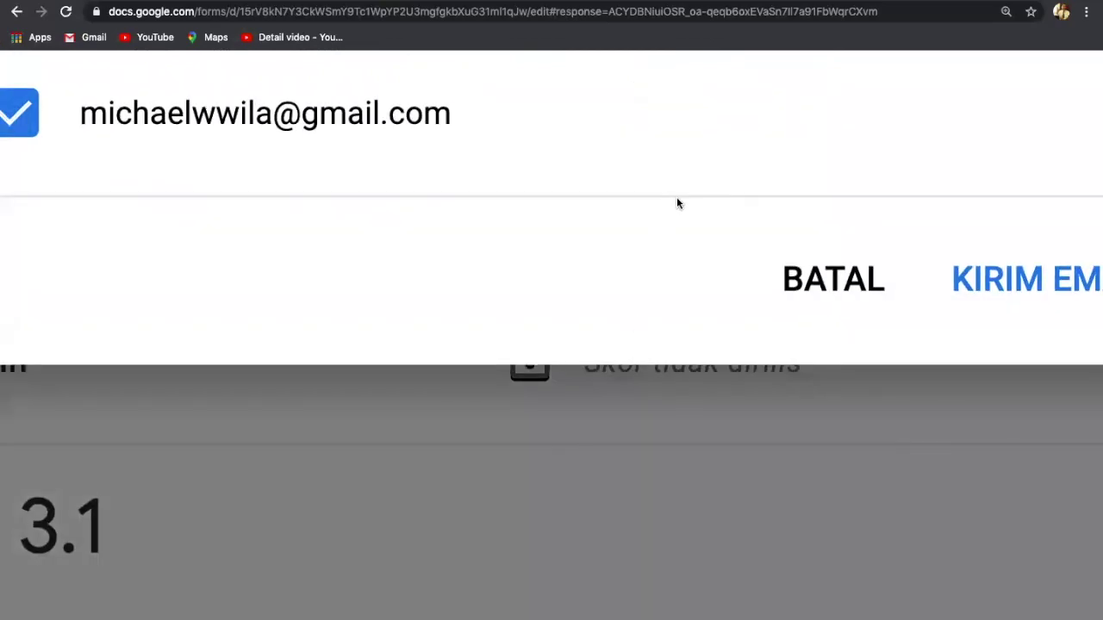
Step: Add the message 'Sudah Bagus tetapi tetap ditingkatkan' and email the released score to the student
{"action": "key", "text": "ctrl+minus"}
{"action": "key", "text": "ctrl+minus"}
{"action": "key", "text": "ctrl+minus"}
{"action": "key", "text": "ctrl+minus"}
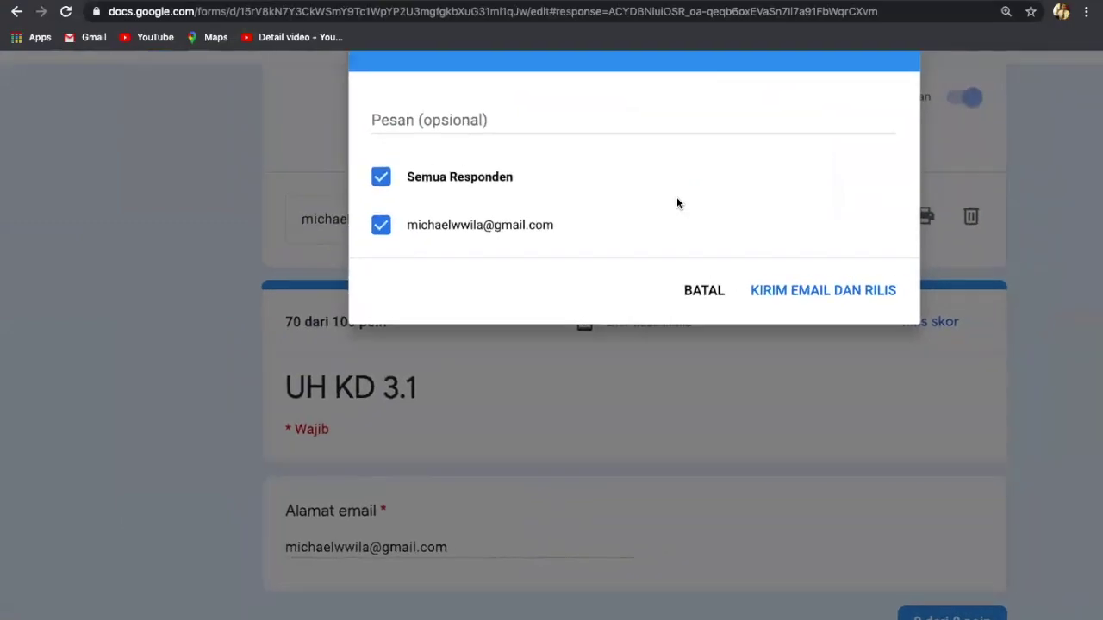
{"action": "key", "text": "ctrl+minus"}
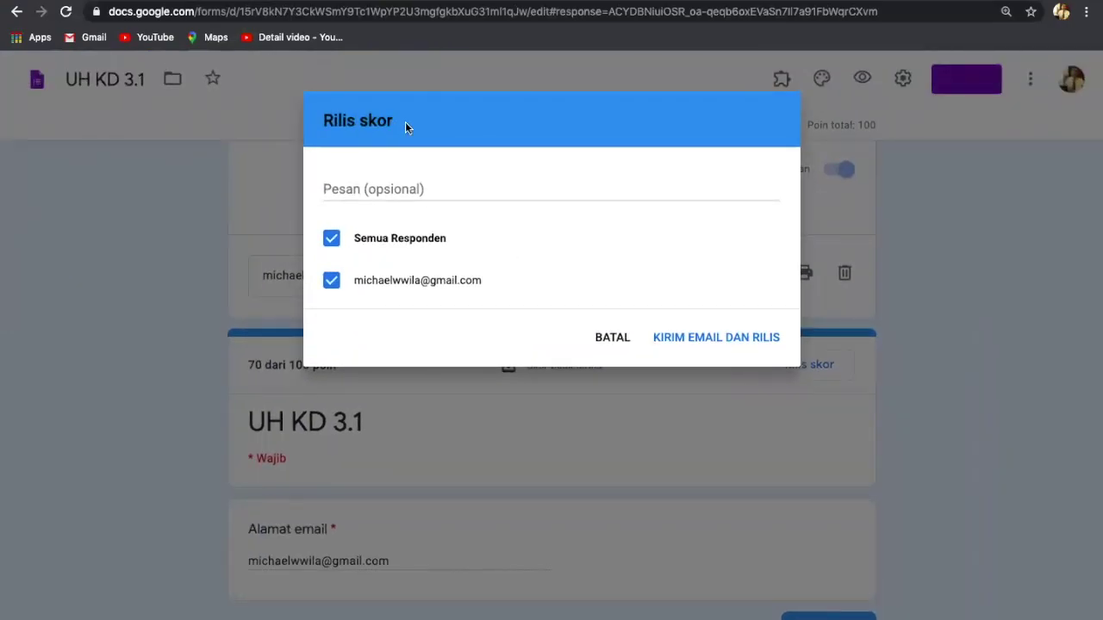
{"action": "scroll", "coordinate": [405, 122], "scroll_direction": "up", "scroll_amount": 5}
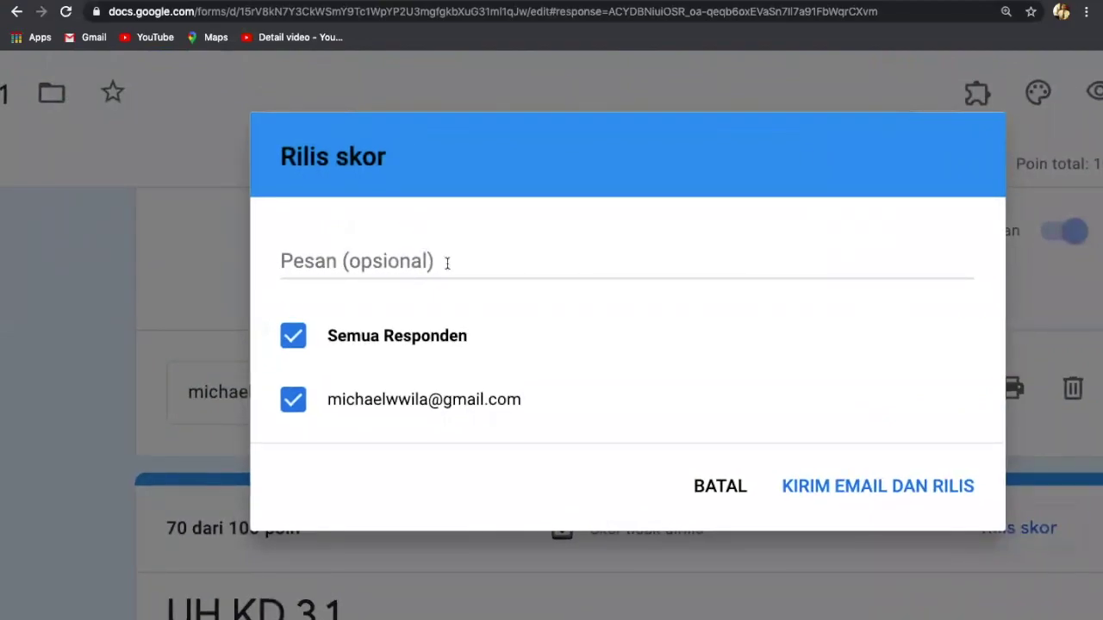
{"action": "left_click", "coordinate": [447, 262]}
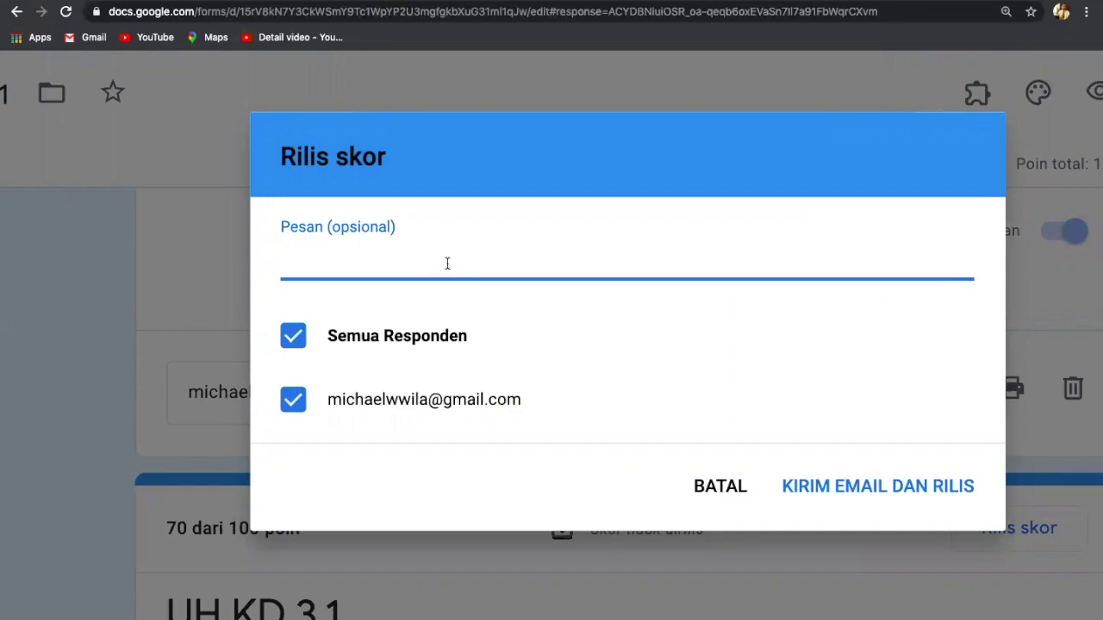
{"action": "type", "text": "Sudah "}
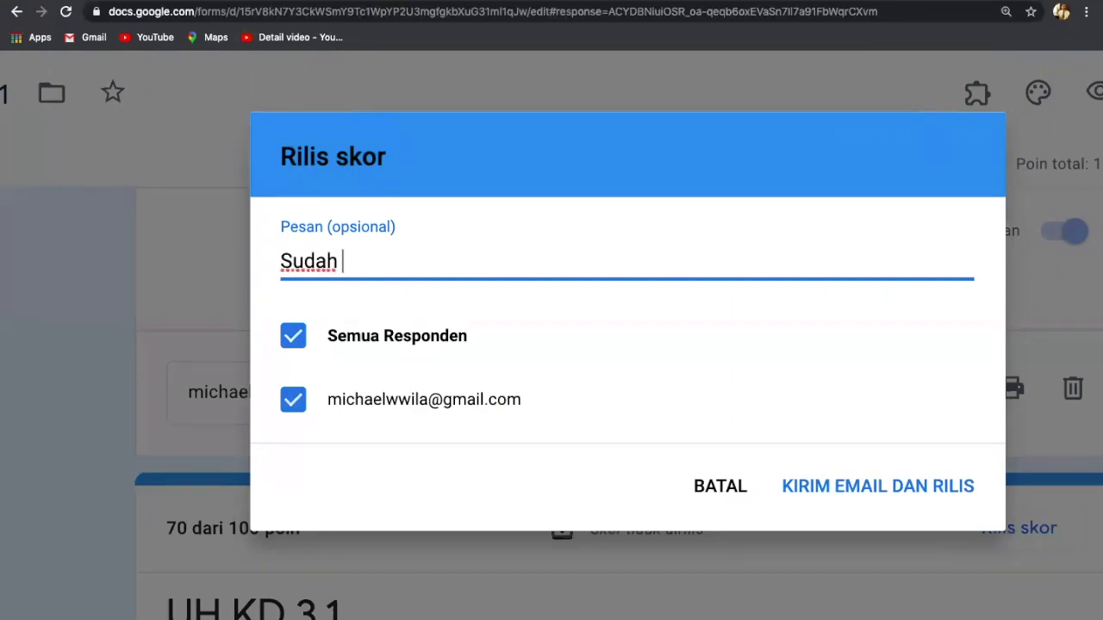
{"action": "type", "text": "Bagus t"}
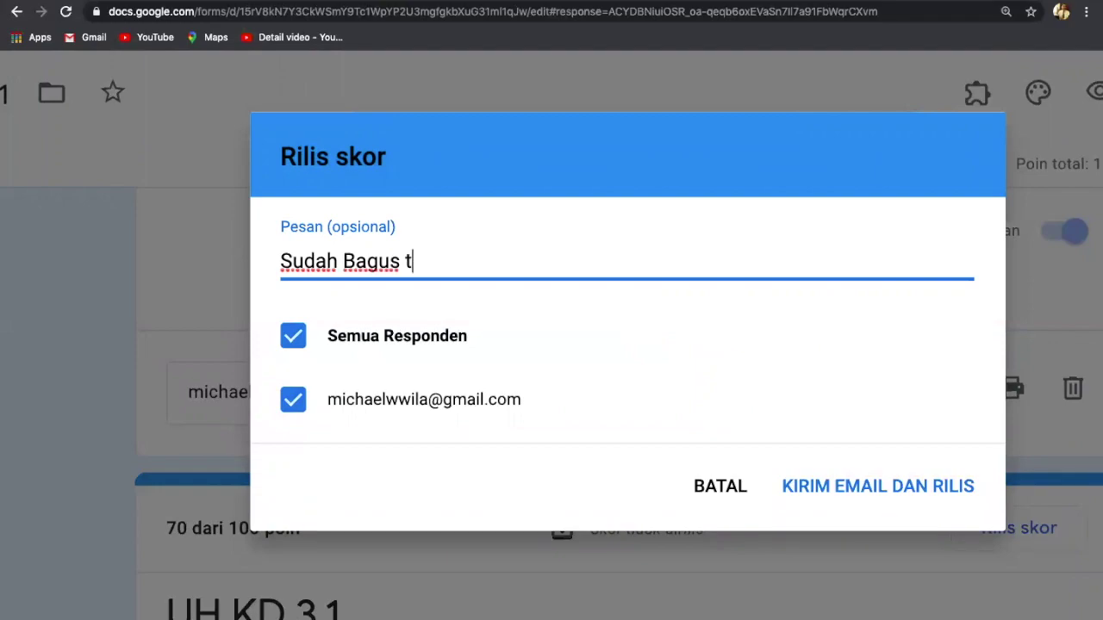
{"action": "type", "text": "etapi "}
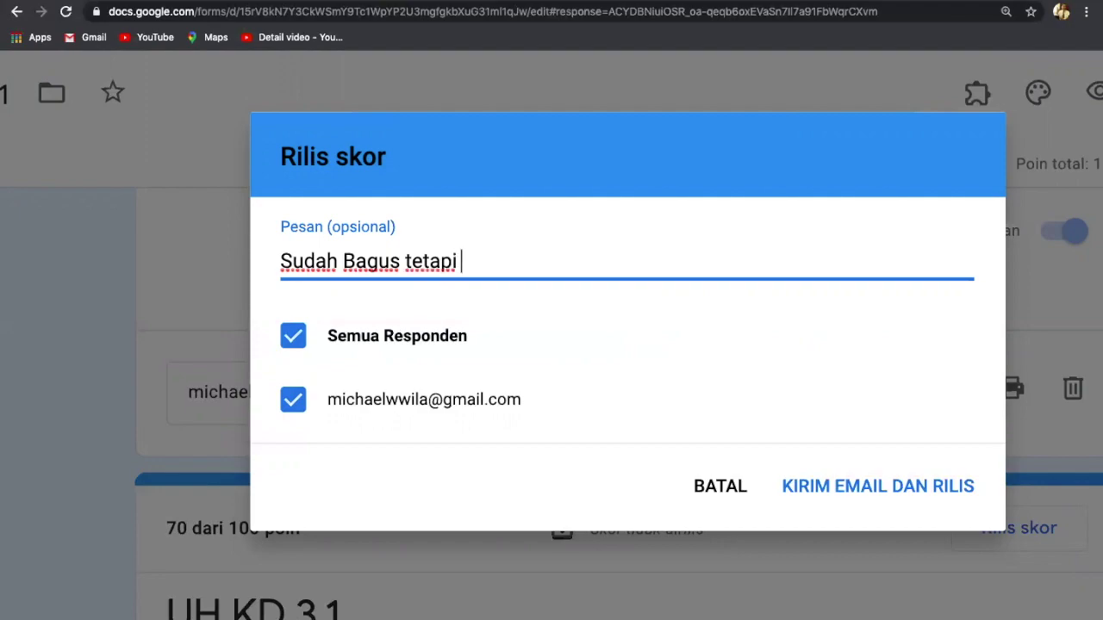
{"action": "type", "text": "tetap"}
{"action": "type", "text": " di"}
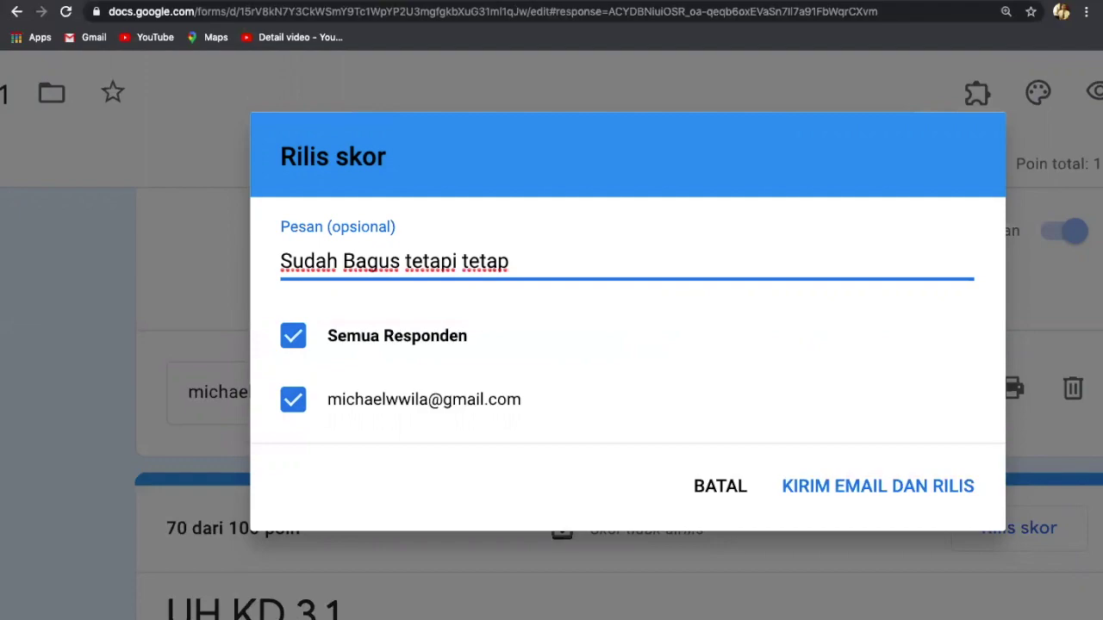
{"action": "type", "text": "tingkat"}
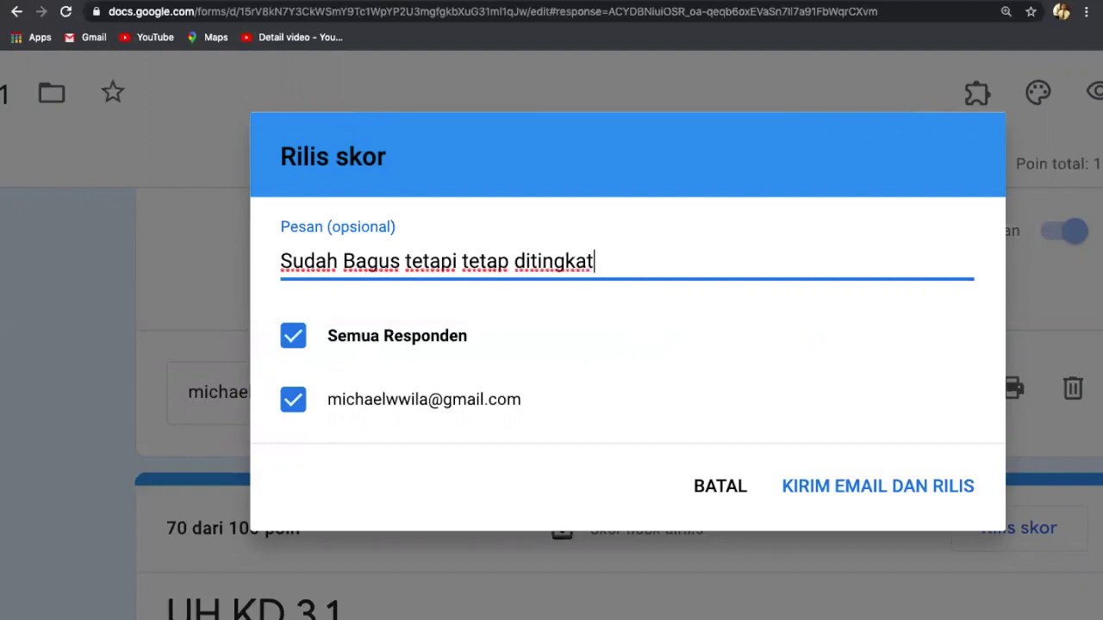
{"action": "type", "text": "kan"}
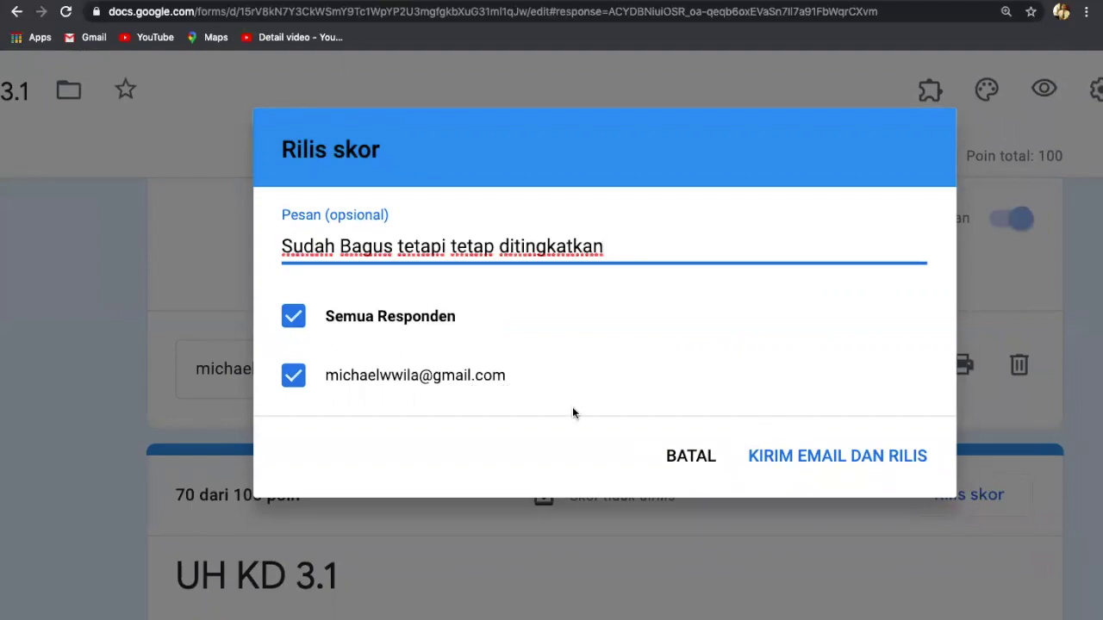
{"action": "left_click", "coordinate": [800, 463]}
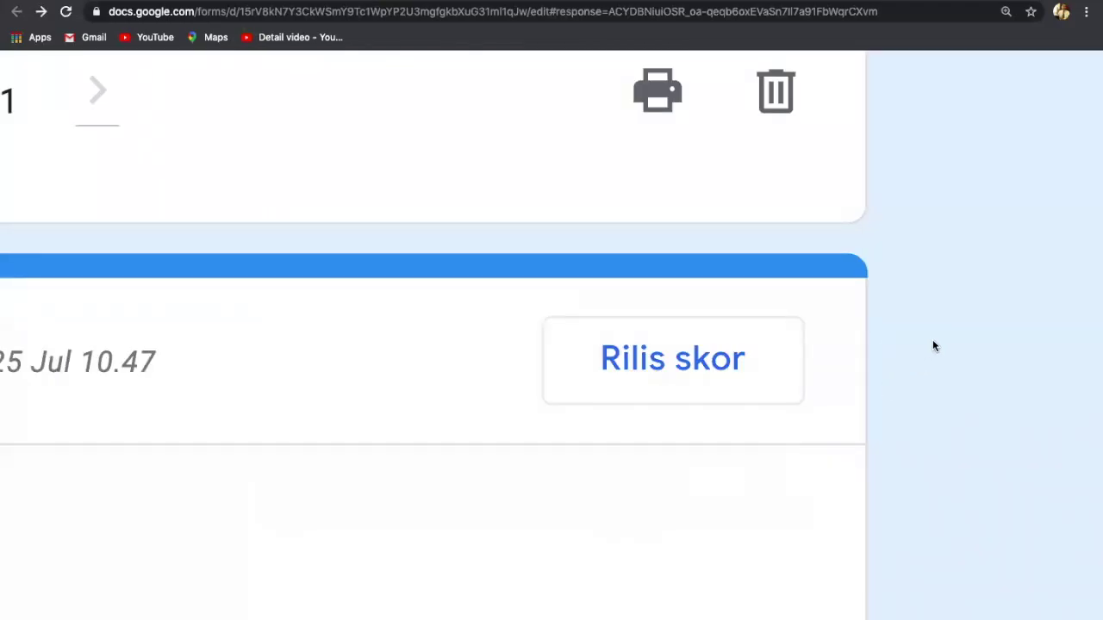
Step: Switch from Google Forms back to the Google Classroom window through Mission Control
{"action": "scroll", "coordinate": [932, 346], "scroll_direction": "down", "scroll_amount": 3}
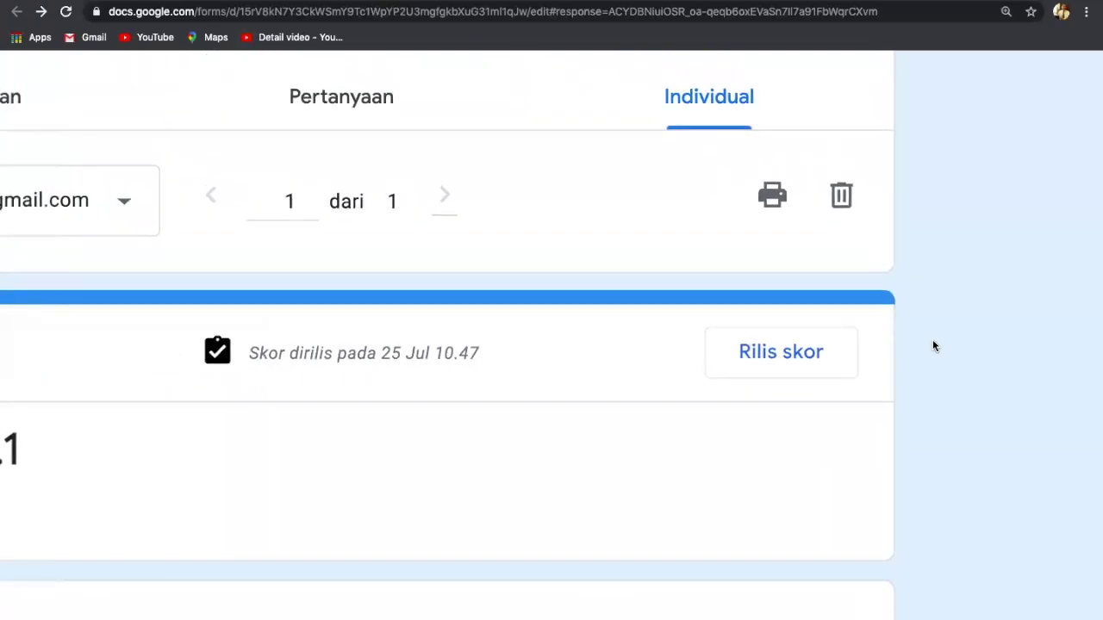
{"action": "scroll", "coordinate": [932, 346], "scroll_direction": "down", "scroll_amount": 3}
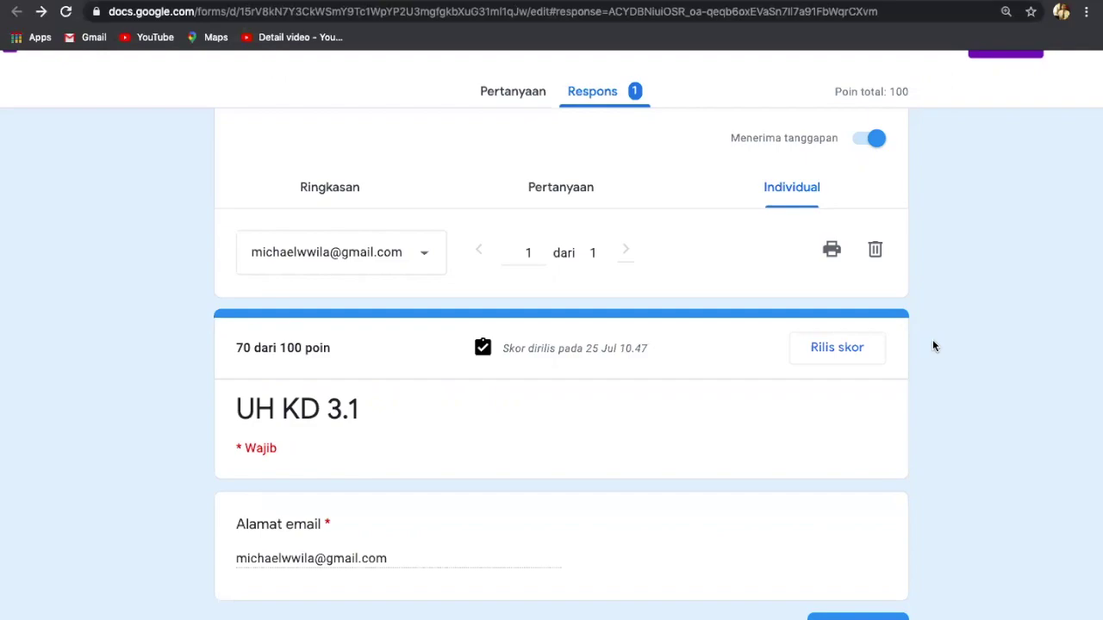
{"action": "key", "text": "ctrl+Up"}
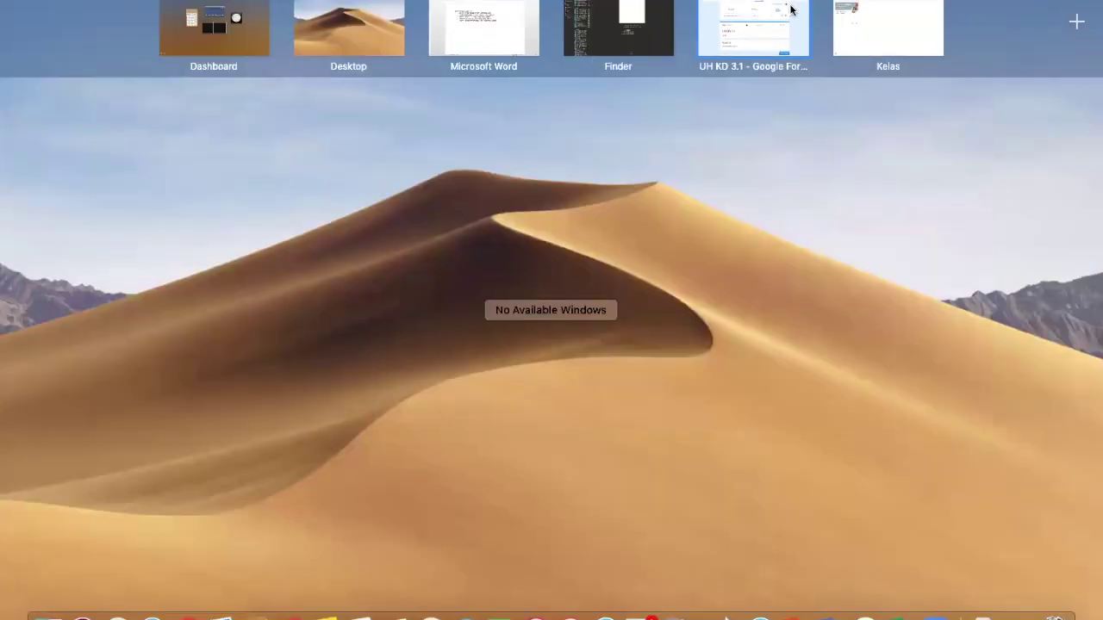
{"action": "left_click", "coordinate": [861, 17]}
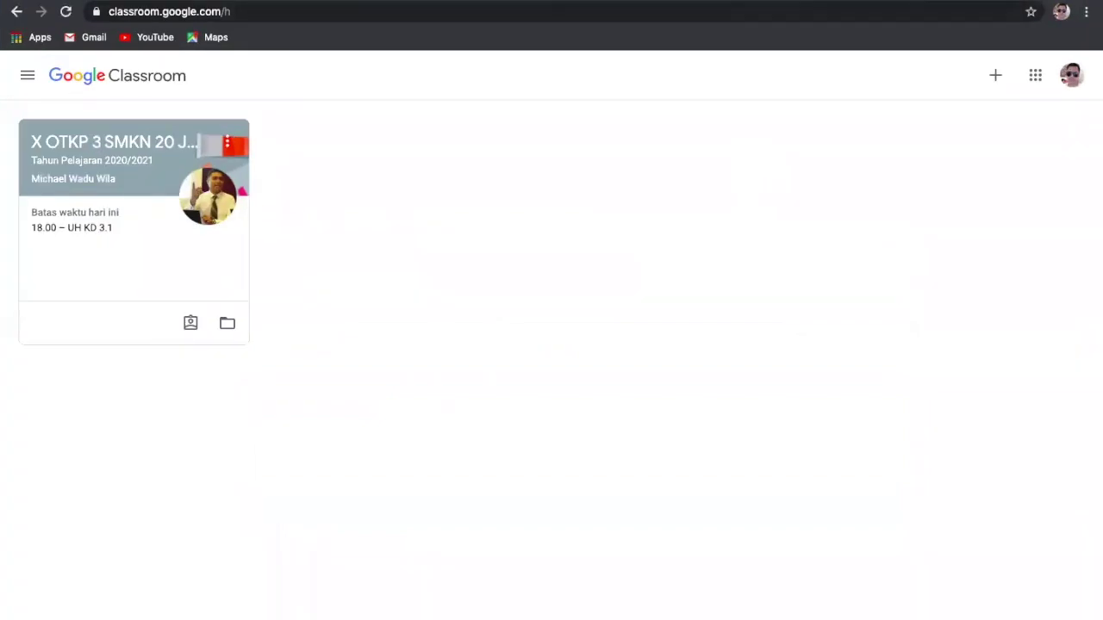
Step: Open Gmail from the Google apps grid to reach the 'Skor yang dirilis: UH KD 3.1' email
{"action": "left_click", "coordinate": [1036, 77]}
{"action": "left_click", "coordinate": [1045, 217]}
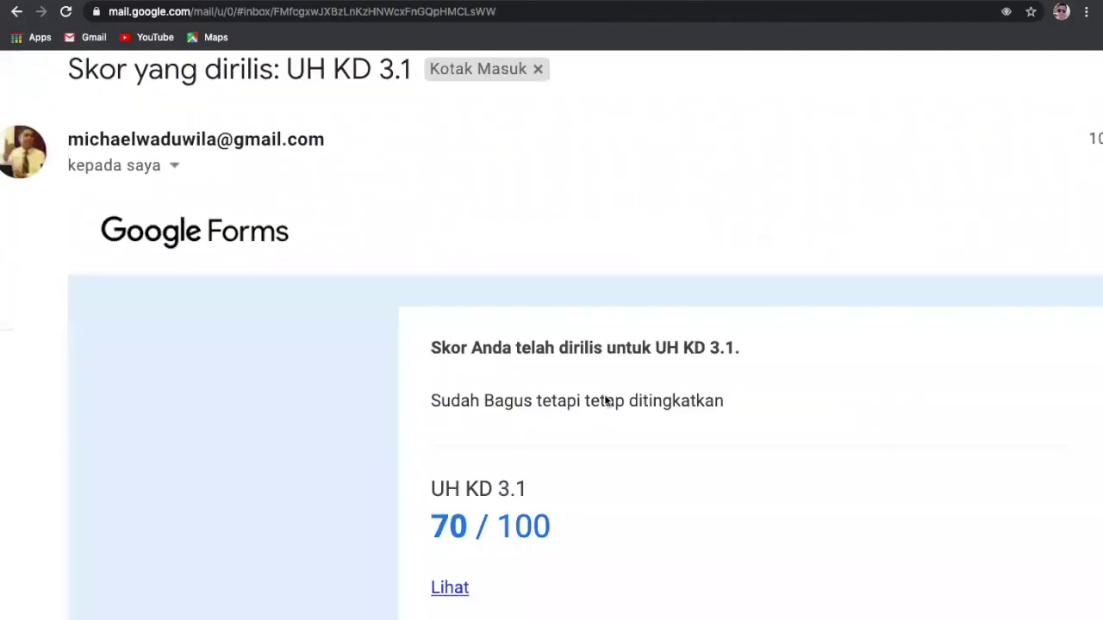
Step: Read the UH KD 3.1 email reporting 70 / 100, then open its full score view via 'Lihat'
{"action": "scroll", "coordinate": [719, 509], "scroll_direction": "down", "scroll_amount": 4}
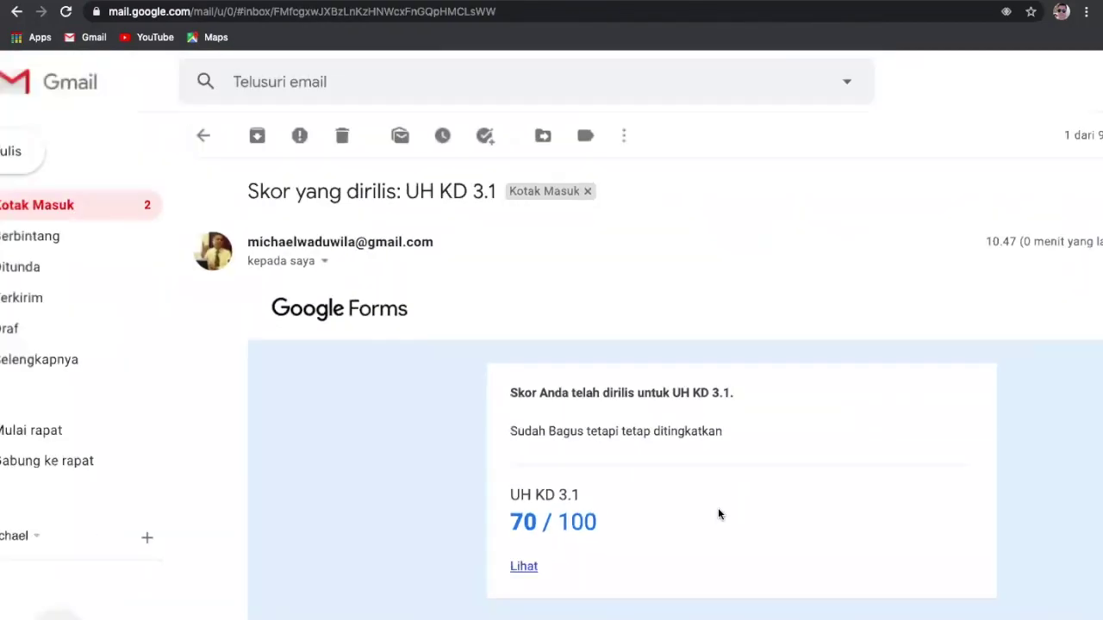
{"action": "scroll", "coordinate": [718, 514], "scroll_direction": "up", "scroll_amount": 4}
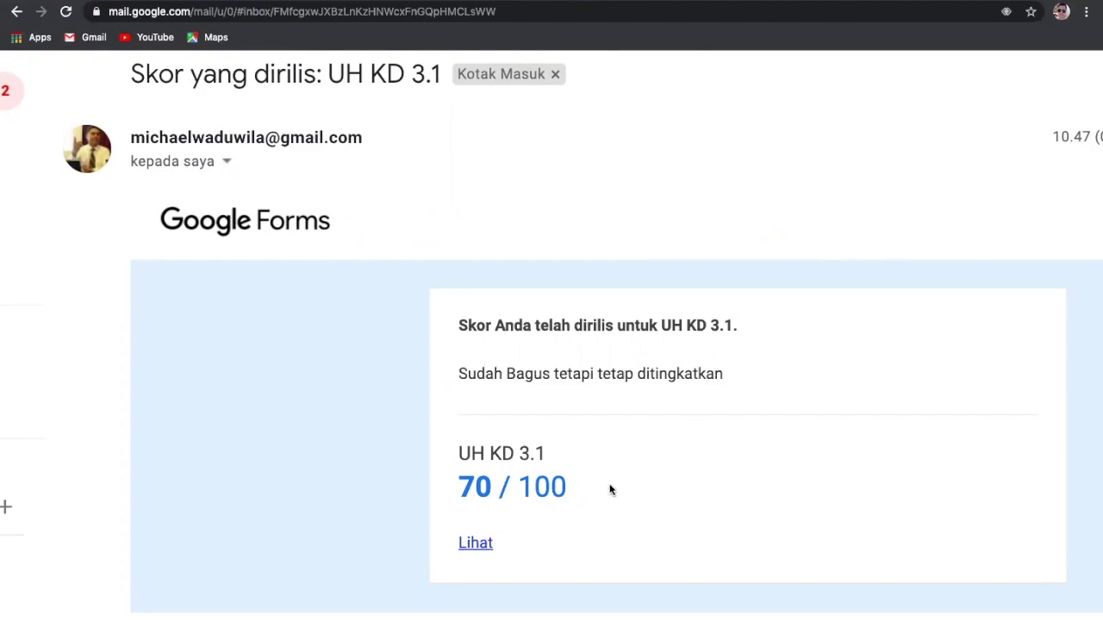
{"action": "scroll", "coordinate": [609, 491], "scroll_direction": "up", "scroll_amount": 3}
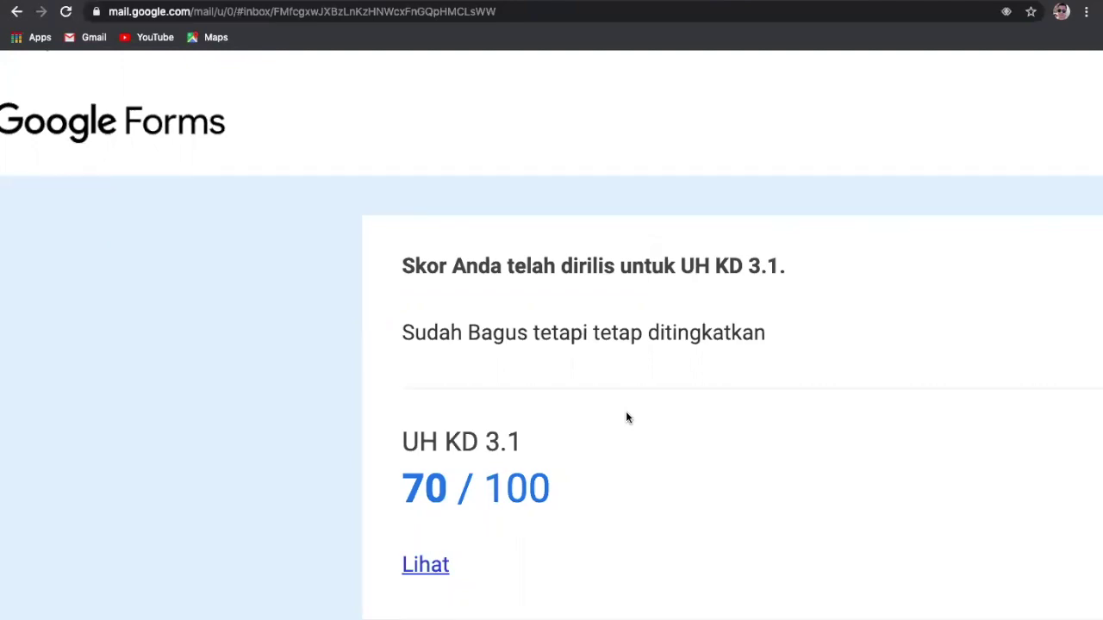
{"action": "scroll", "coordinate": [626, 414], "scroll_direction": "down", "scroll_amount": 3}
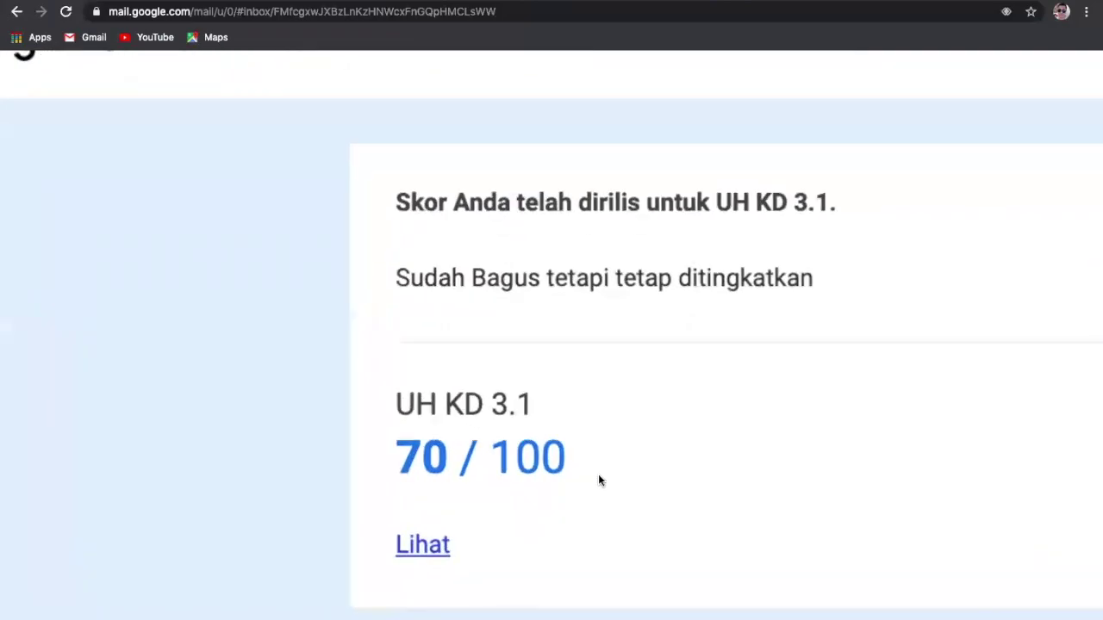
{"action": "scroll", "coordinate": [601, 532], "scroll_direction": "down", "scroll_amount": 2}
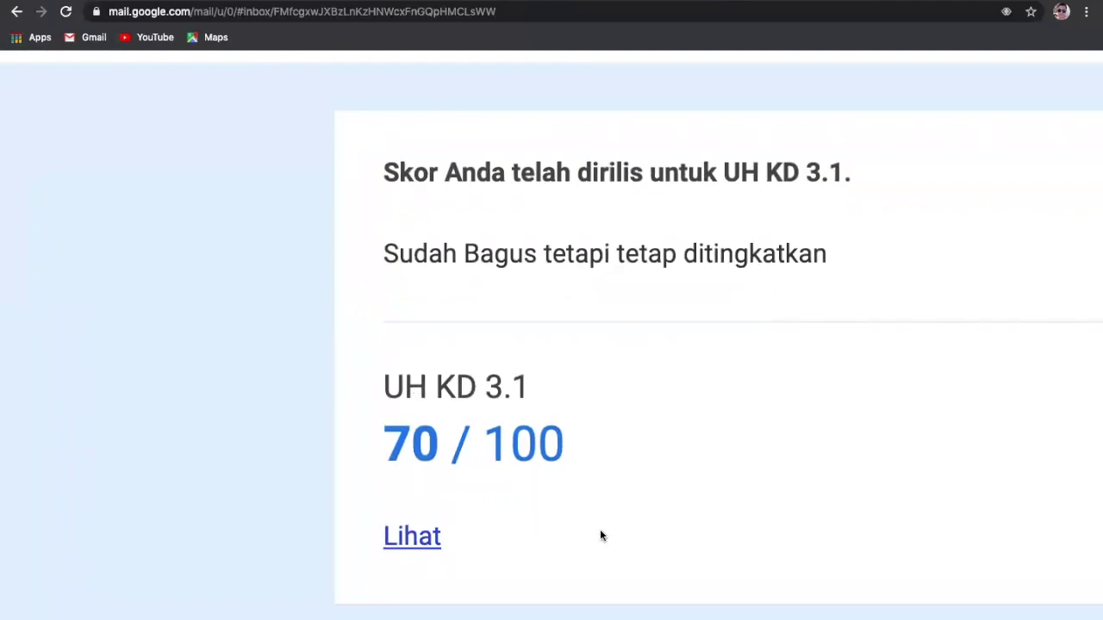
{"action": "scroll", "coordinate": [601, 535], "scroll_direction": "down", "scroll_amount": 1}
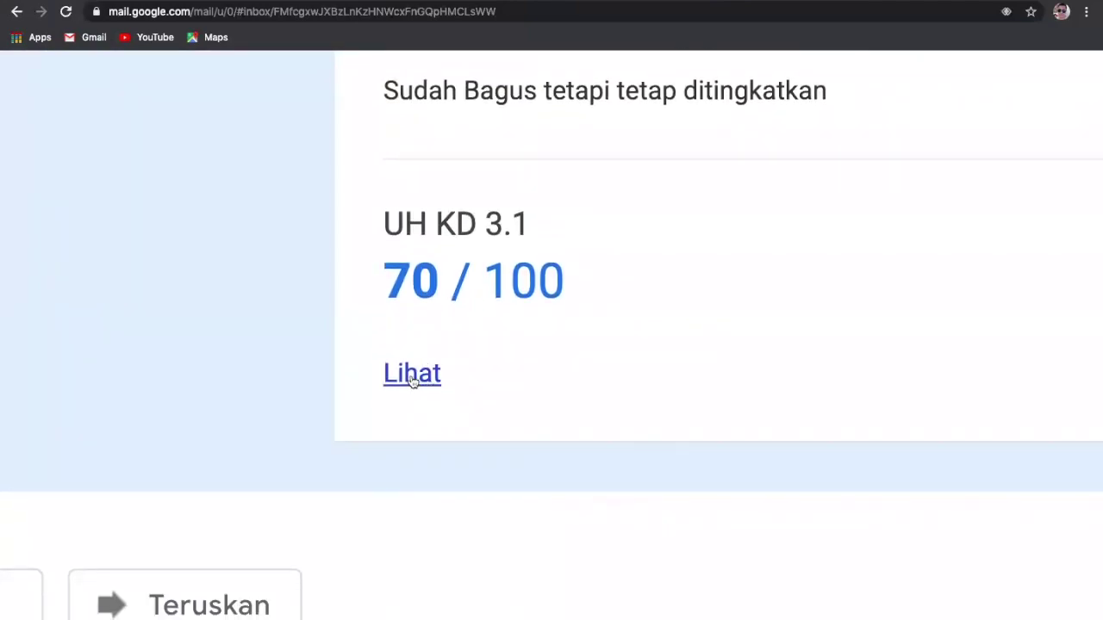
{"action": "scroll", "coordinate": [412, 382], "scroll_direction": "up", "scroll_amount": 1}
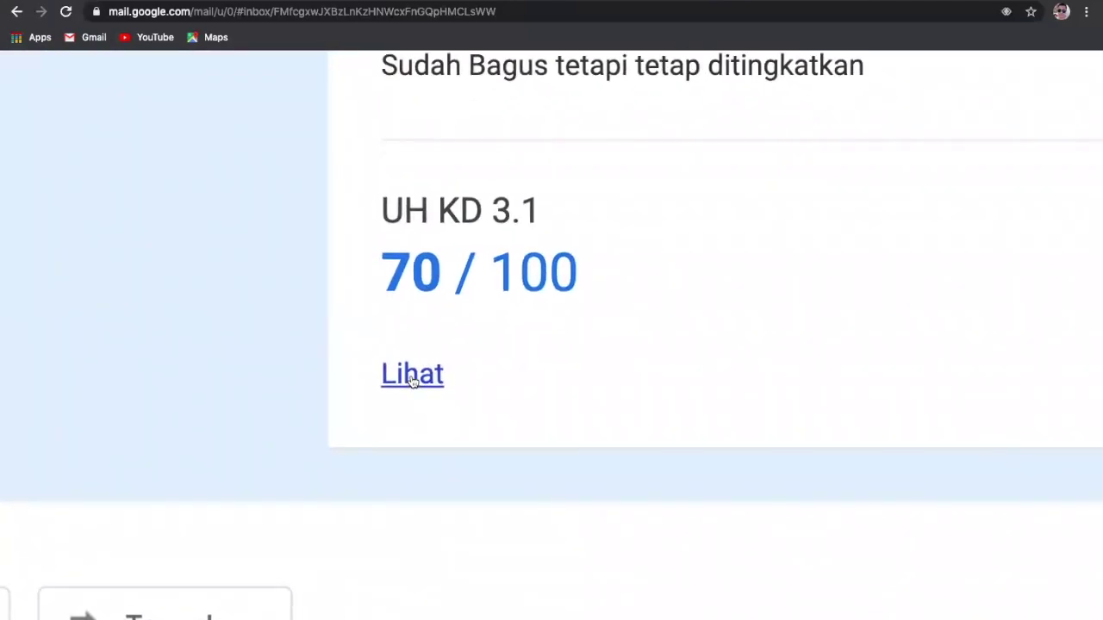
{"action": "left_click", "coordinate": [413, 379]}
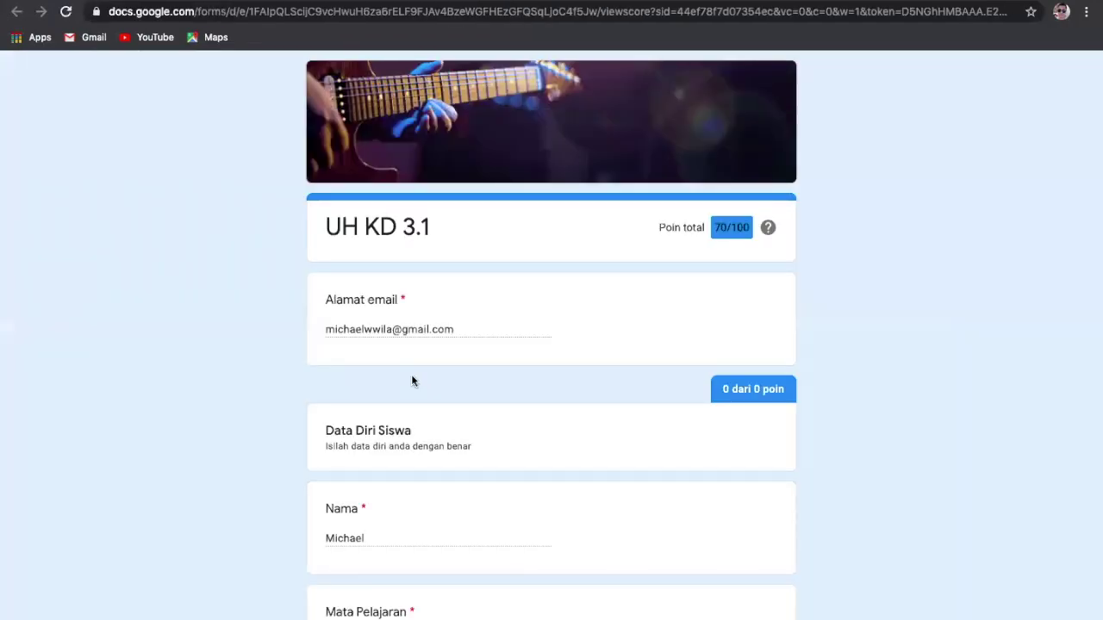
Step: Check each question's points on the 70/100 score page, then go back to the Classroom tab
{"action": "scroll", "coordinate": [920, 320], "scroll_direction": "down", "scroll_amount": 7}
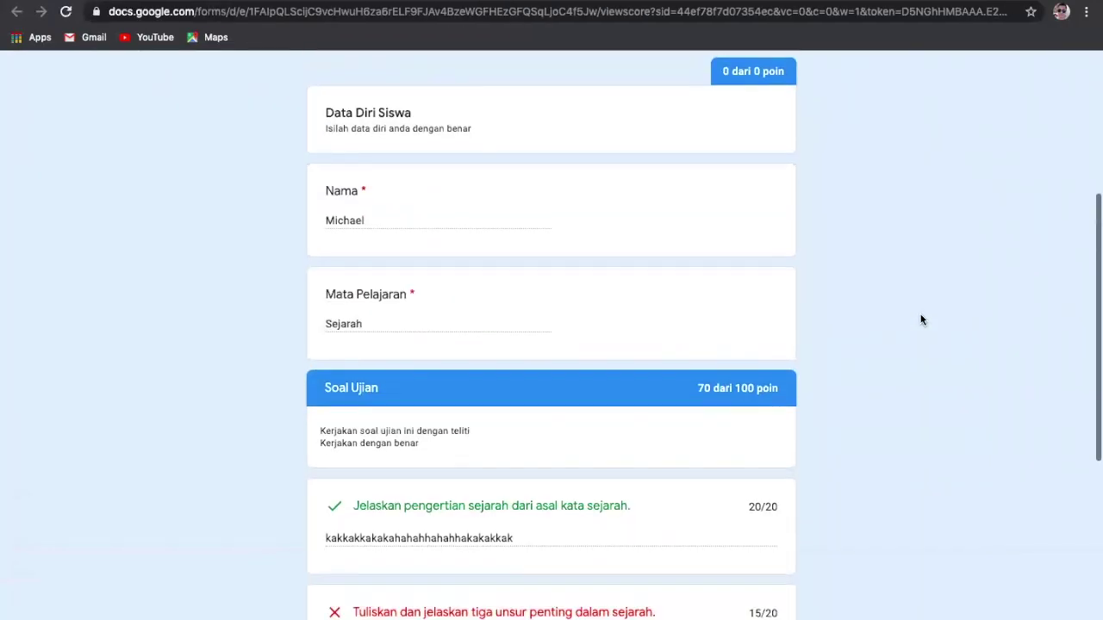
{"action": "scroll", "coordinate": [920, 320], "scroll_direction": "down", "scroll_amount": 2}
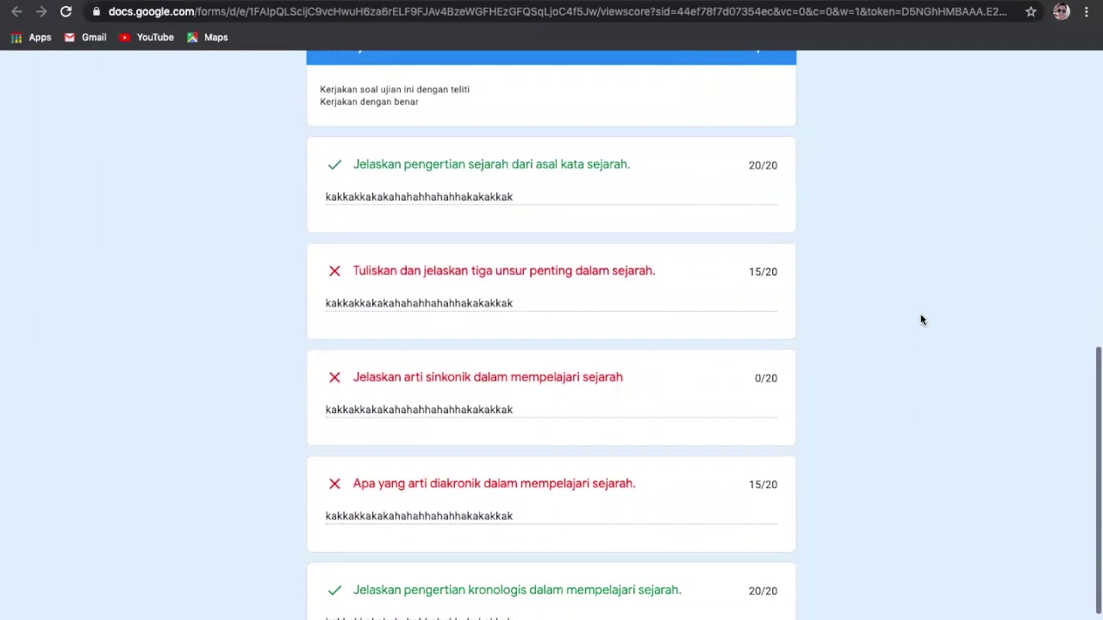
{"action": "scroll", "coordinate": [920, 320], "scroll_direction": "down", "scroll_amount": 1}
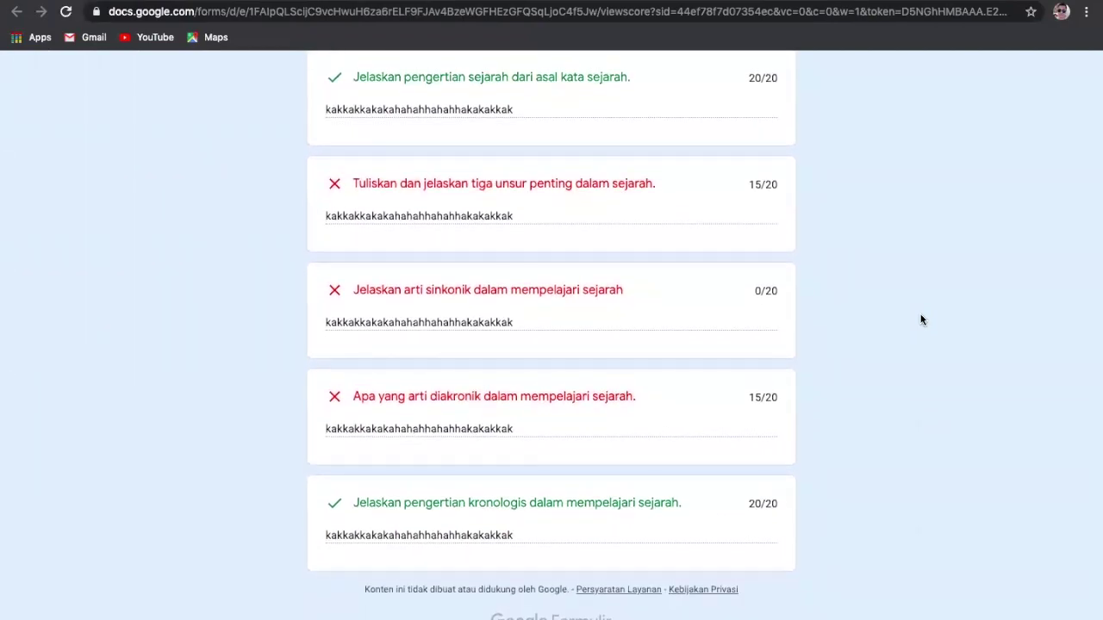
{"action": "scroll", "coordinate": [920, 321], "scroll_direction": "up", "scroll_amount": 5}
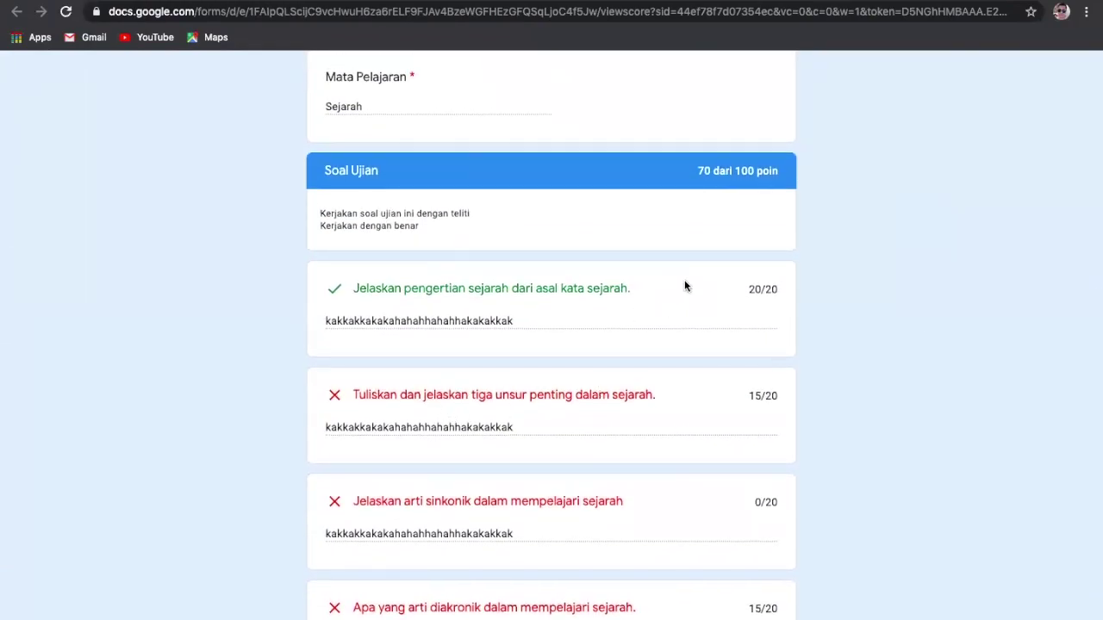
{"action": "scroll", "coordinate": [503, 279], "scroll_direction": "down", "scroll_amount": 4}
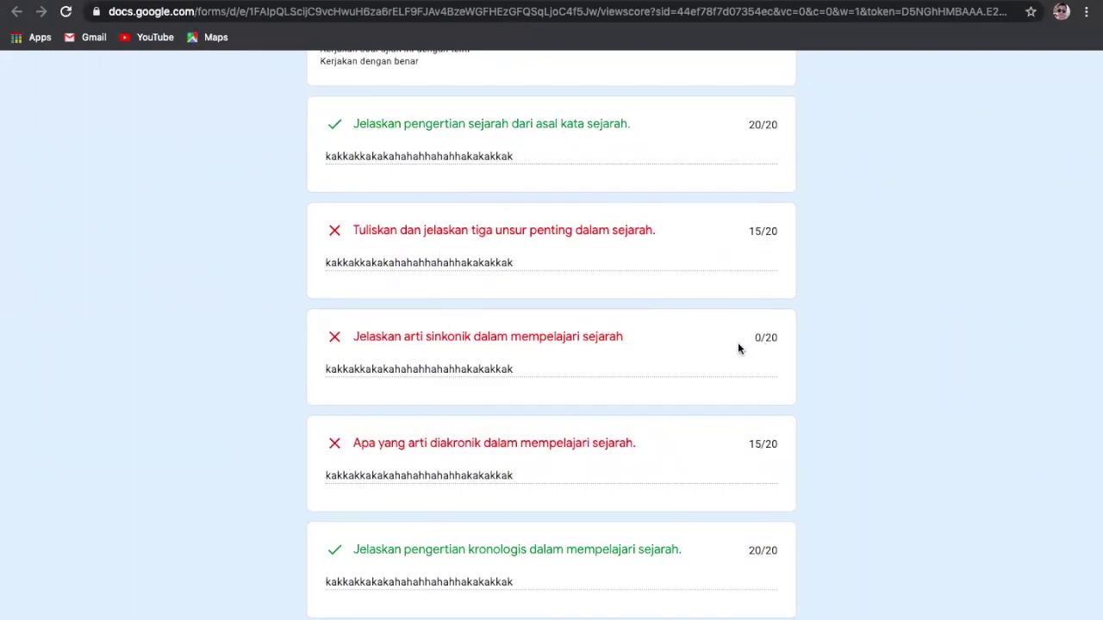
{"action": "scroll", "coordinate": [690, 348], "scroll_direction": "down", "scroll_amount": 1}
{"action": "scroll", "coordinate": [690, 348], "scroll_direction": "down", "scroll_amount": 1}
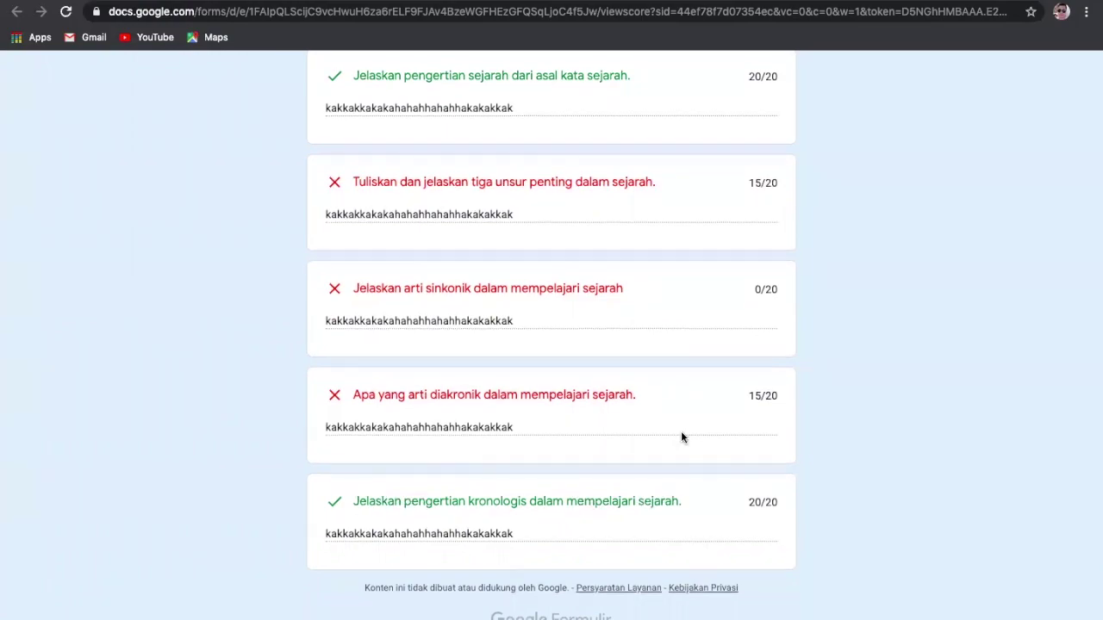
{"action": "scroll", "coordinate": [681, 438], "scroll_direction": "up", "scroll_amount": 1}
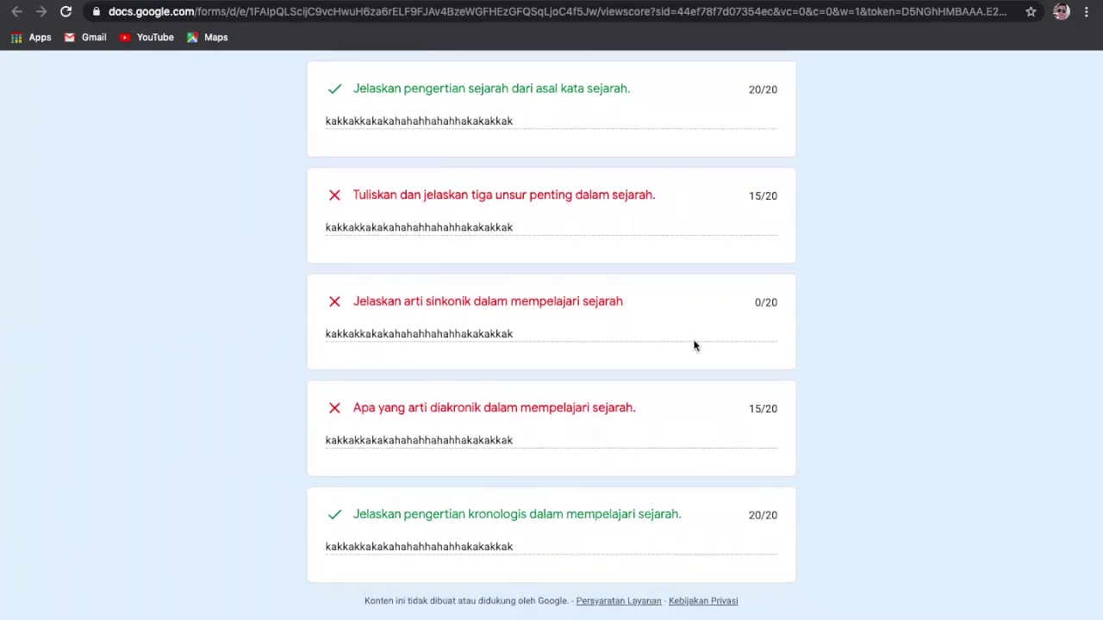
{"action": "scroll", "coordinate": [695, 345], "scroll_direction": "up", "scroll_amount": 10}
{"action": "scroll", "coordinate": [694, 346], "scroll_direction": "up", "scroll_amount": 3}
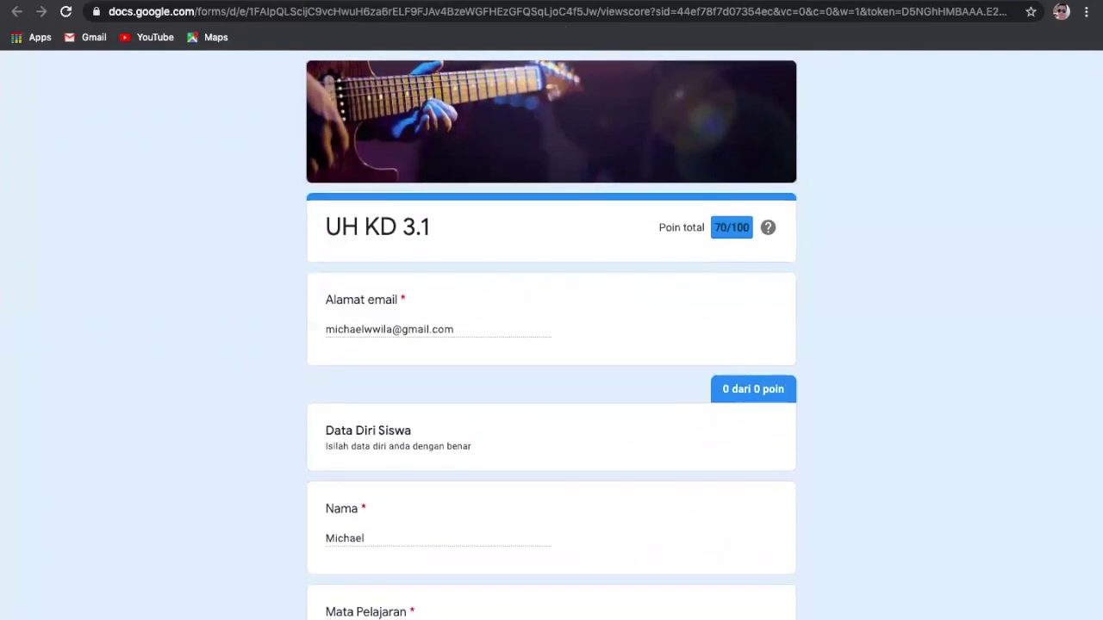
{"action": "key", "text": "ctrl+Tab"}
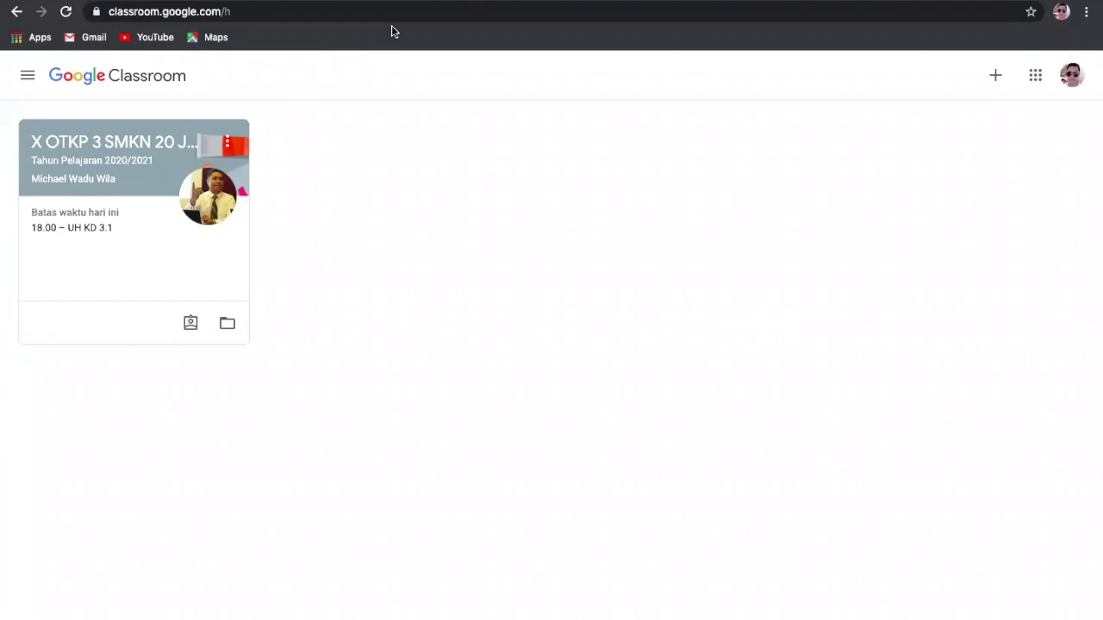
Step: Switch through Mission Control to the UH KD 3.1 form window's Classroom tab and adjust its zoom
{"action": "key", "text": "ctrl+Up"}
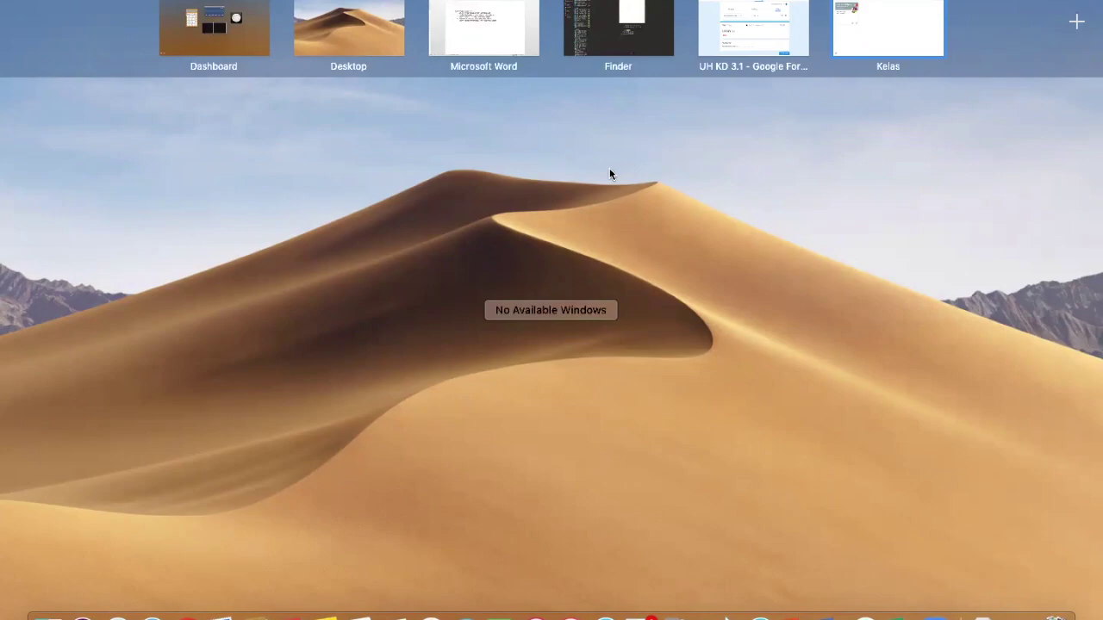
{"action": "left_click", "coordinate": [754, 30]}
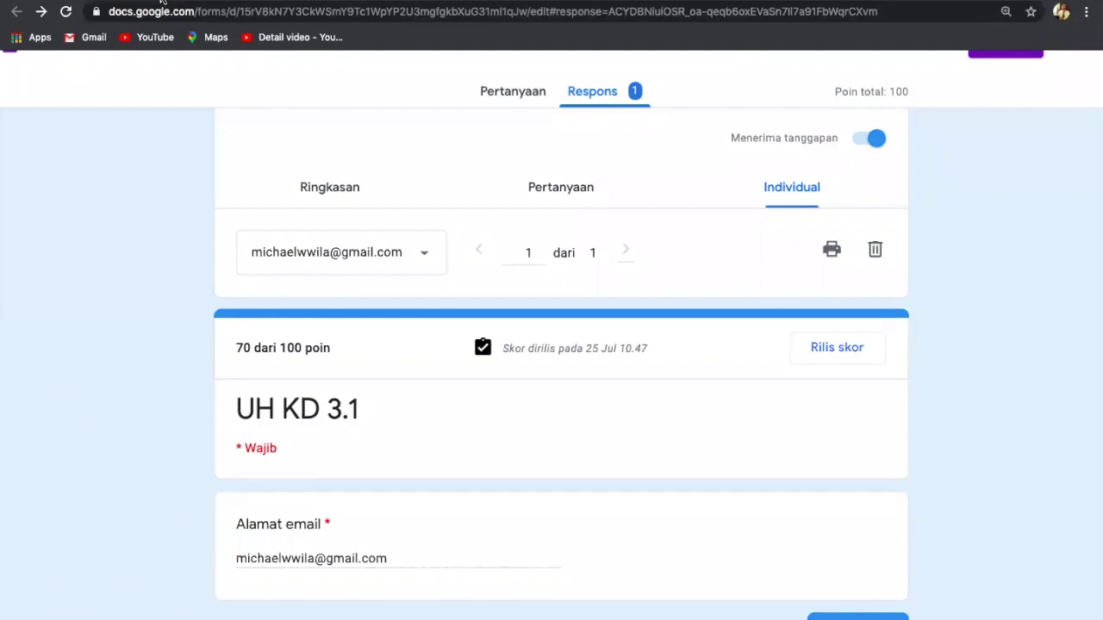
{"action": "left_click", "coordinate": [172, 1]}
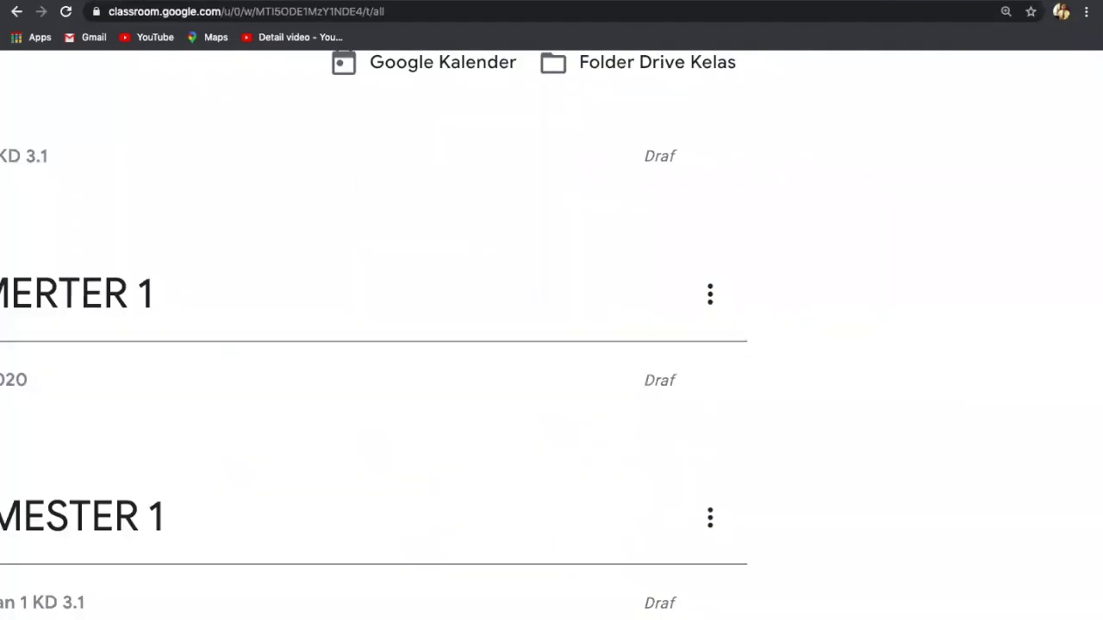
{"action": "key", "text": "super+minus"}
{"action": "key", "text": "super+minus"}
{"action": "key", "text": "super+minus"}
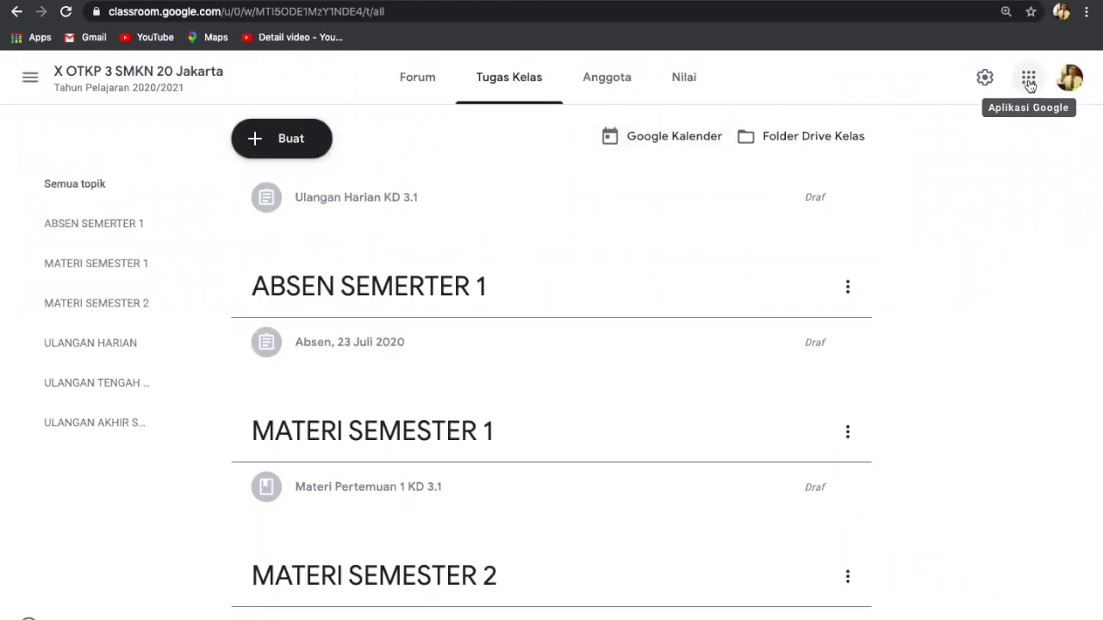
{"action": "key", "text": "super+plus"}
Step: Open Google Drive from the apps grid and launch the UH KD 3.1 form under Akses Cepat
{"action": "left_click", "coordinate": [998, 89]}
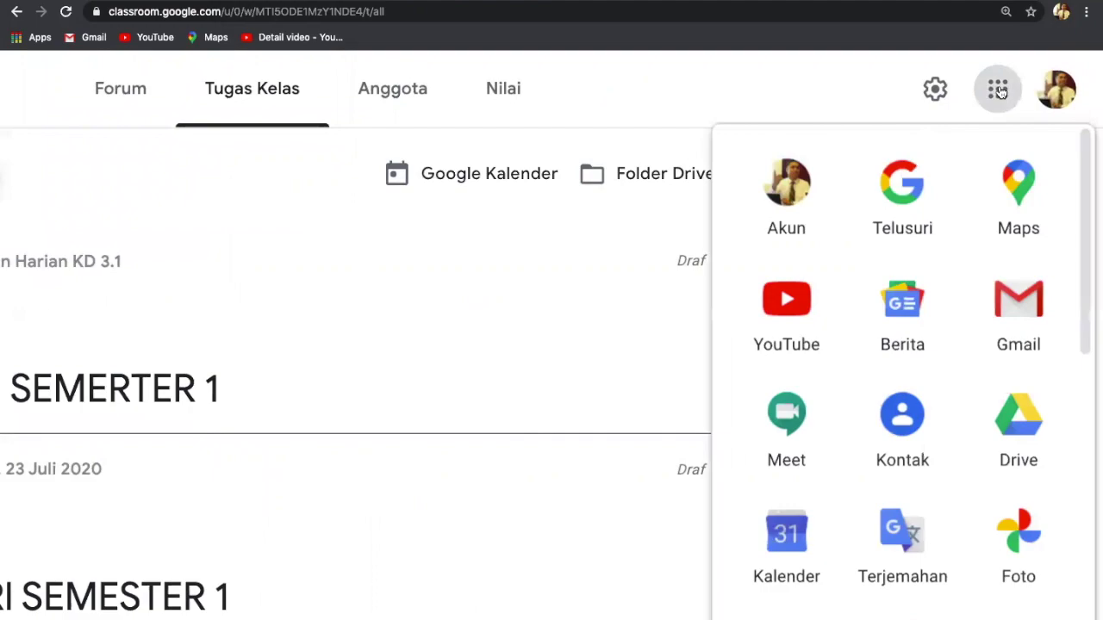
{"action": "left_click", "coordinate": [1018, 439]}
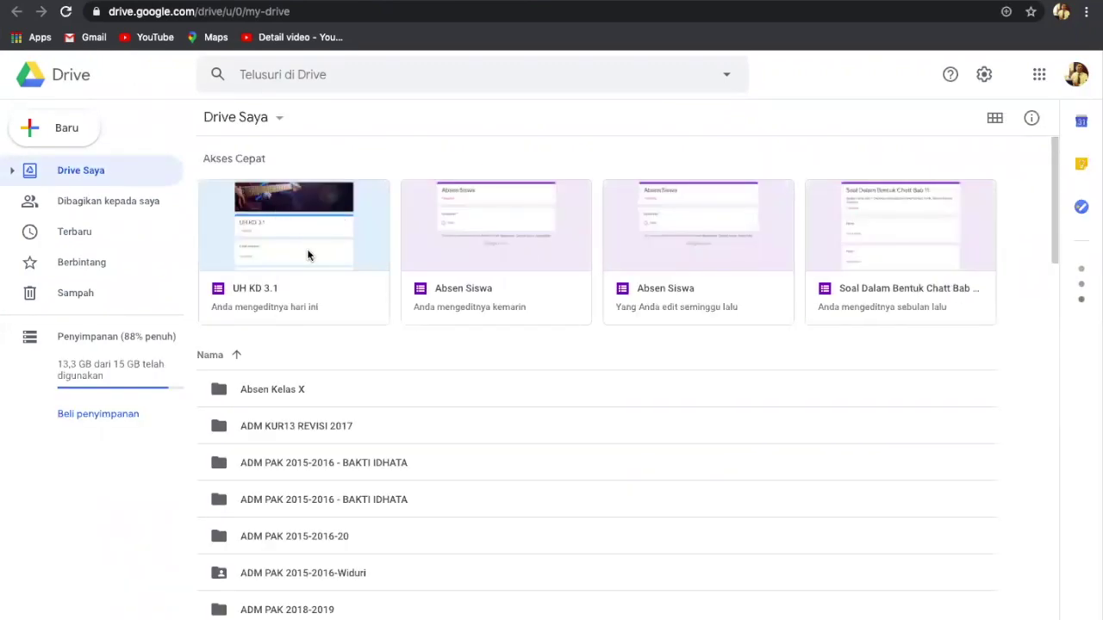
{"action": "scroll", "coordinate": [307, 253], "scroll_direction": "up", "scroll_amount": 5}
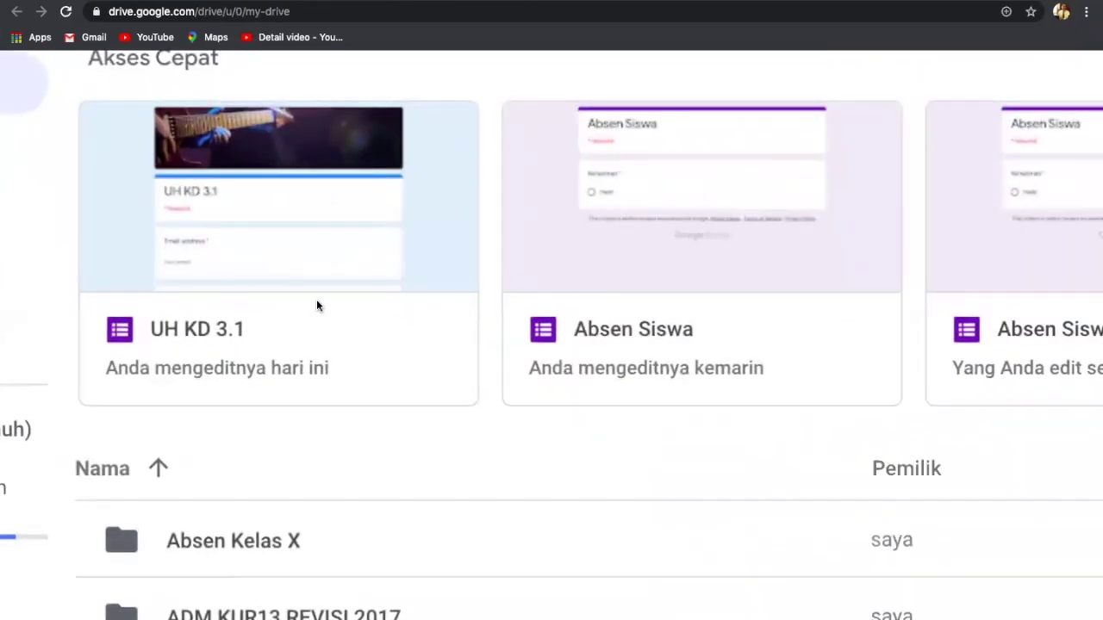
{"action": "scroll", "coordinate": [317, 305], "scroll_direction": "down", "scroll_amount": 3}
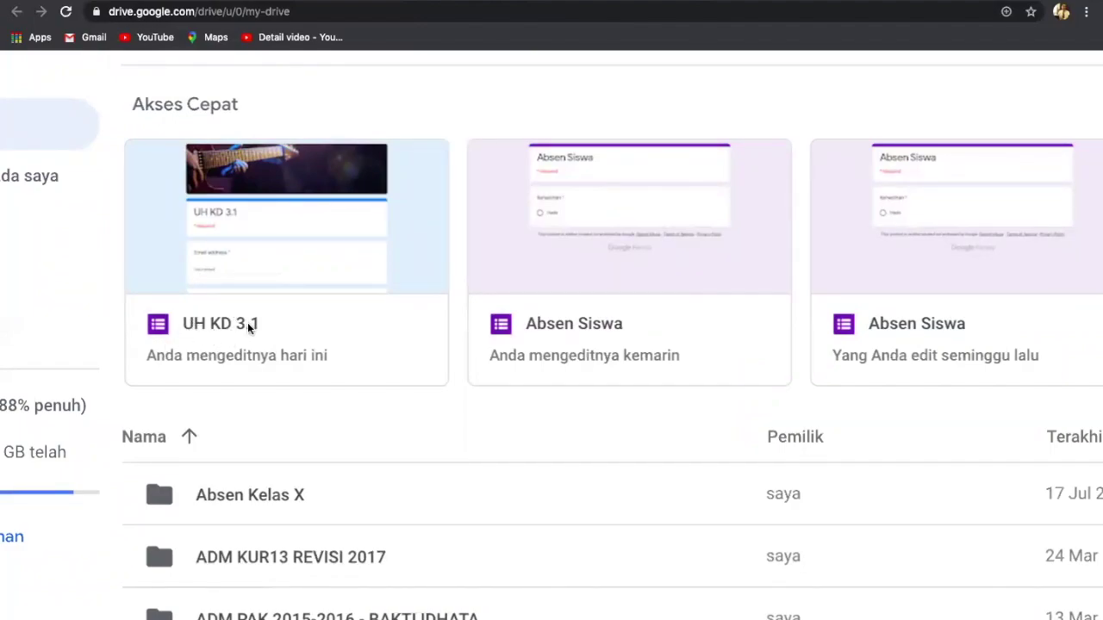
{"action": "double_click", "coordinate": [247, 324]}
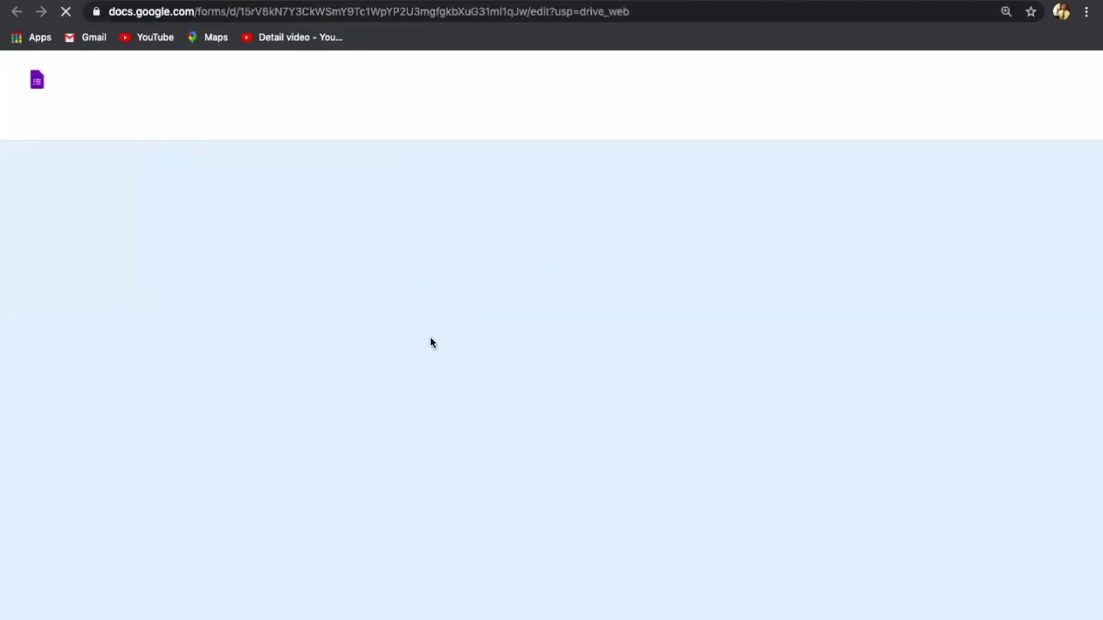
Step: Show the UH KD 3.1 response summary: 1 response averaging 70 / 100 points
{"action": "scroll", "coordinate": [640, 333], "scroll_direction": "down", "scroll_amount": 9}
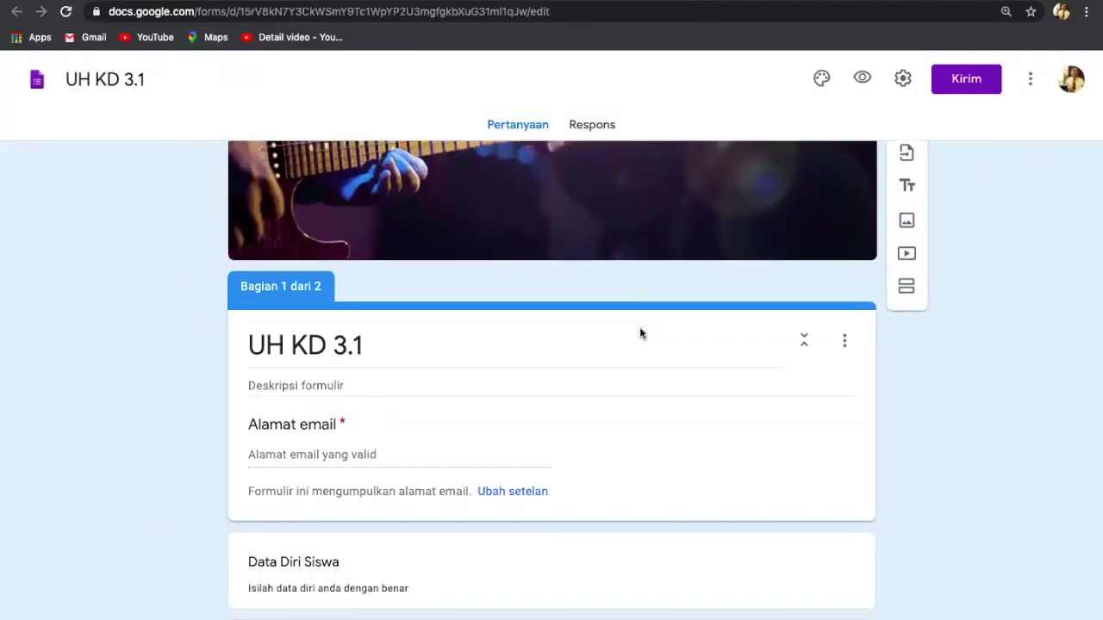
{"action": "scroll", "coordinate": [639, 333], "scroll_direction": "down", "scroll_amount": 4}
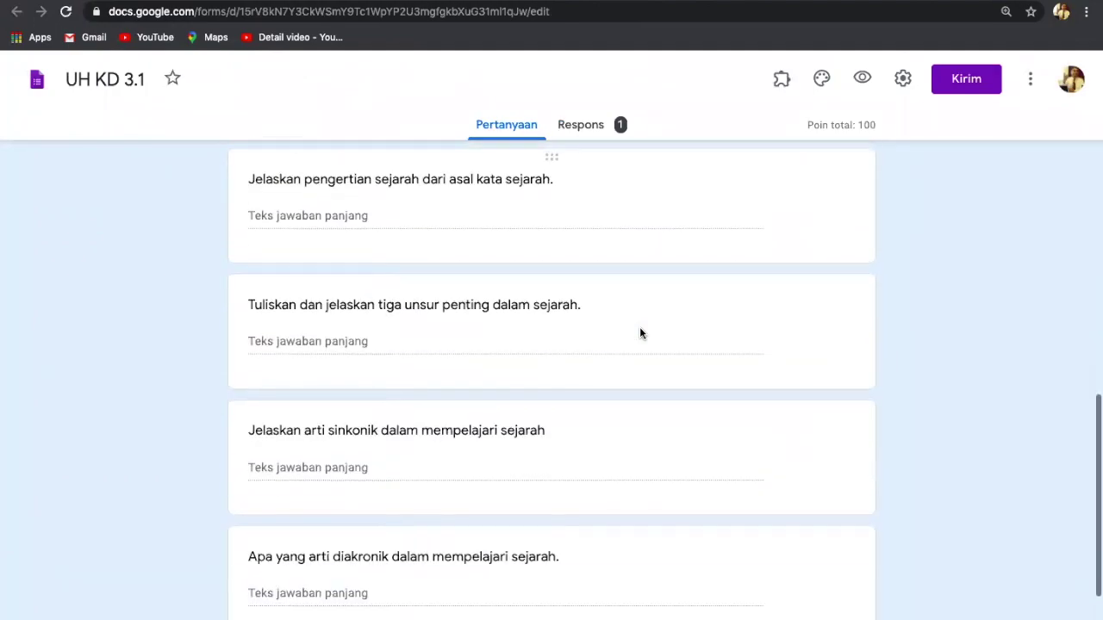
{"action": "scroll", "coordinate": [639, 334], "scroll_direction": "up", "scroll_amount": 15}
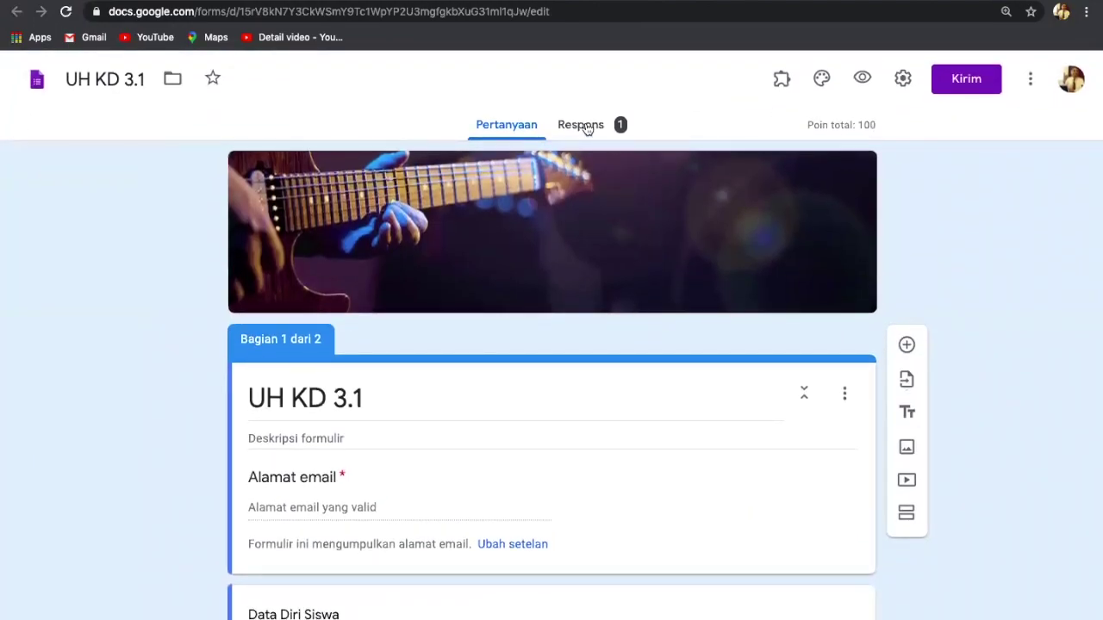
{"action": "left_click", "coordinate": [582, 128]}
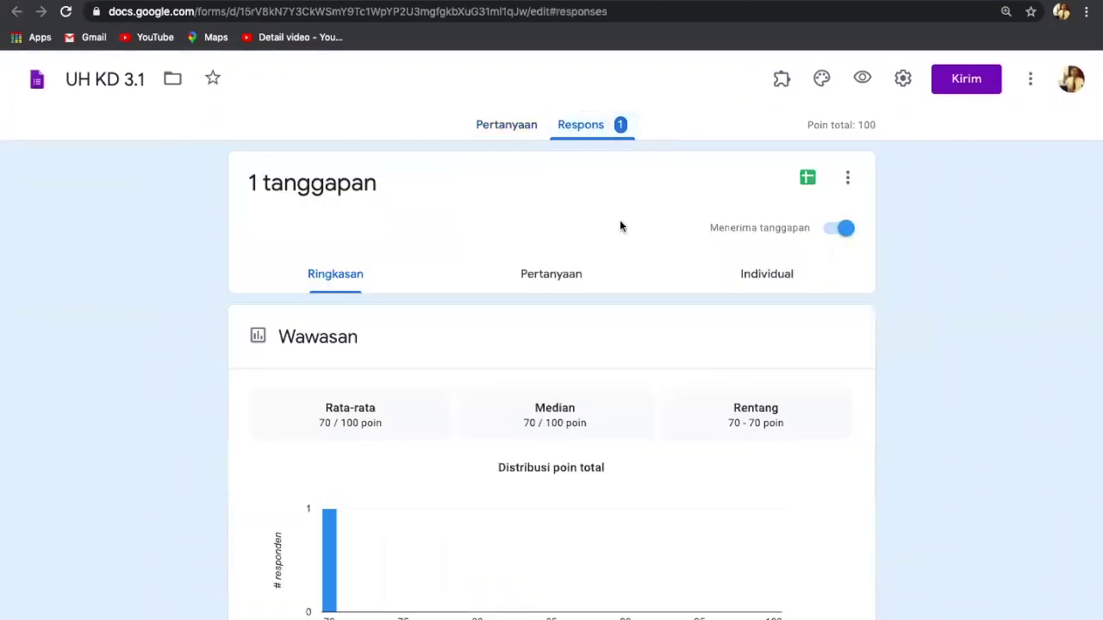
Step: Start linking the responses to a new spreadsheet named 'UH KD 3.1 (Respons)'
{"action": "scroll", "coordinate": [619, 226], "scroll_direction": "up", "scroll_amount": 2}
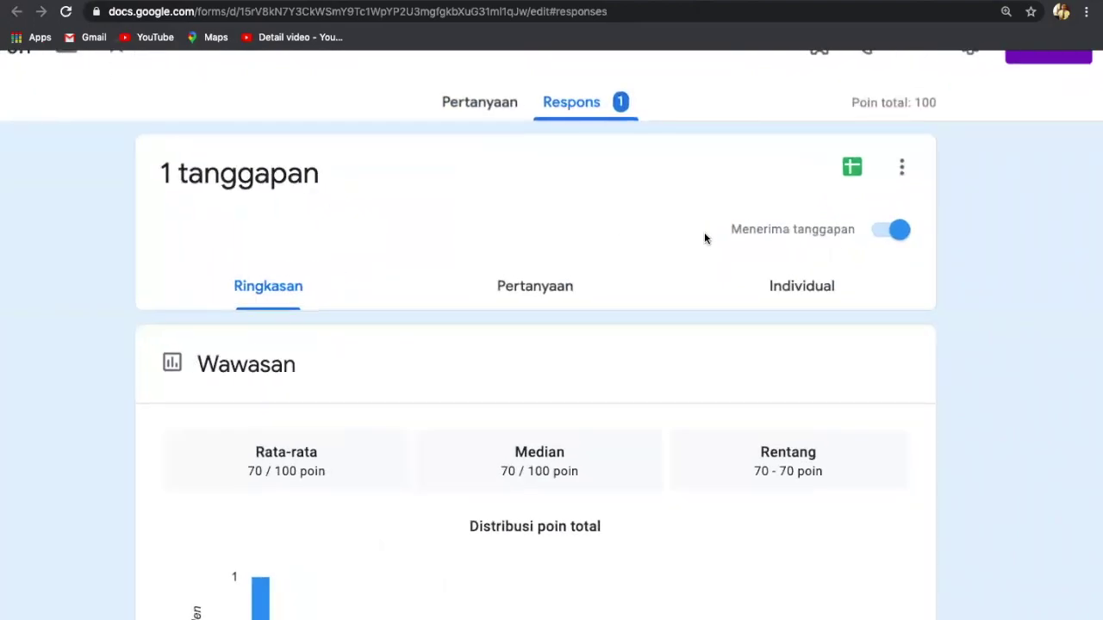
{"action": "scroll", "coordinate": [704, 239], "scroll_direction": "up", "scroll_amount": 1}
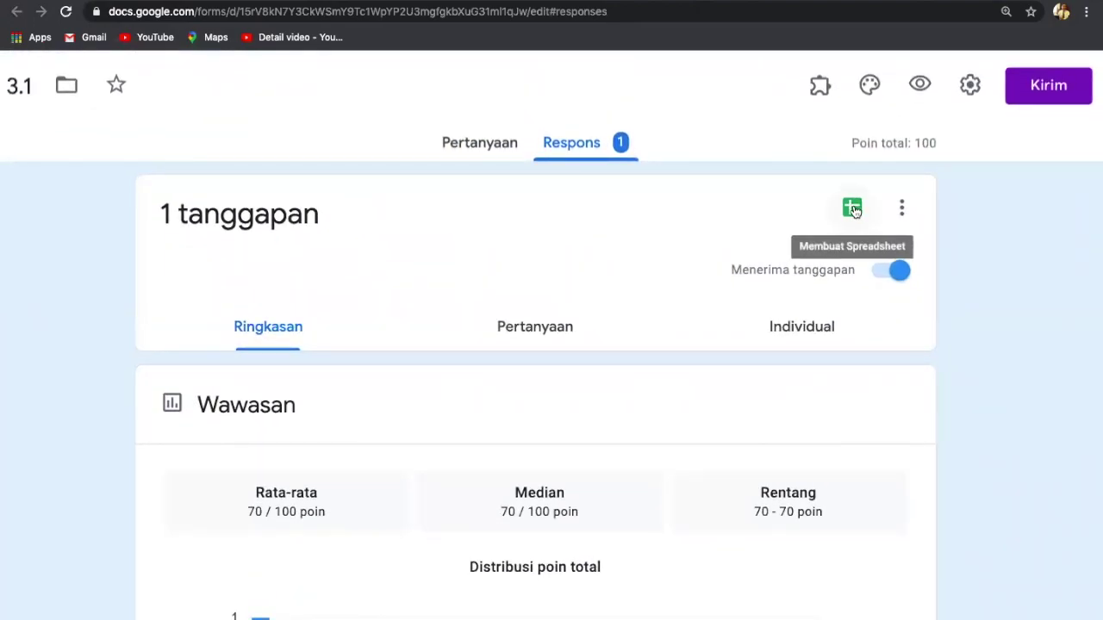
{"action": "scroll", "coordinate": [861, 202], "scroll_direction": "up", "scroll_amount": 3}
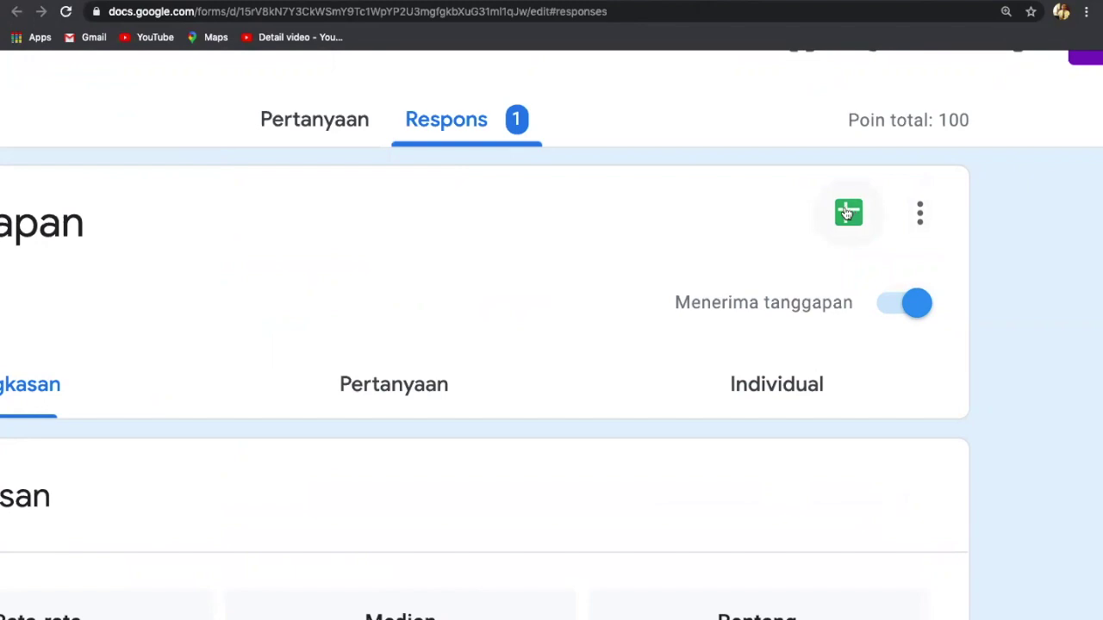
{"action": "left_click", "coordinate": [846, 213]}
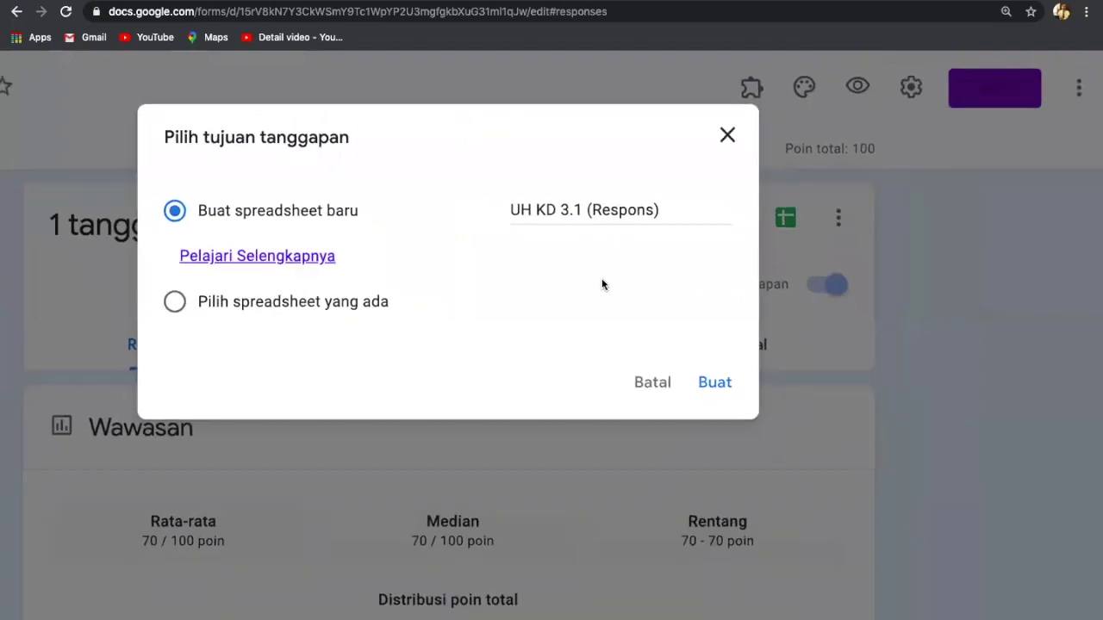
Step: Prefix the spreadsheet name with 'rekap Nilai ' to get 'rekap Nilai UH KD 3.1 (Respons)' and create it
{"action": "left_click", "coordinate": [526, 215]}
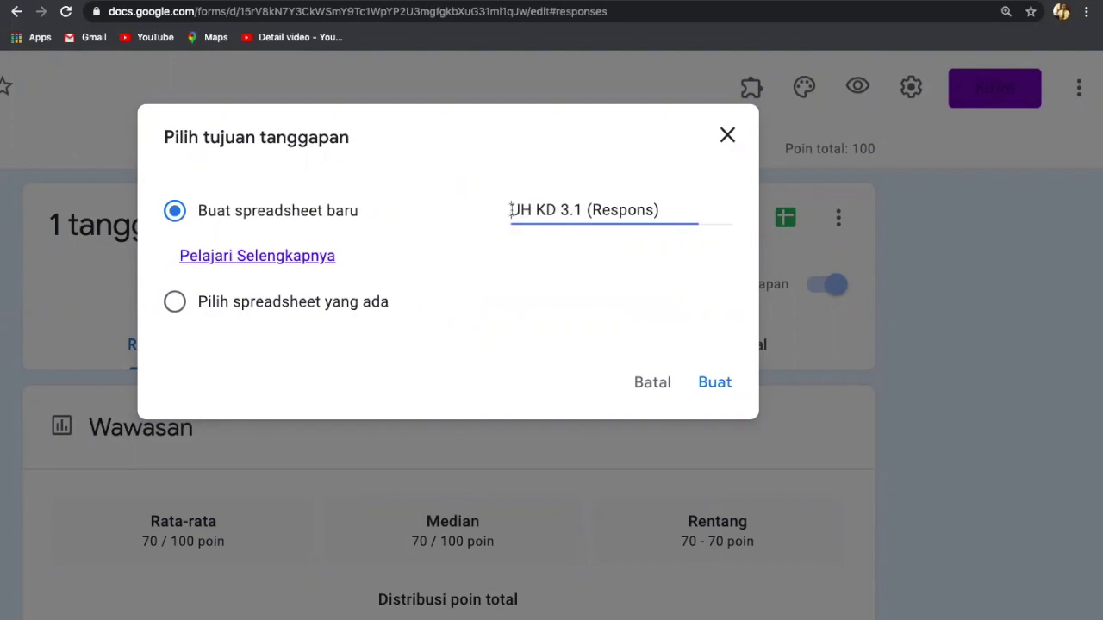
{"action": "type", "text": "rekap"}
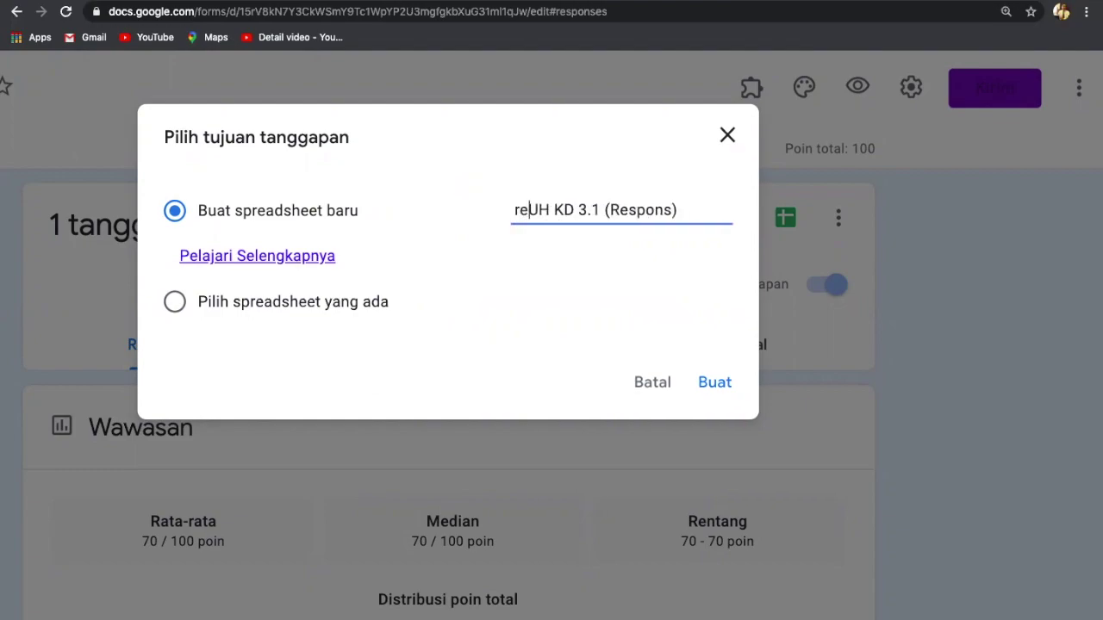
{"action": "type", "text": " N"}
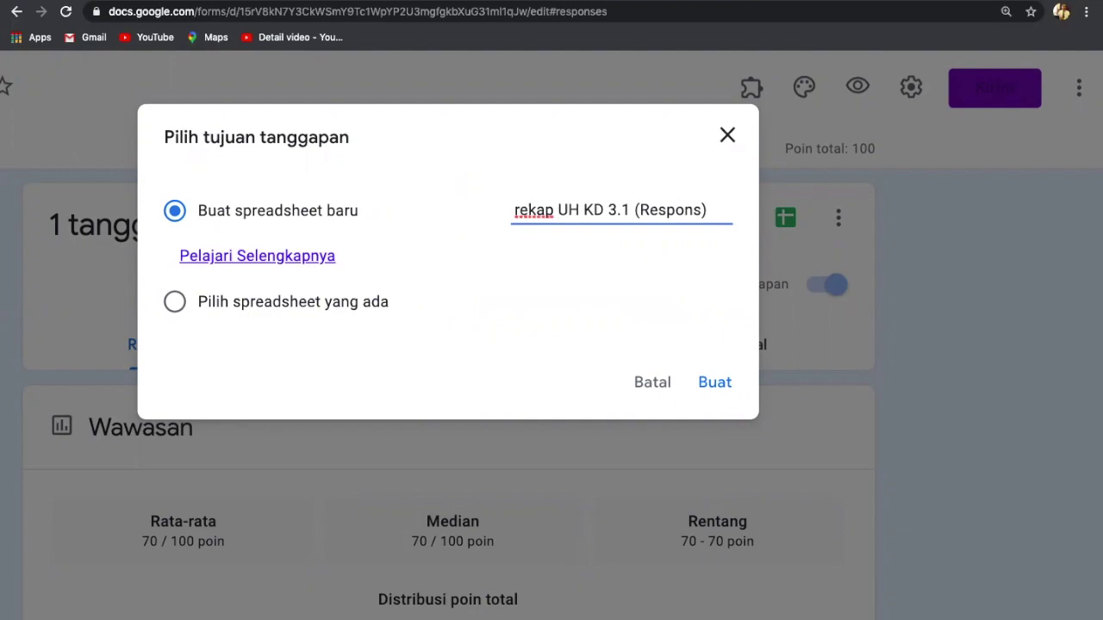
{"action": "type", "text": "ilai"}
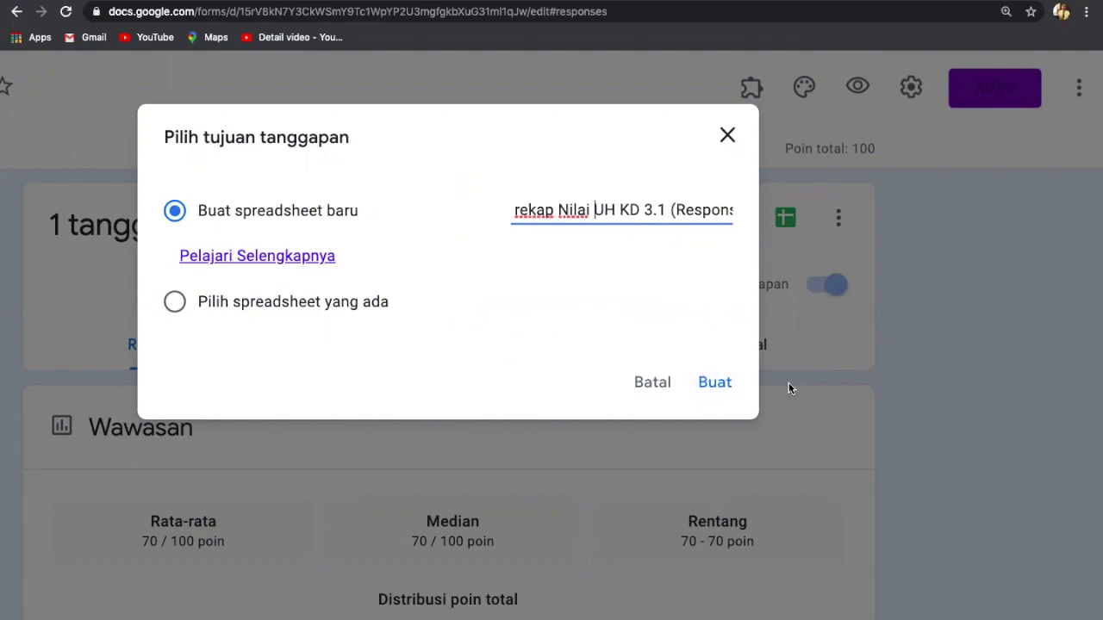
{"action": "scroll", "coordinate": [683, 303], "scroll_direction": "up", "scroll_amount": 3}
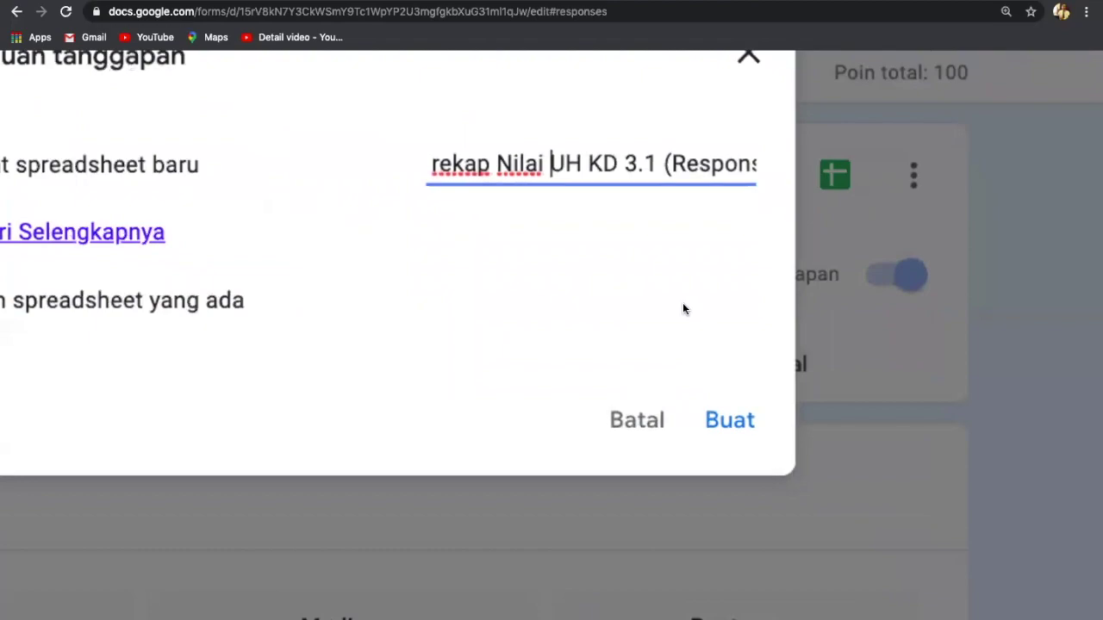
{"action": "scroll", "coordinate": [682, 303], "scroll_direction": "down", "scroll_amount": 5}
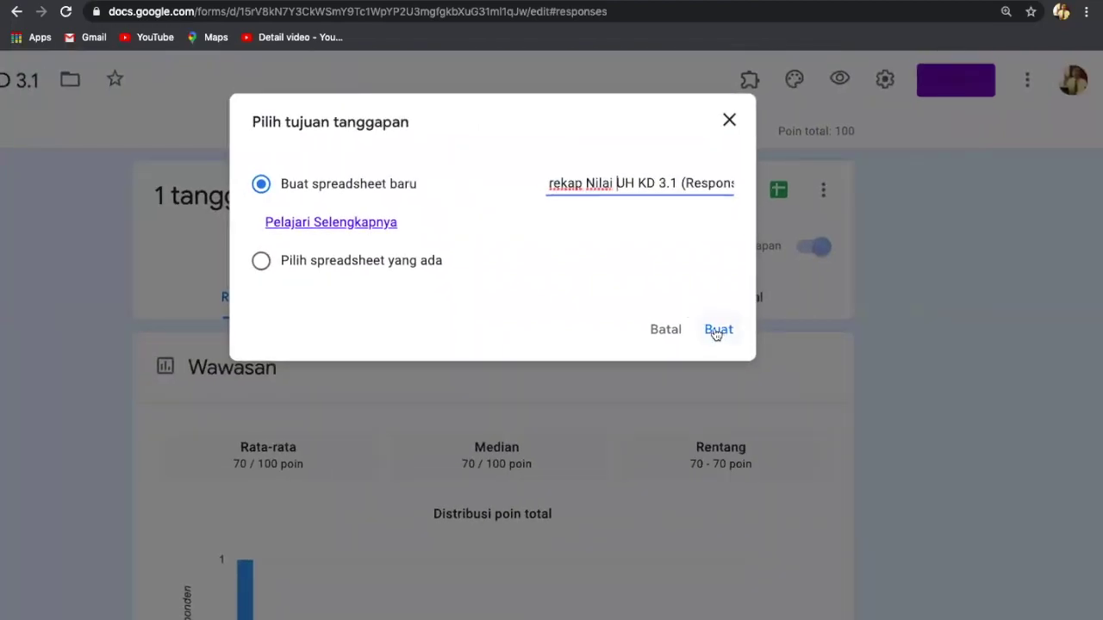
{"action": "left_click", "coordinate": [715, 330]}
{"action": "scroll", "coordinate": [714, 328], "scroll_direction": "up", "scroll_amount": 3}
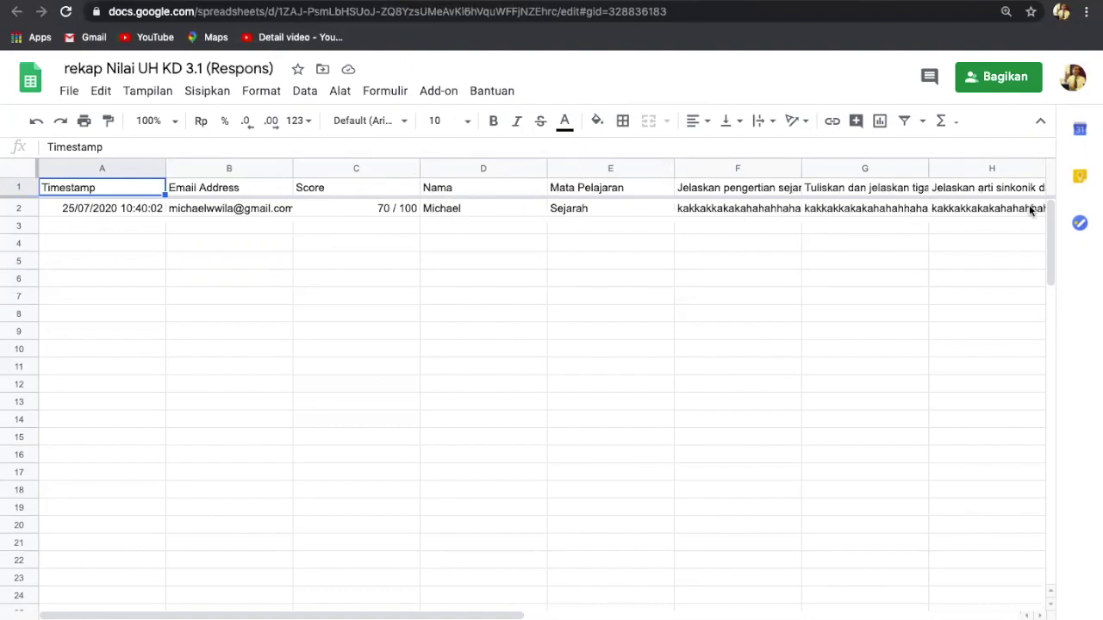
Step: Scroll across columns A–M of the new sheet to review the student's 70 / 100 row
{"action": "scroll", "coordinate": [1026, 208], "scroll_direction": "right", "scroll_amount": 5}
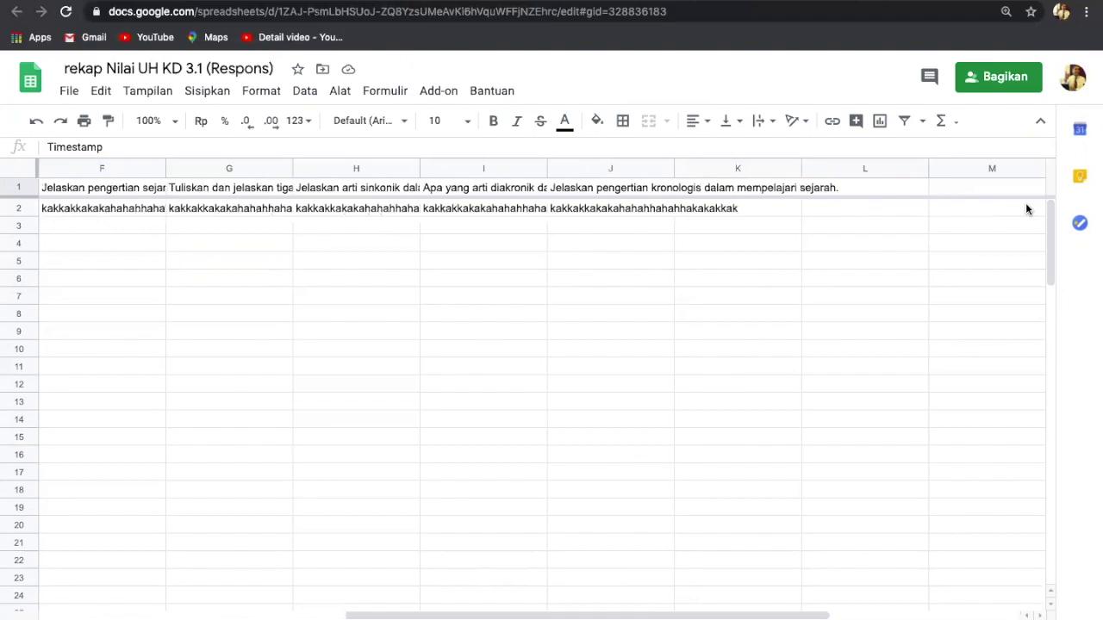
{"action": "scroll", "coordinate": [1026, 209], "scroll_direction": "left", "scroll_amount": 5}
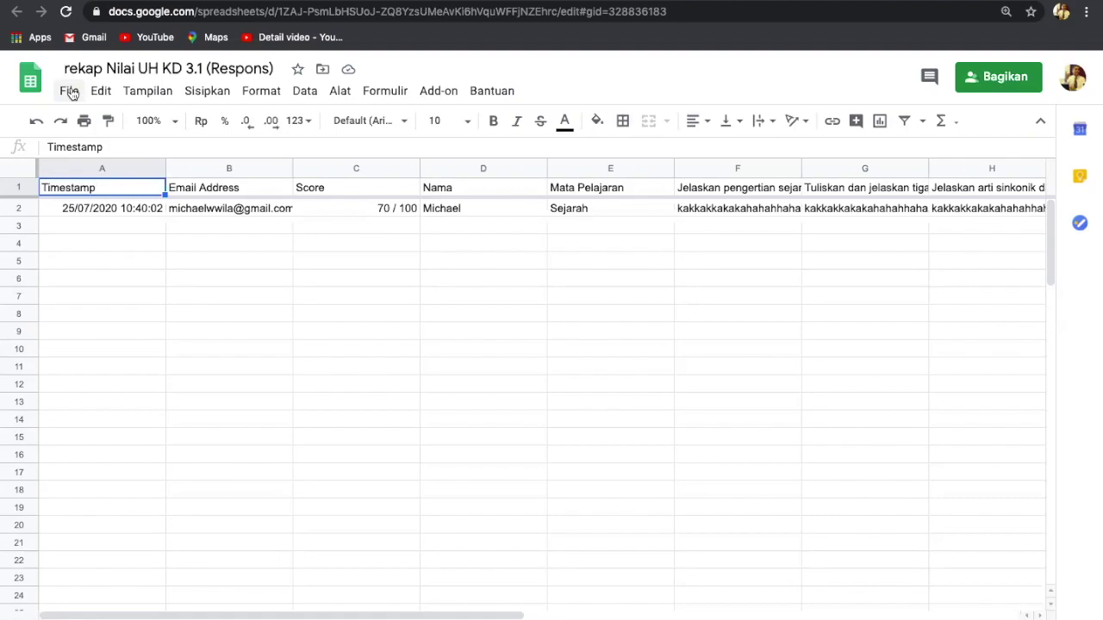
Step: Download 'rekap Nilai UH KD 3.1 (Respons)' as a Microsoft Excel (.xlsx) file
{"action": "left_click", "coordinate": [69, 91]}
{"action": "left_click", "coordinate": [100, 91]}
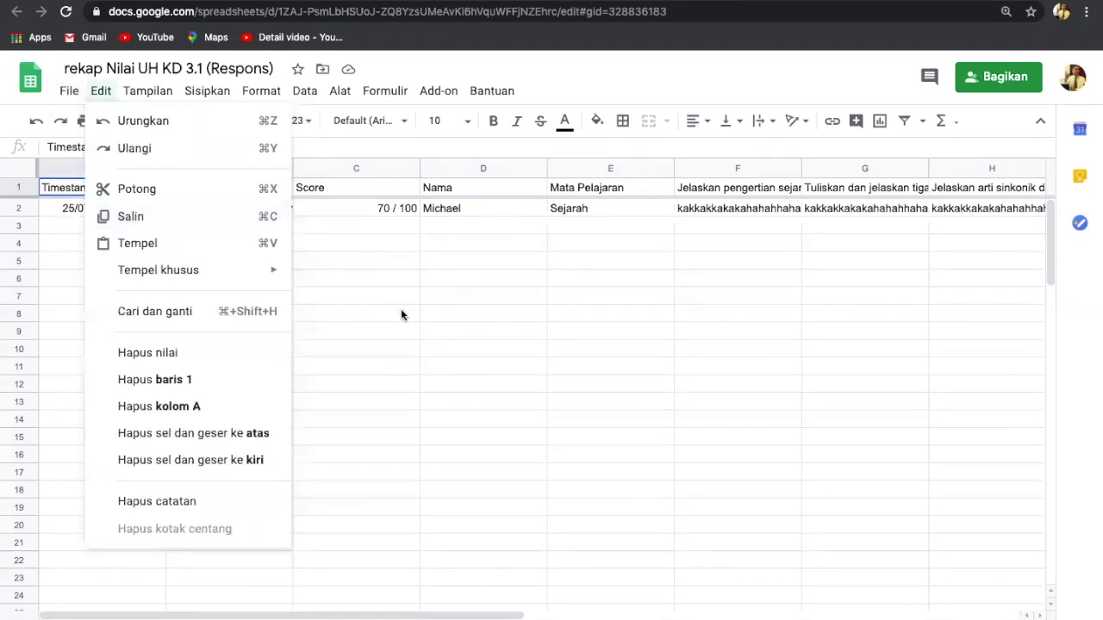
{"action": "left_click", "coordinate": [401, 314]}
{"action": "left_click", "coordinate": [67, 93]}
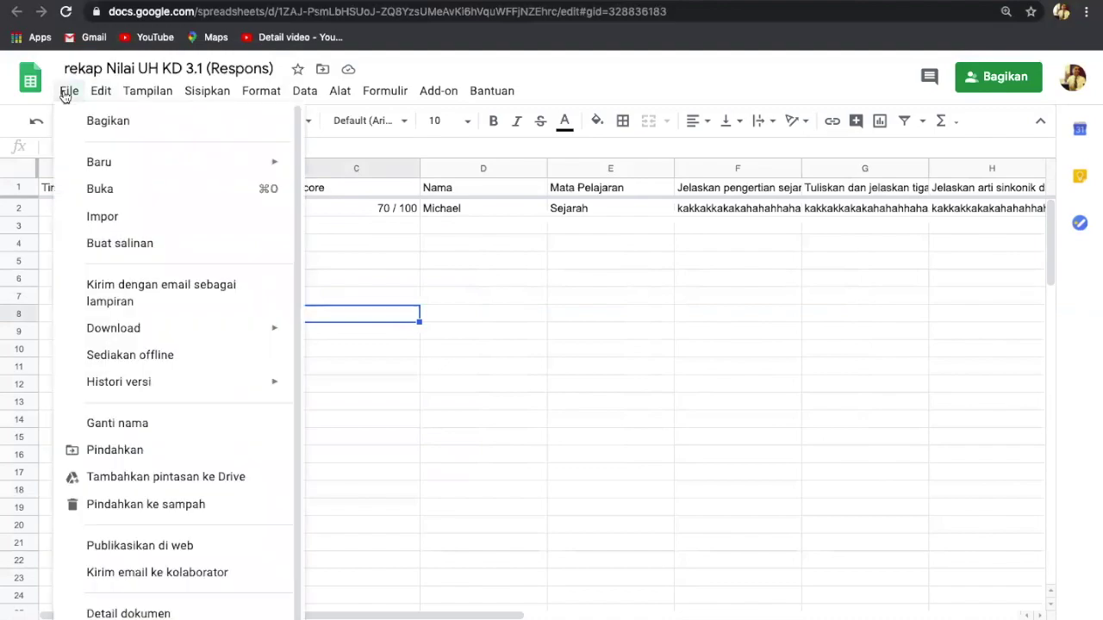
{"action": "mouse_move", "coordinate": [136, 308]}
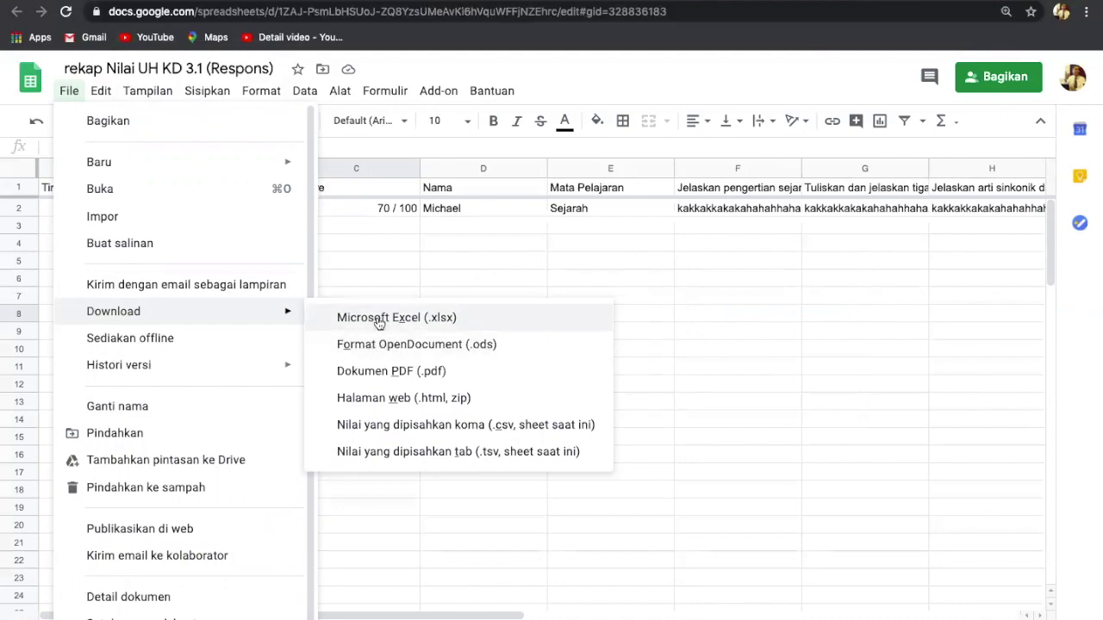
{"action": "left_click", "coordinate": [377, 320]}
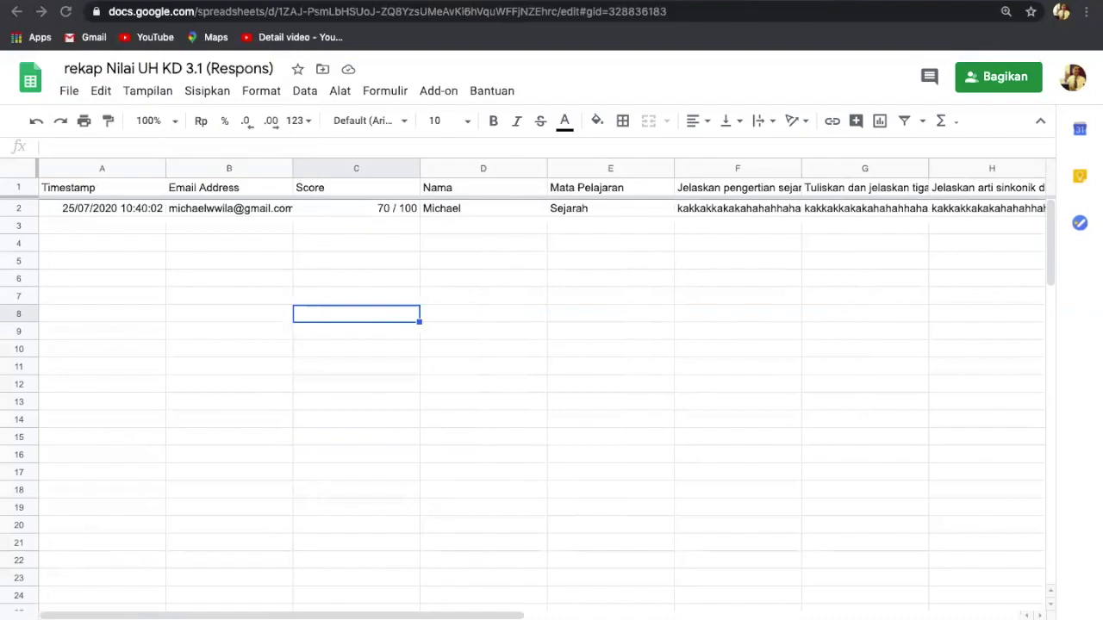
Step: Narrow column A of the response sheet slightly, then return to the My Drive file list
{"action": "key", "text": "ctrl+shift+Tab"}
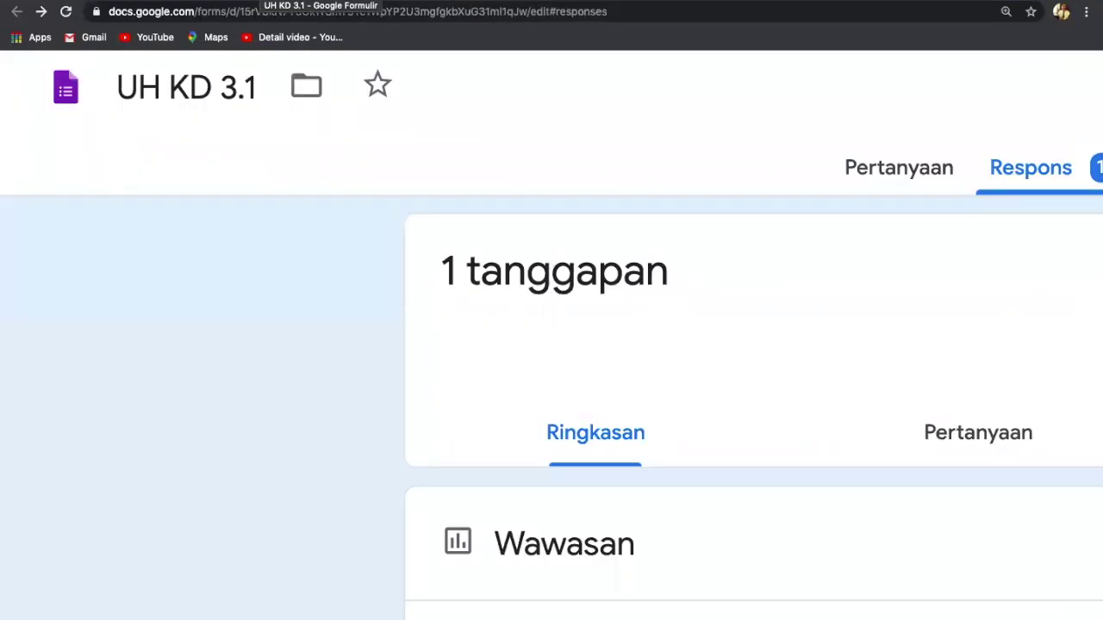
{"action": "key", "text": "ctrl+shift+Tab"}
{"action": "key", "text": "ctrl+shift+Tab"}
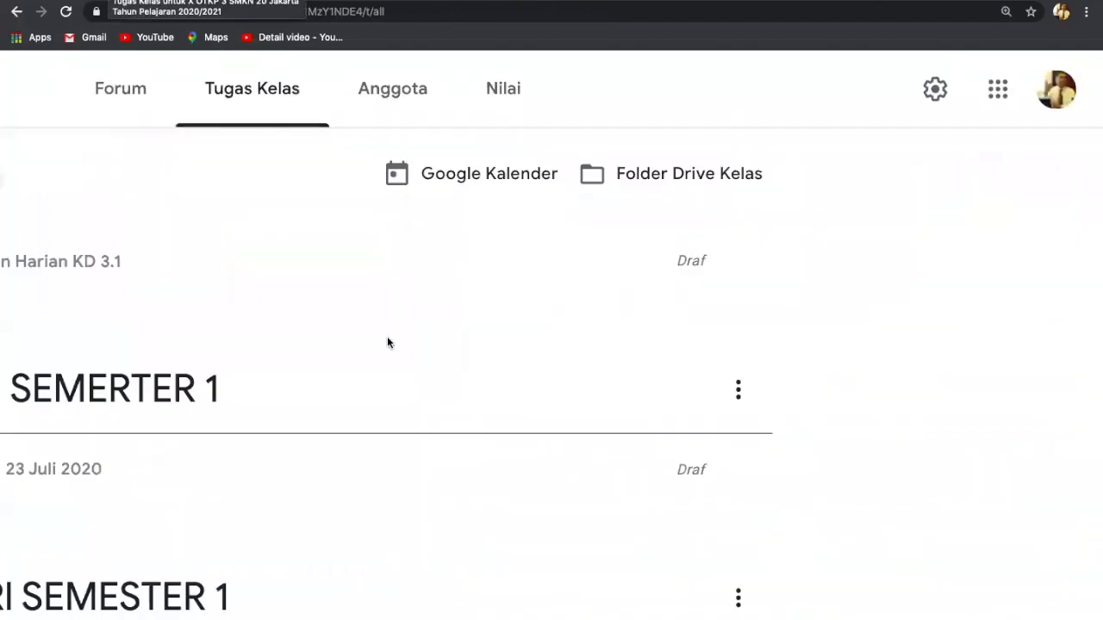
{"action": "key", "text": "ctrl+Tab"}
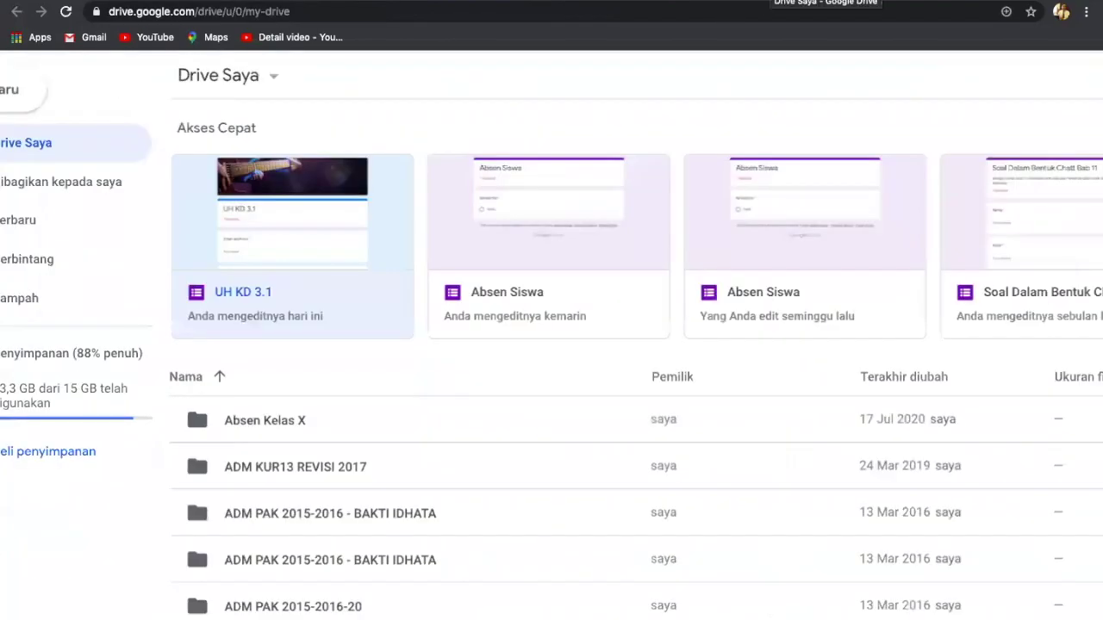
{"action": "key", "text": "ctrl+Tab"}
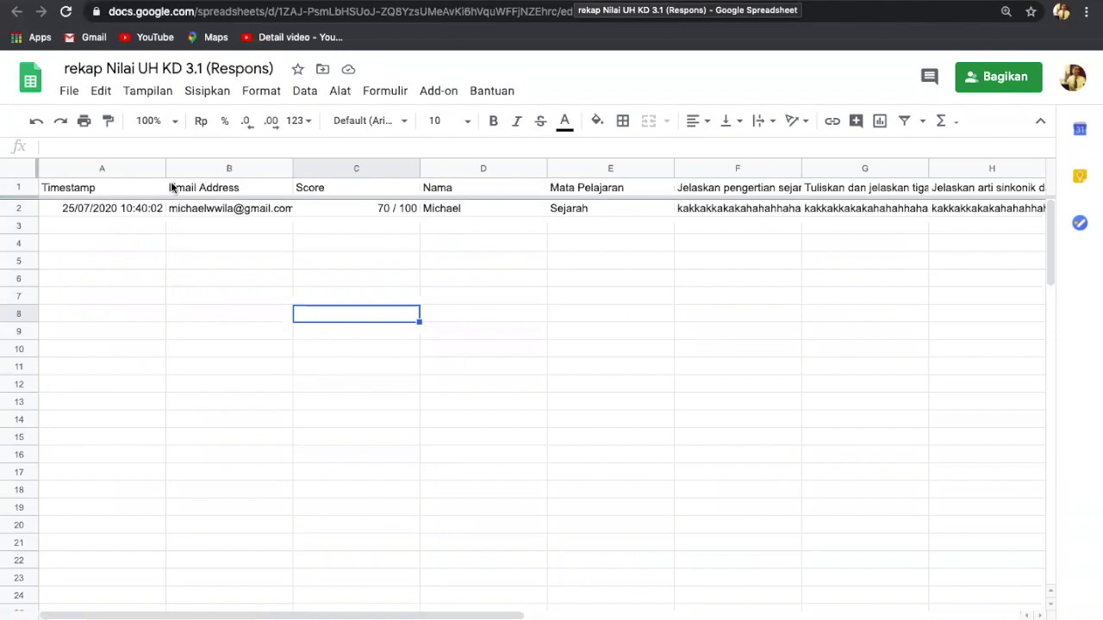
{"action": "mouse_move", "coordinate": [165, 164]}
{"action": "left_mouse_down"}
{"action": "mouse_move", "coordinate": [147, 165]}
{"action": "mouse_move", "coordinate": [187, 169]}
{"action": "mouse_move", "coordinate": [152, 169]}
{"action": "left_mouse_up"}
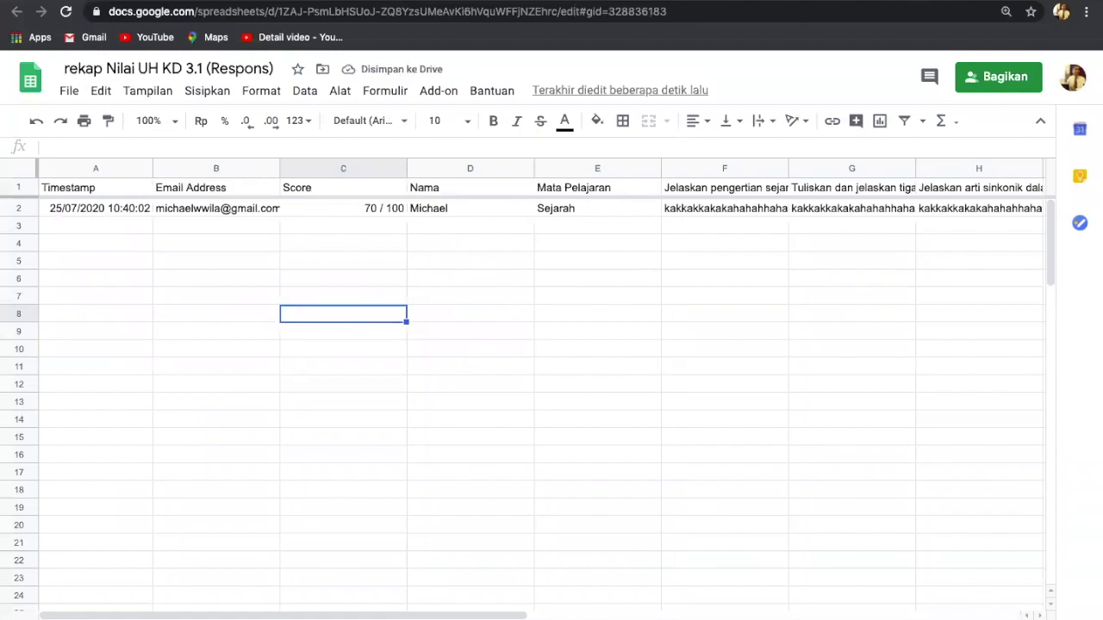
{"action": "key", "text": "ctrl+shift+Tab"}
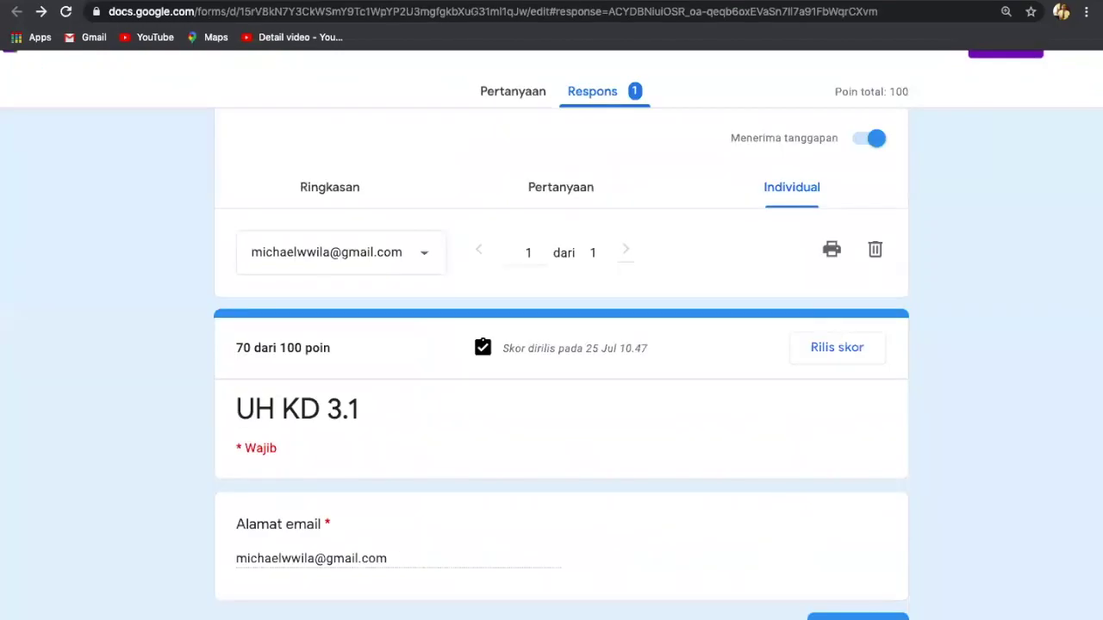
{"action": "key", "text": "ctrl+shift+Tab"}
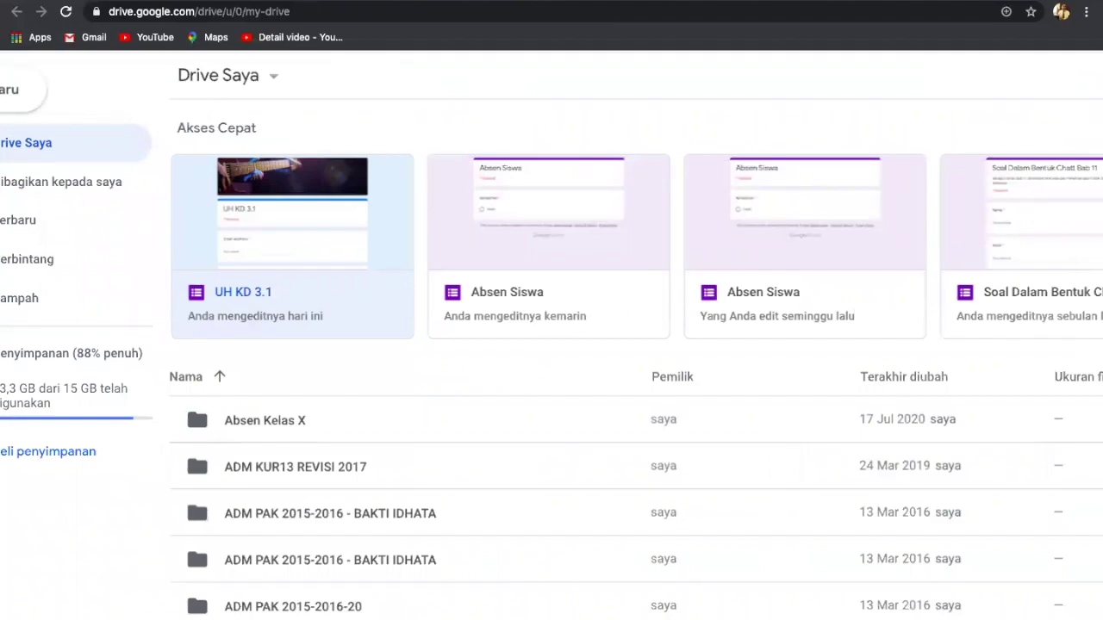